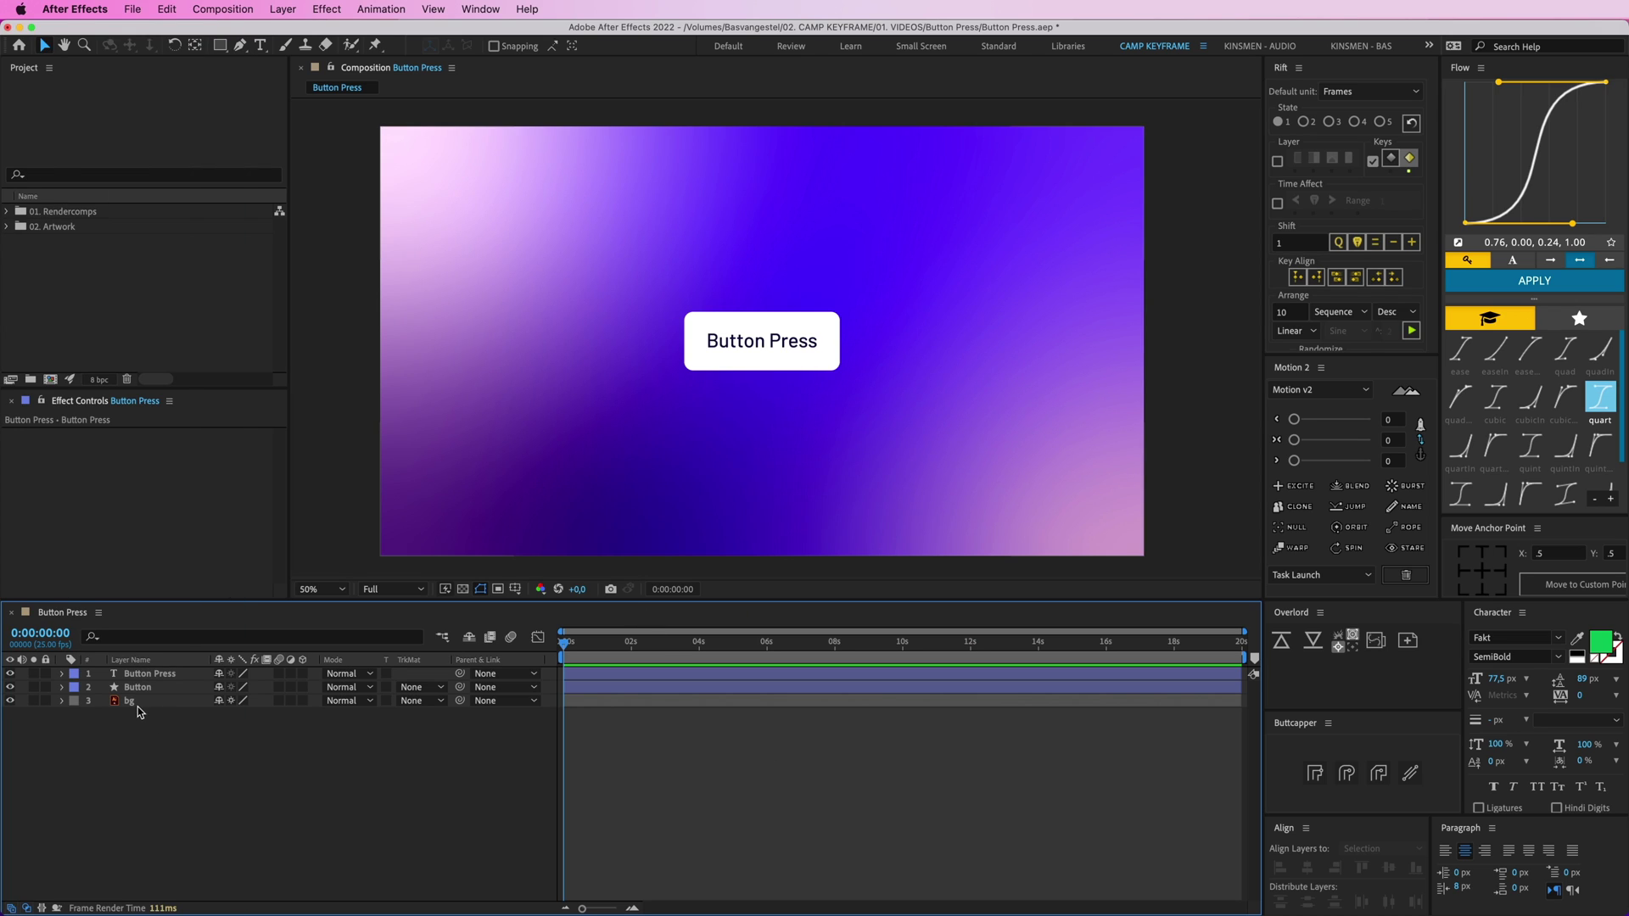
Lock the bg layer and parent the Button Press text layer to the Button layer
{"action": "left_click", "coordinate": [139, 703]}
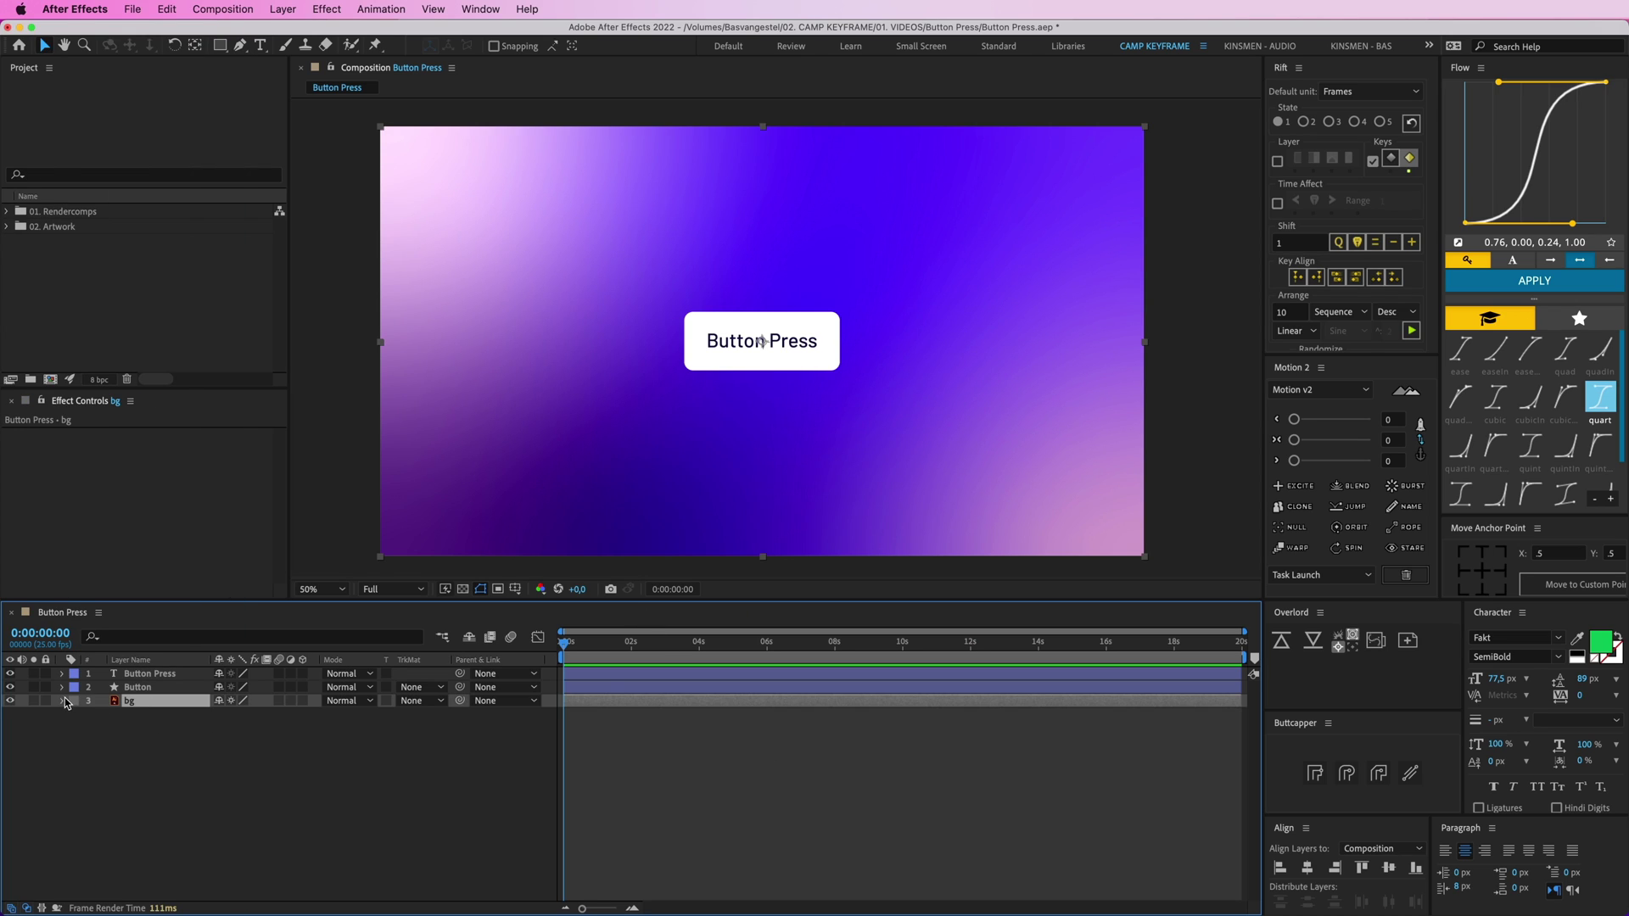
{"action": "left_click", "coordinate": [46, 701]}
{"action": "left_click", "coordinate": [144, 688]}
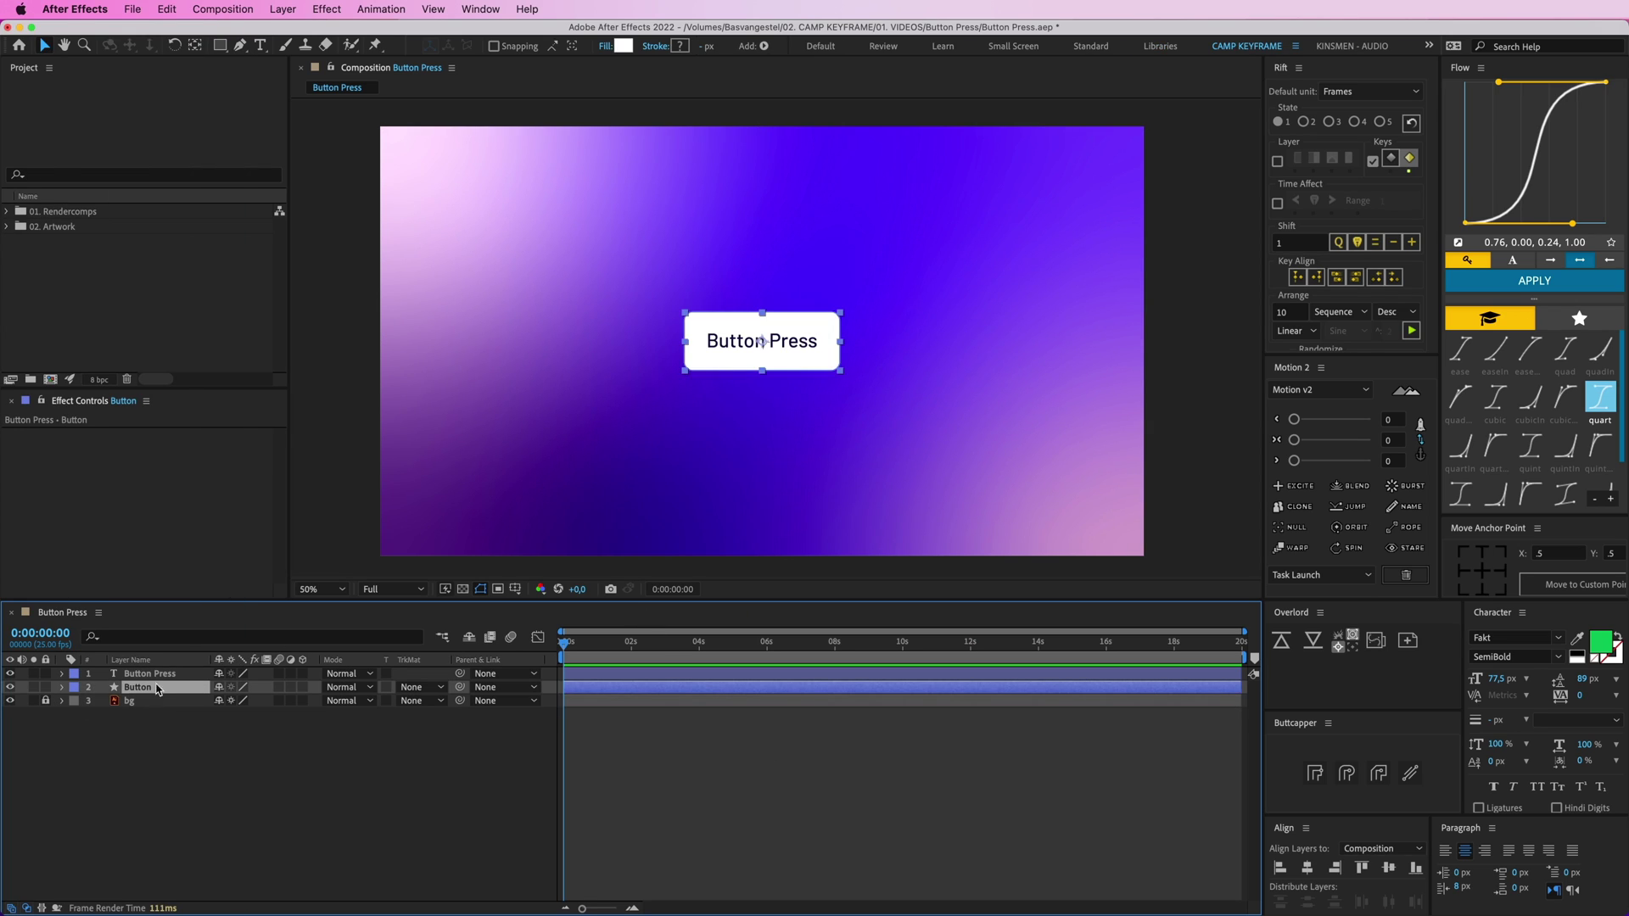
{"action": "left_click", "coordinate": [161, 675]}
{"action": "left_click", "coordinate": [347, 829]}
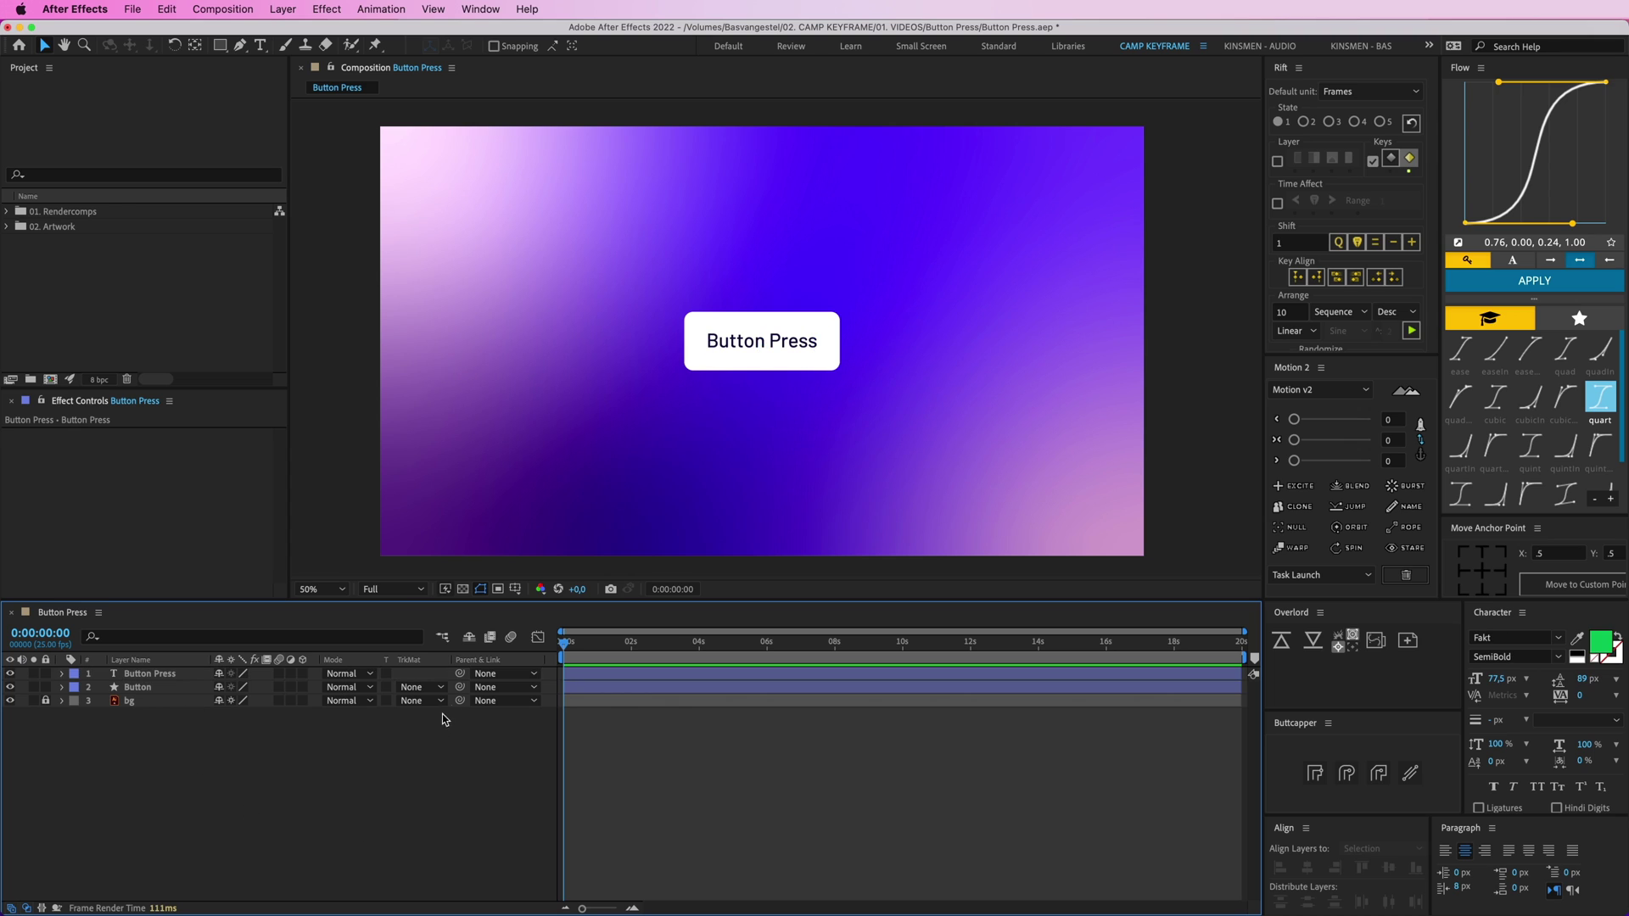
{"action": "left_click_drag", "start_coordinate": [463, 677], "coordinate": [140, 689]}
Try moving the button shape to test the parenting with its label, and undo the move
{"action": "left_click", "coordinate": [141, 688]}
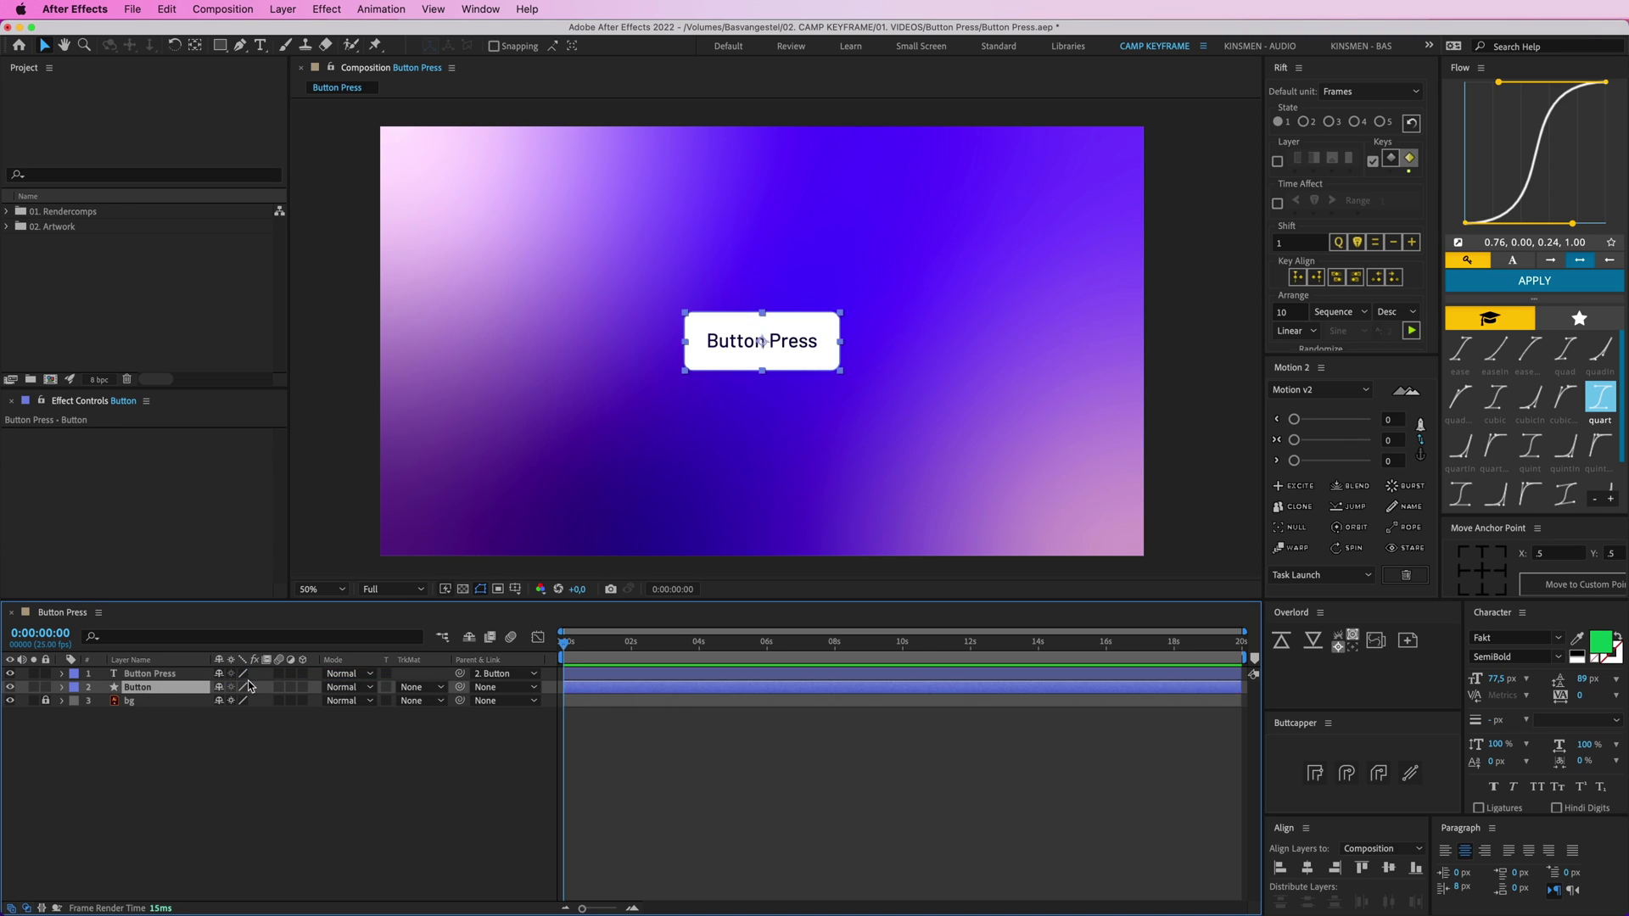
{"action": "mouse_move", "coordinate": [811, 343]}
{"action": "left_mouse_down"}
{"action": "mouse_move", "coordinate": [768, 328]}
{"action": "mouse_move", "coordinate": [795, 322]}
{"action": "left_mouse_up"}
{"action": "key", "text": "super+z"}
{"action": "left_click", "coordinate": [800, 724]}
Add a Drop Shadow layer style to the Button layer and expand its settings
{"action": "scroll", "coordinate": [760, 326], "scroll_direction": "up", "scroll_amount": 1}
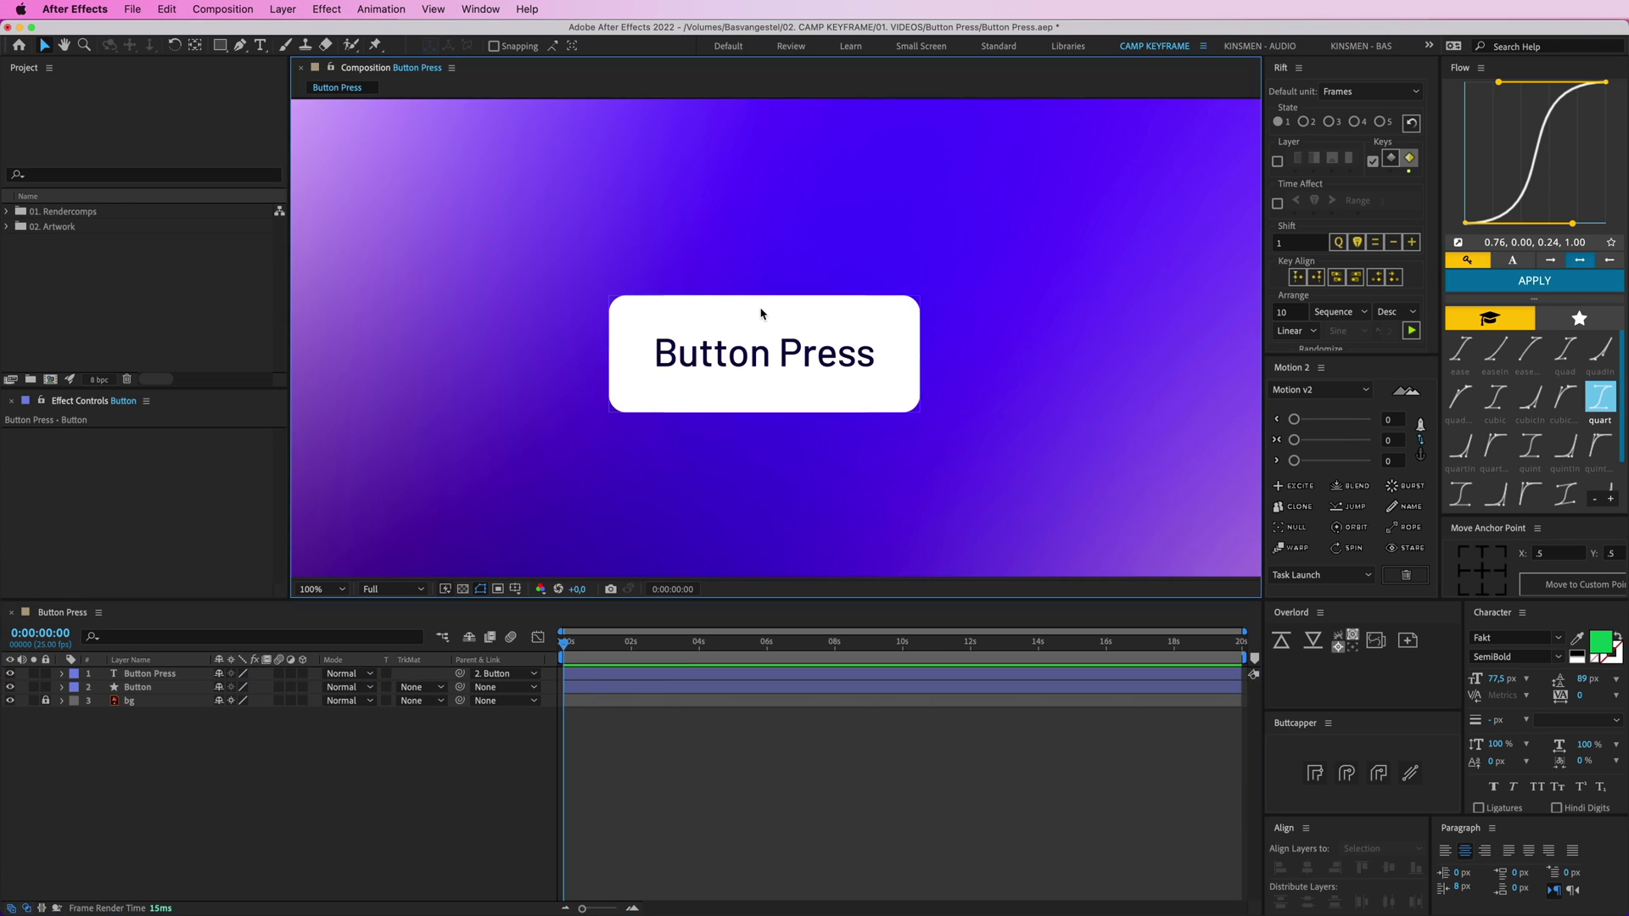
{"action": "left_click", "coordinate": [669, 318]}
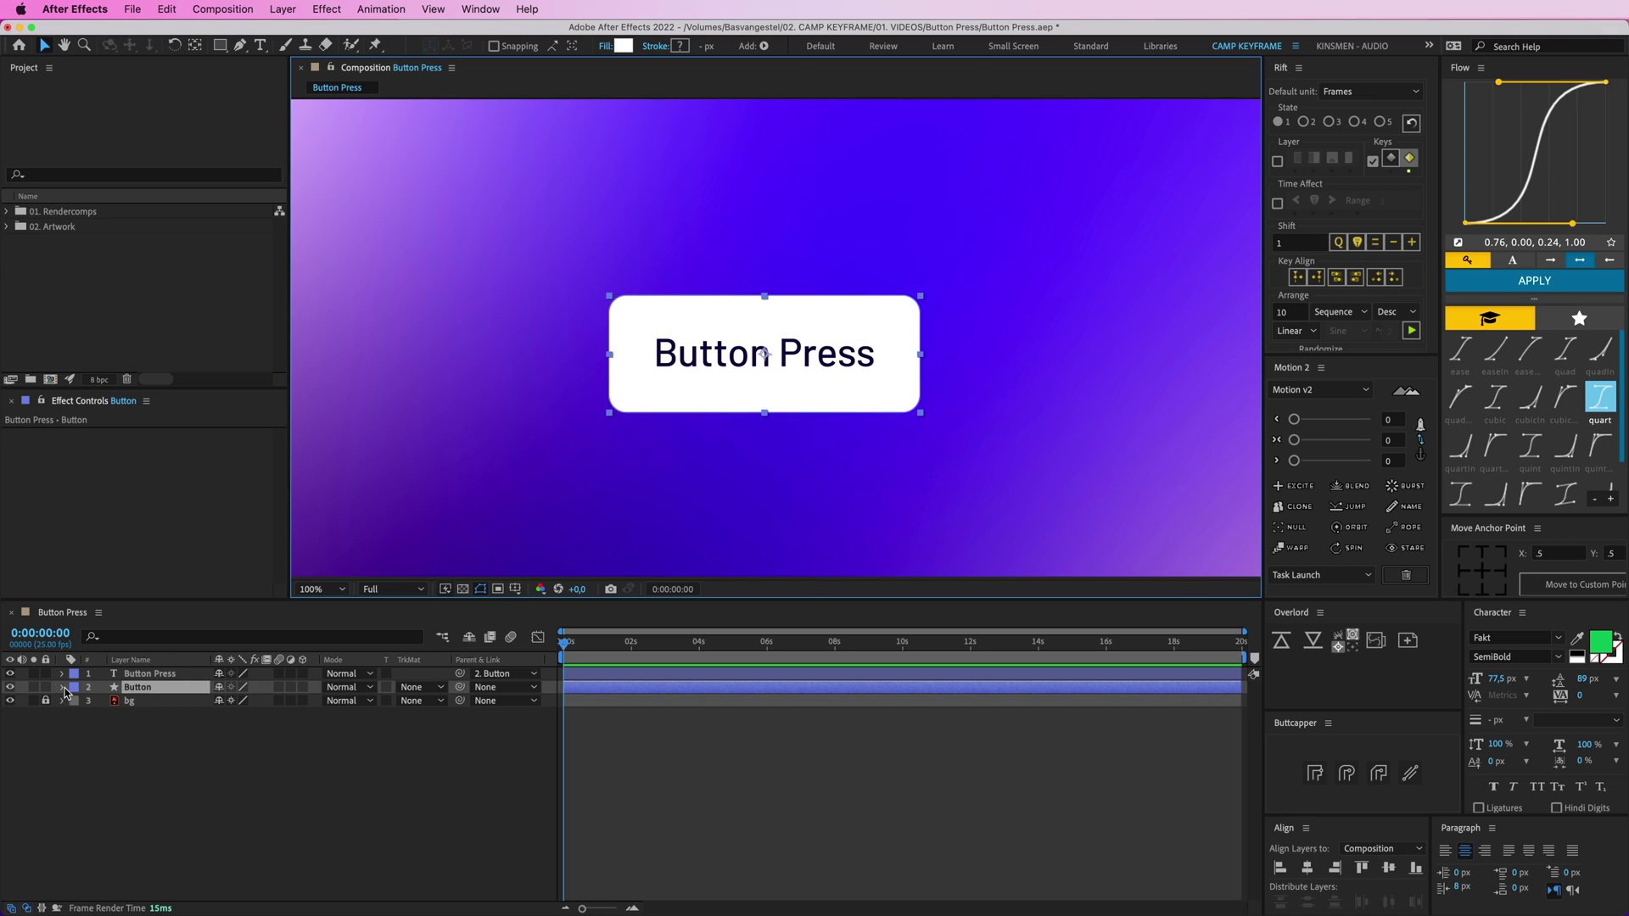
{"action": "right_click", "coordinate": [138, 688]}
{"action": "mouse_move", "coordinate": [199, 638]}
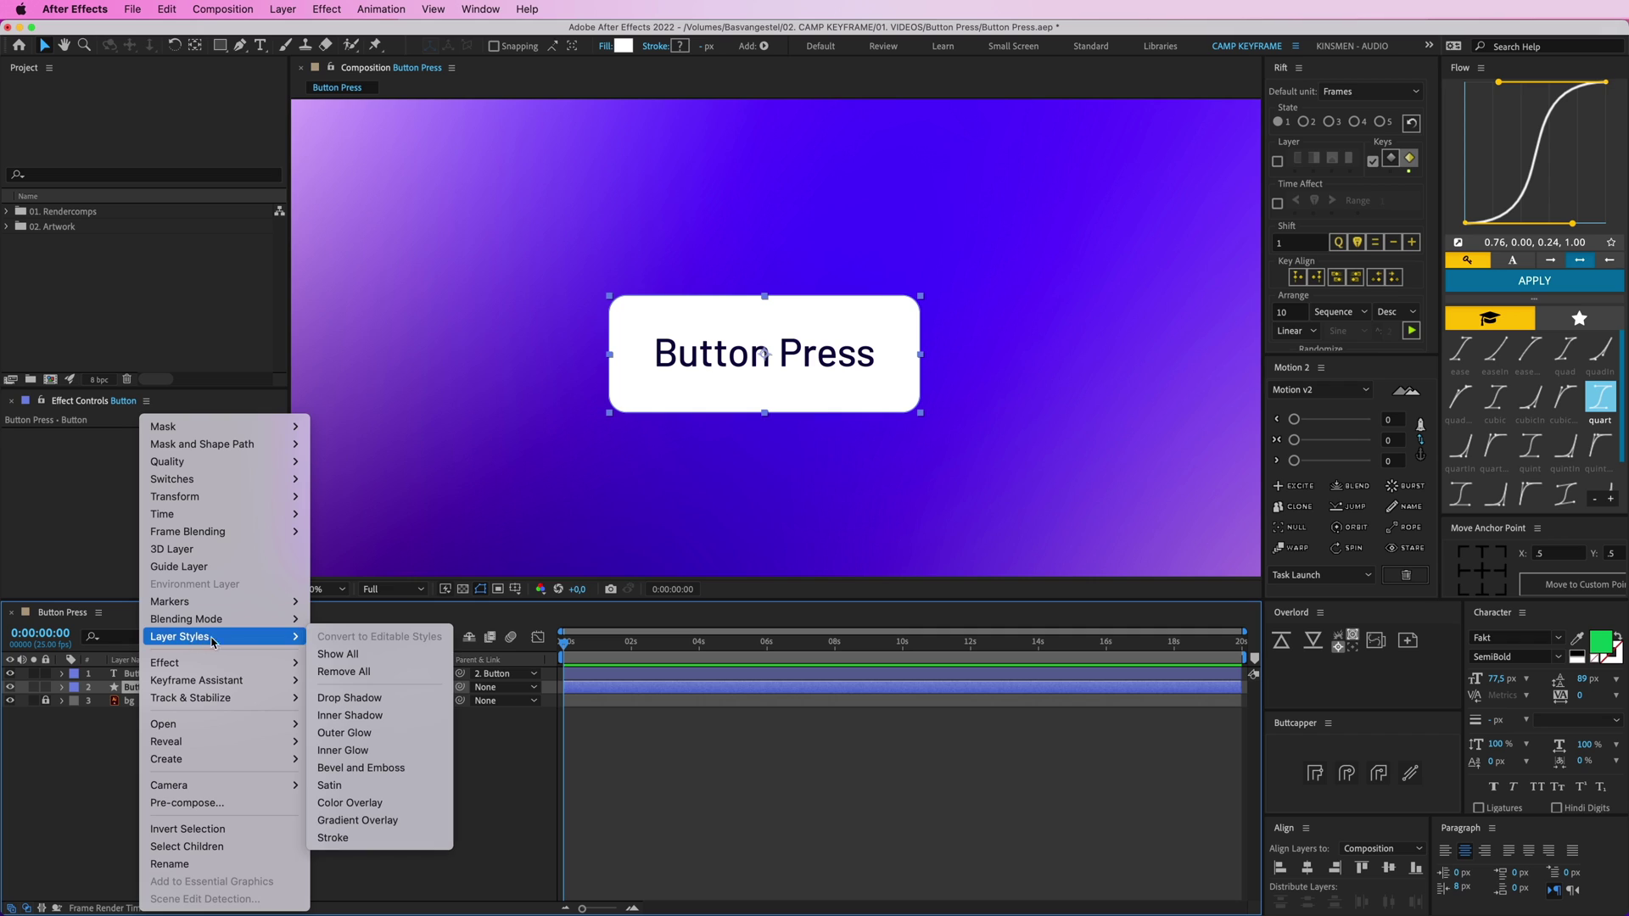
{"action": "left_click", "coordinate": [348, 698]}
{"action": "left_click", "coordinate": [89, 756]}
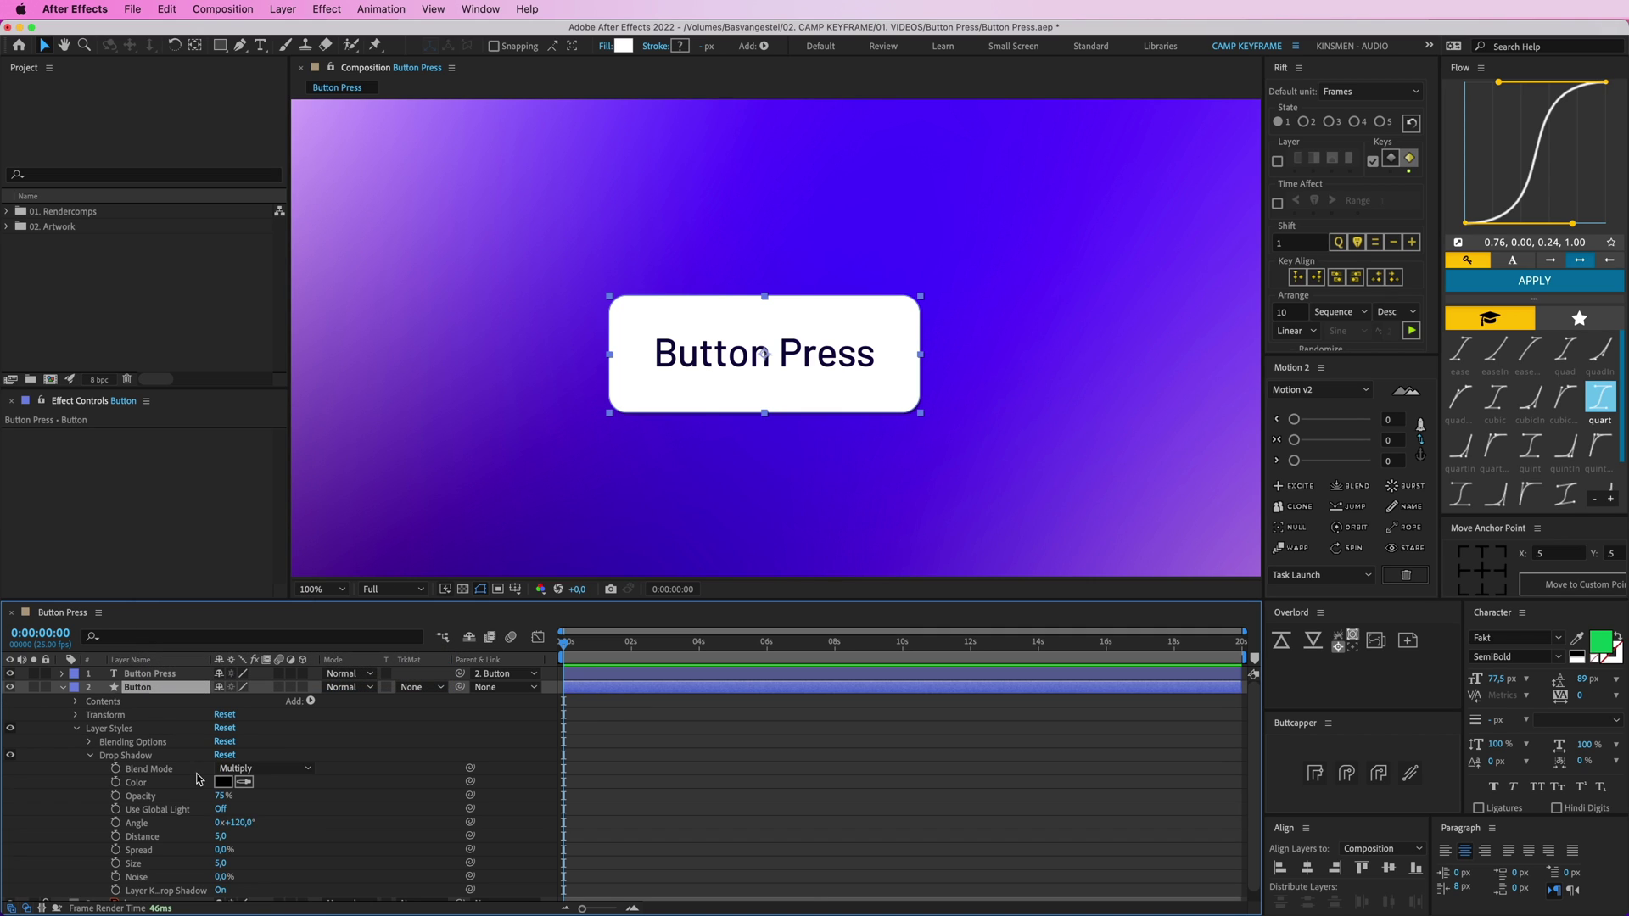
Set the button's drop shadow to size 104, distance 35, angle 84° and opacity 49%
{"action": "scroll", "coordinate": [321, 815], "scroll_direction": "down", "scroll_amount": 1}
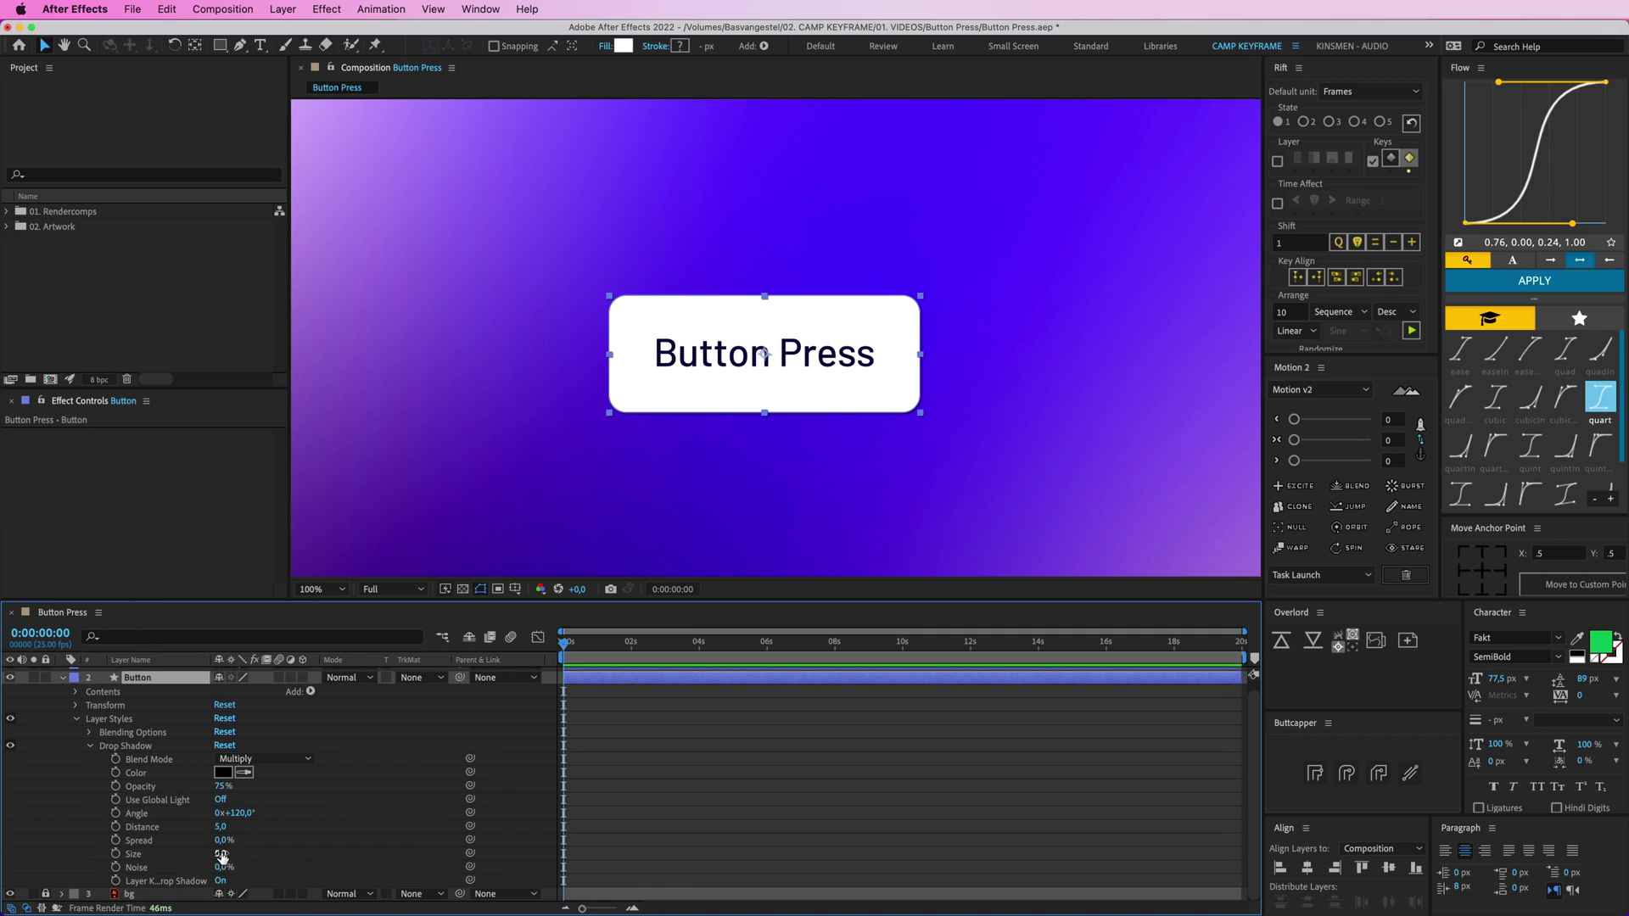
{"action": "left_click_drag", "start_coordinate": [221, 856], "coordinate": [303, 857]}
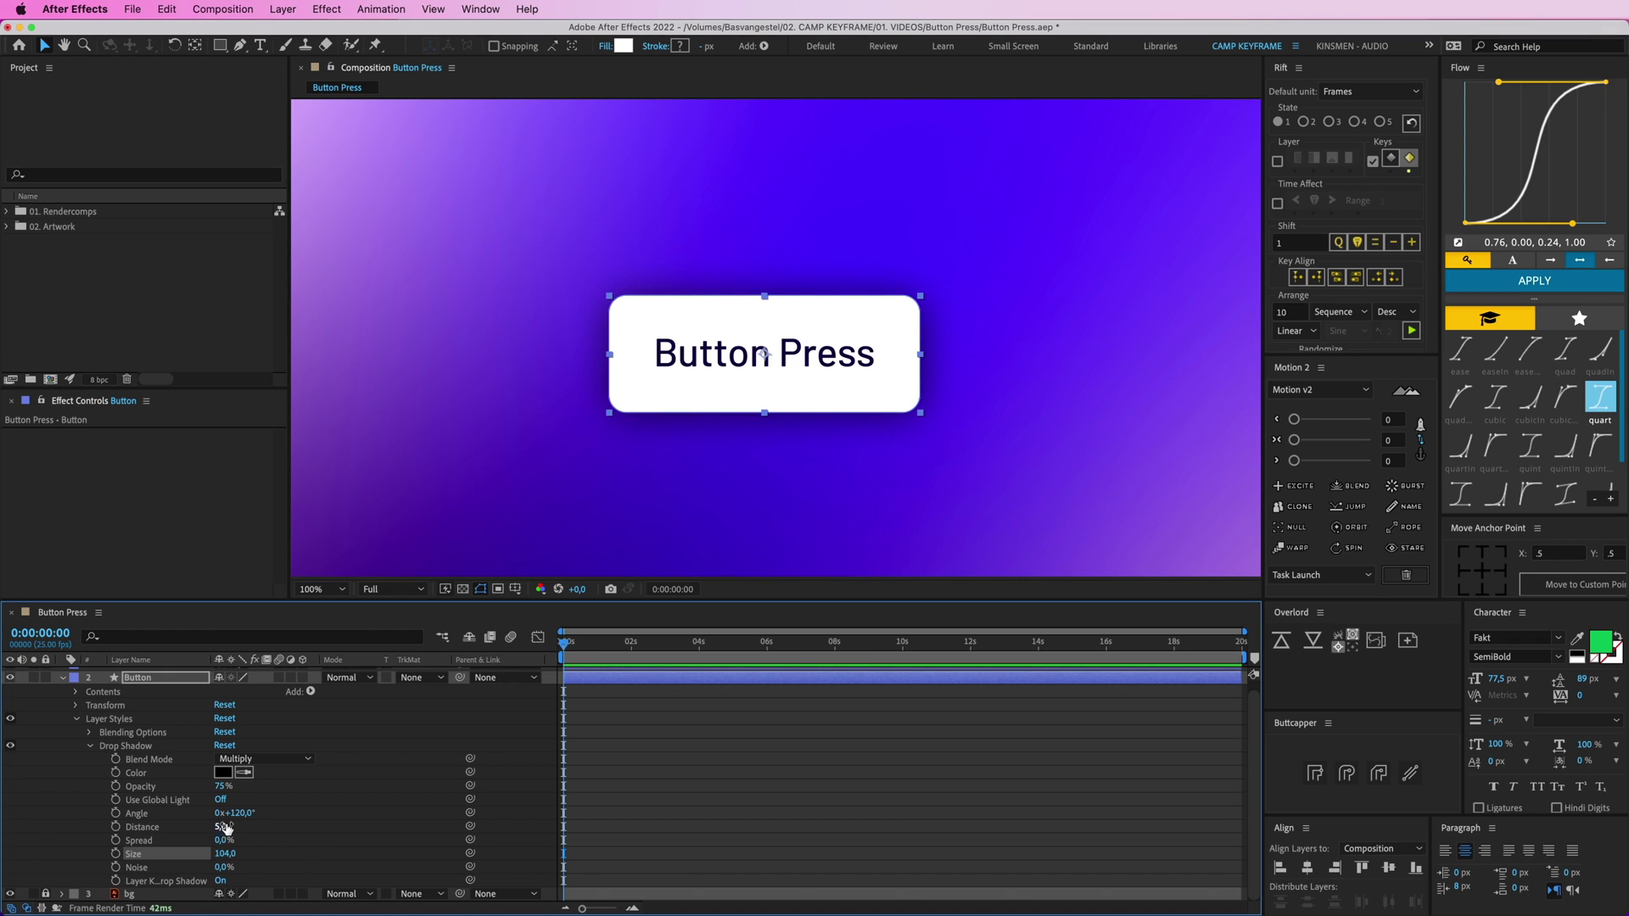
{"action": "left_click_drag", "start_coordinate": [222, 828], "coordinate": [201, 788]}
{"action": "left_click", "coordinate": [634, 760]}
{"action": "left_click", "coordinate": [719, 794]}
{"action": "key", "text": "comma"}
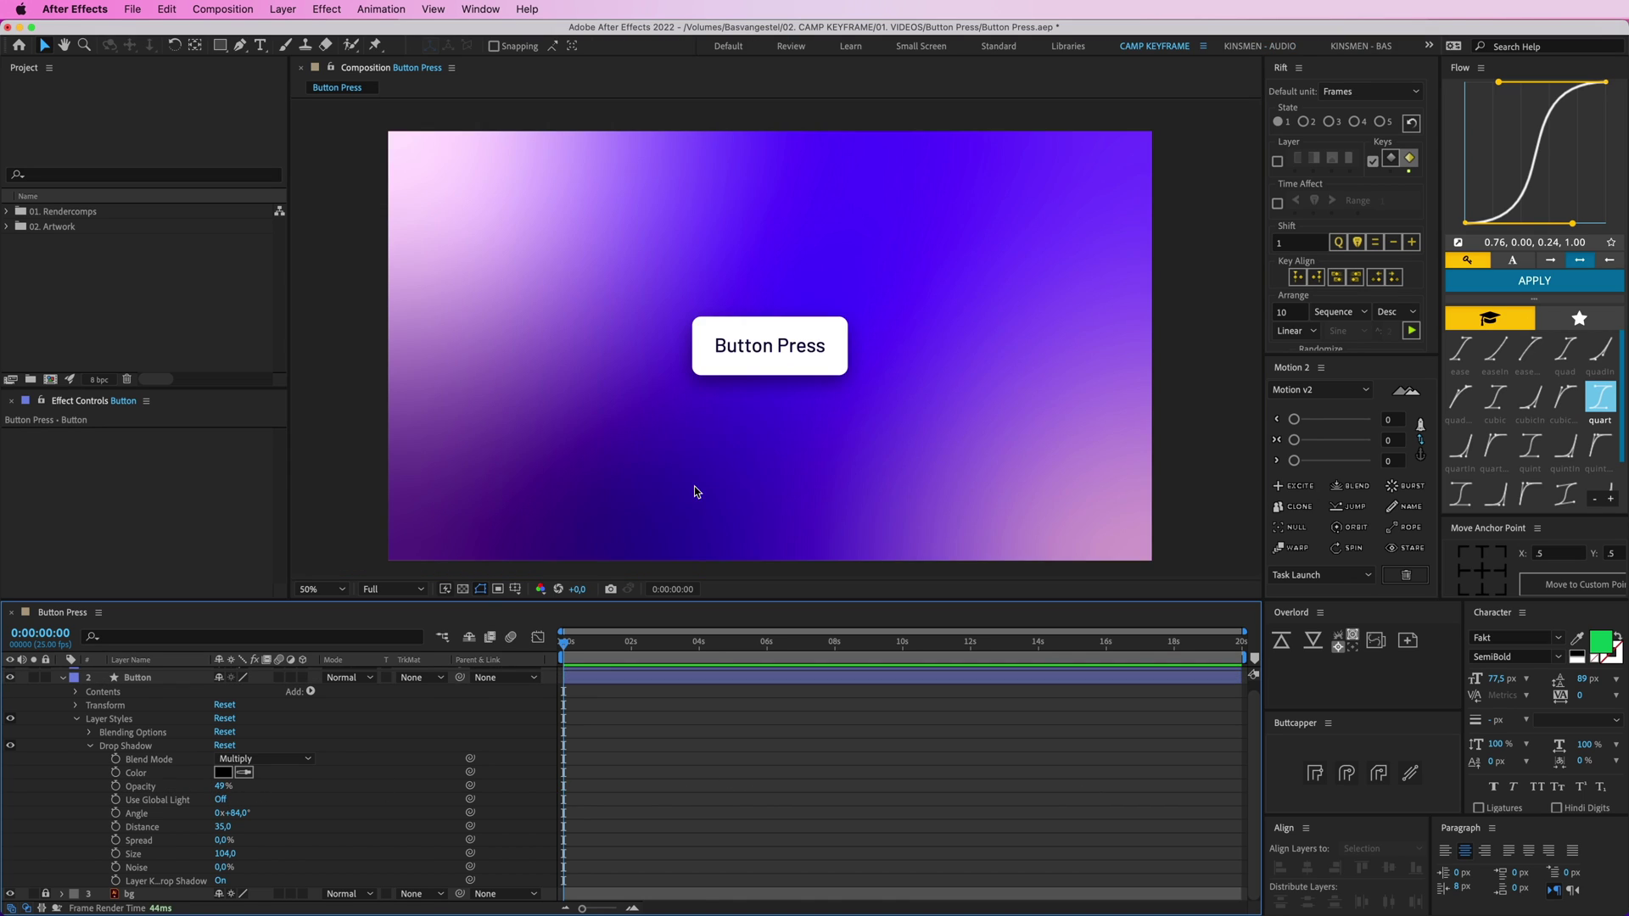
{"action": "key", "text": "period"}
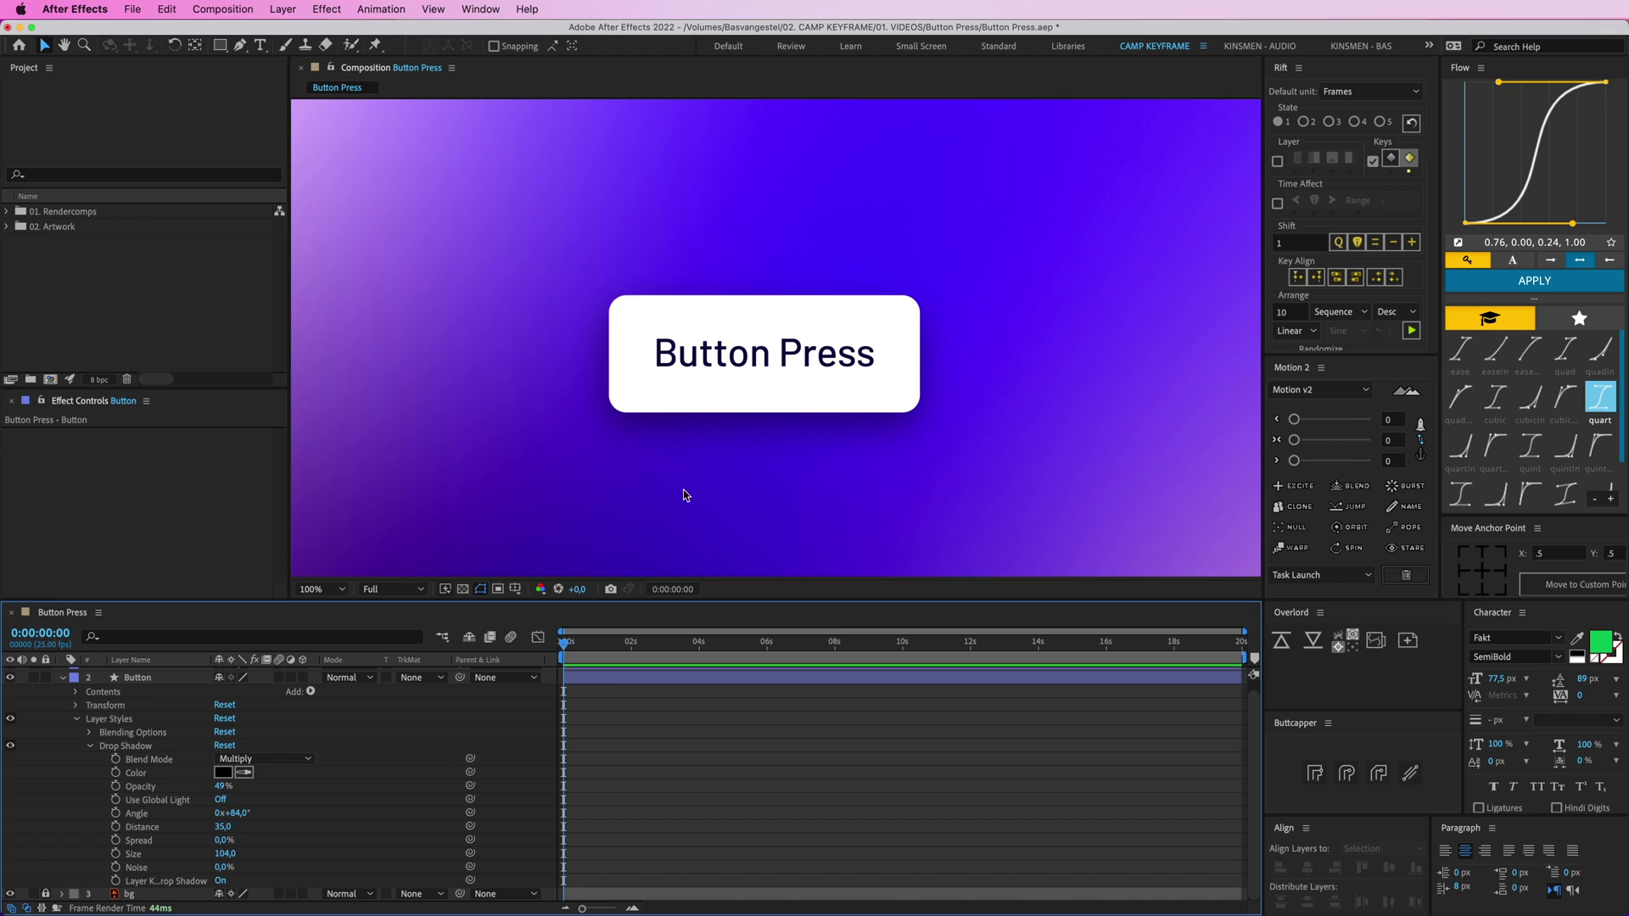
{"action": "left_click", "coordinate": [64, 677]}
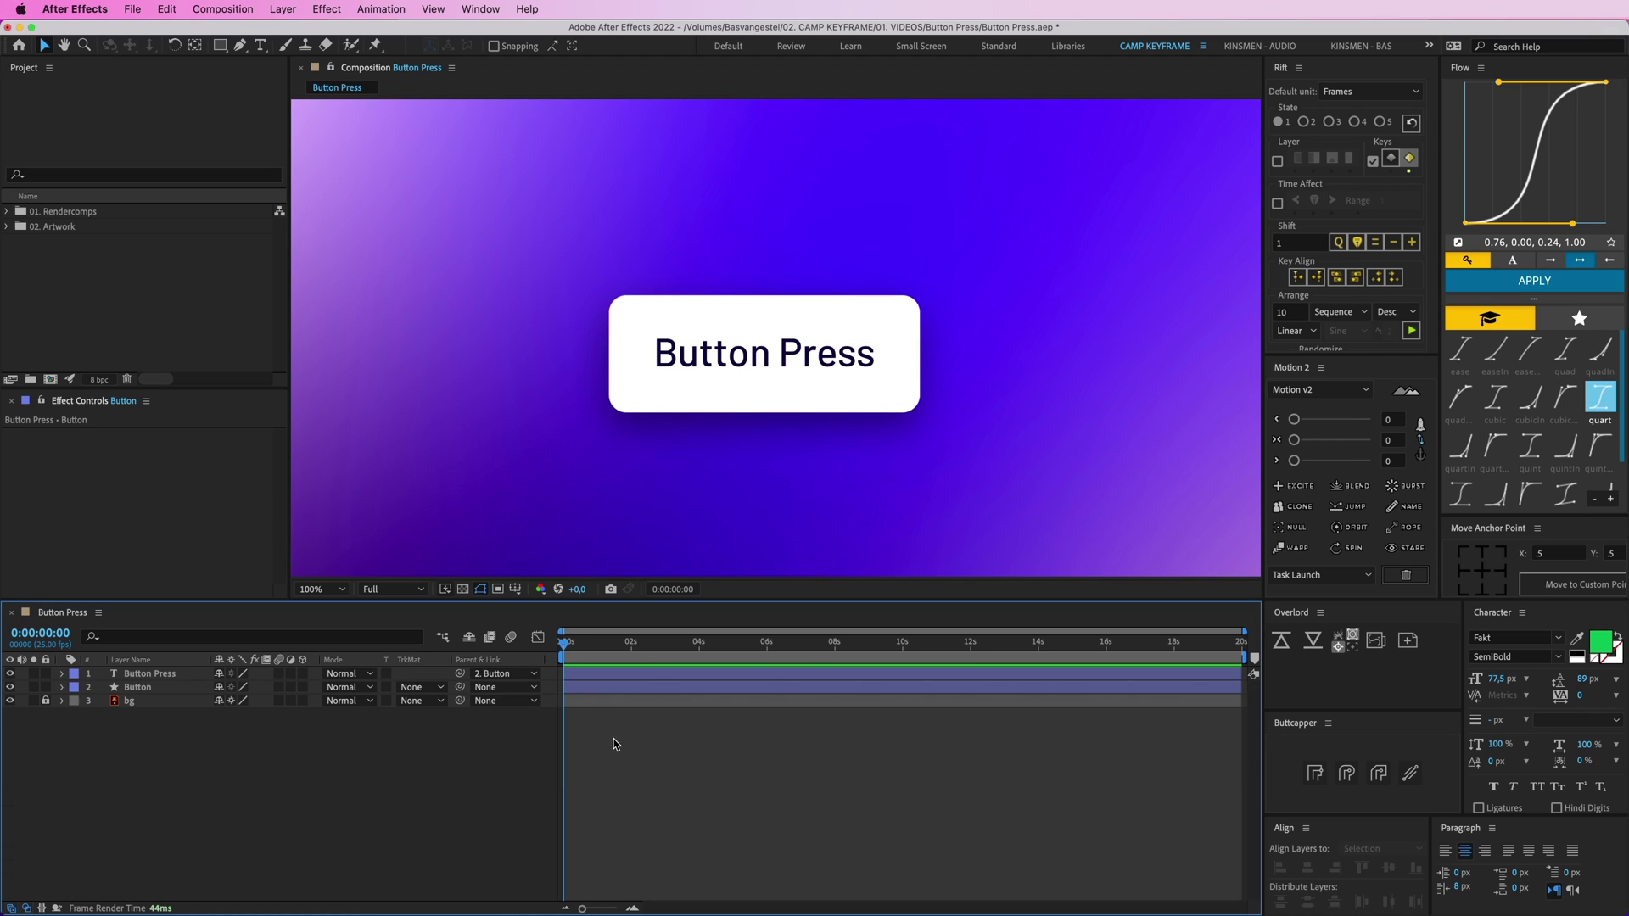
Draw a small circle with no stroke over the button's lower-right corner using the Ellipse tool
{"action": "left_click_drag", "start_coordinate": [220, 47], "coordinate": [279, 79]}
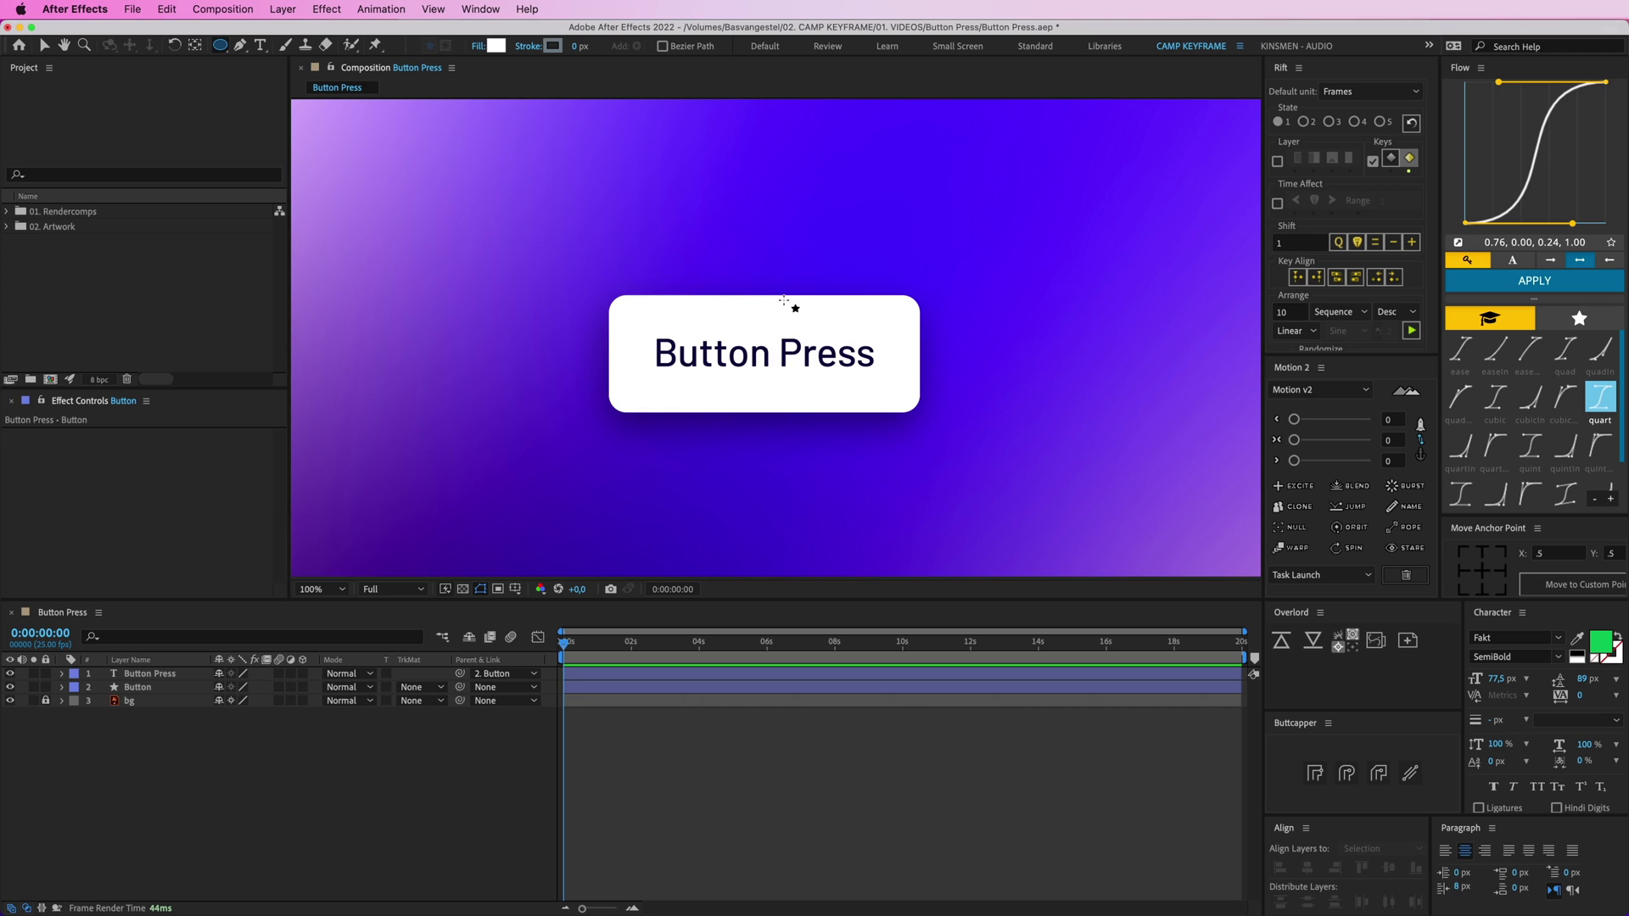
{"action": "left_click", "coordinate": [528, 49]}
{"action": "left_click", "coordinate": [273, 128]}
{"action": "left_click", "coordinate": [397, 219]}
{"action": "left_click_drag", "start_coordinate": [918, 334], "coordinate": [960, 434]}
Set the circle layer's opacity to 31% and reposition the circle over the button's lower-right corner
{"action": "key", "text": "v"}
{"action": "key", "text": "t"}
{"action": "left_click_drag", "start_coordinate": [224, 689], "coordinate": [171, 690]}
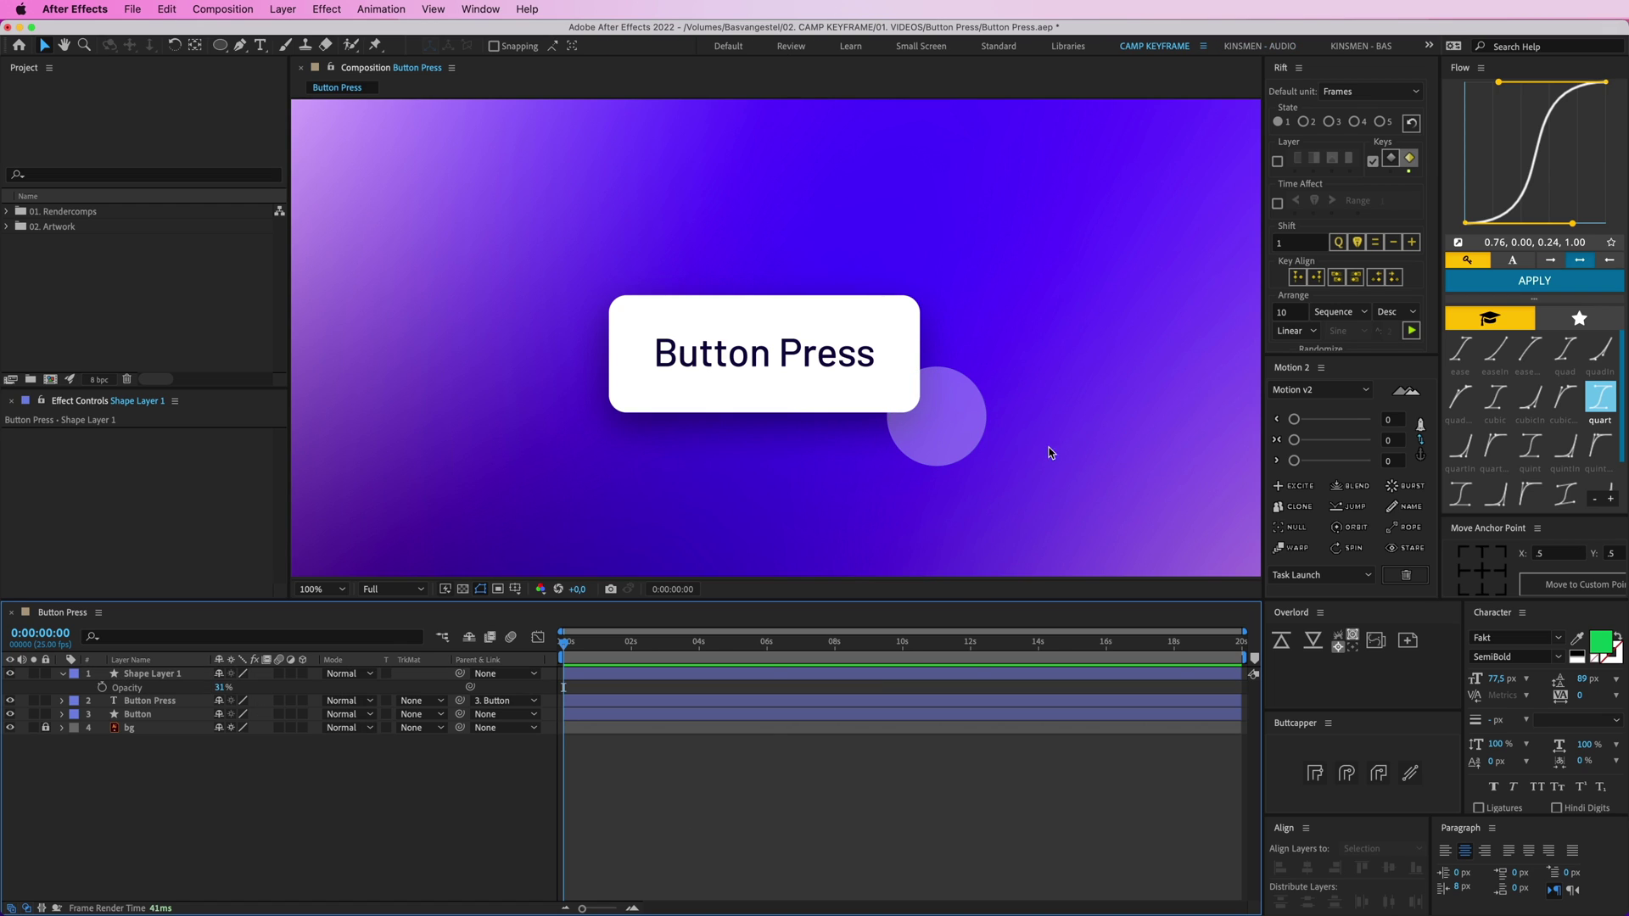
{"action": "mouse_move", "coordinate": [938, 413]}
{"action": "left_mouse_down"}
{"action": "mouse_move", "coordinate": [877, 408]}
{"action": "mouse_move", "coordinate": [925, 409]}
{"action": "mouse_move", "coordinate": [844, 384]}
{"action": "mouse_move", "coordinate": [949, 427]}
{"action": "left_mouse_up"}
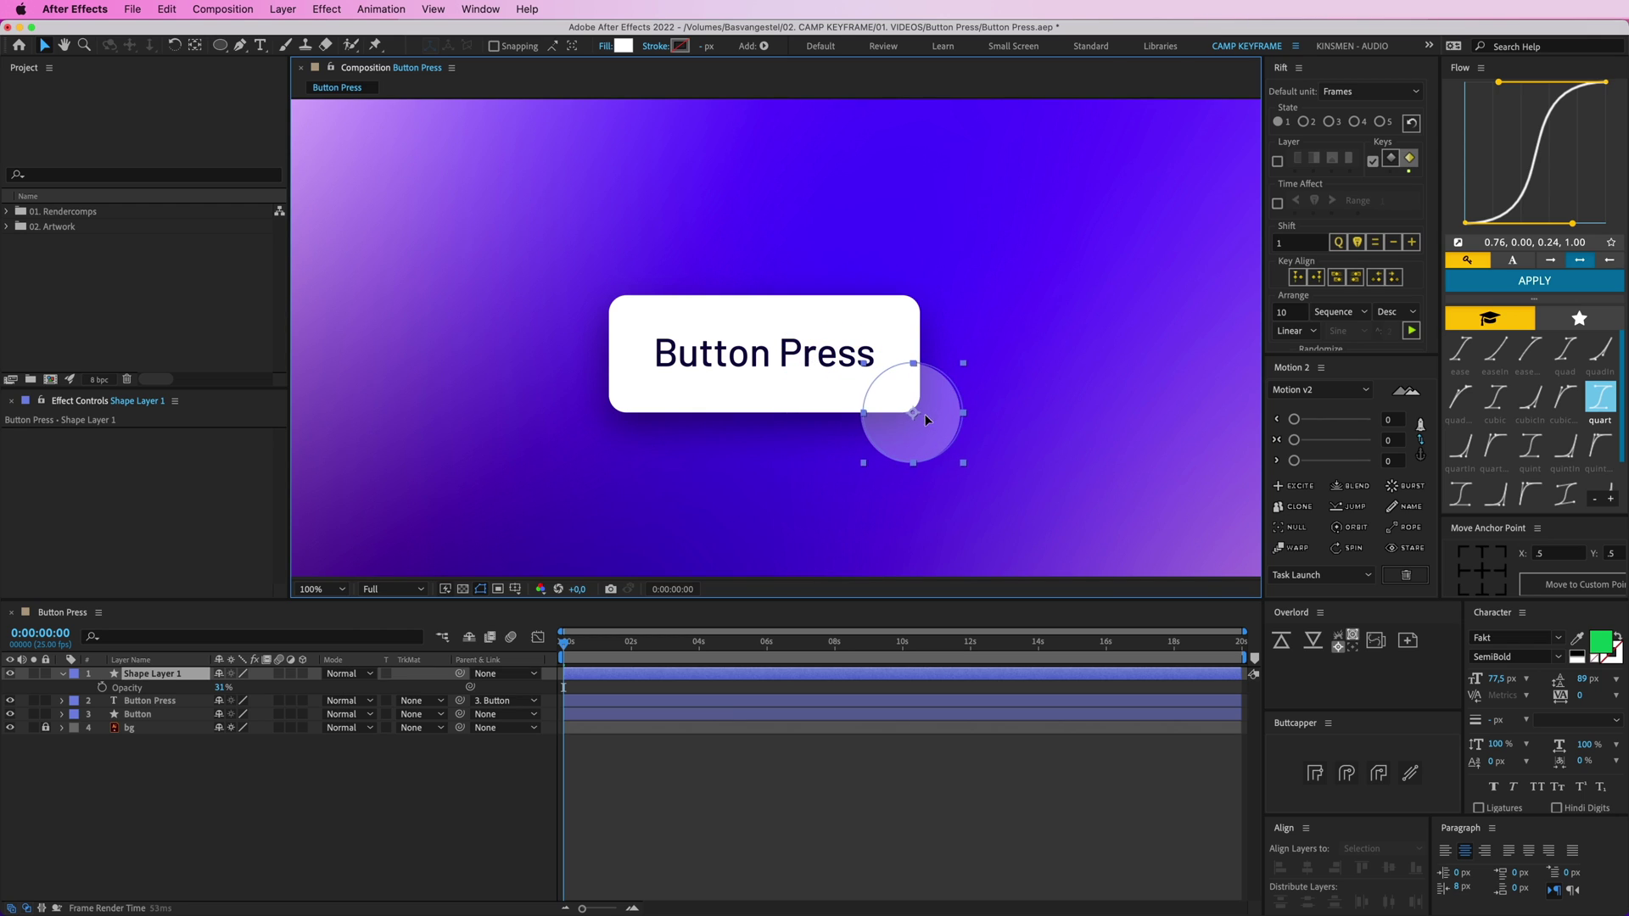
Change the circle's fill to a light purple sampled from the upper-left of the background artwork
{"action": "left_click", "coordinate": [116, 674]}
{"action": "left_click", "coordinate": [622, 49]}
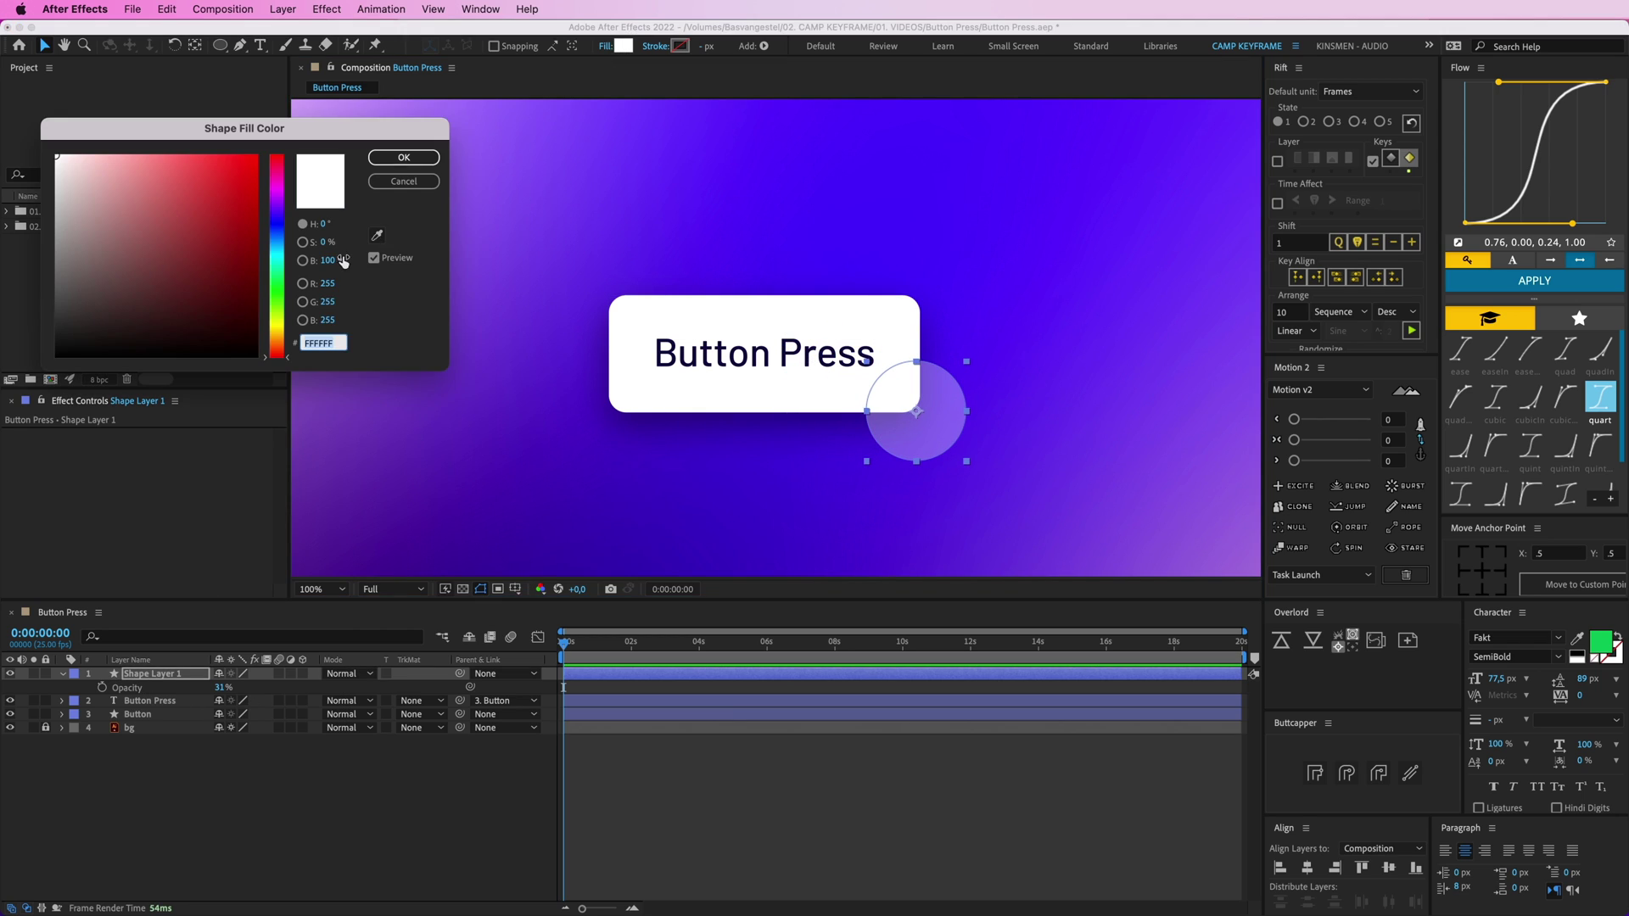
{"action": "left_click", "coordinate": [377, 236]}
{"action": "left_click", "coordinate": [333, 109]}
{"action": "left_click", "coordinate": [403, 157]}
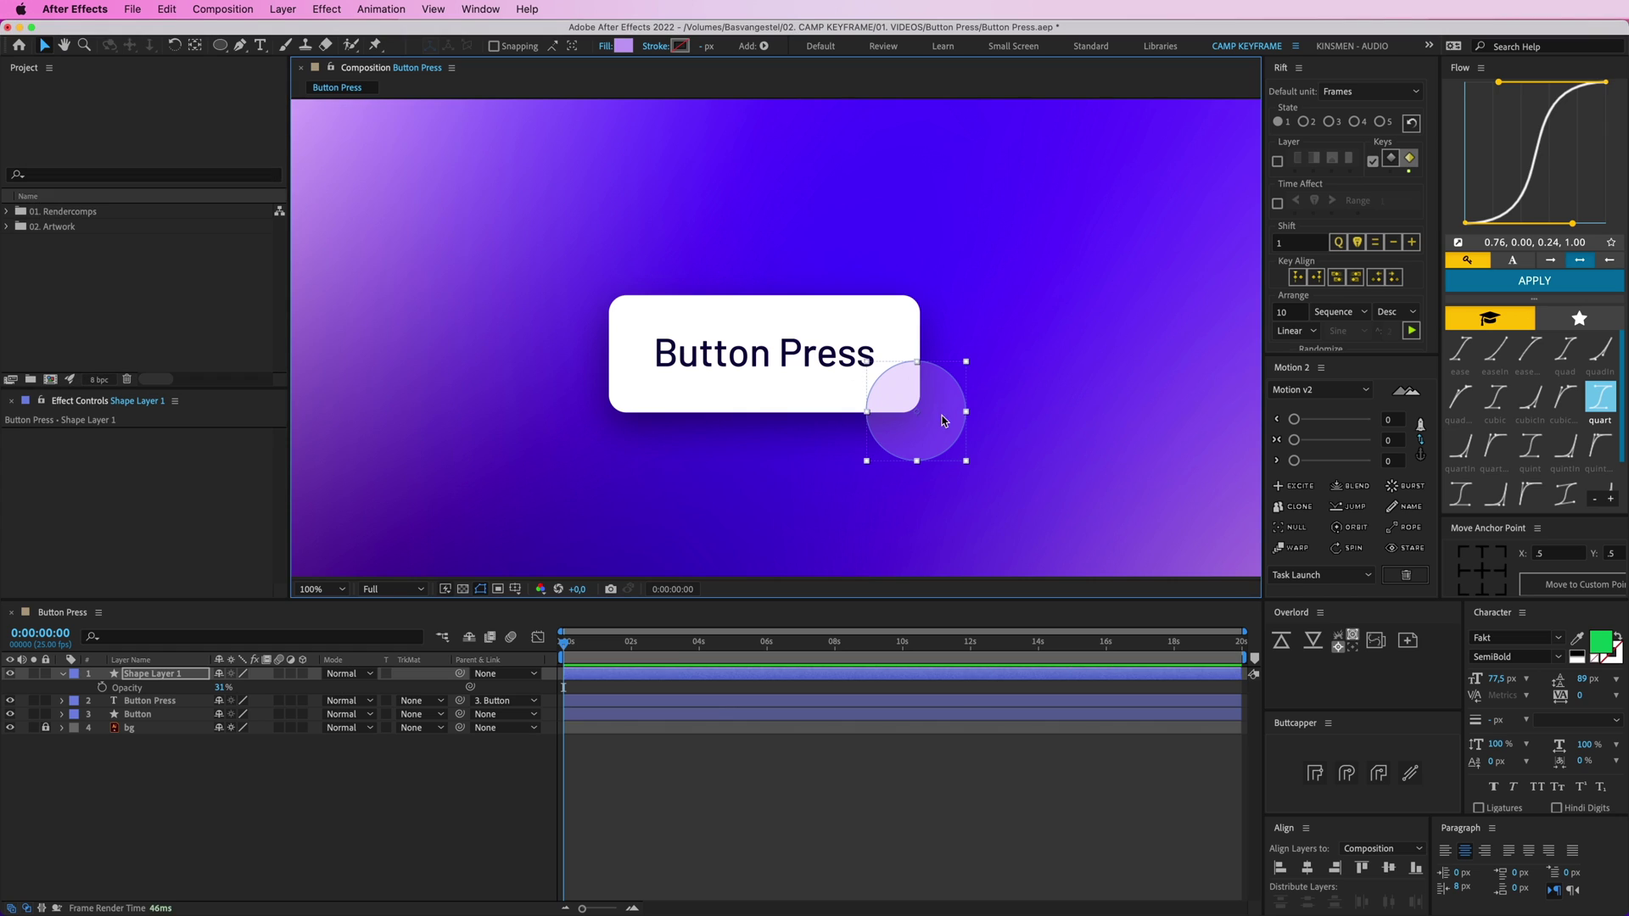
Move the circle to the right of the button and set its first position keyframe at 0:00:00:00
{"action": "left_click", "coordinate": [1000, 415]}
{"action": "key", "text": "h"}
{"action": "left_click_drag", "start_coordinate": [999, 418], "coordinate": [1029, 396]}
{"action": "key", "text": "v"}
{"action": "left_click", "coordinate": [873, 442]}
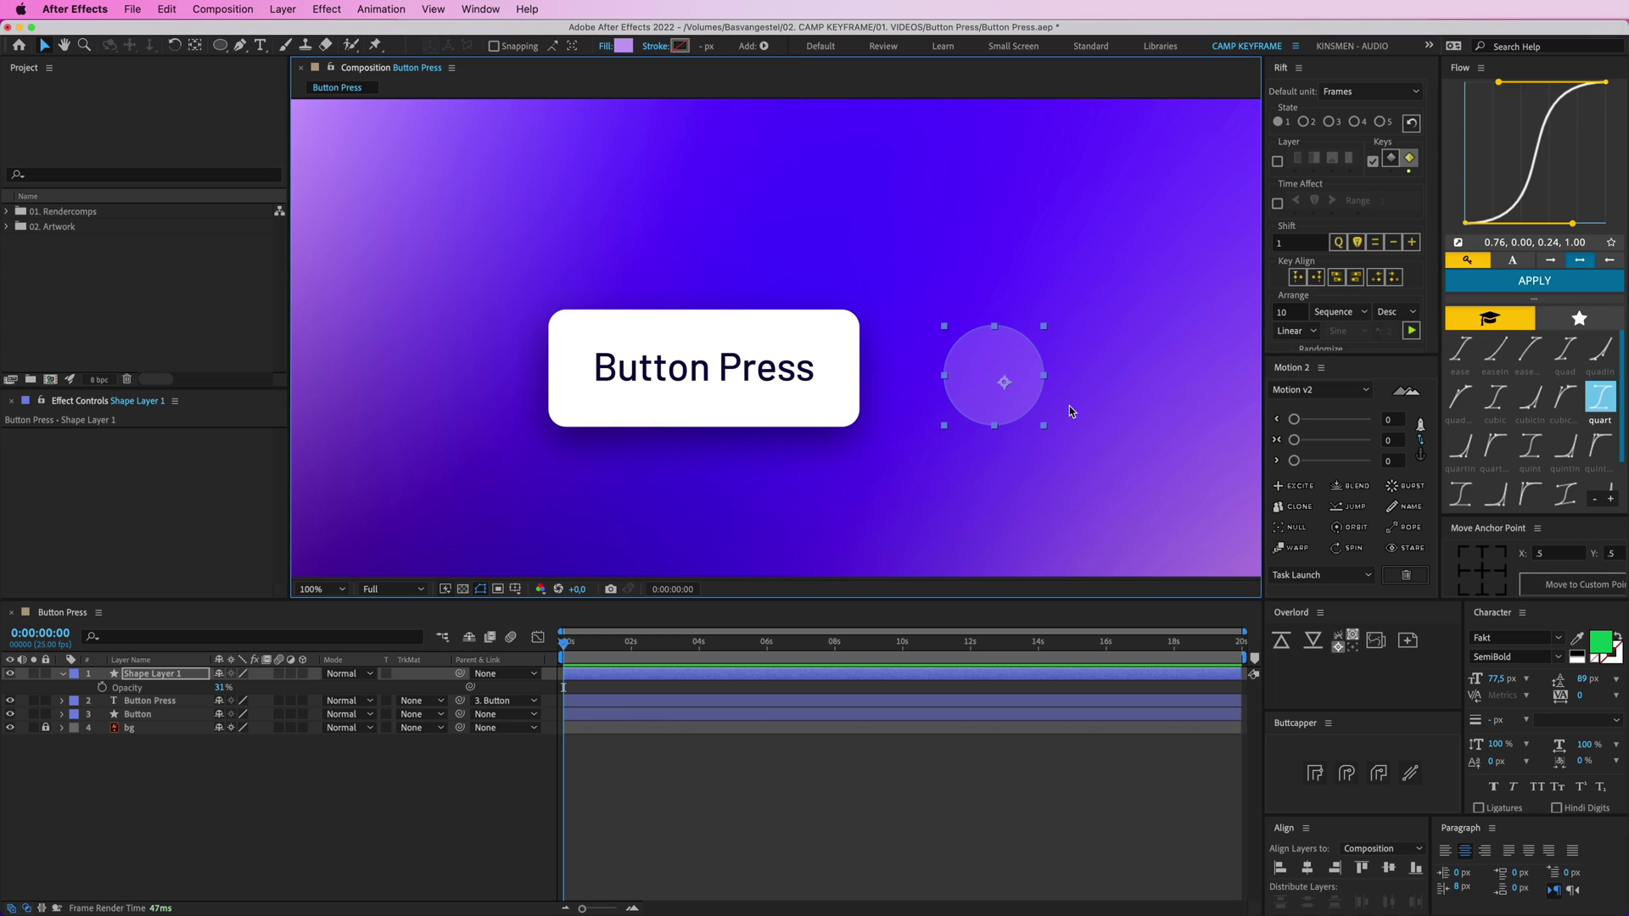
{"action": "key", "text": "p"}
{"action": "left_click", "coordinate": [102, 687]}
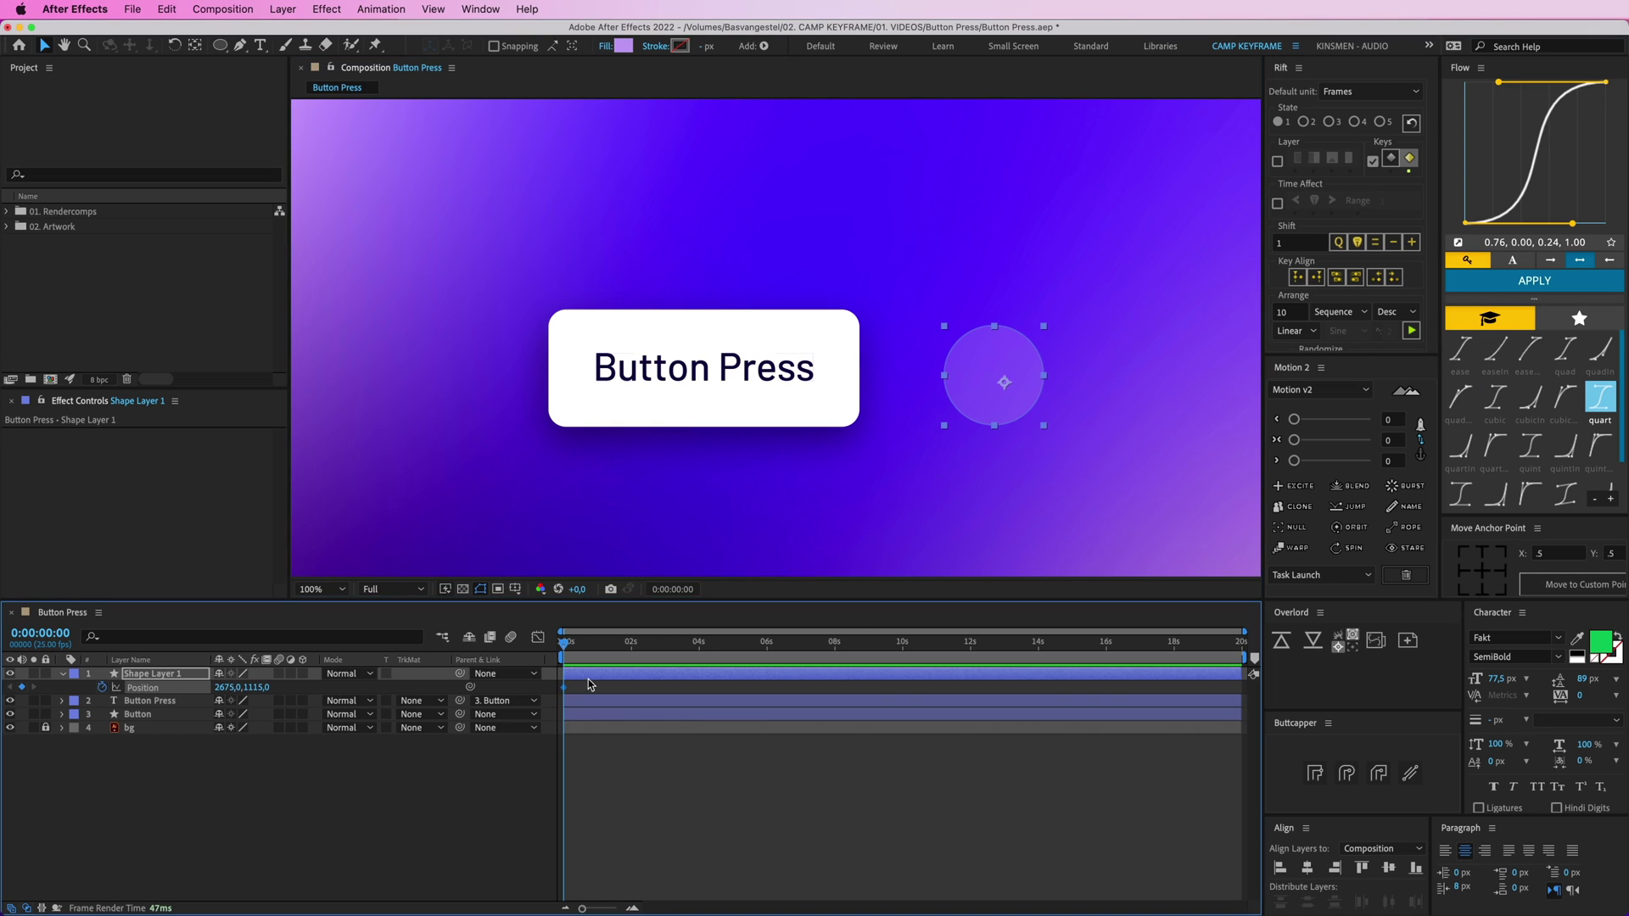
Rename the circle's shape layer as tap
{"action": "key", "text": "Return"}
{"action": "type", "text": "tap"}
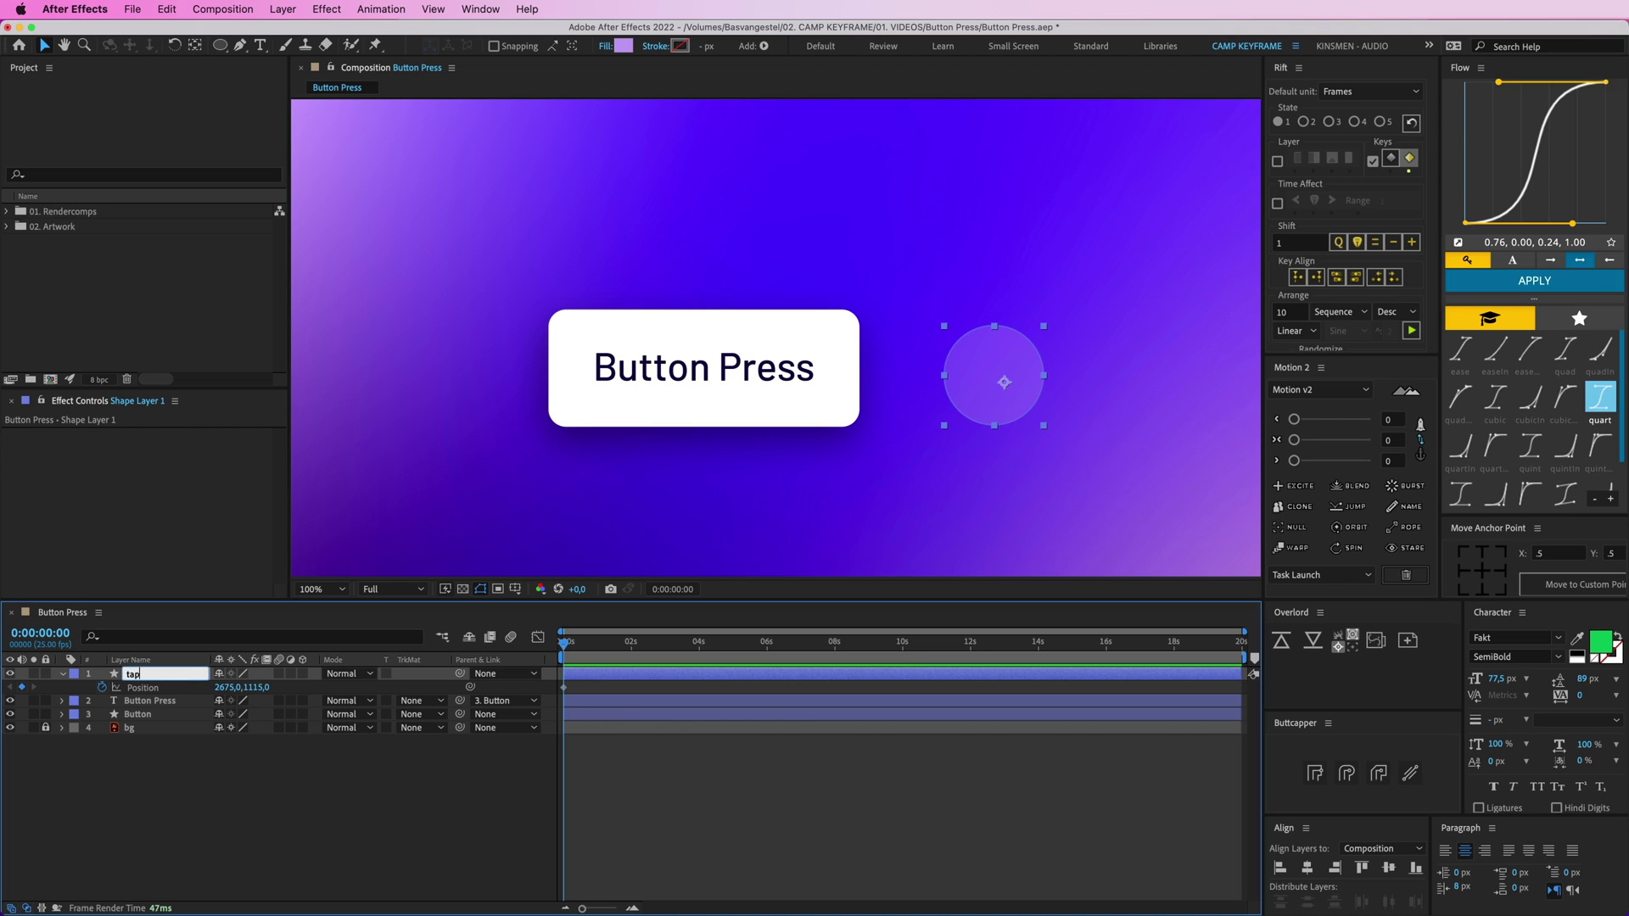
{"action": "key", "text": "Return"}
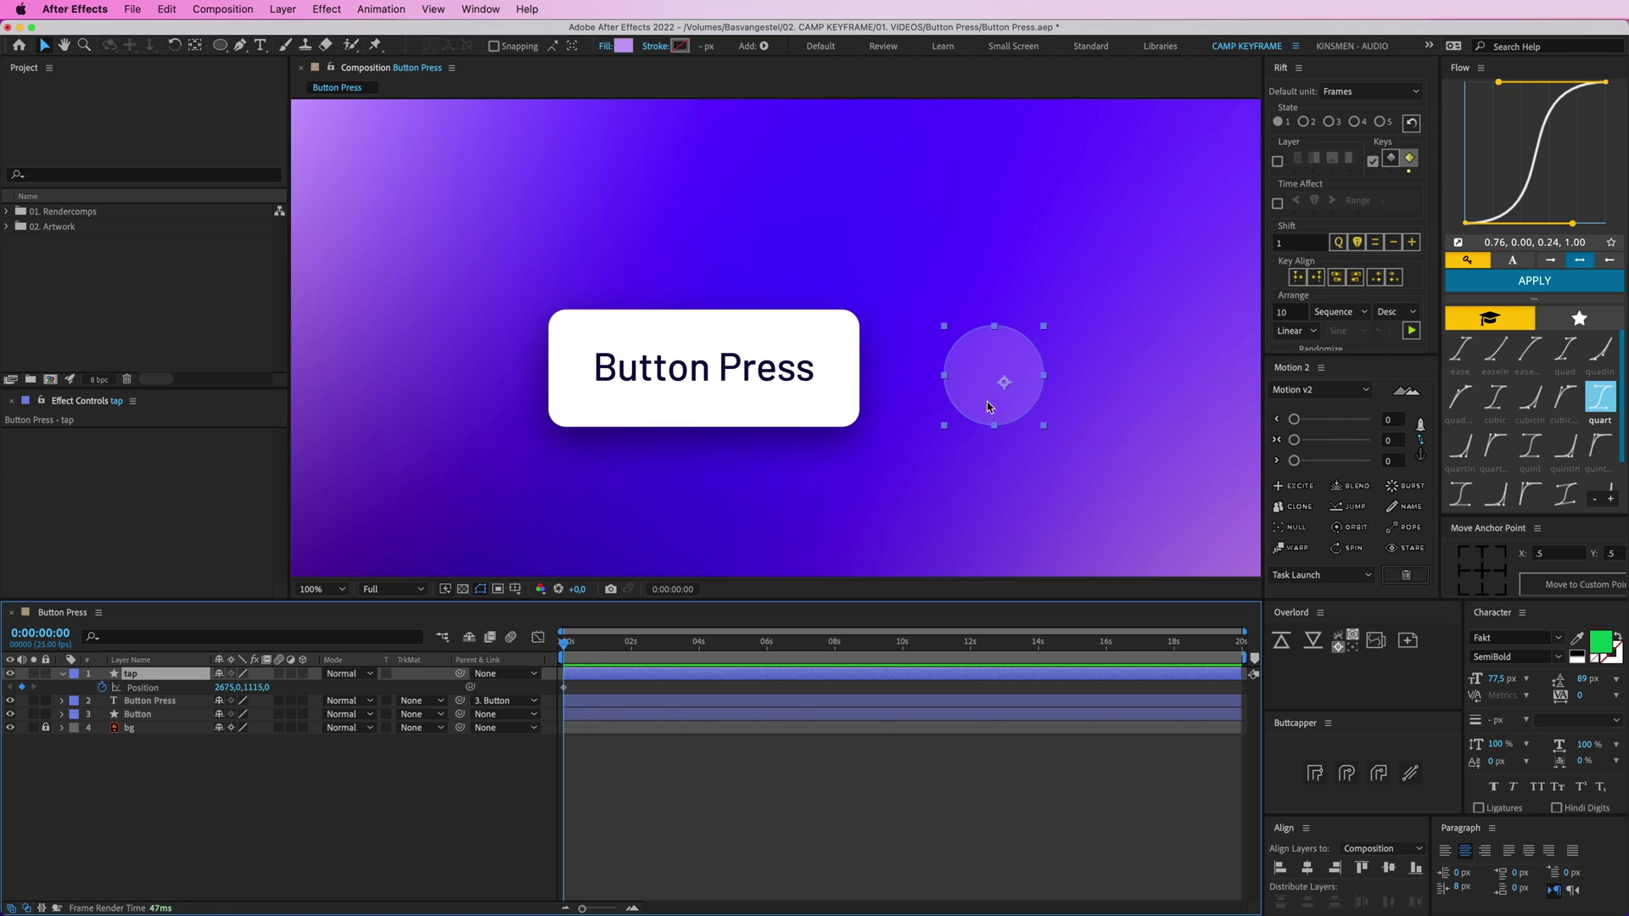
Add a position keyframe at 0:00:01:07 with the circle moved onto the right half of the button
{"action": "left_click_drag", "start_coordinate": [564, 651], "coordinate": [607, 650]}
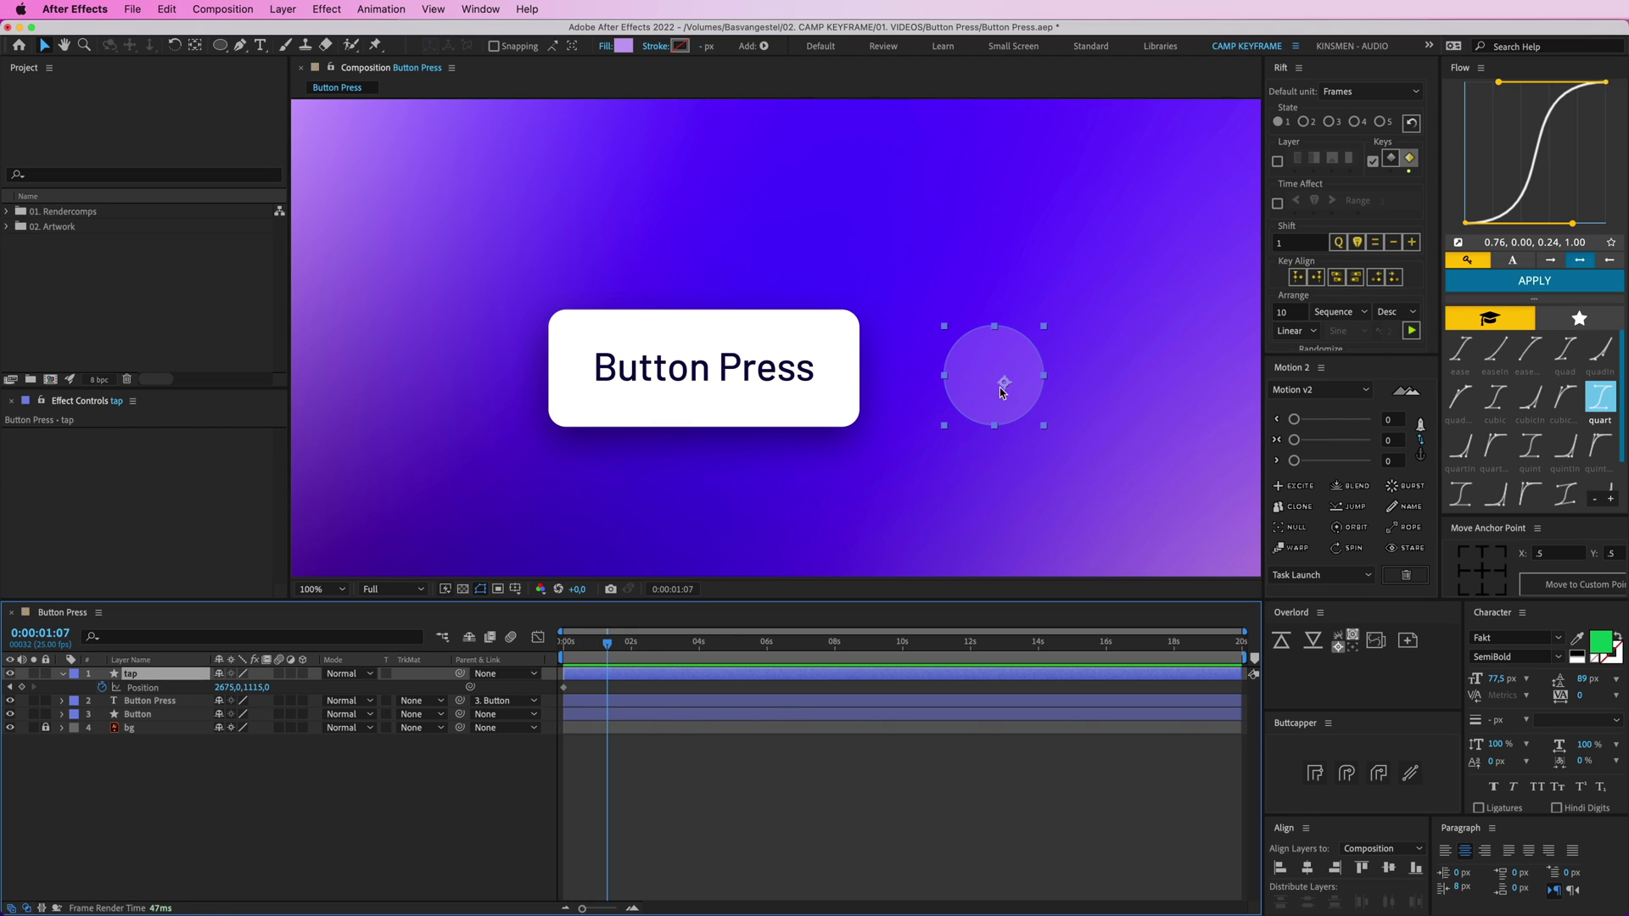
{"action": "left_click_drag", "start_coordinate": [1000, 388], "coordinate": [757, 399]}
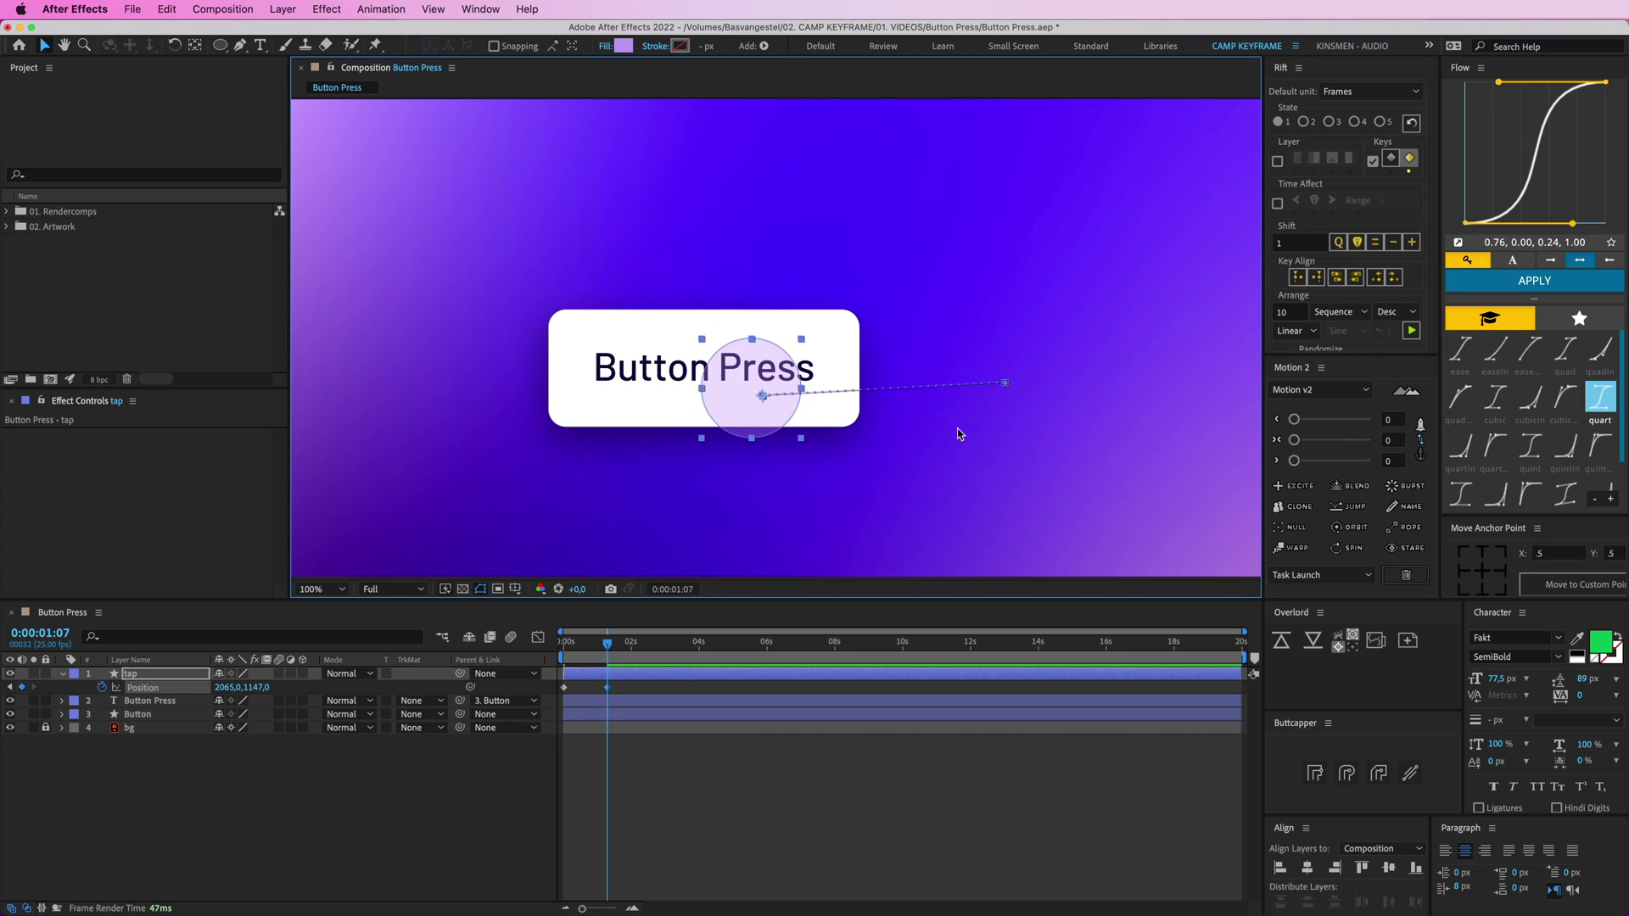
{"action": "left_click", "coordinate": [600, 644]}
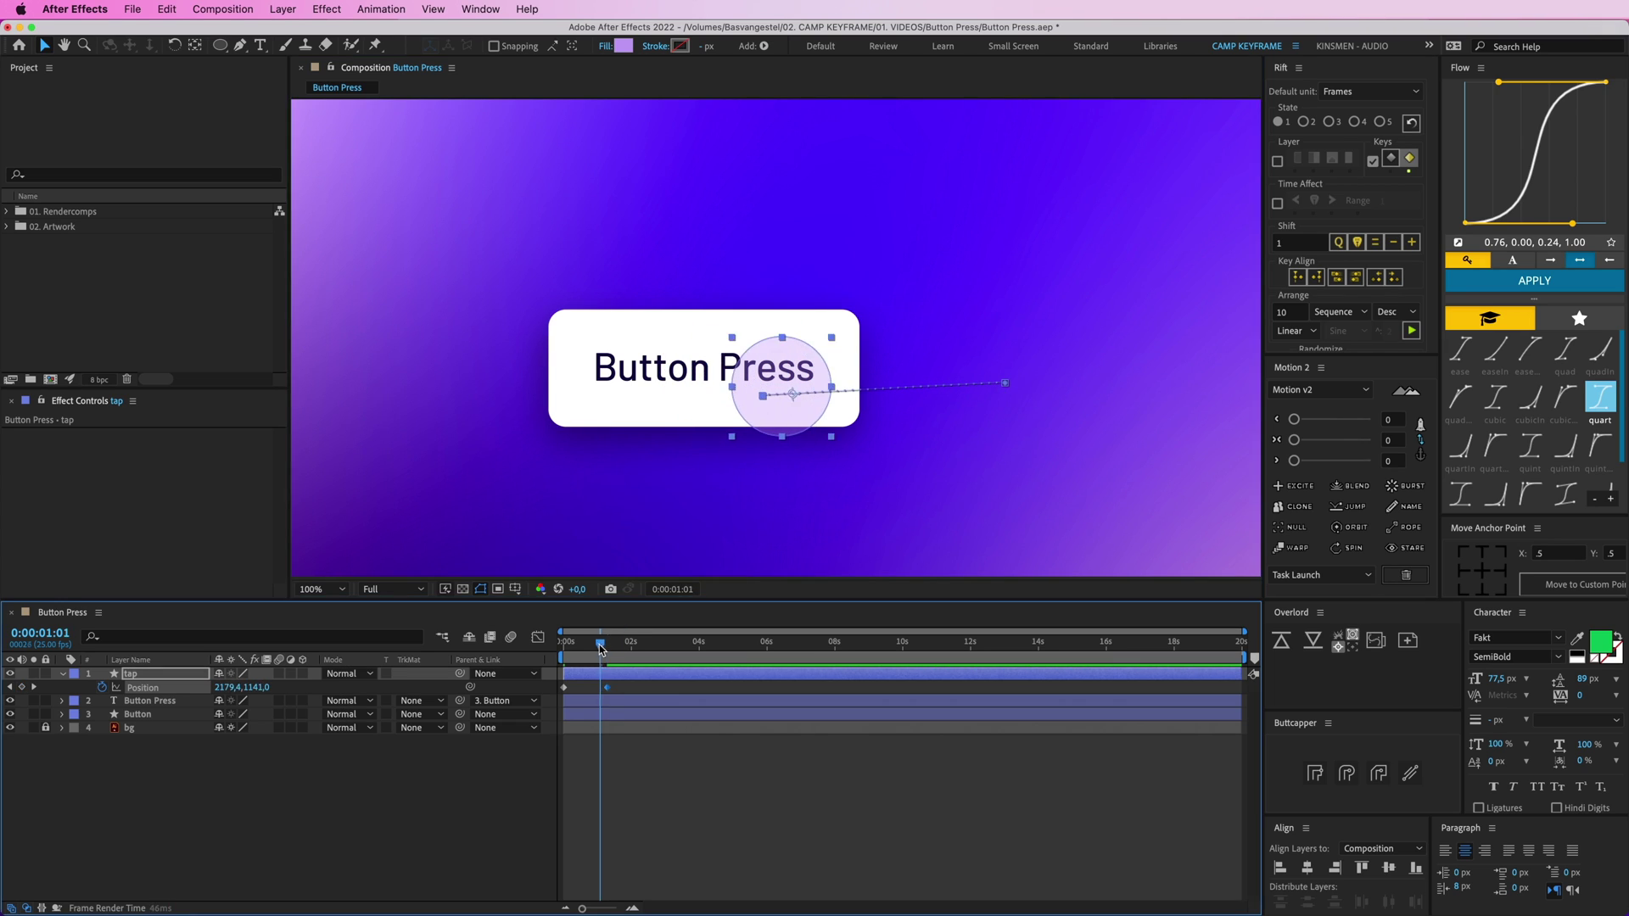
Bend the circle's straight motion path into a gentle S-curve by pulling handles from both endpoints with the Pen tool
{"action": "key", "text": "period"}
{"action": "left_click_drag", "start_coordinate": [988, 462], "coordinate": [803, 416]}
{"action": "left_click", "coordinate": [240, 45]}
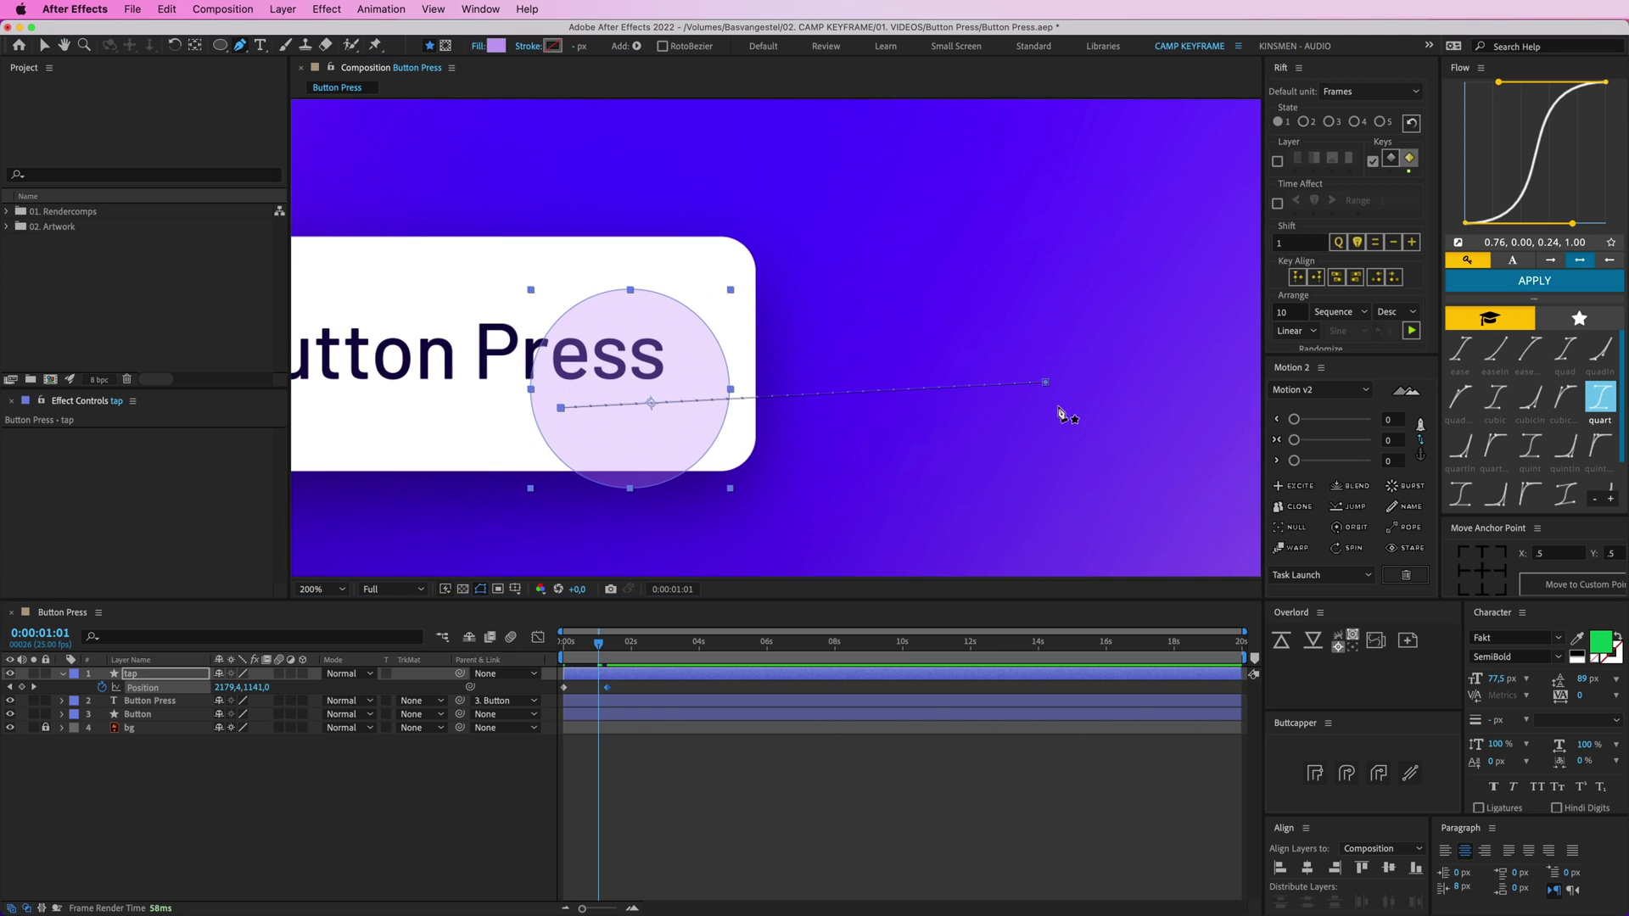
{"action": "left_click_drag", "start_coordinate": [1046, 385], "coordinate": [859, 503]}
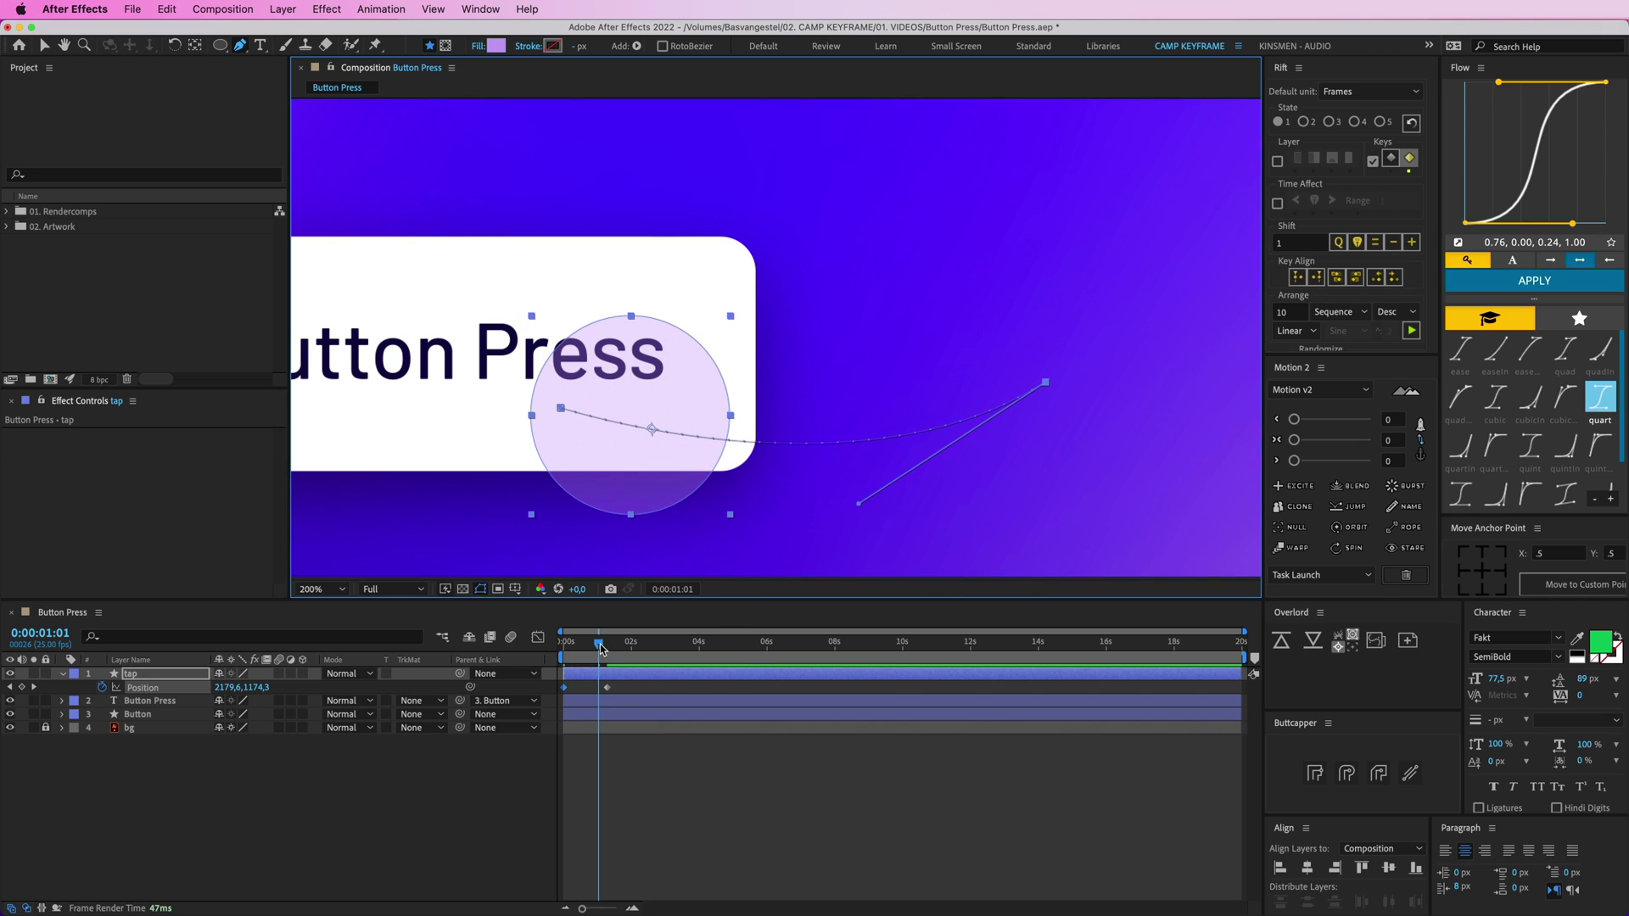
{"action": "left_click_drag", "start_coordinate": [600, 649], "coordinate": [583, 649]}
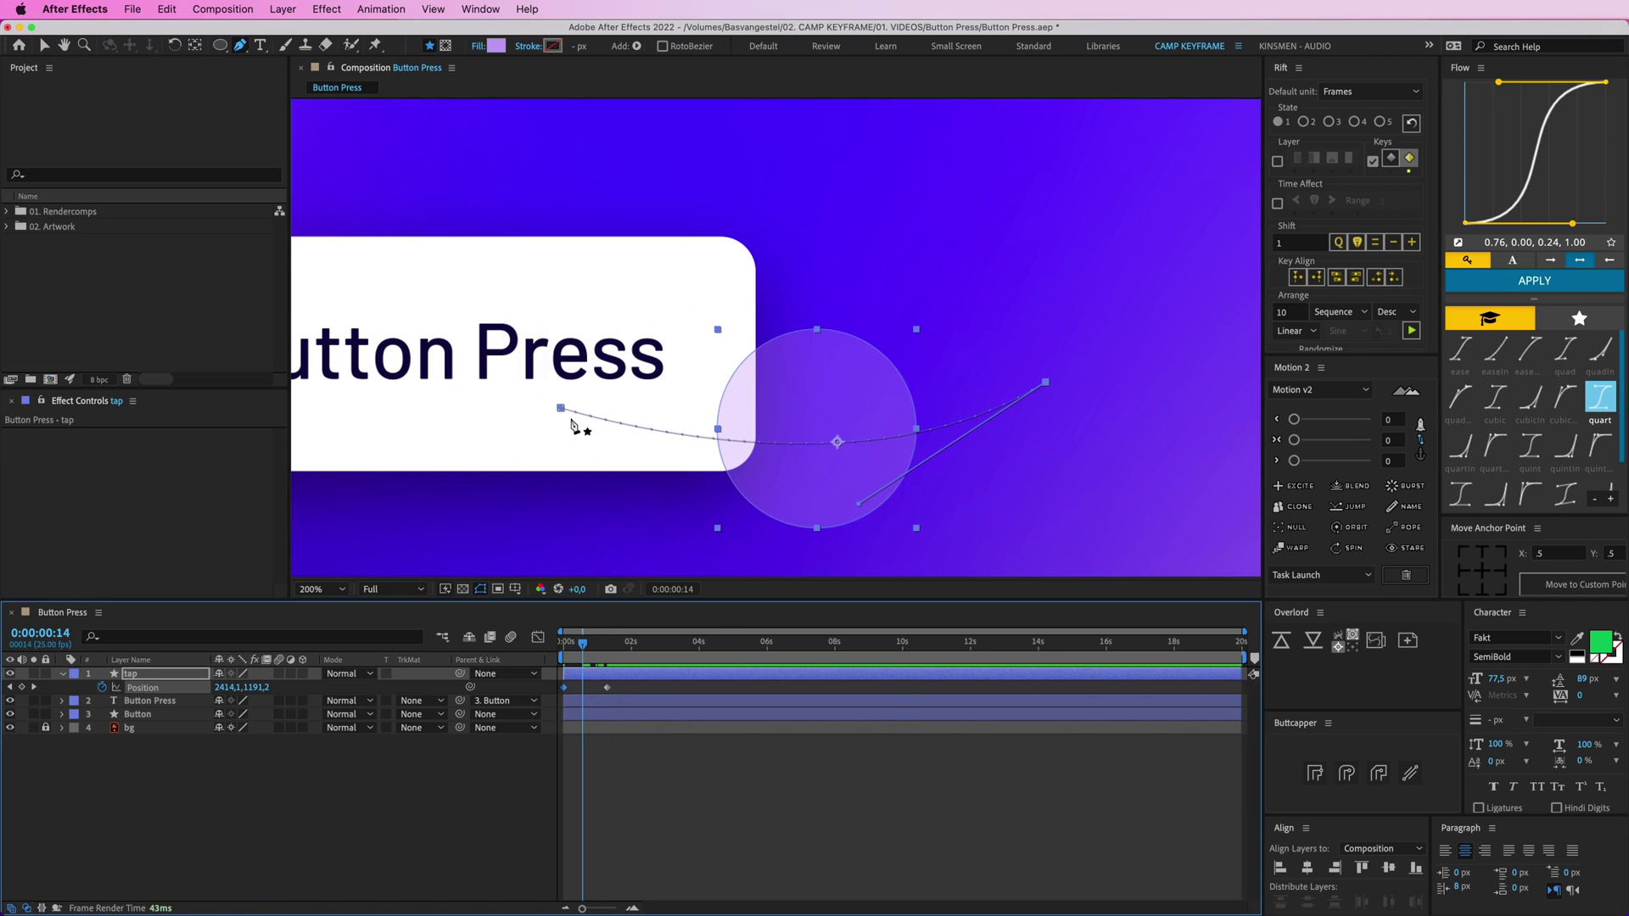
{"action": "left_click_drag", "start_coordinate": [561, 412], "coordinate": [656, 499]}
{"action": "left_click_drag", "start_coordinate": [858, 503], "coordinate": [877, 362]}
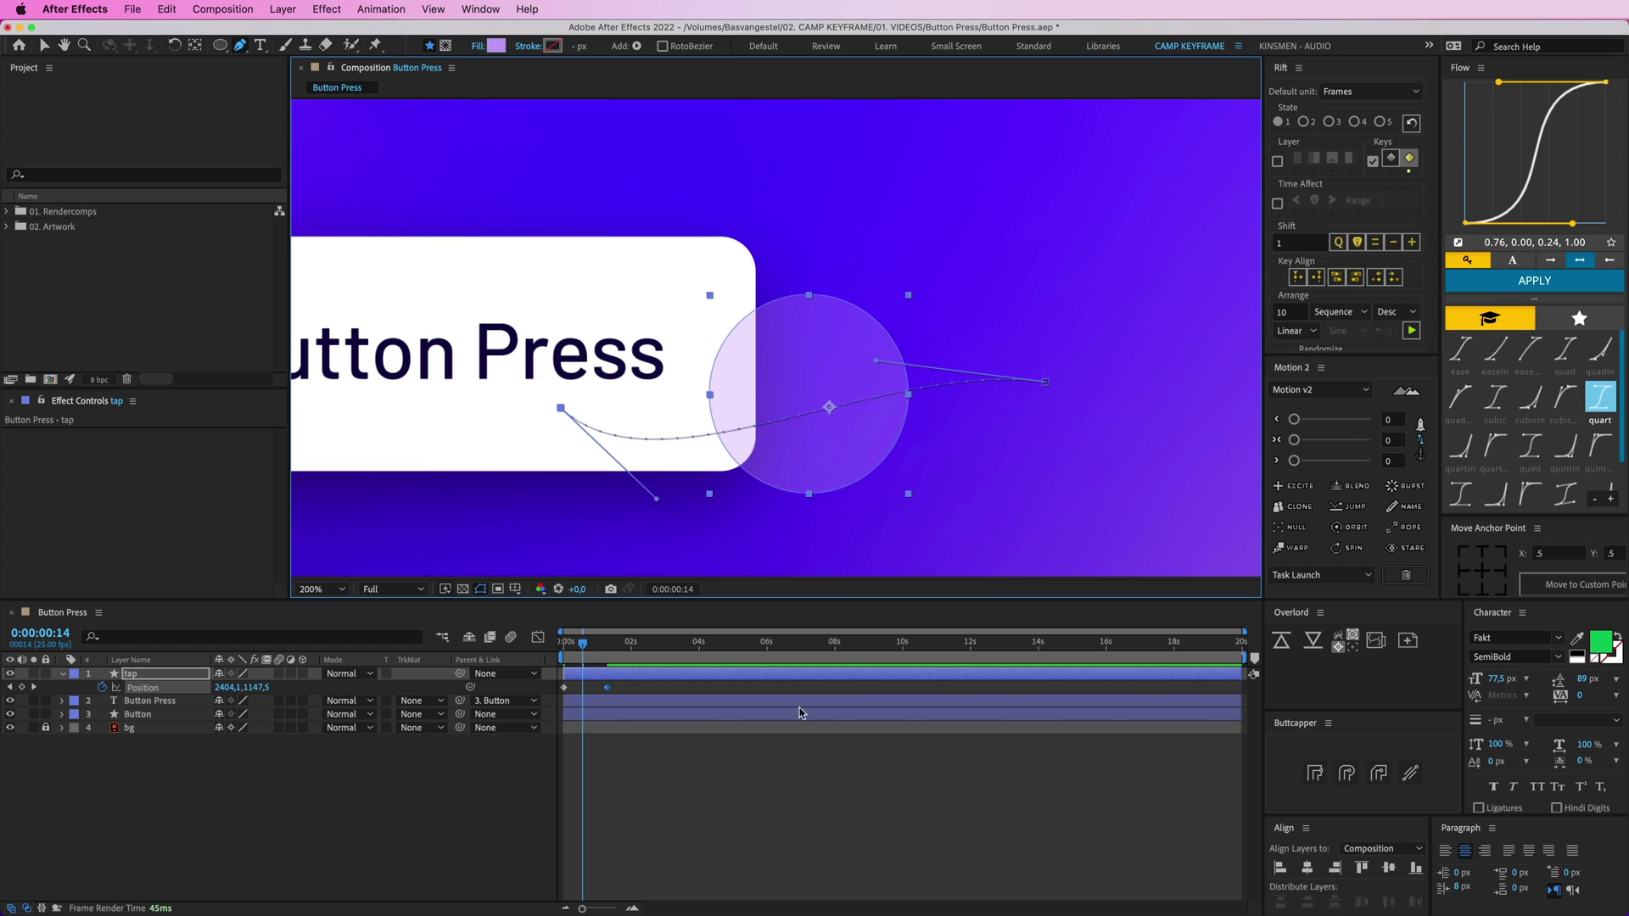
Shift both position keyframes of the tap layer forward in time, starting just past 0:00:00:11
{"action": "left_click", "coordinate": [754, 794]}
{"action": "key", "text": "comma"}
{"action": "key", "text": "space"}
{"action": "left_click_drag", "start_coordinate": [777, 406], "coordinate": [797, 414]}
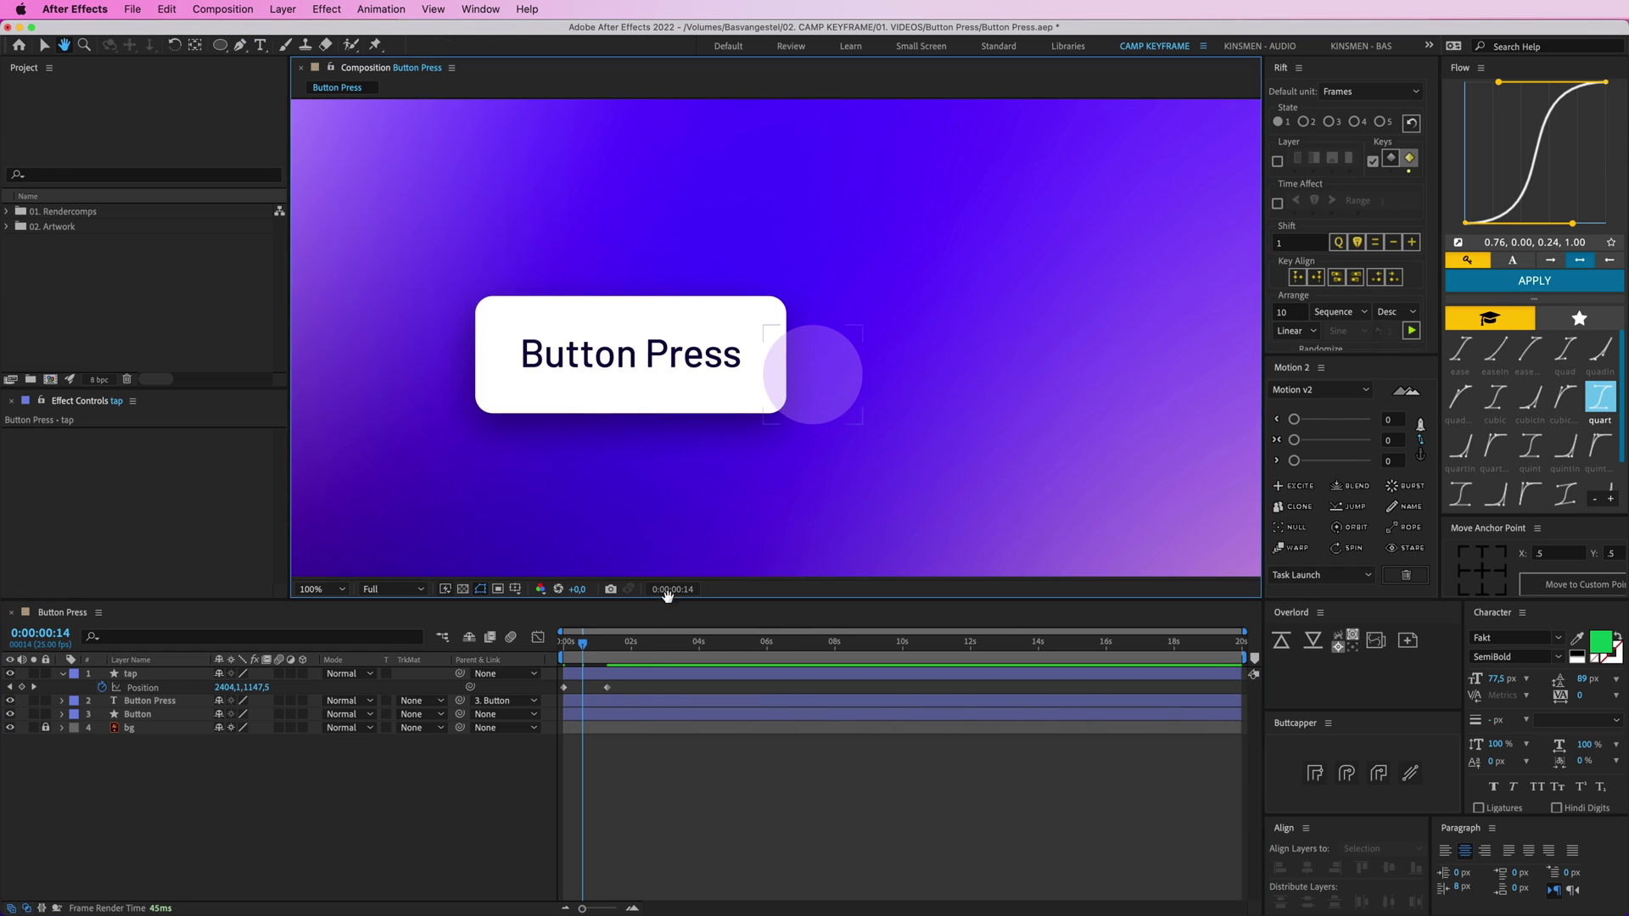
{"action": "mouse_move", "coordinate": [583, 645]}
{"action": "left_mouse_down"}
{"action": "mouse_move", "coordinate": [558, 684]}
{"action": "mouse_move", "coordinate": [586, 689]}
{"action": "mouse_move", "coordinate": [583, 648]}
{"action": "left_mouse_up"}
{"action": "left_click", "coordinate": [578, 646]}
{"action": "left_click", "coordinate": [604, 689]}
{"action": "left_click", "coordinate": [606, 678]}
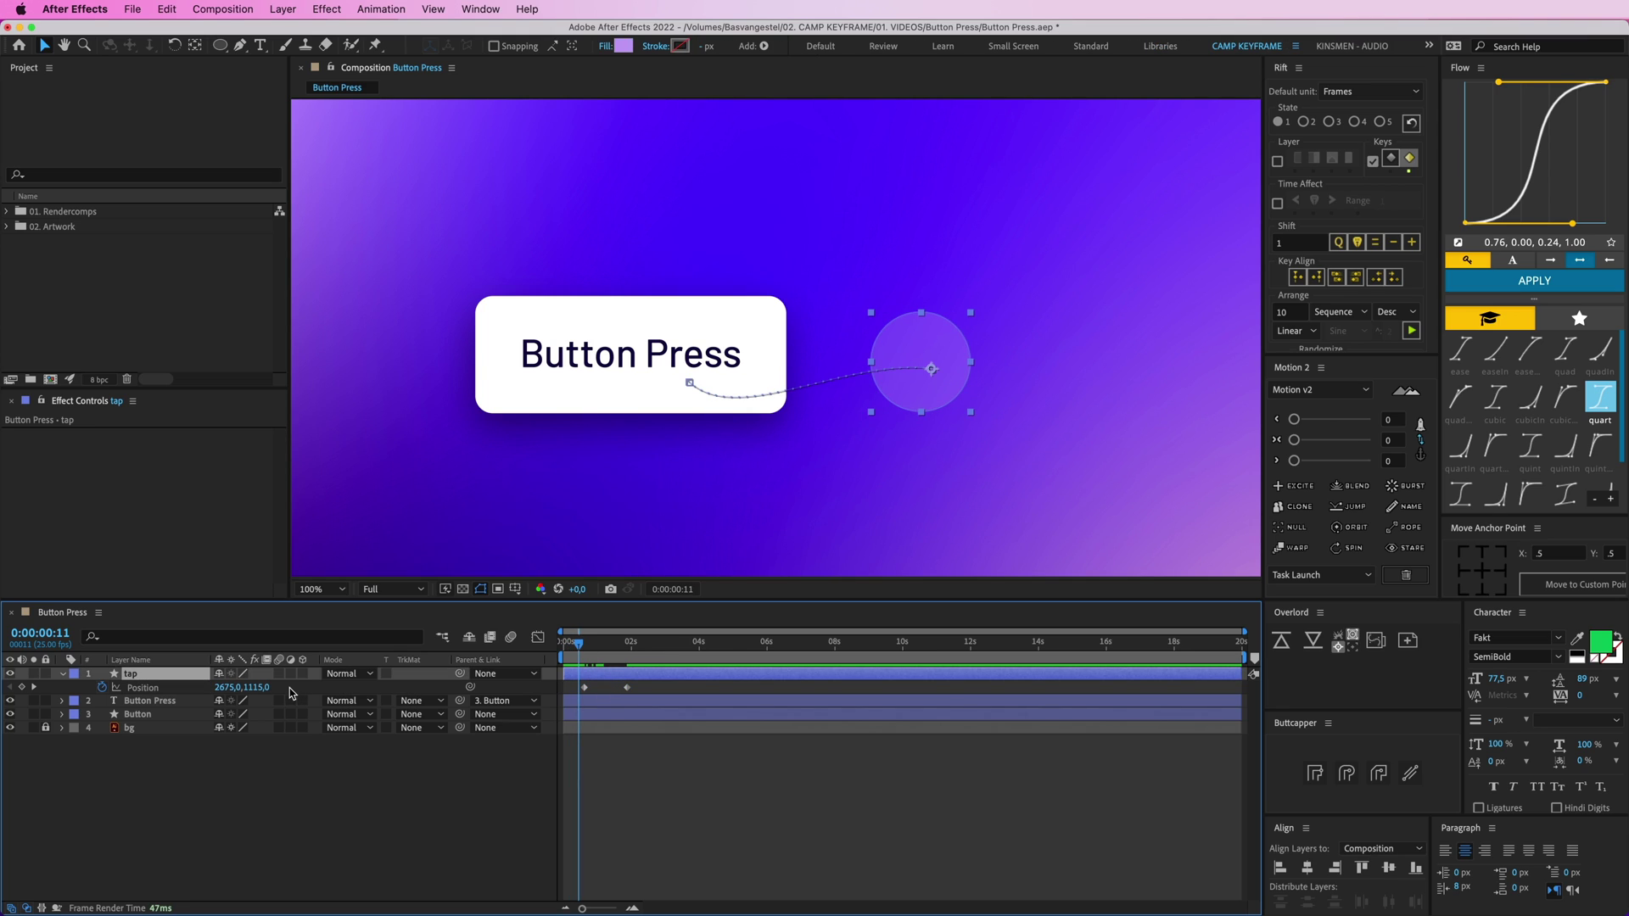
Keyframe the tap layer's scale from 0% at 0:00:00:01 to 100% at 0:00:00:11 and apply the 0.76, 0.00, 0.24, 1.00 easing curve
{"action": "key", "text": "s"}
{"action": "left_click", "coordinate": [101, 688]}
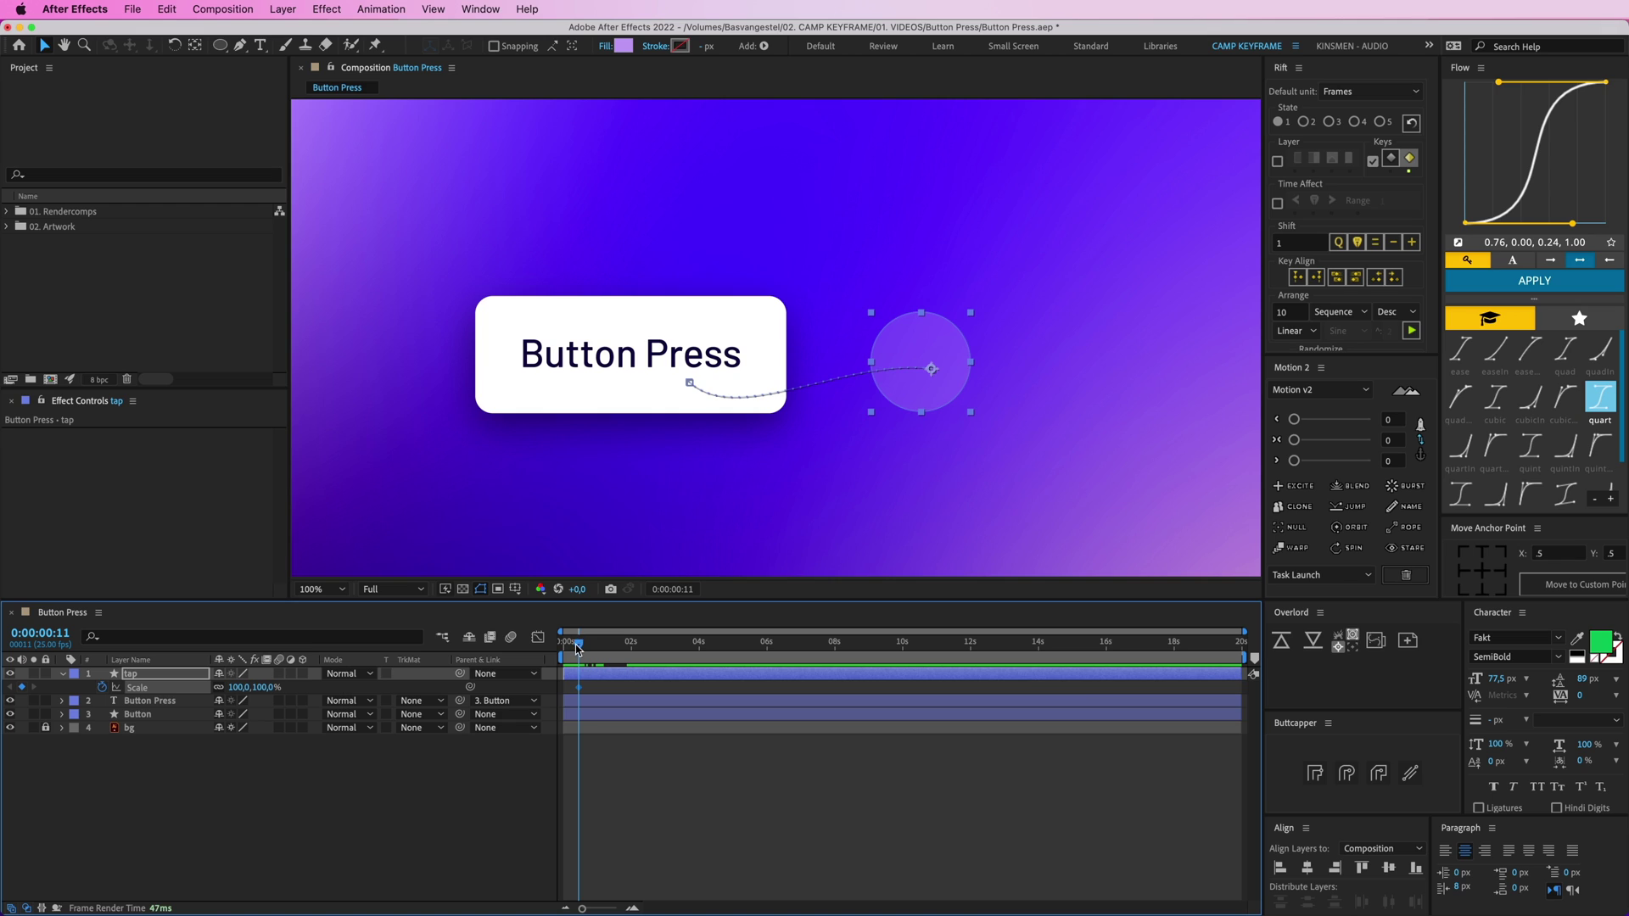
{"action": "left_click_drag", "start_coordinate": [576, 649], "coordinate": [565, 650]}
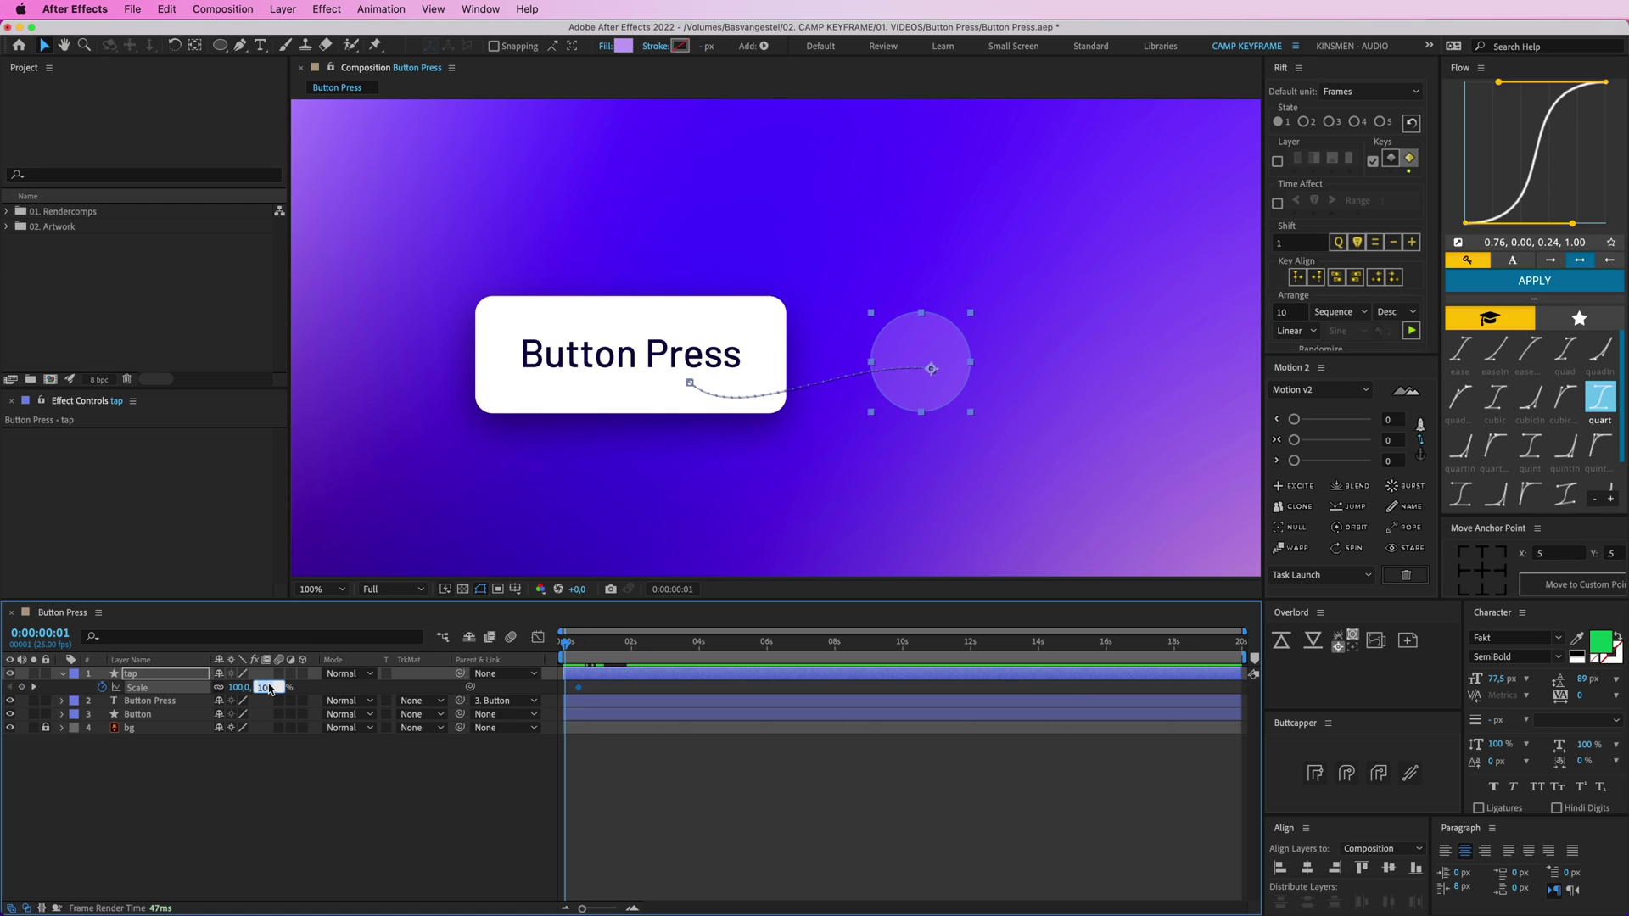
{"action": "type", "text": "0,"}
{"action": "key", "text": "Return"}
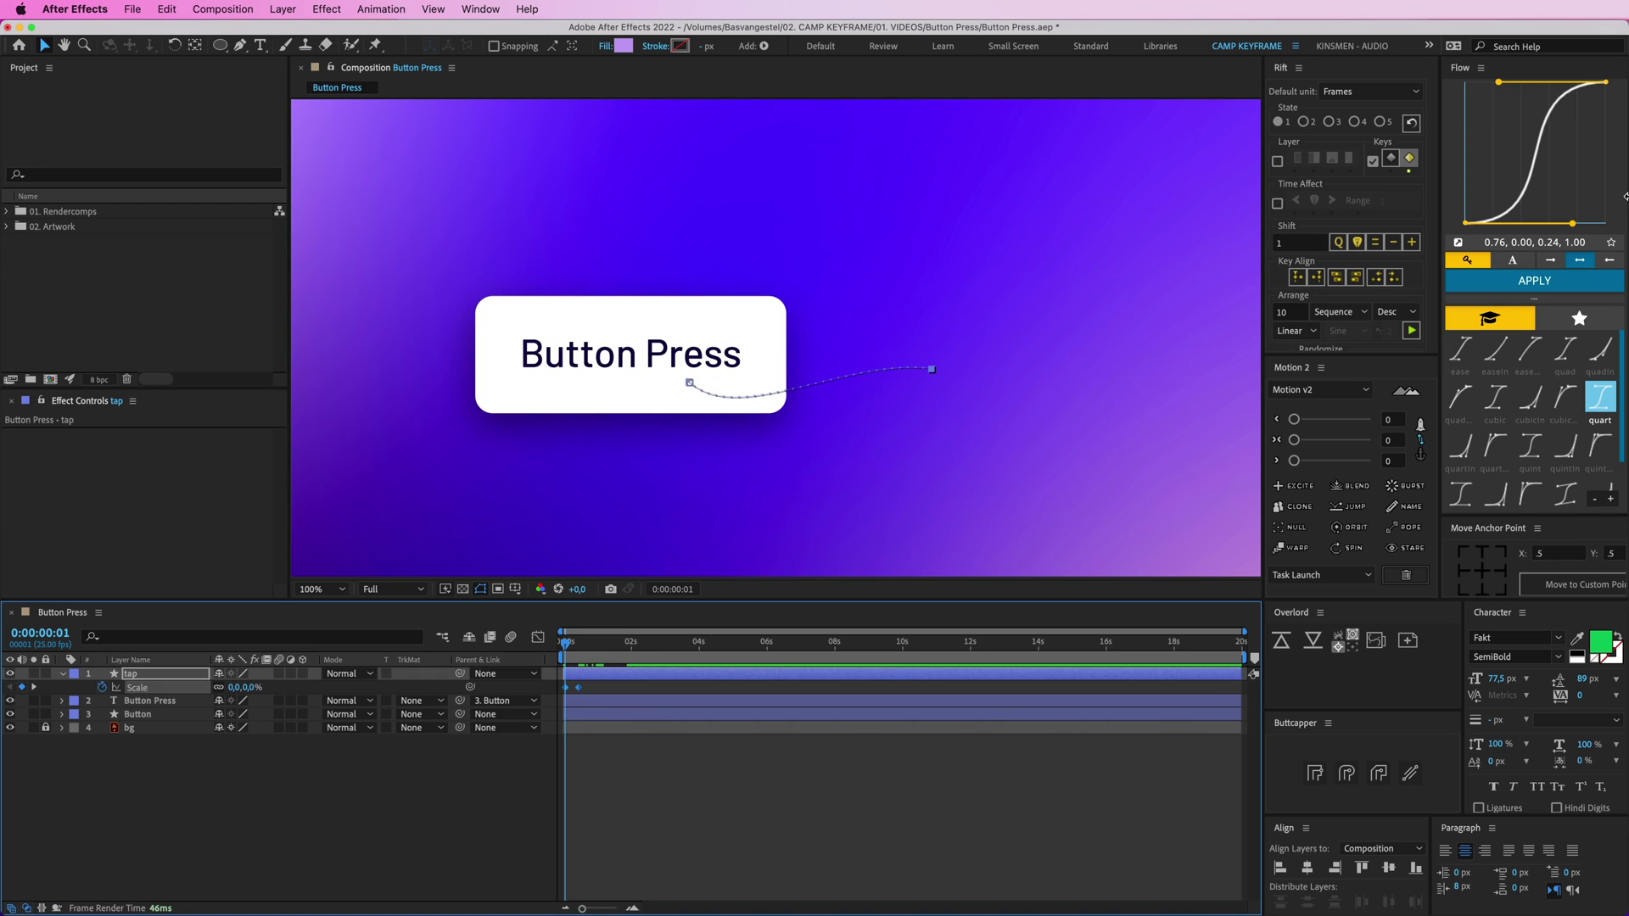
{"action": "left_click", "coordinate": [1531, 281]}
{"action": "left_click", "coordinate": [729, 776]}
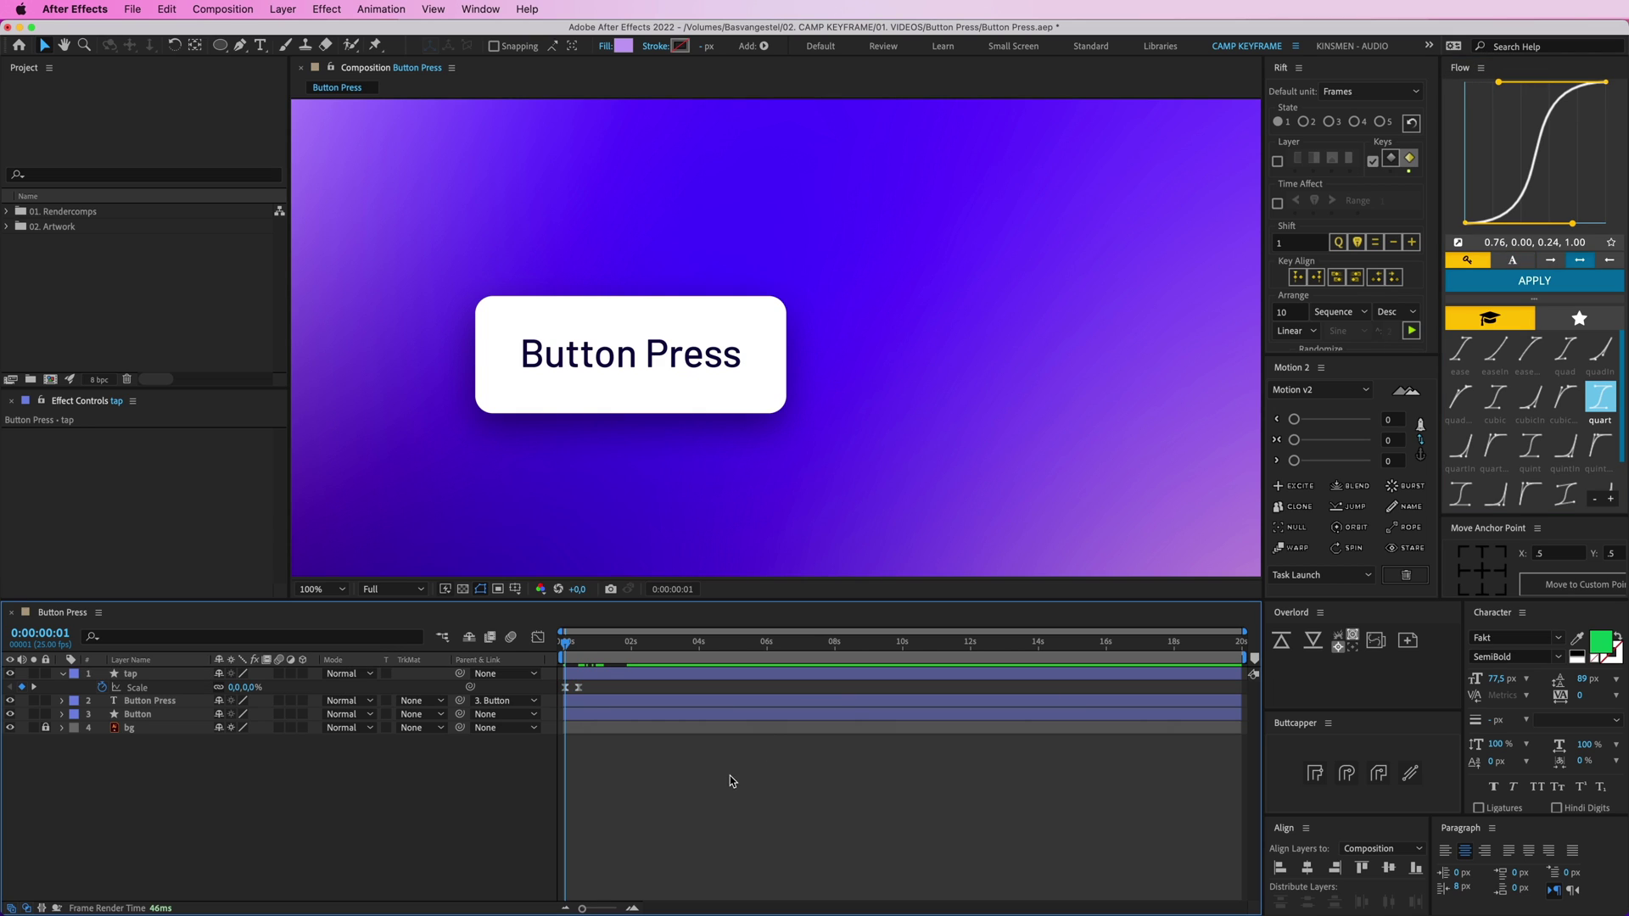
Center the tap layer's anchor point on the circle and preview the animation from the start
{"action": "key", "text": "space"}
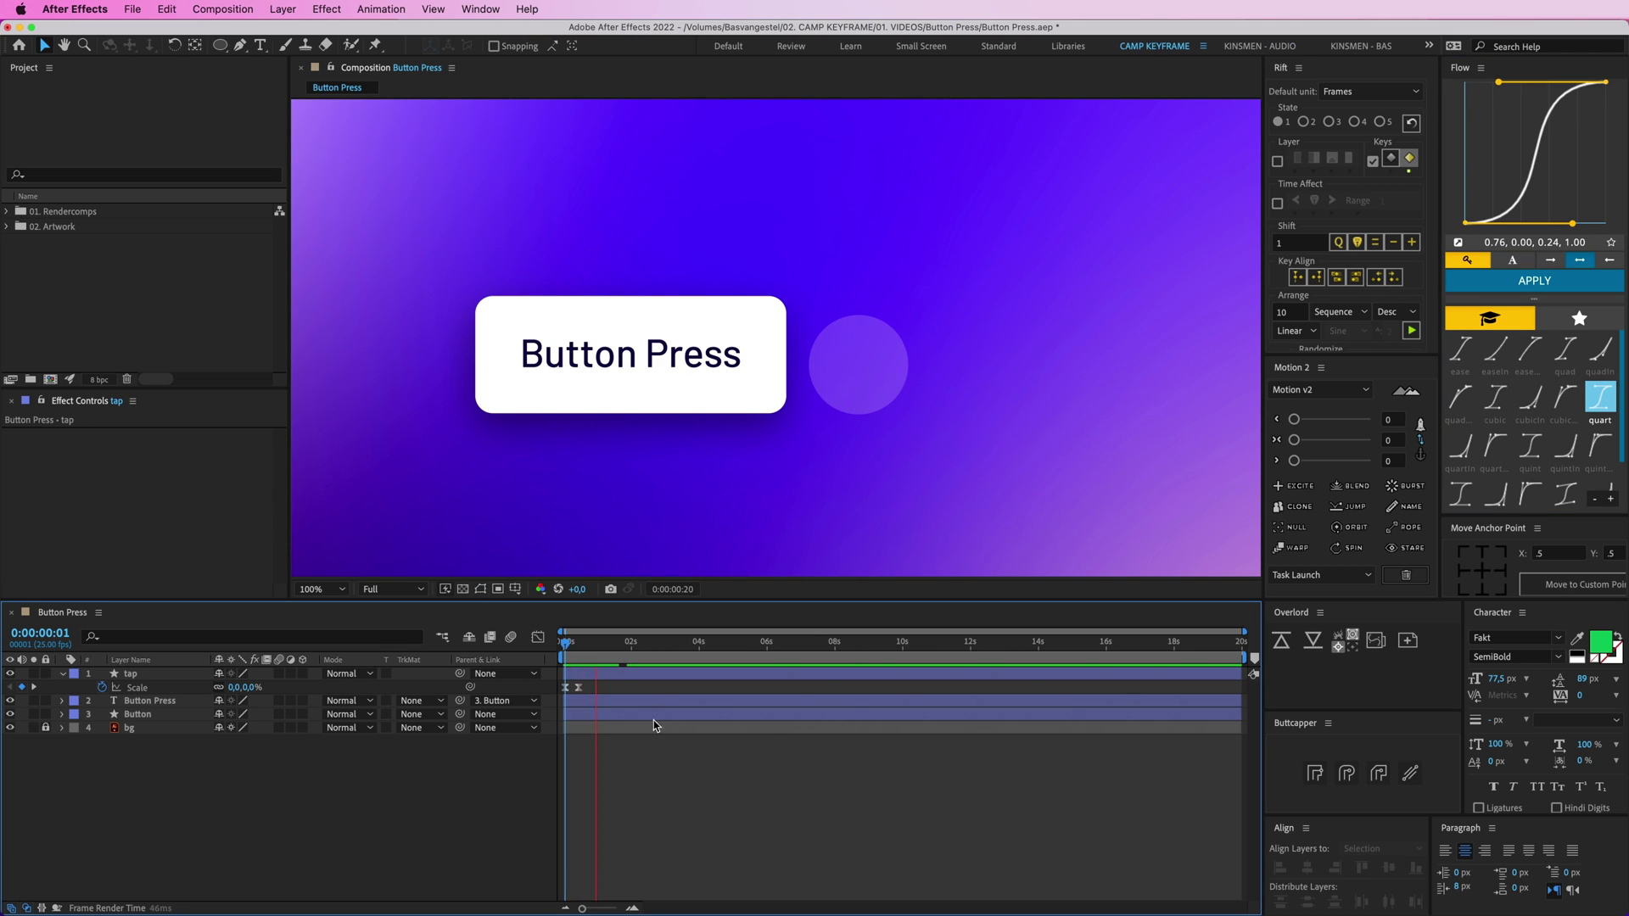
{"action": "left_click", "coordinate": [592, 678]}
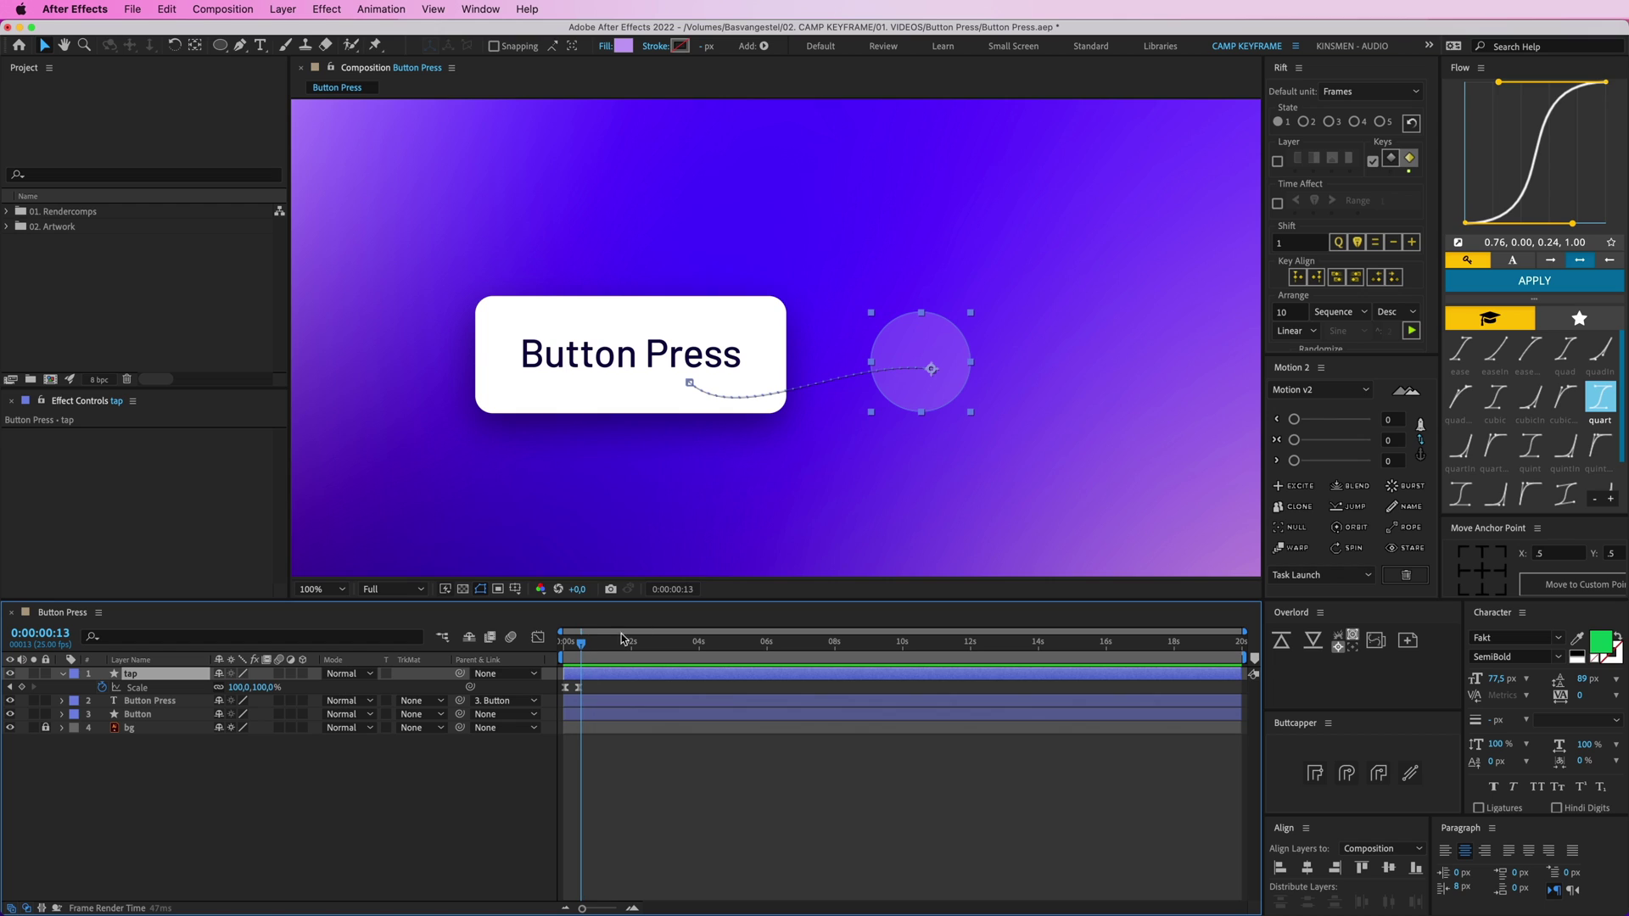
{"action": "left_click", "coordinate": [1484, 572]}
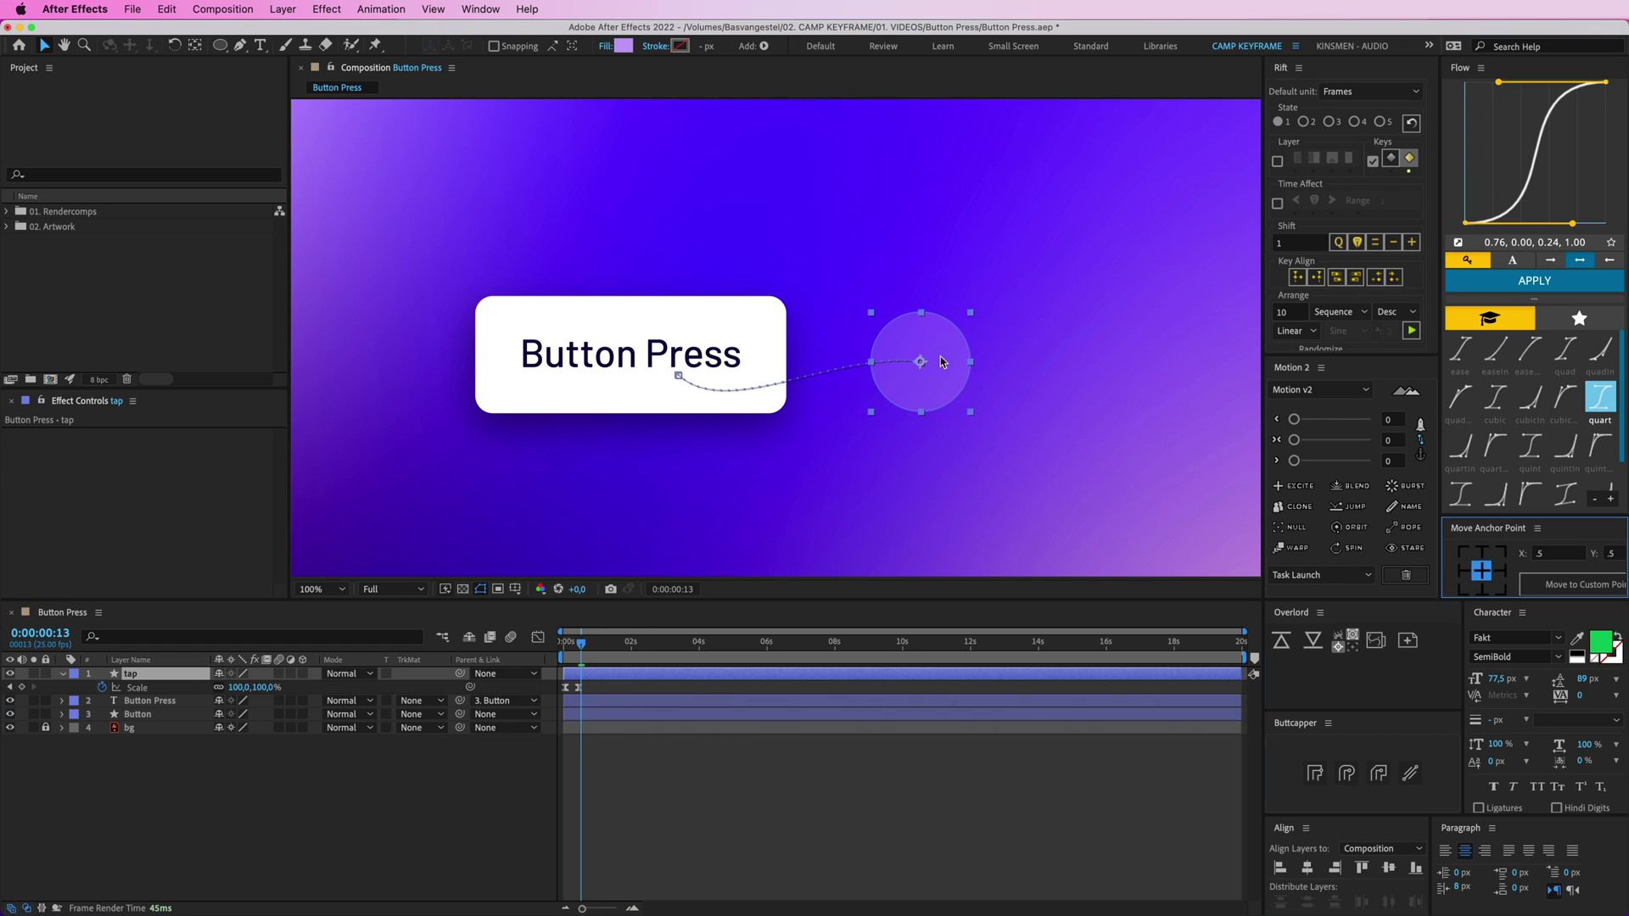
{"action": "left_click", "coordinate": [621, 807]}
{"action": "key", "text": "Home"}
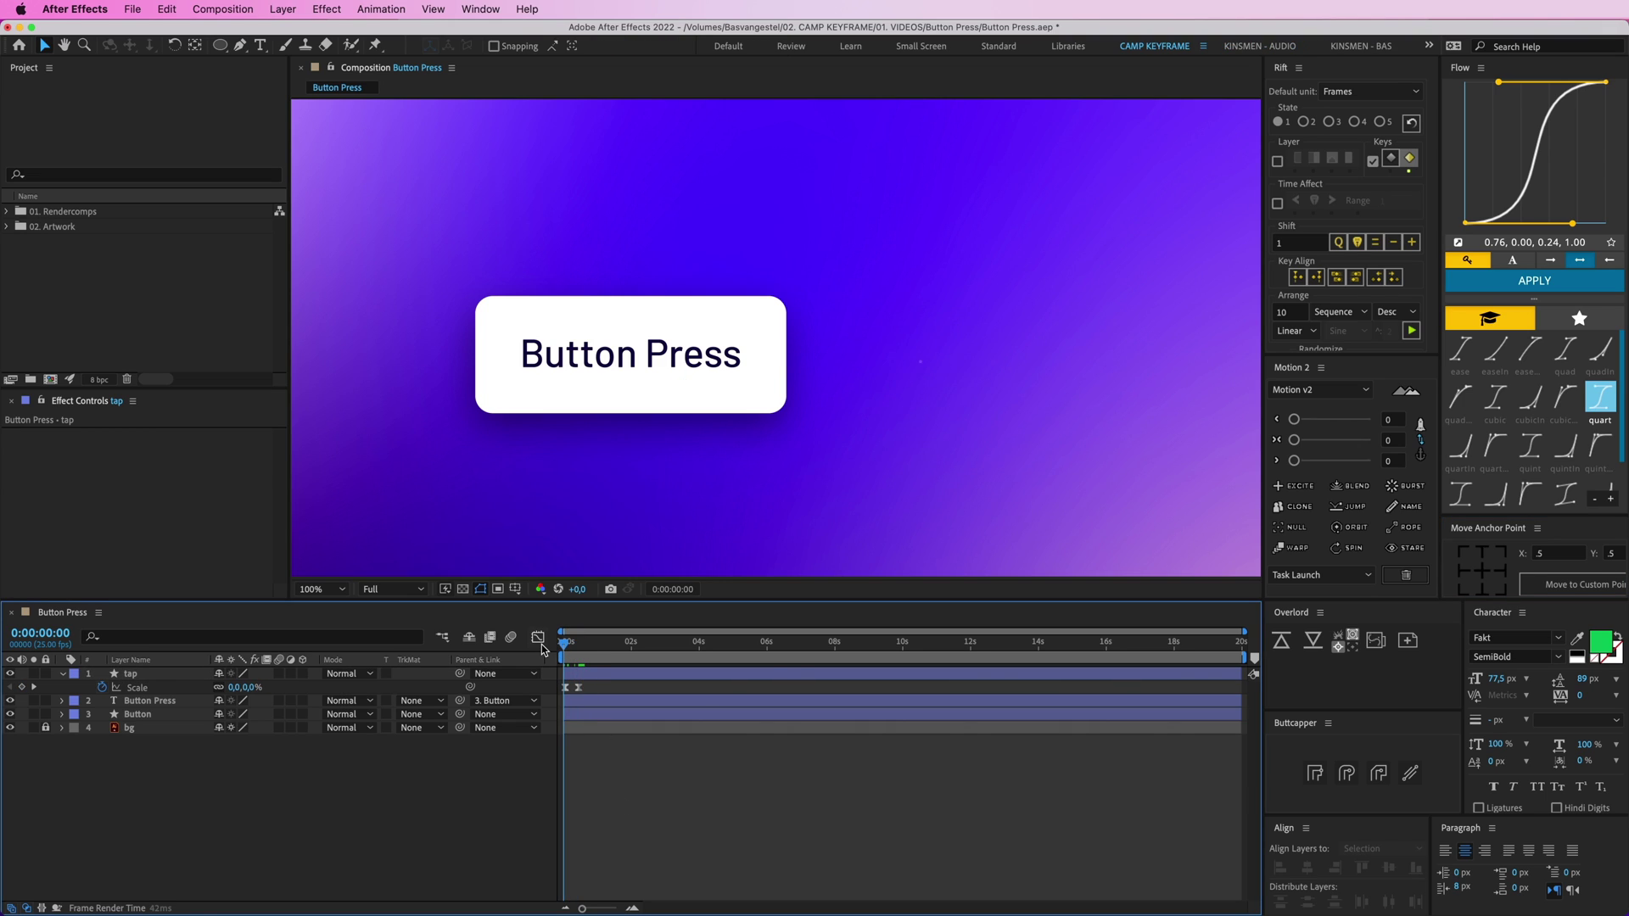
{"action": "key", "text": "space"}
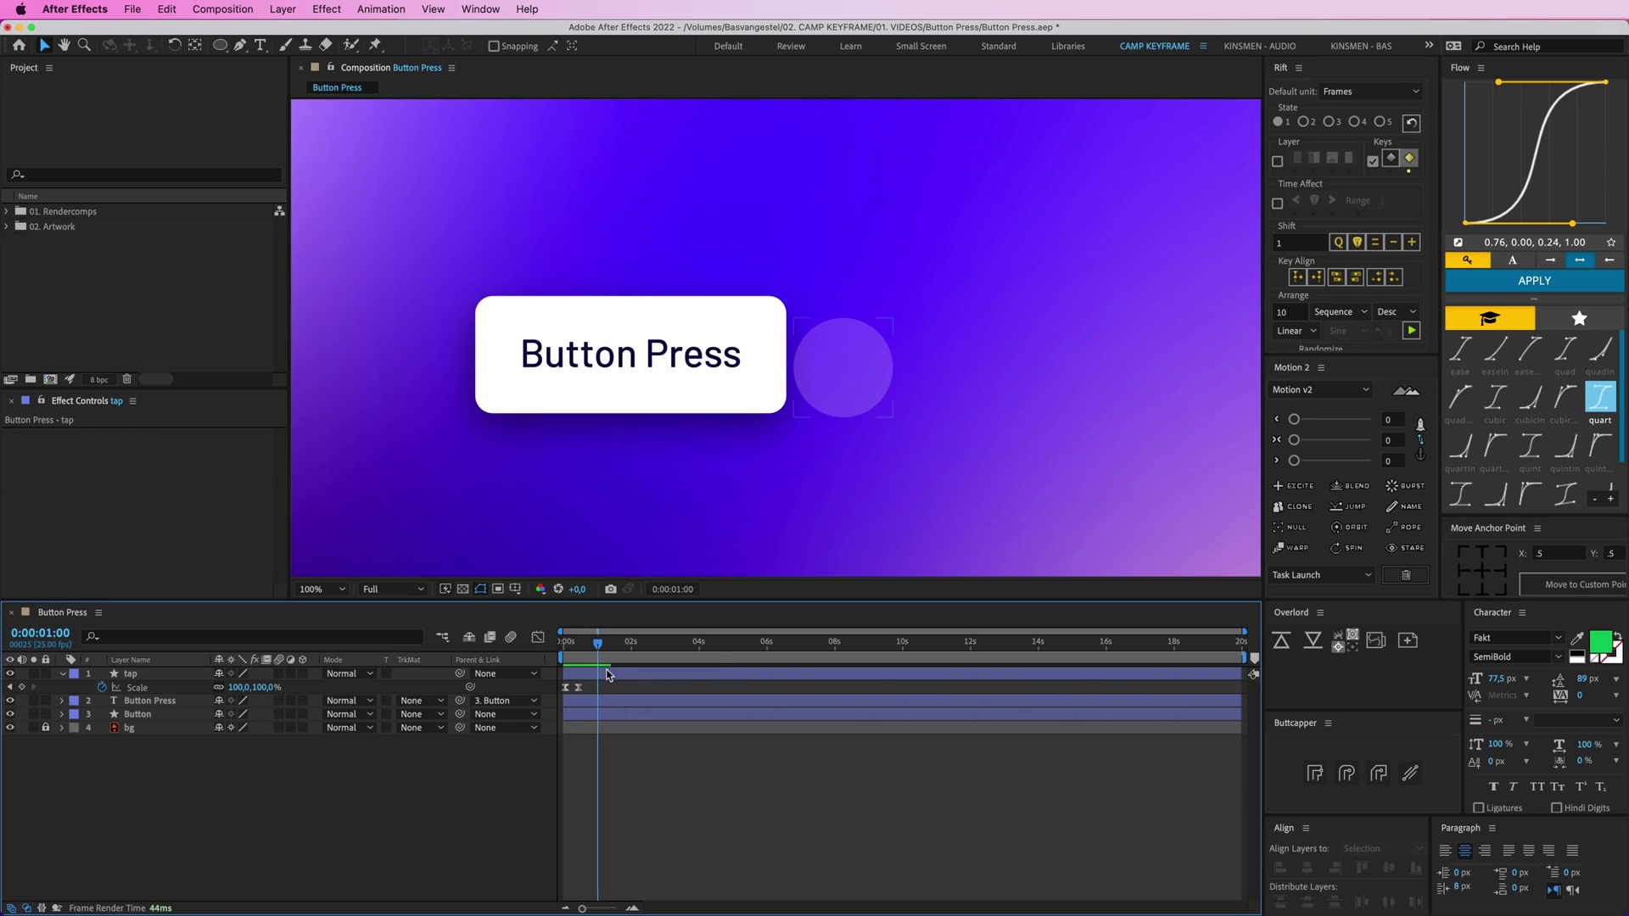
Apply the 0.76, 0.00, 0.24, 1.00 easing curve to both position keyframes of the tap layer and preview the motion
{"action": "left_click", "coordinate": [607, 677]}
{"action": "key", "text": "shift+p"}
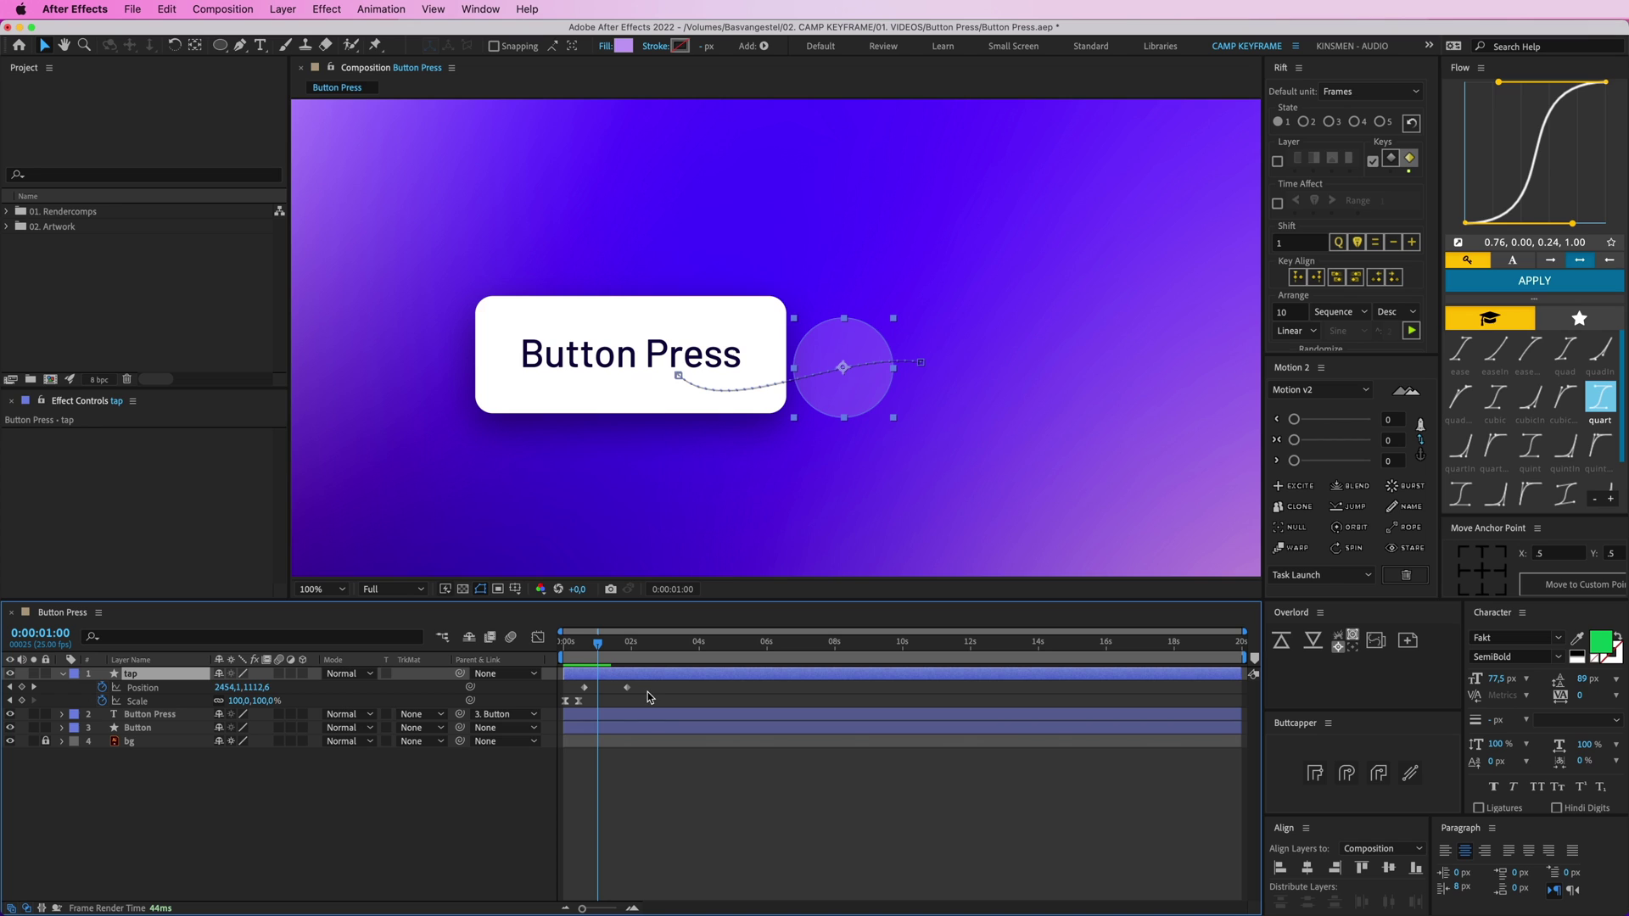
{"action": "left_click_drag", "start_coordinate": [652, 693], "coordinate": [574, 684]}
{"action": "left_click", "coordinate": [1564, 280]}
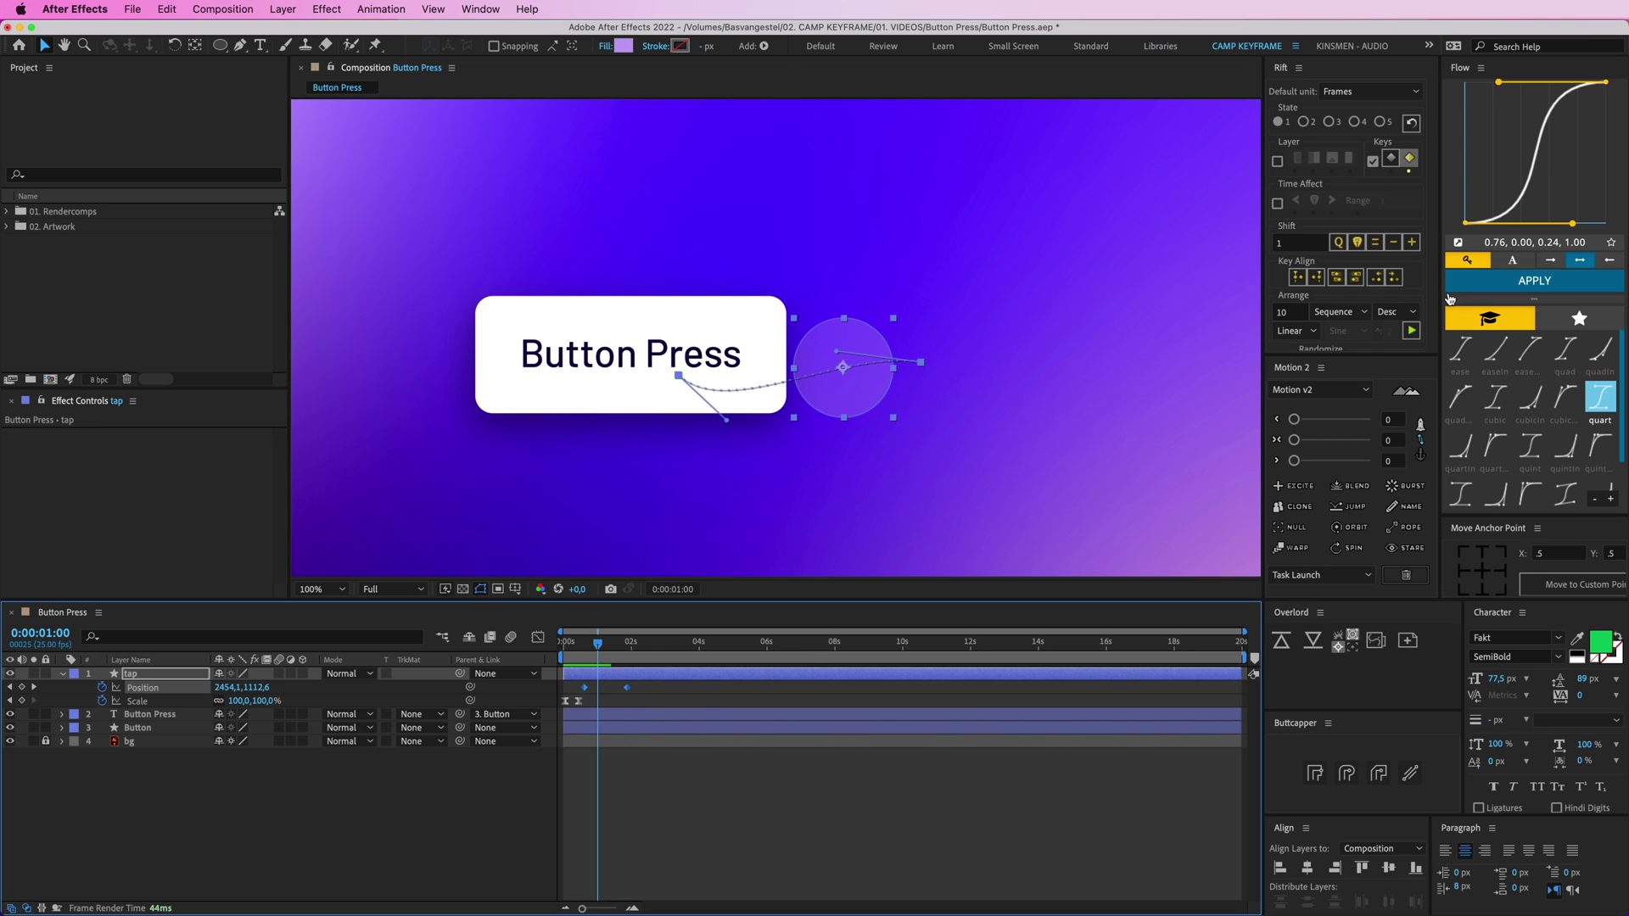
{"action": "left_click_drag", "start_coordinate": [592, 652], "coordinate": [554, 652]}
{"action": "key", "text": "space"}
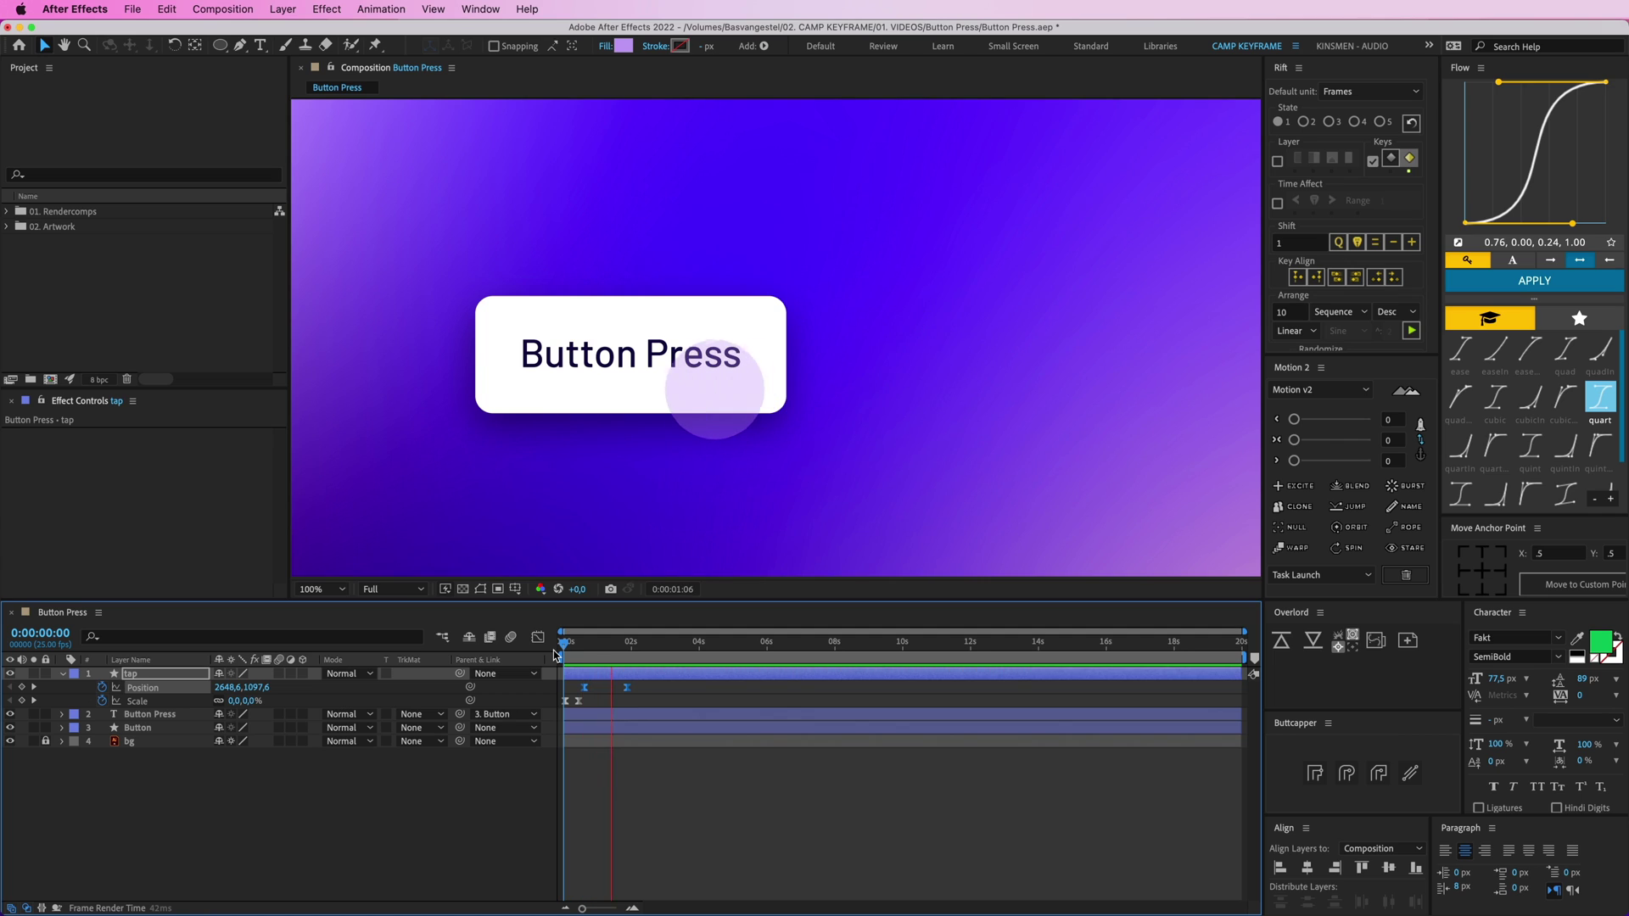
Speed up the circle's travel by moving its last position keyframe earlier to about 0:00:01:07, and preview it
{"action": "key", "text": "space"}
{"action": "left_click", "coordinate": [639, 692]}
{"action": "left_click_drag", "start_coordinate": [627, 689], "coordinate": [608, 689]}
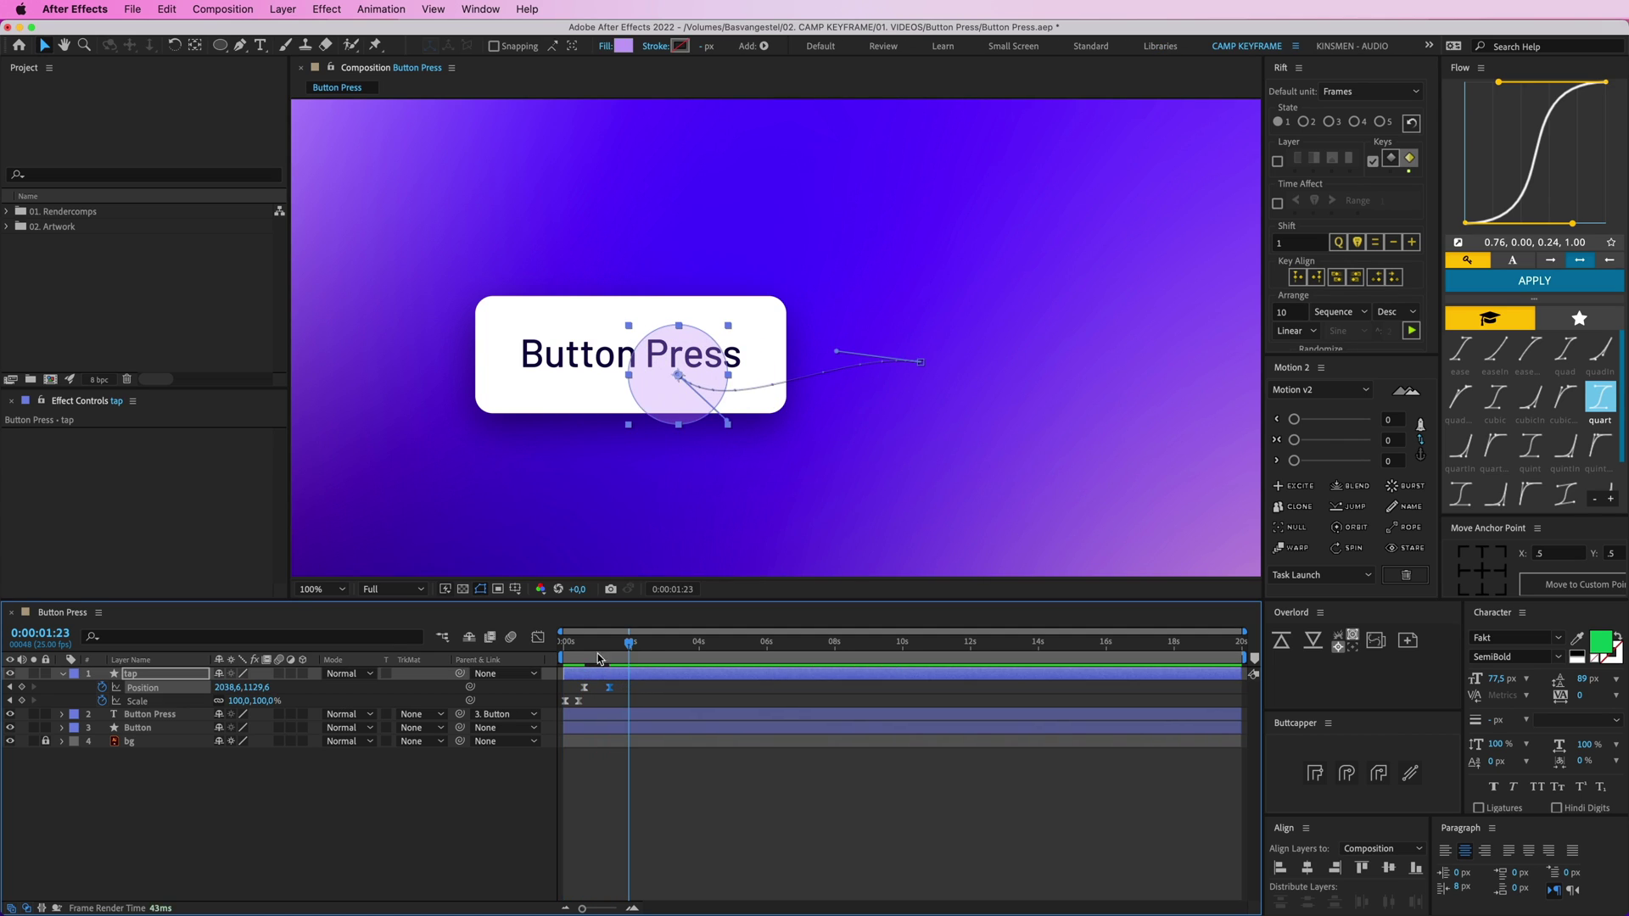
{"action": "key", "text": "space"}
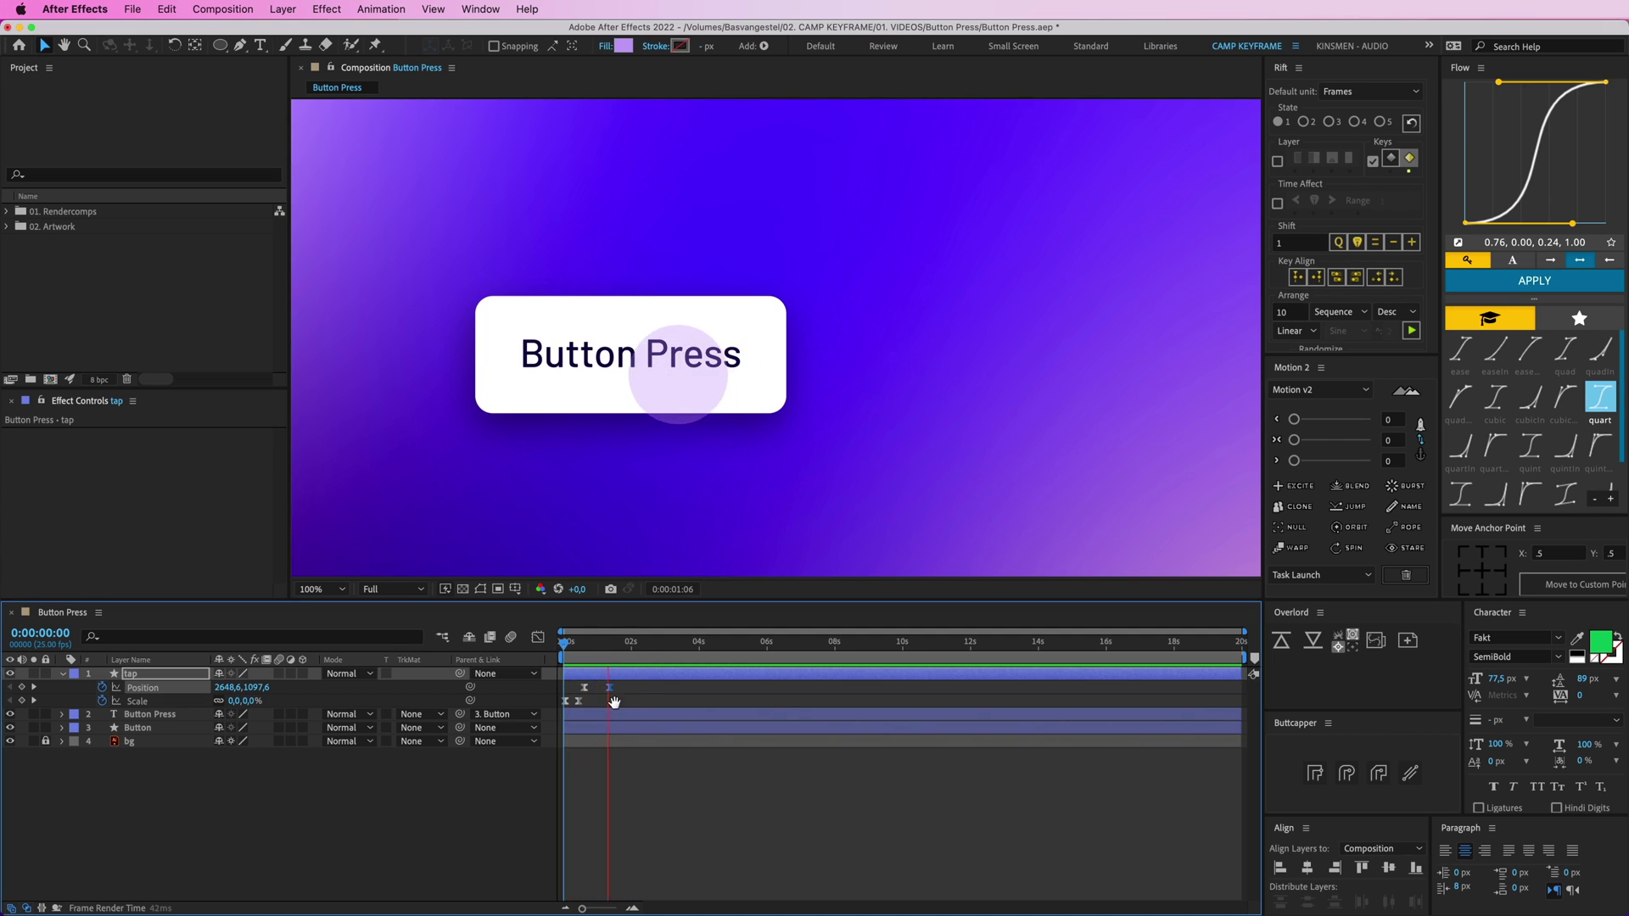
{"action": "key", "text": "space"}
Shift both position keyframes of the tap layer earlier to about 0:00:00:09 and 0:00:01:03, and preview the timing
{"action": "double_click", "coordinate": [632, 908]}
{"action": "scroll", "coordinate": [635, 672], "scroll_direction": "left", "scroll_amount": 5}
{"action": "left_click_drag", "start_coordinate": [629, 683], "coordinate": [716, 688]}
{"action": "key", "text": "space"}
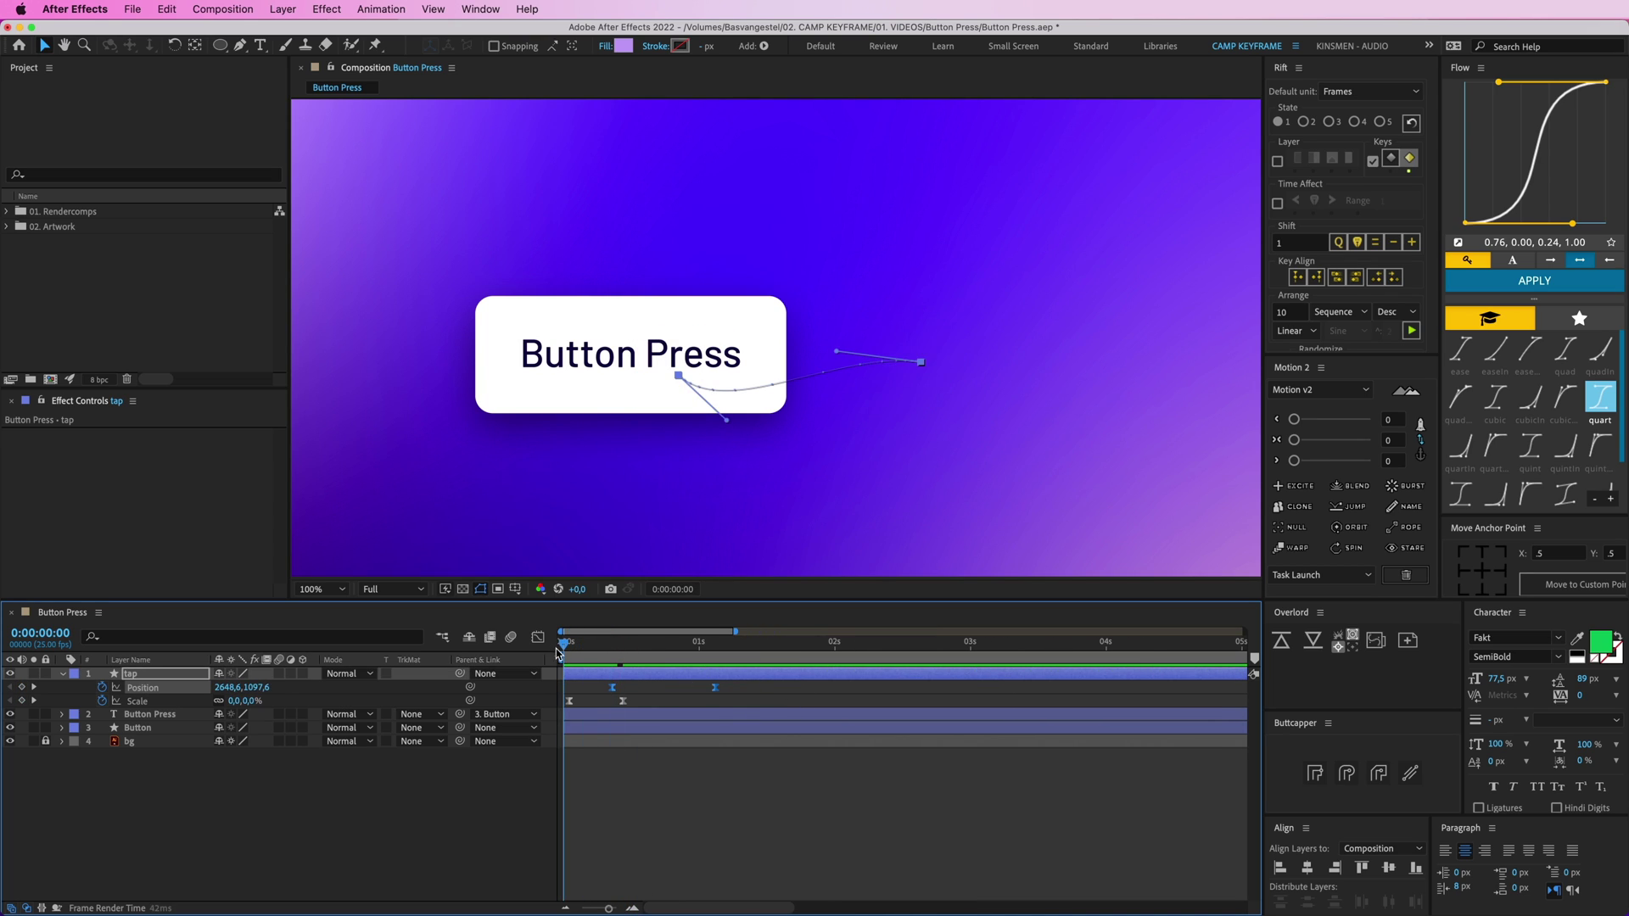
{"action": "key", "text": "space"}
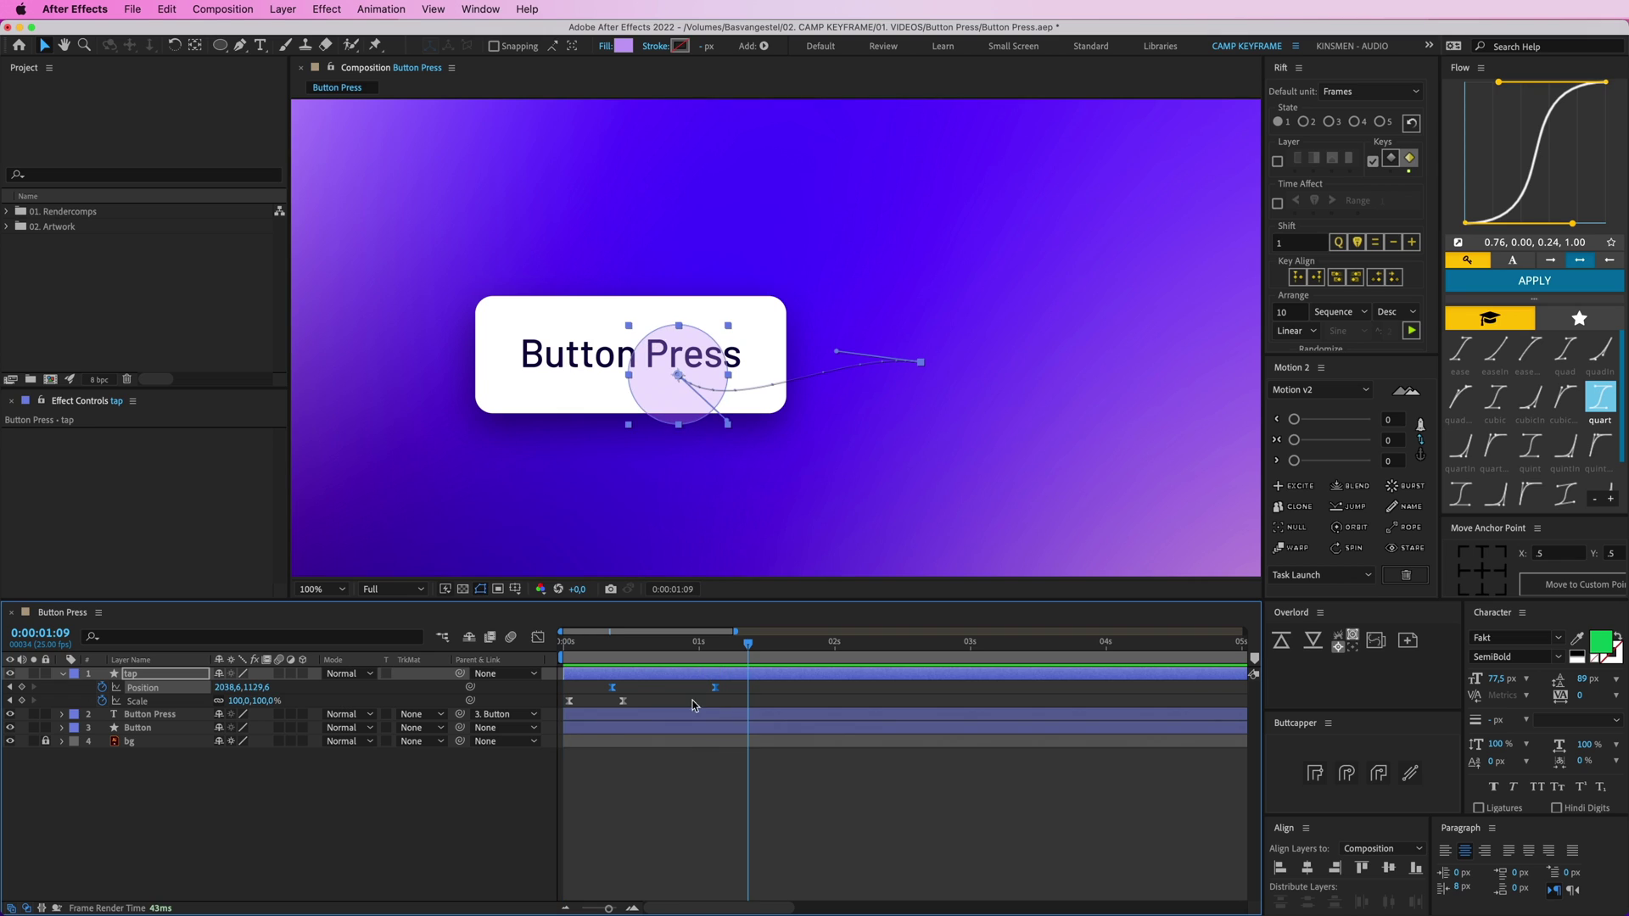
Keyframe the tap layer's scale at 100% at 0:00:01:09 and 85% at 0:00:01:14
{"action": "left_click", "coordinate": [796, 803]}
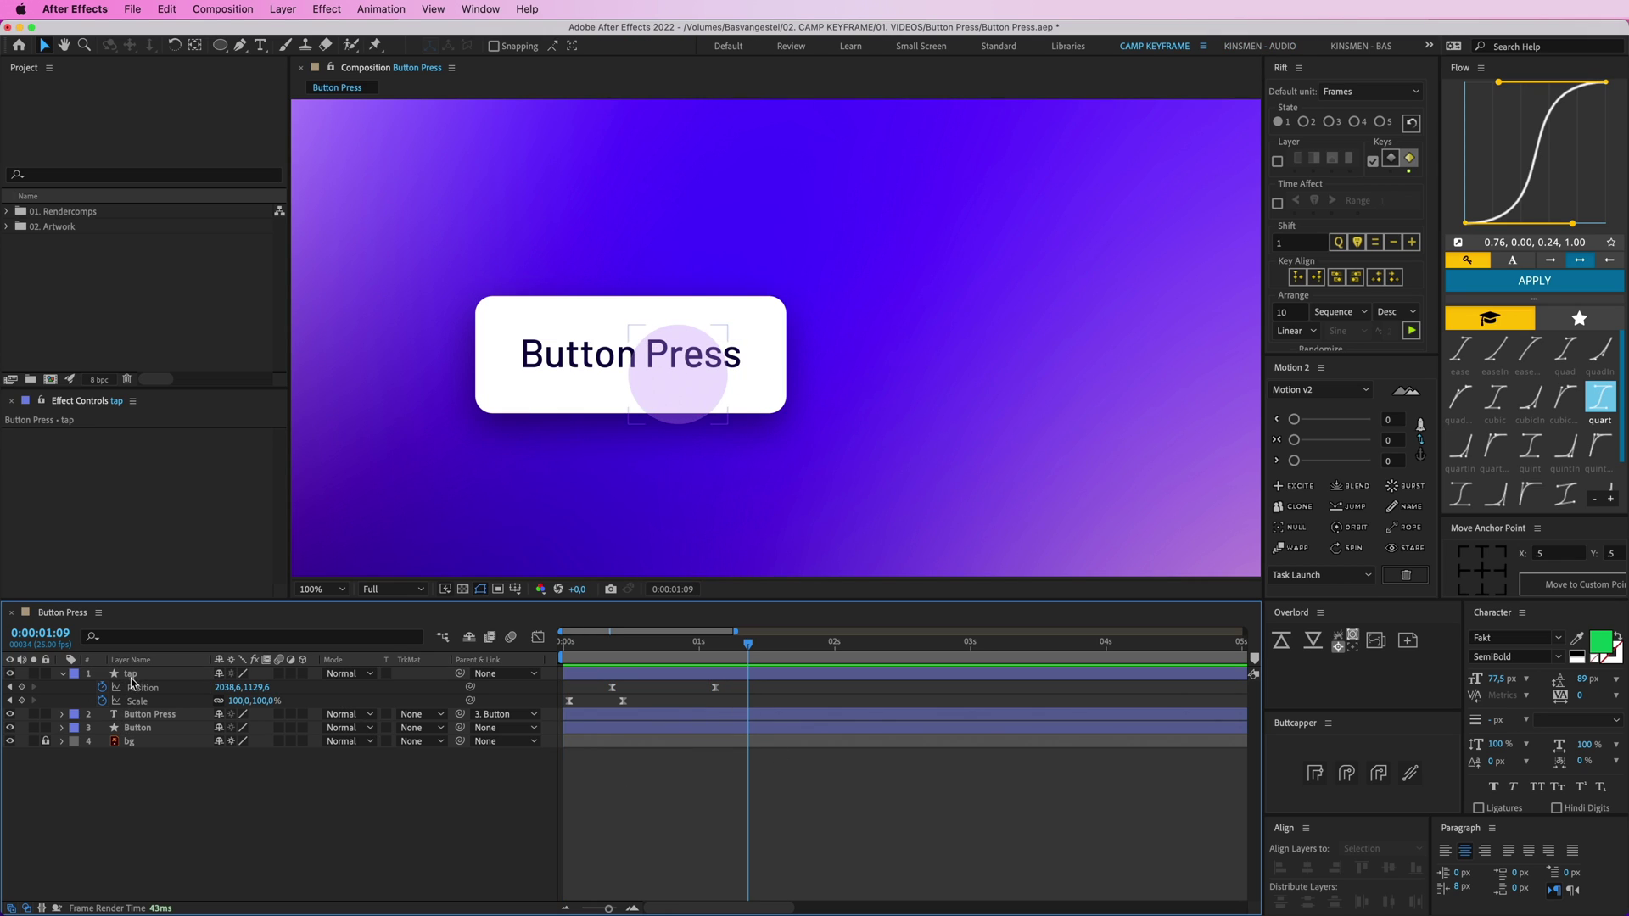
{"action": "left_click", "coordinate": [22, 702]}
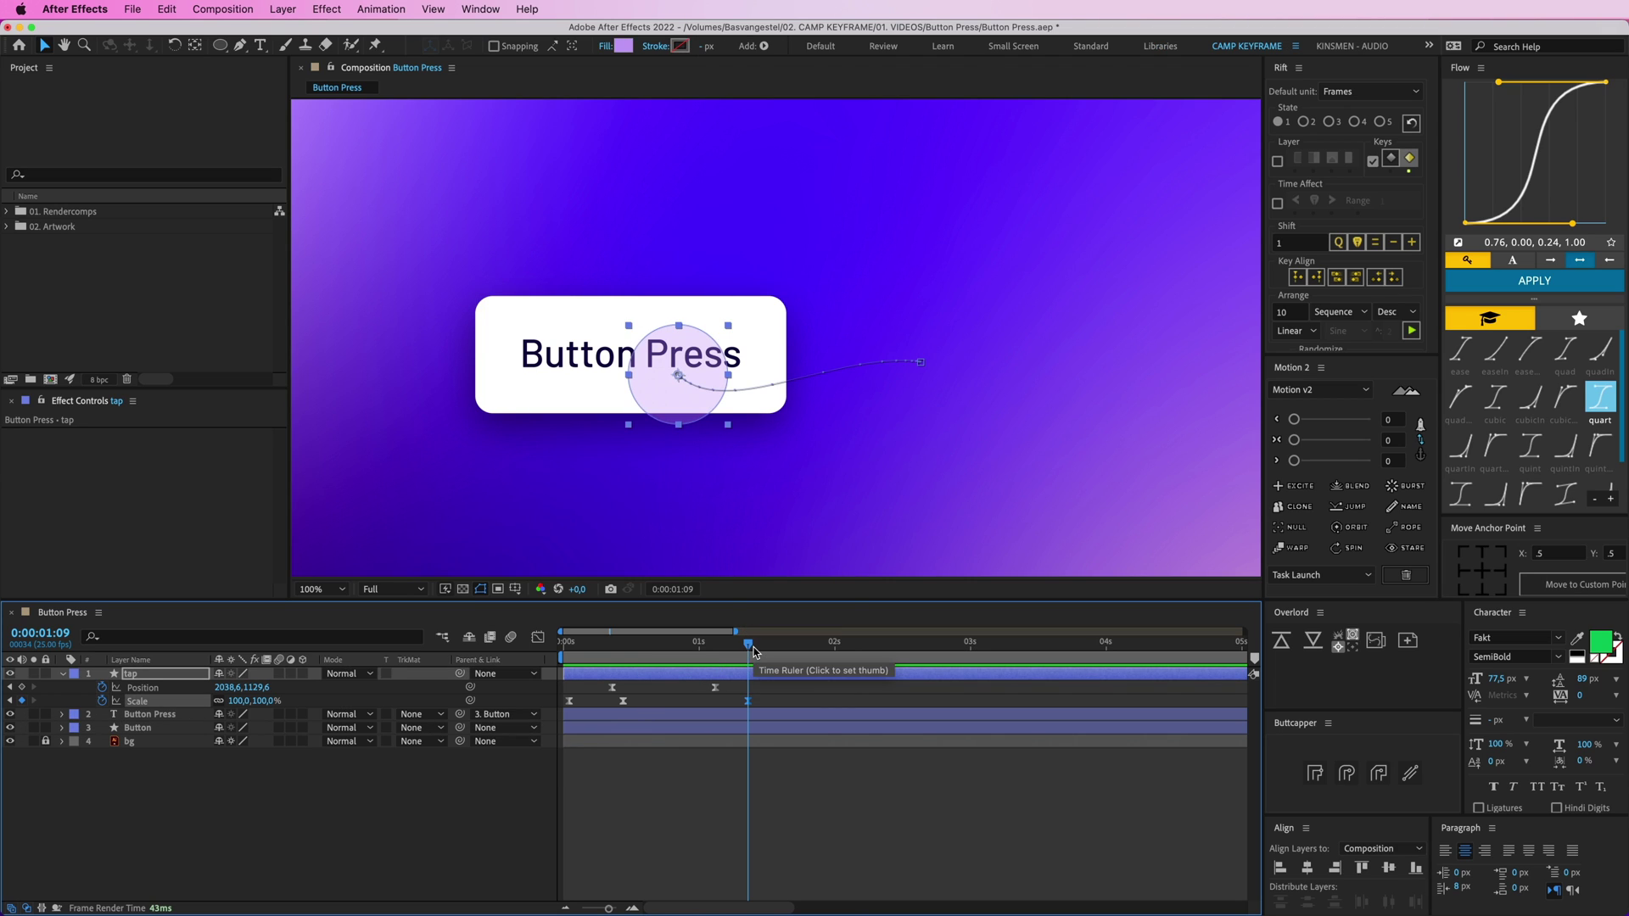
{"action": "left_click_drag", "start_coordinate": [751, 645], "coordinate": [777, 650]}
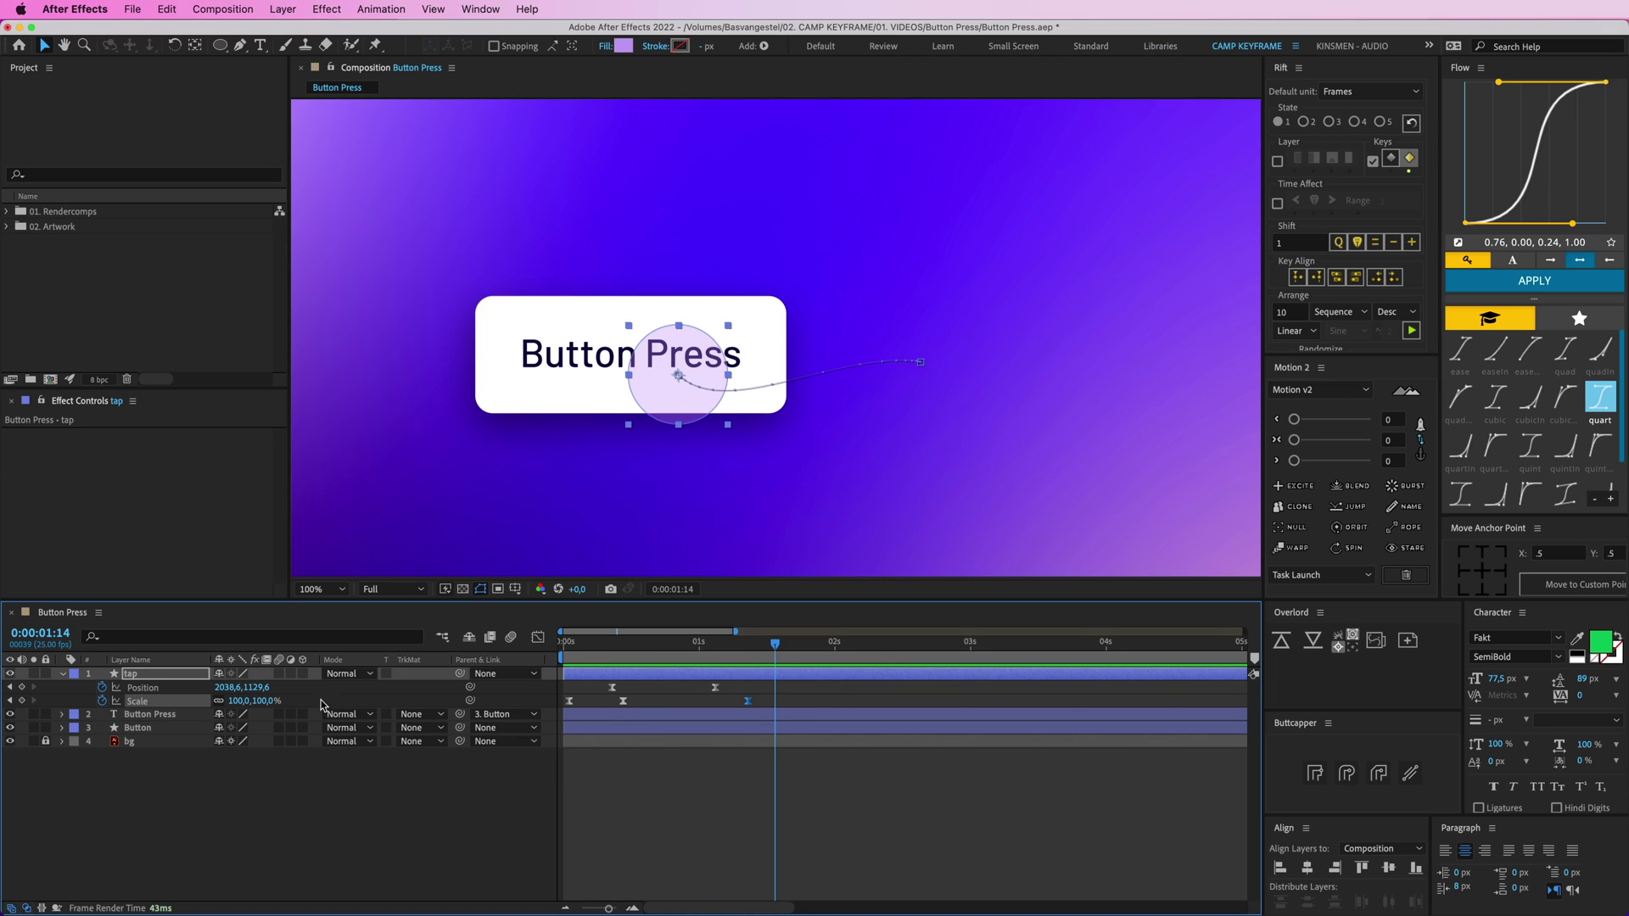
{"action": "left_click_drag", "start_coordinate": [264, 701], "coordinate": [261, 706]}
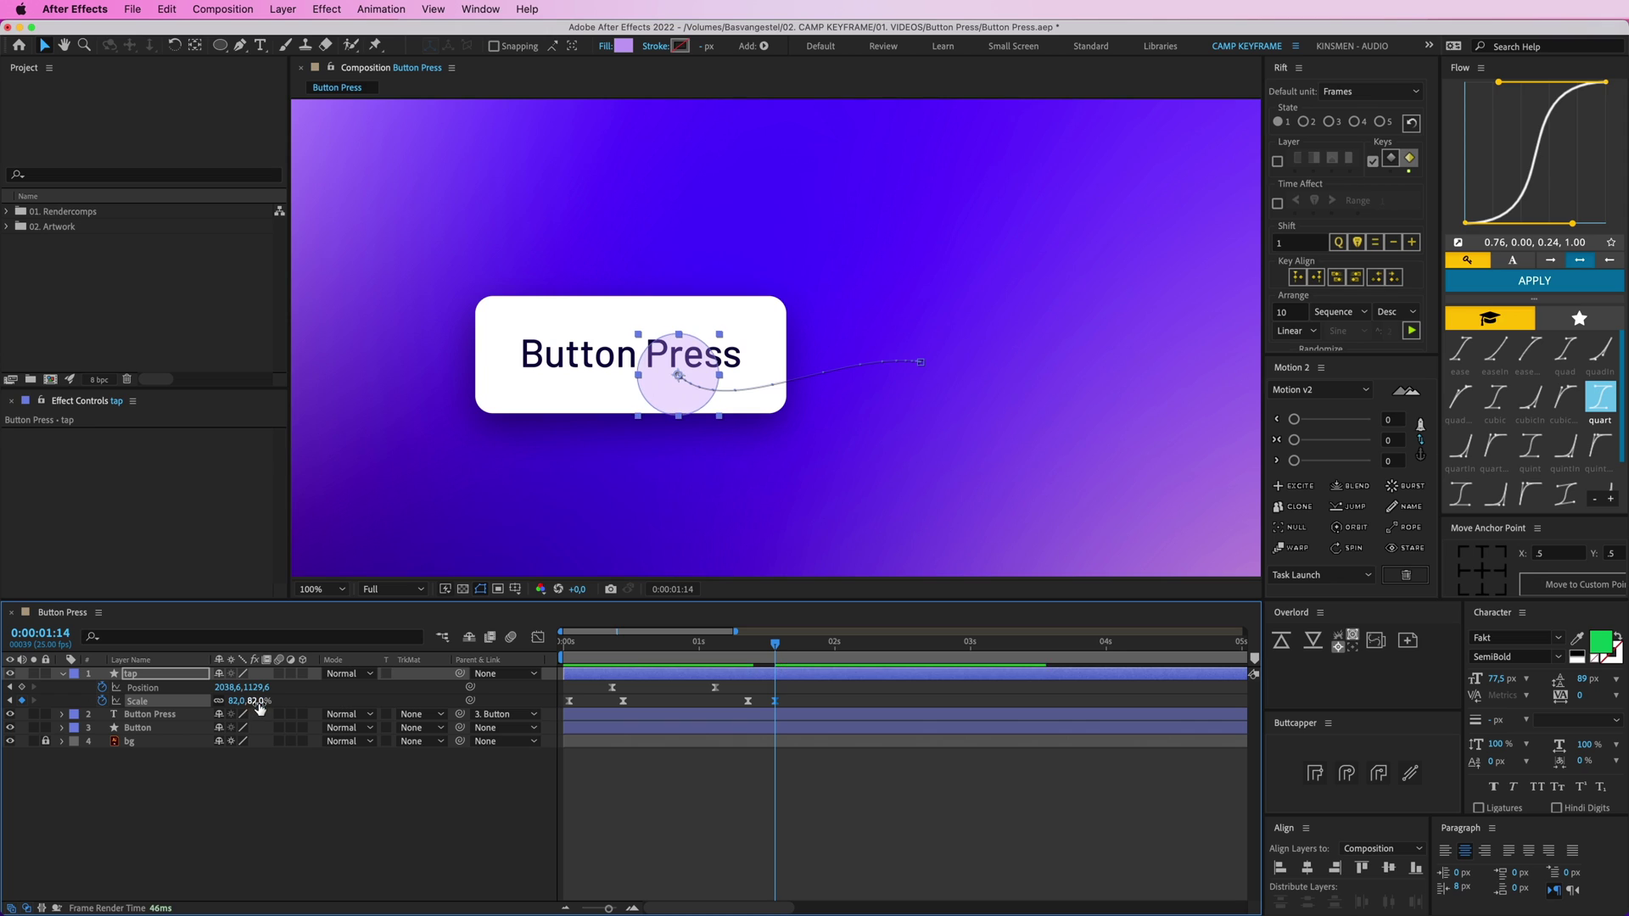
{"action": "type", "text": "5"}
{"action": "key", "text": "Return"}
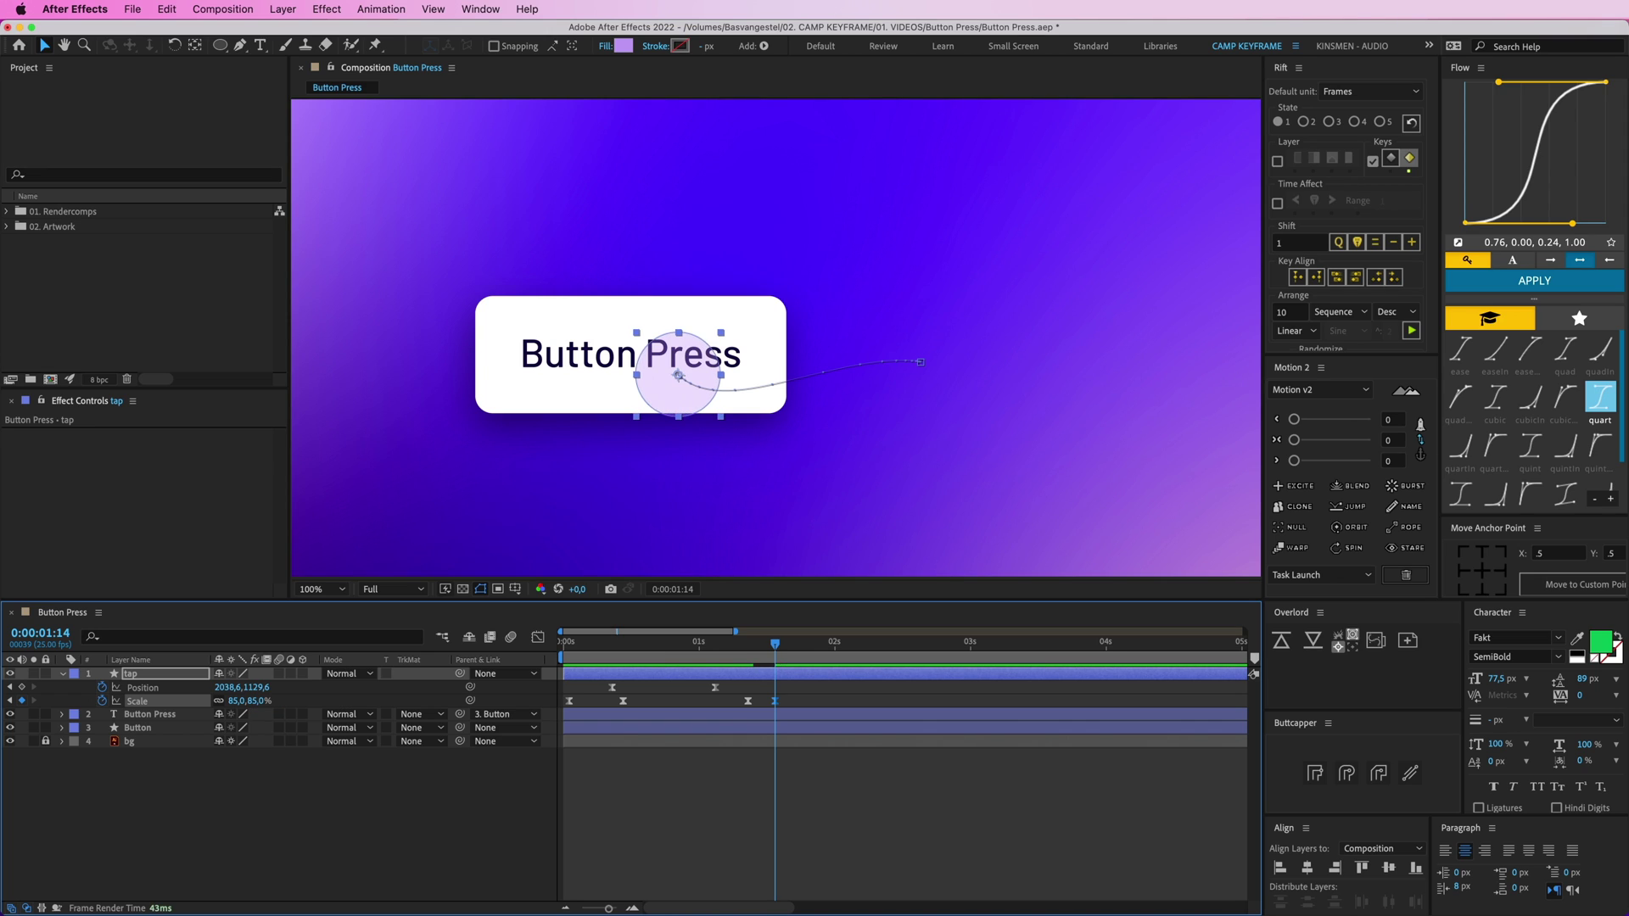
Copy the 100% scale keyframe from 0:00:01:09 to about 0:00:01:19 and preview the press
{"action": "left_click", "coordinate": [749, 701]}
{"action": "left_click_drag", "start_coordinate": [798, 655], "coordinate": [746, 648]}
{"action": "key", "text": "ctrl+v"}
{"action": "key", "text": "space"}
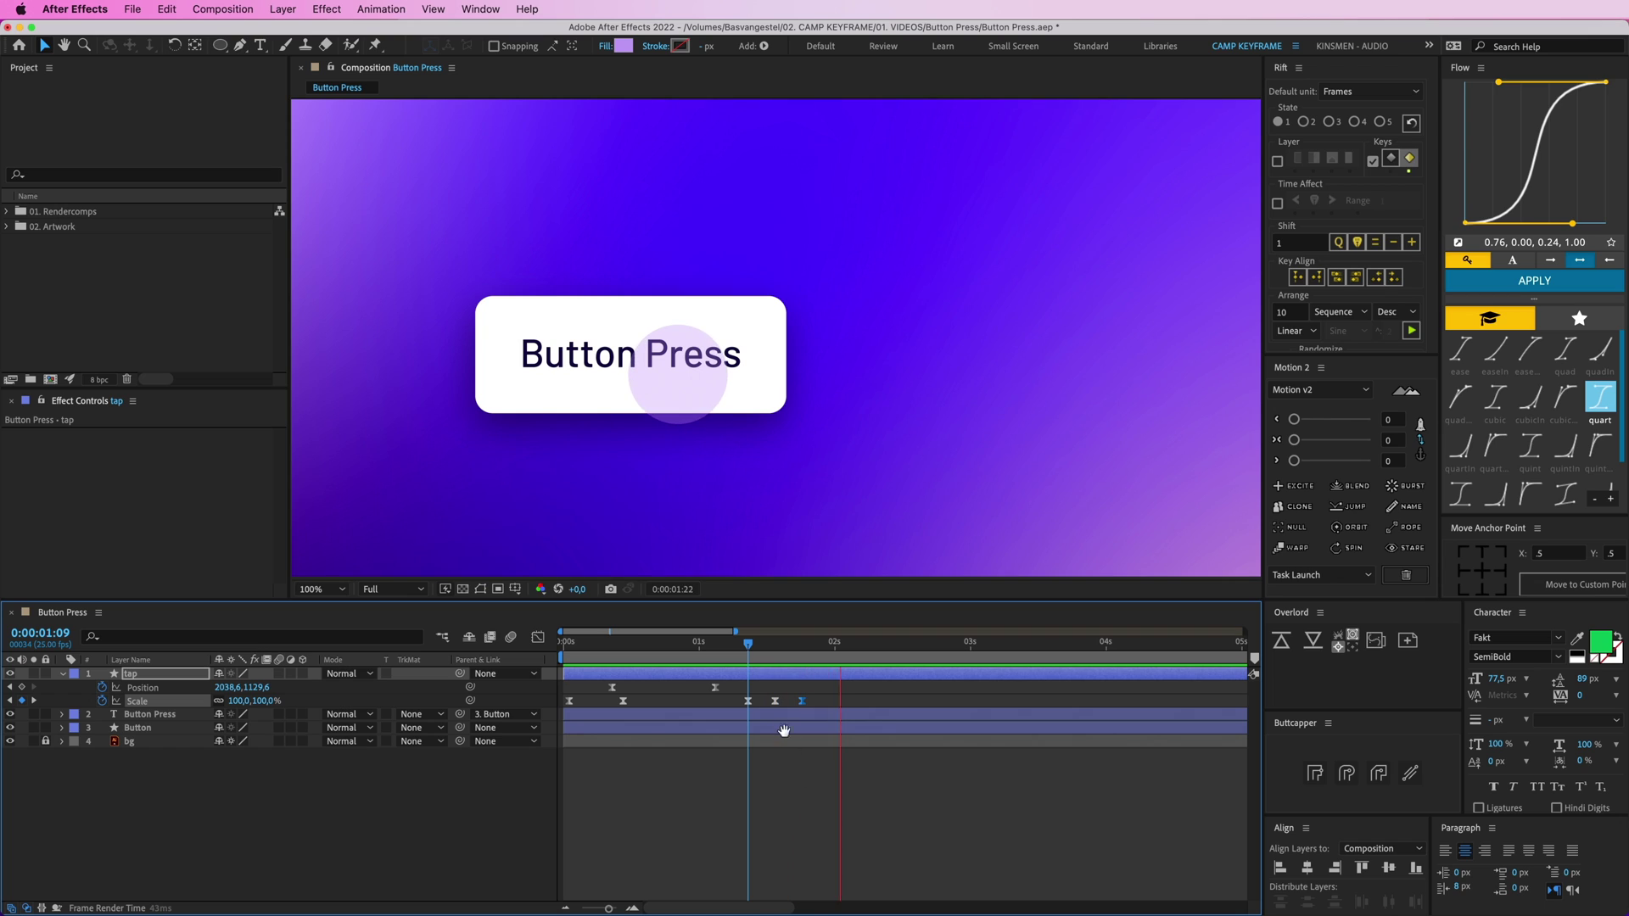
{"action": "key", "text": "j"}
{"action": "key", "text": "j"}
{"action": "key", "text": "j"}
{"action": "key", "text": "space"}
{"action": "key", "text": "space"}
Set the tap layer's scale at the 0:00:01:14 keyframe to 70%
{"action": "key", "text": "j"}
{"action": "key", "text": "j"}
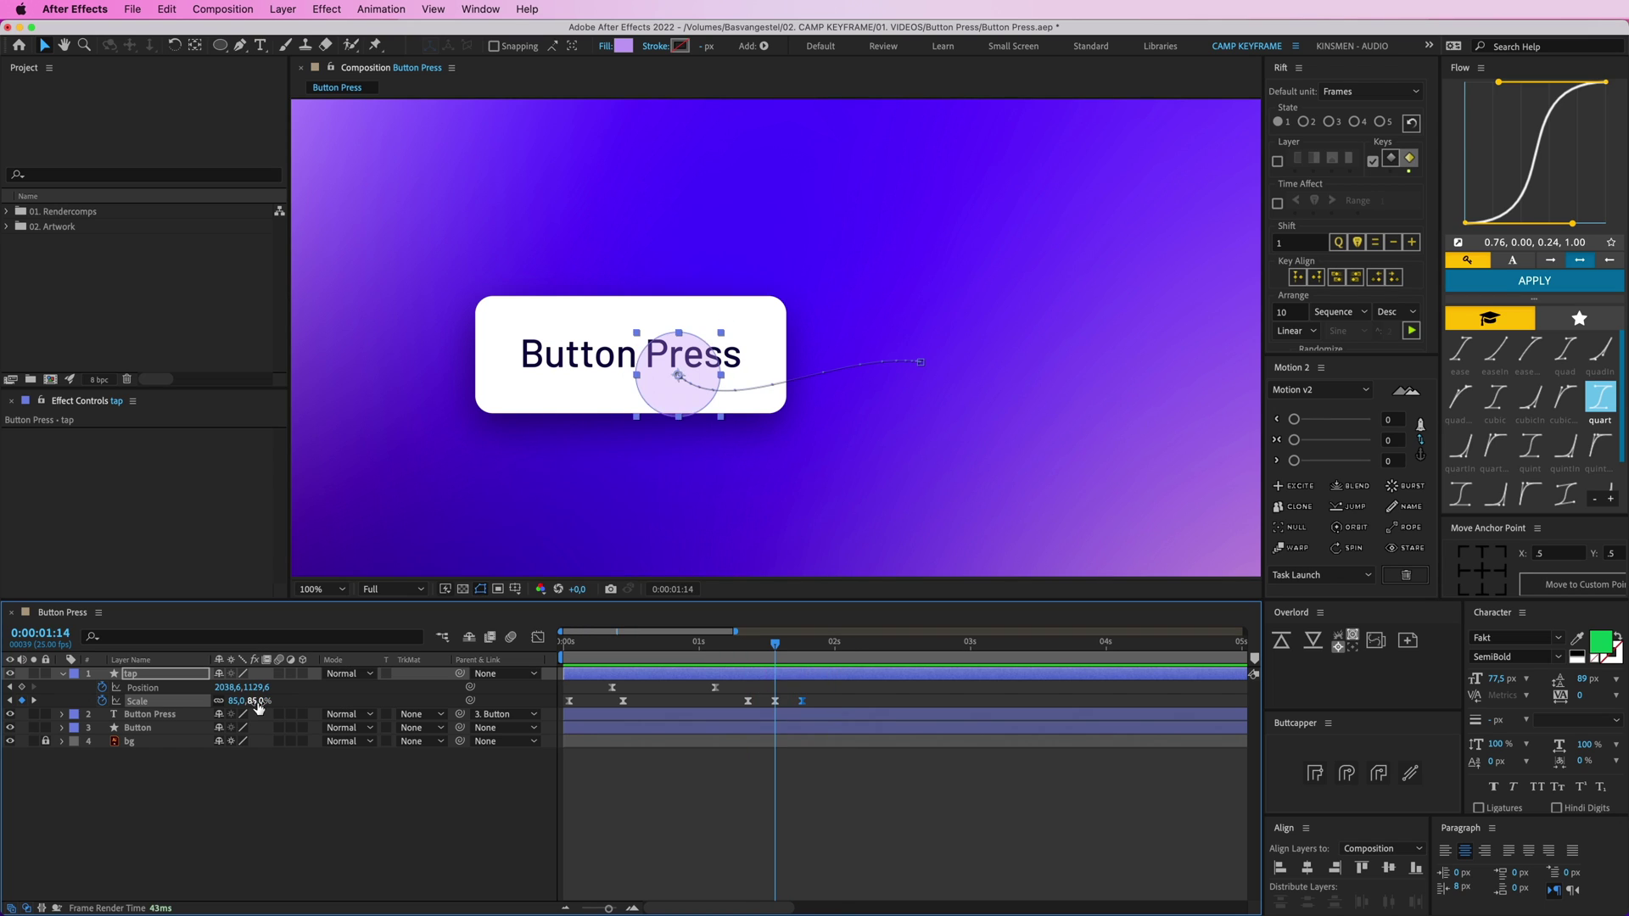
{"action": "left_click", "coordinate": [258, 703]}
{"action": "type", "text": "70"}
{"action": "key", "text": "Return"}
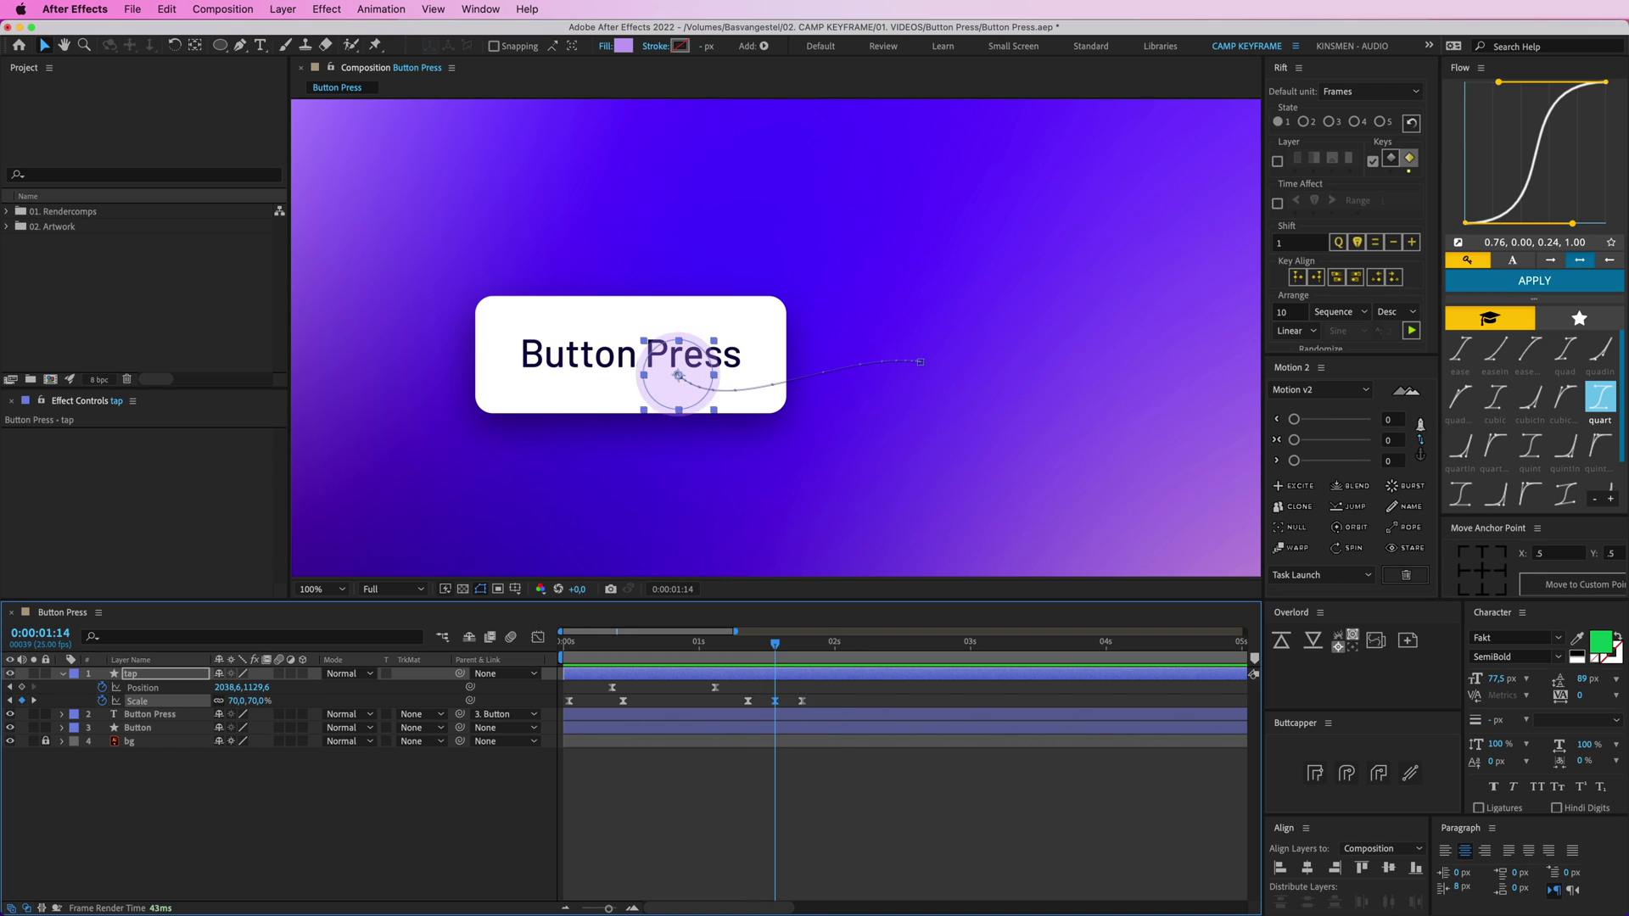
Tighten the press by moving the last two scale keyframes to about 0:00:01:12 and 0:00:01:15, and preview it
{"action": "left_click", "coordinate": [834, 768]}
{"action": "left_click_drag", "start_coordinate": [774, 647], "coordinate": [780, 706]}
{"action": "left_click", "coordinate": [770, 681]}
{"action": "key", "text": "space"}
{"action": "left_click_drag", "start_coordinate": [762, 651], "coordinate": [749, 650]}
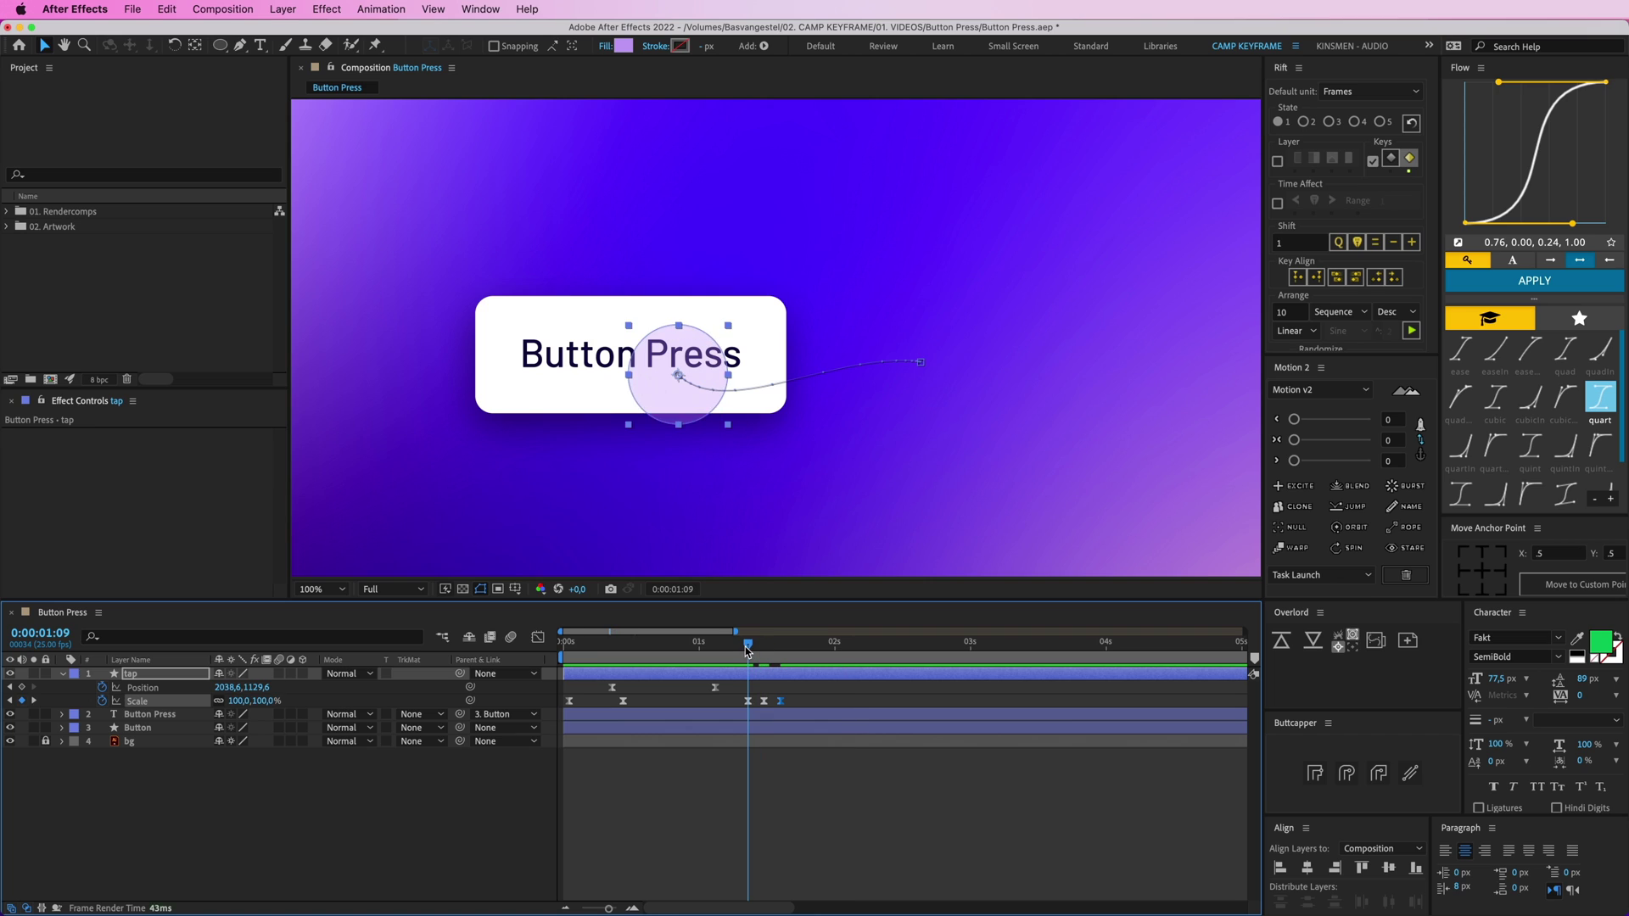
{"action": "key", "text": "space"}
{"action": "key", "text": "space"}
Play back the shortened press and the whole tap animation from the start to judge its timing
{"action": "left_click", "coordinate": [749, 650]}
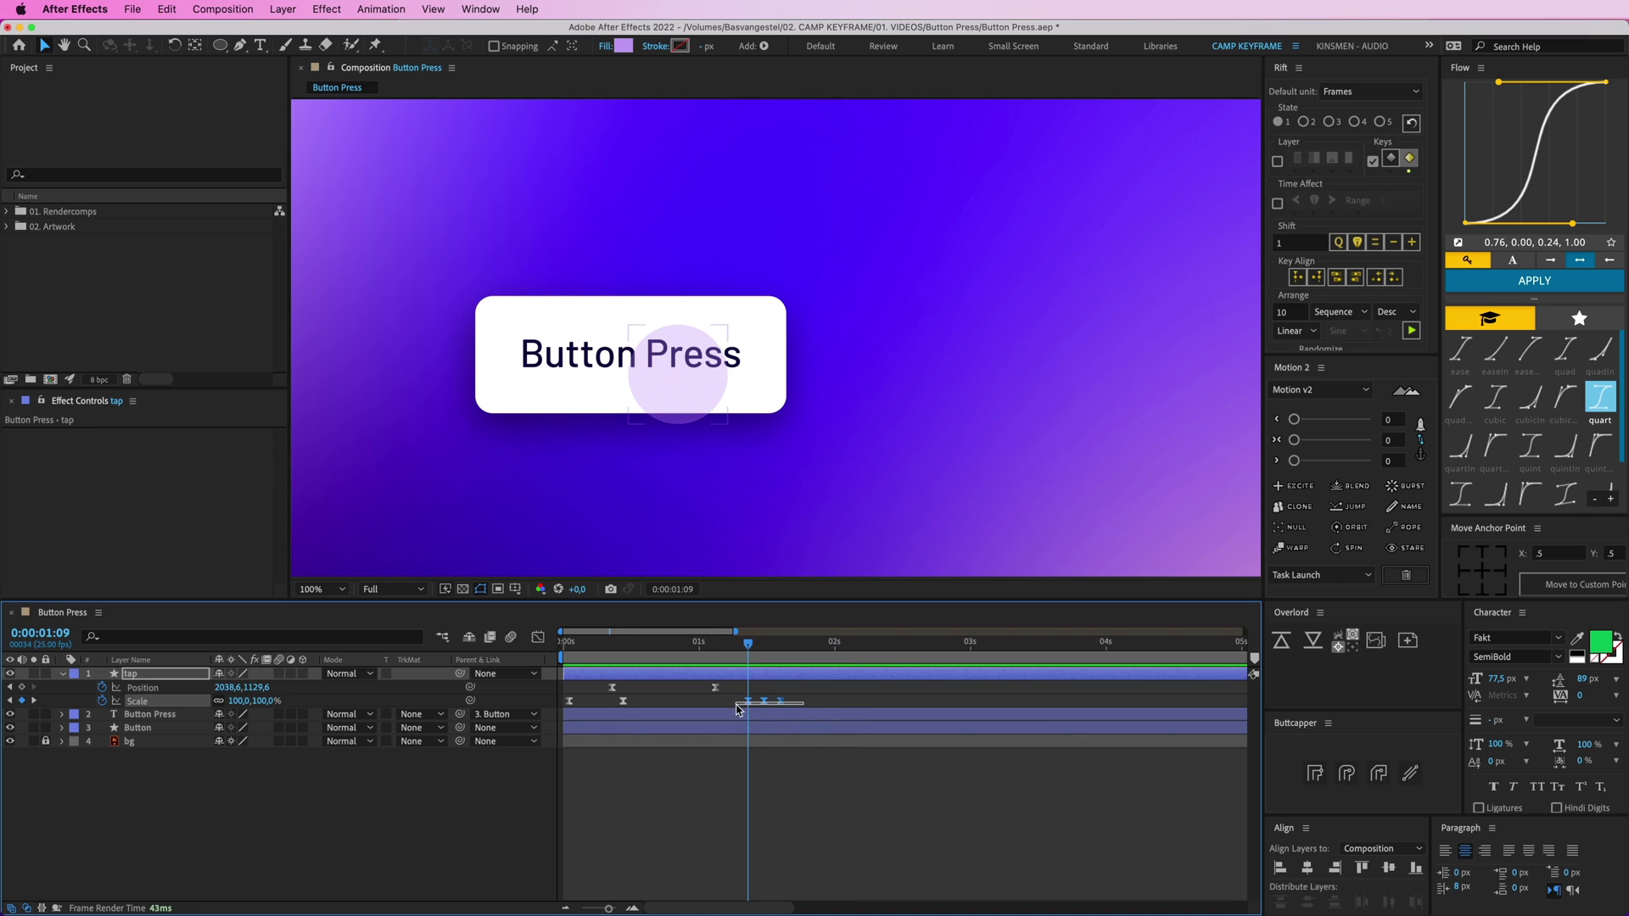
{"action": "left_click_drag", "start_coordinate": [738, 709], "coordinate": [735, 710]}
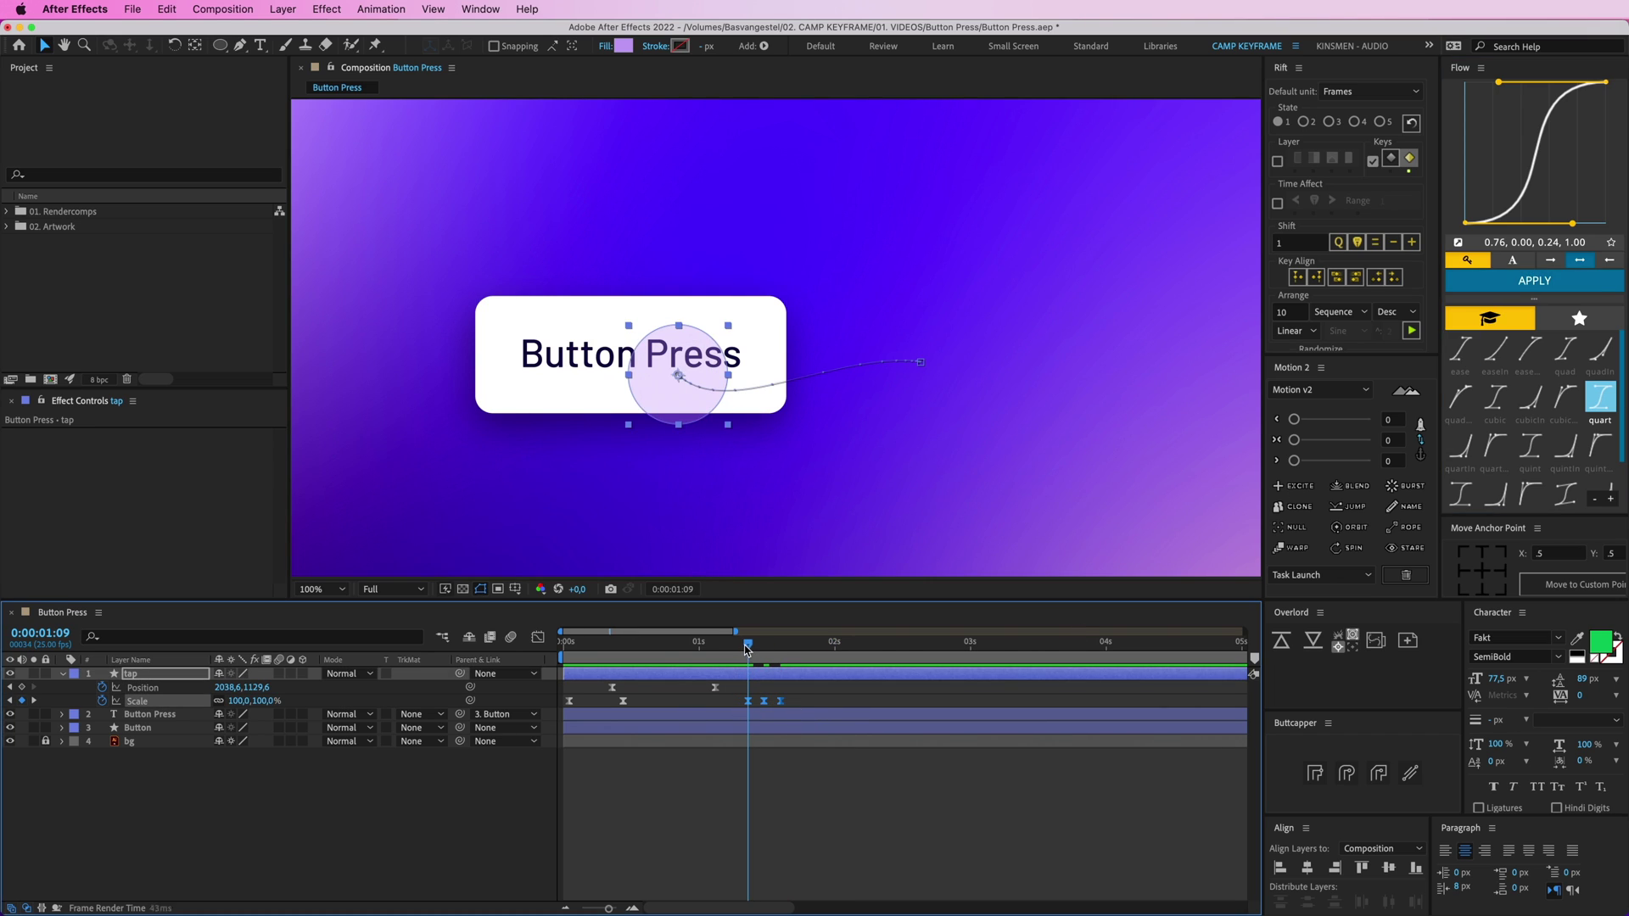
{"action": "key", "text": "super+shift+h"}
{"action": "key", "text": "space"}
{"action": "left_click", "coordinate": [785, 689]}
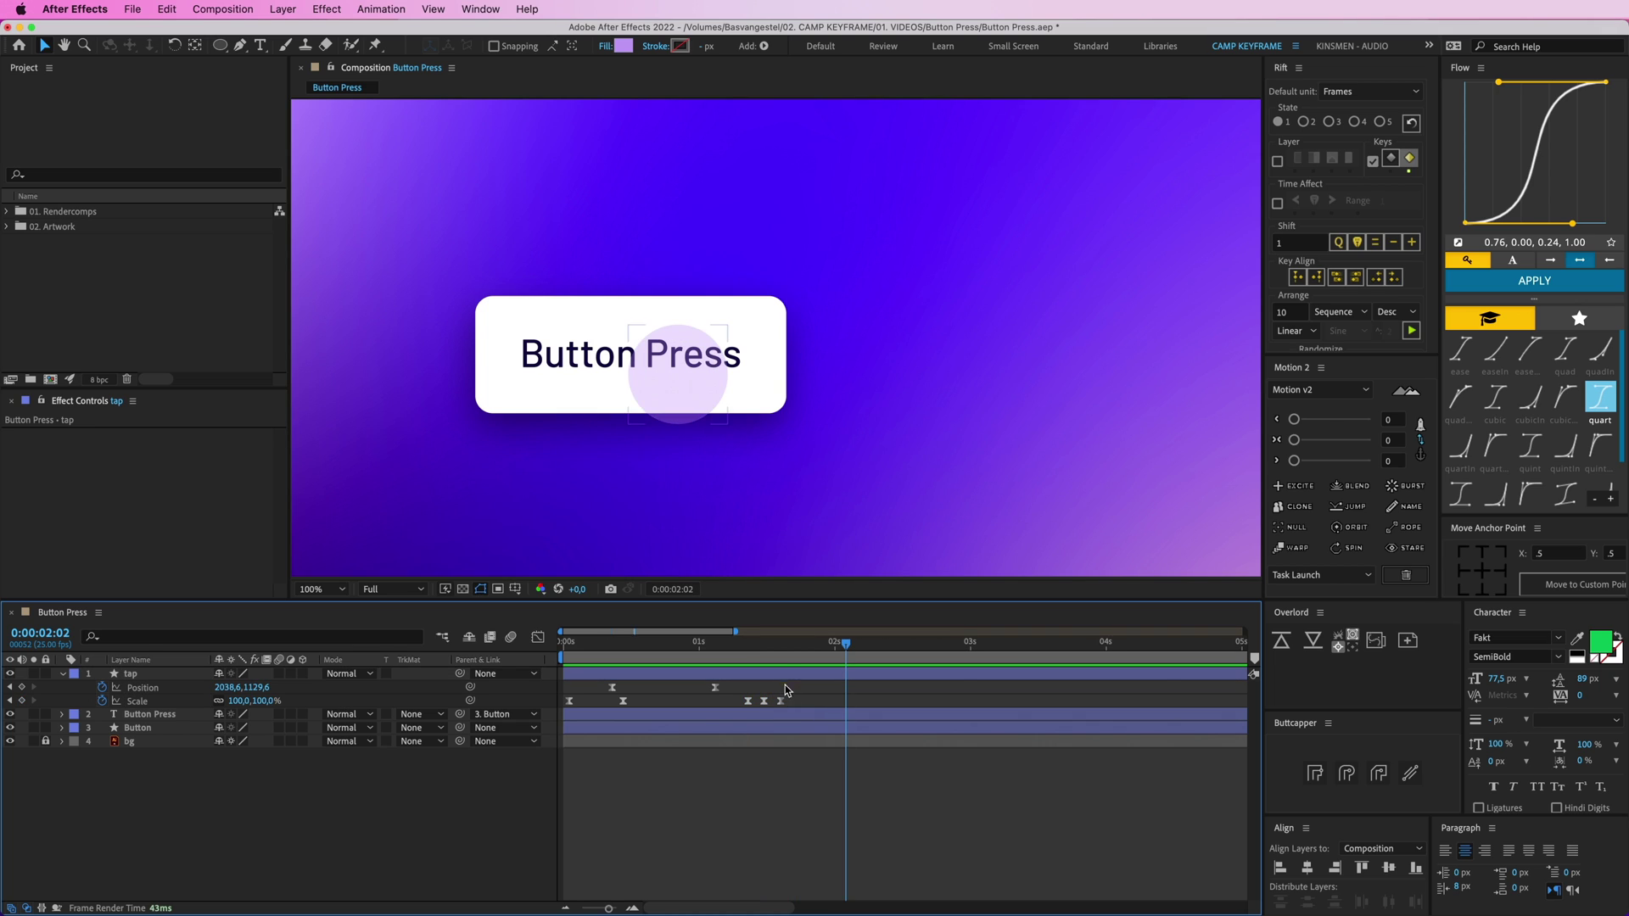
{"action": "left_click_drag", "start_coordinate": [755, 646], "coordinate": [574, 655]}
{"action": "key", "text": "space"}
{"action": "scroll", "coordinate": [751, 455], "scroll_direction": "down", "scroll_amount": 1}
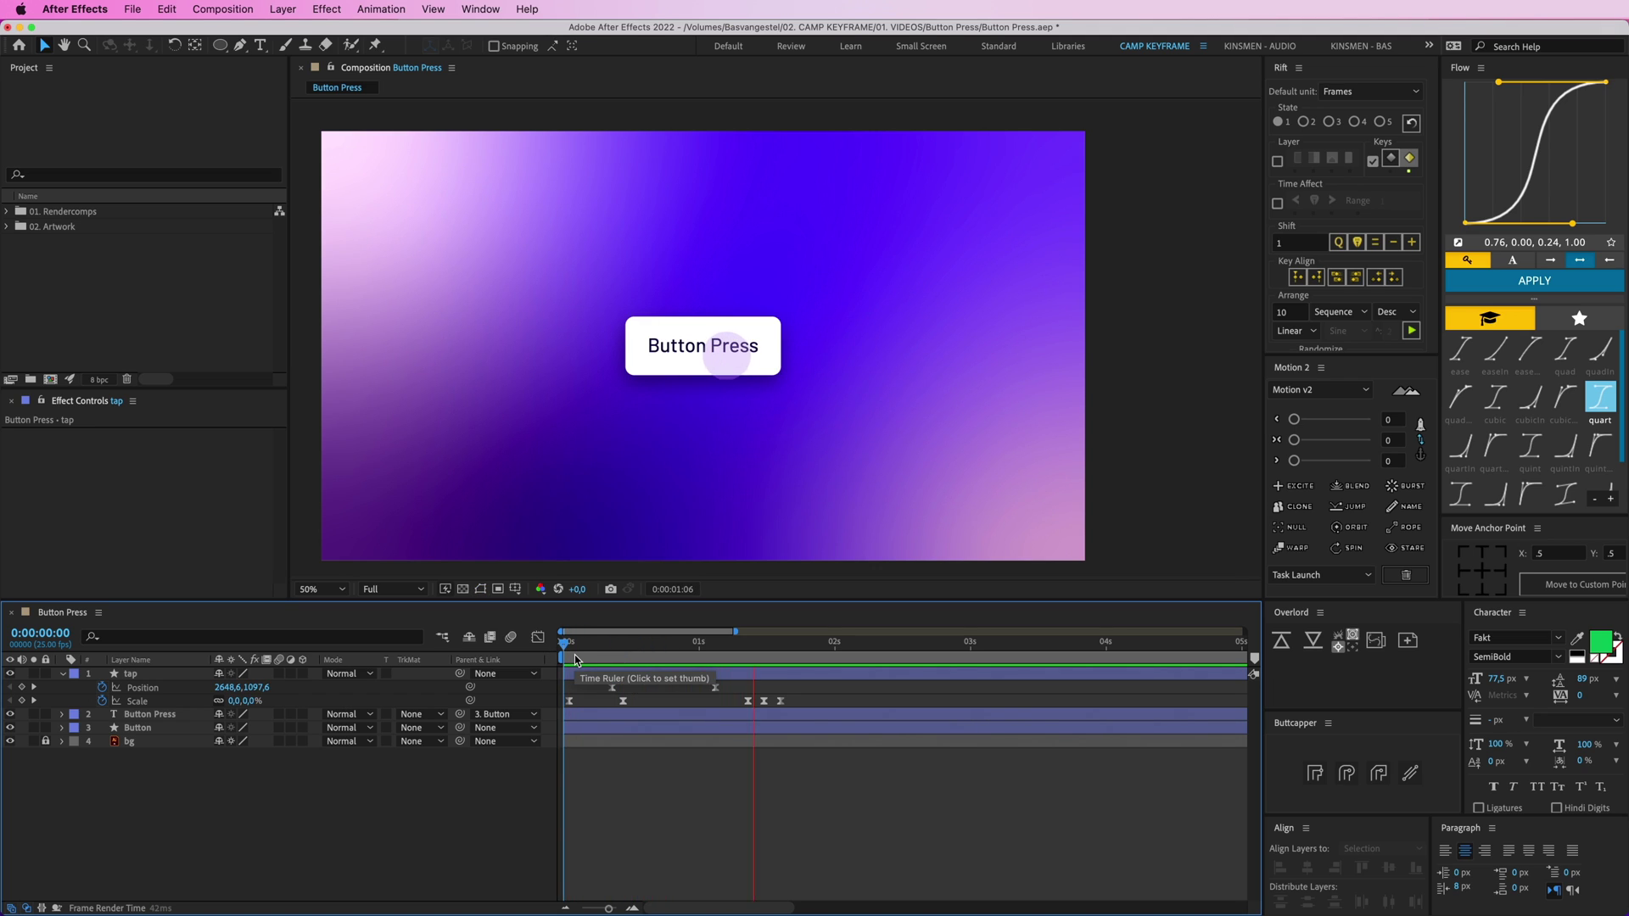
{"action": "key", "text": "space"}
Shift the three press scale keyframes earlier together, starting at 0:00:01:06, and preview the result
{"action": "left_click_drag", "start_coordinate": [802, 698], "coordinate": [536, 645]}
{"action": "key", "text": "space"}
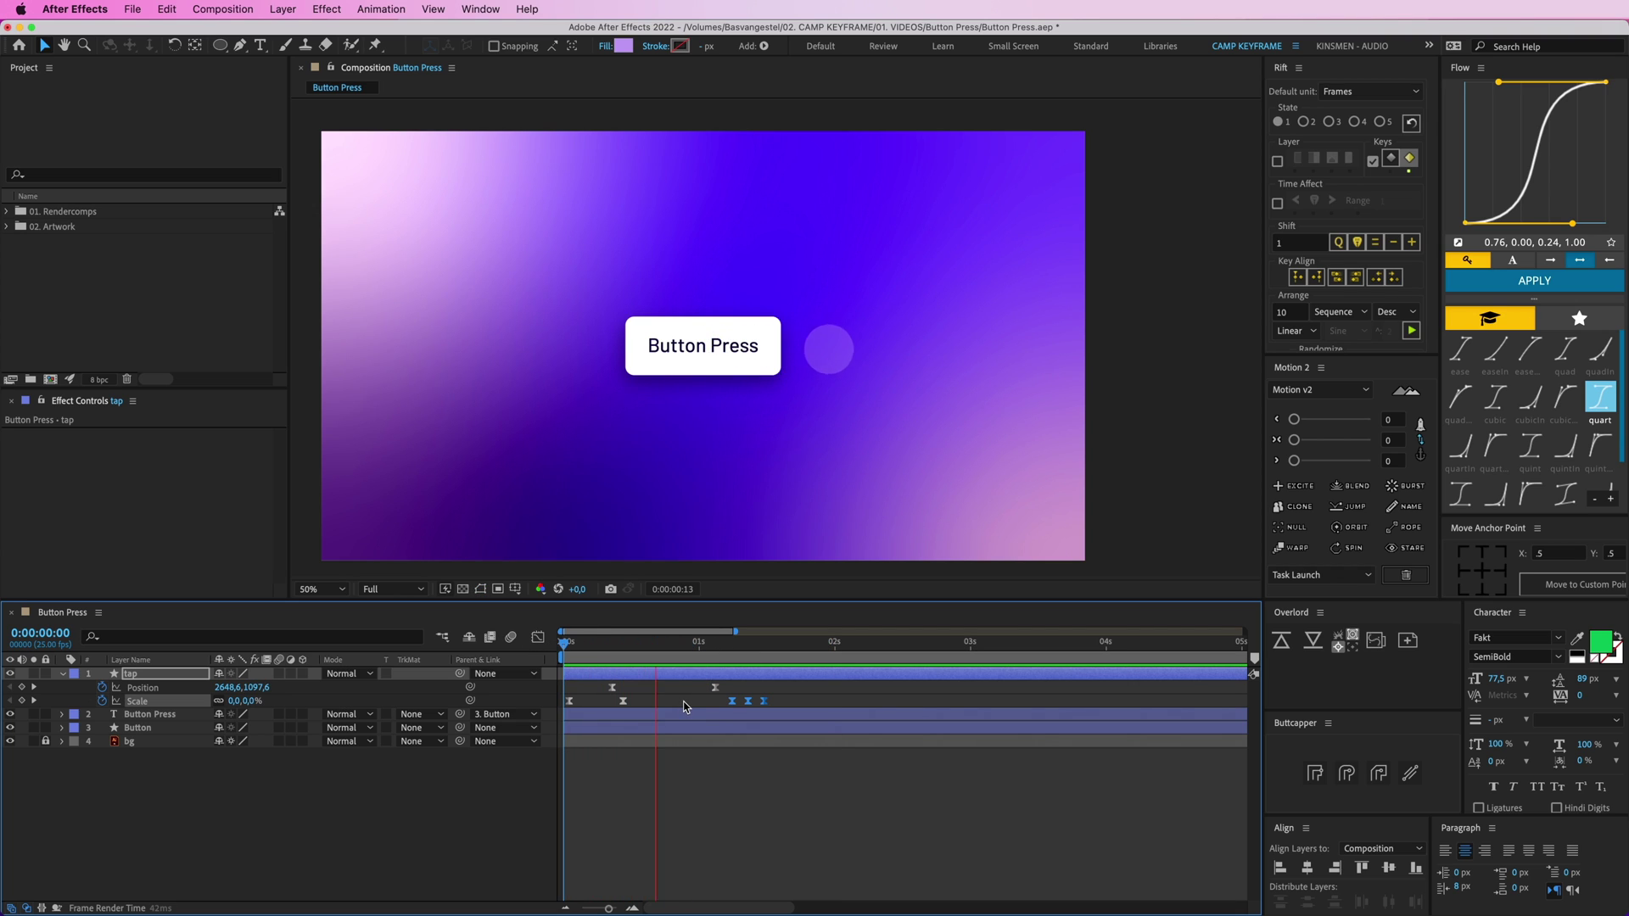
{"action": "key", "text": "space"}
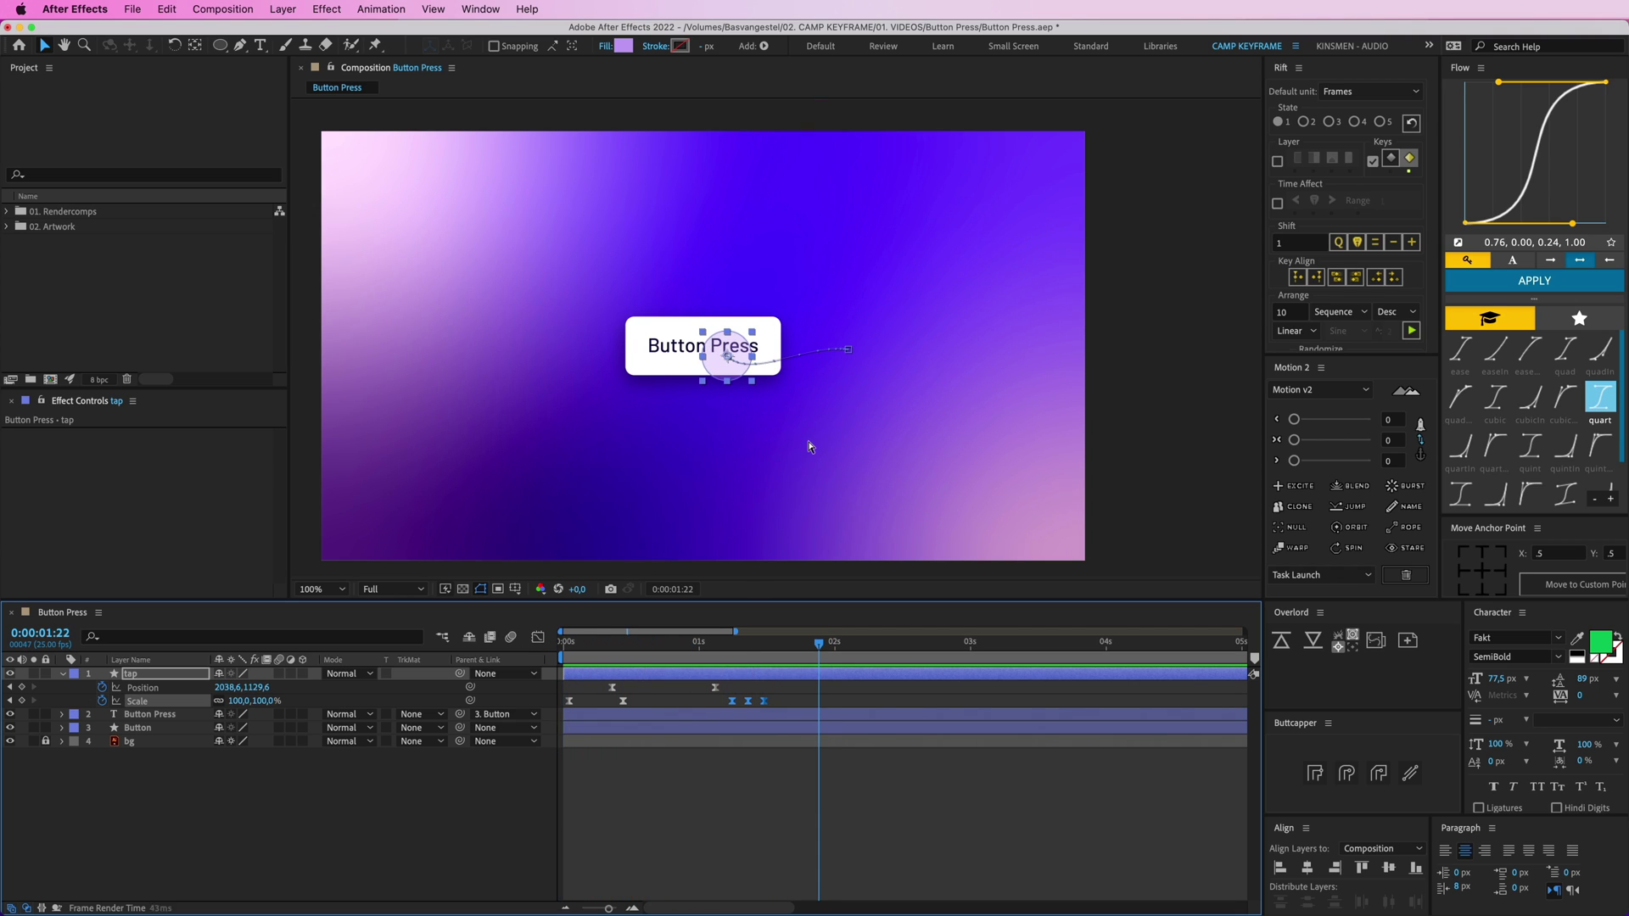
{"action": "scroll", "coordinate": [808, 443], "scroll_direction": "up", "scroll_amount": 1}
{"action": "left_click_drag", "start_coordinate": [713, 394], "coordinate": [785, 397]}
{"action": "left_click", "coordinate": [849, 823]}
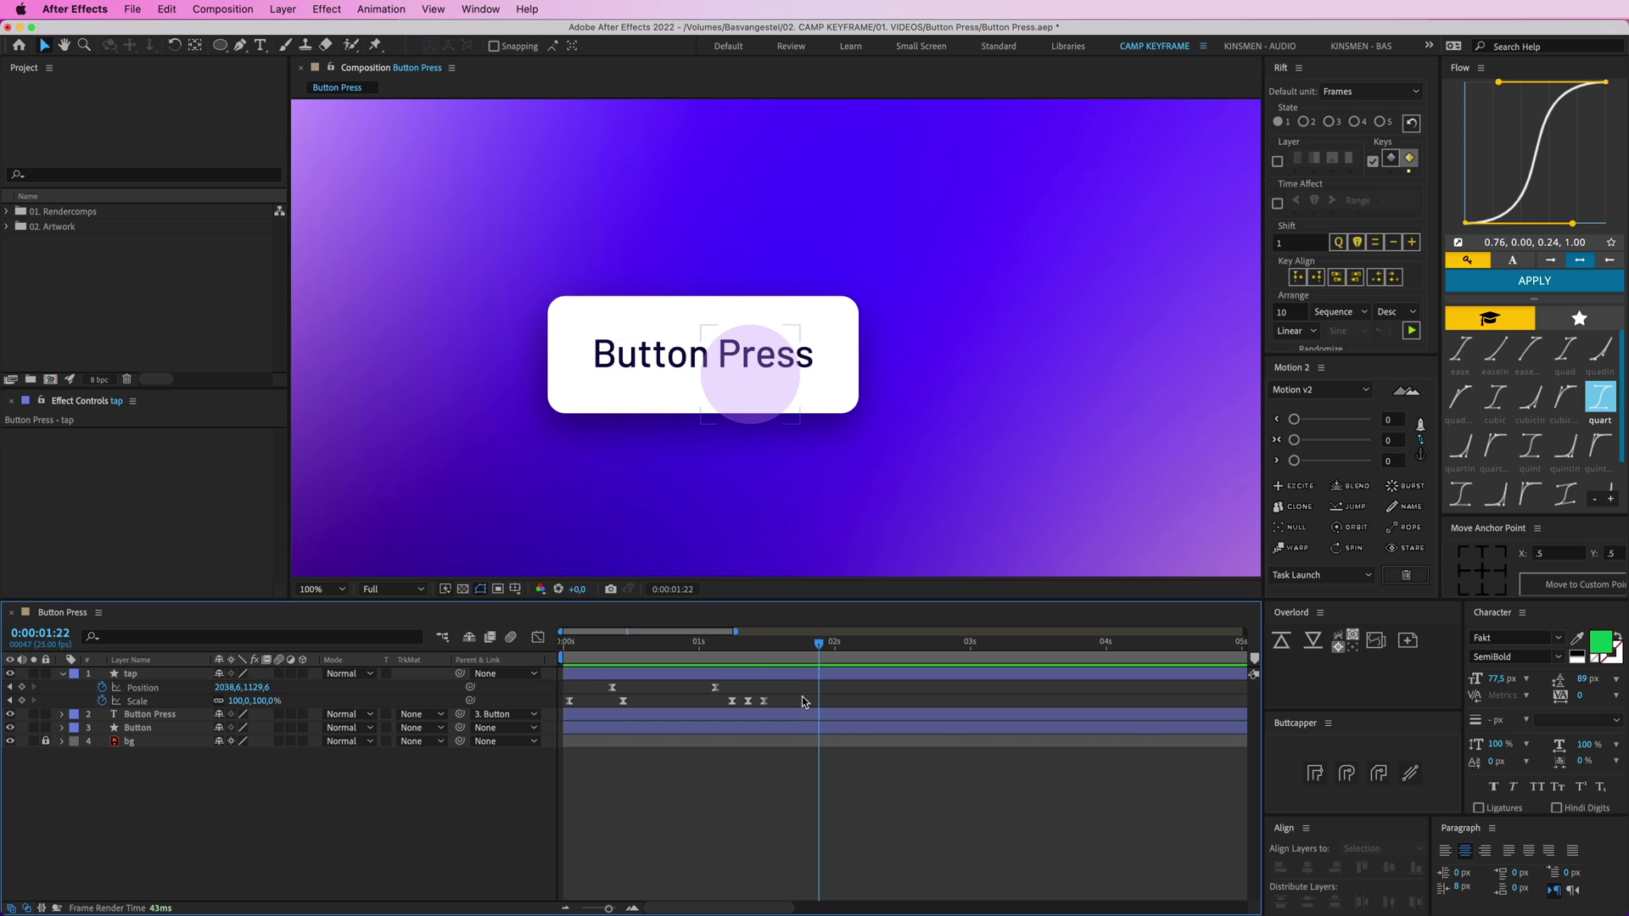
{"action": "left_click", "coordinate": [796, 676]}
{"action": "left_click_drag", "start_coordinate": [817, 644], "coordinate": [695, 655]}
{"action": "key", "text": "space"}
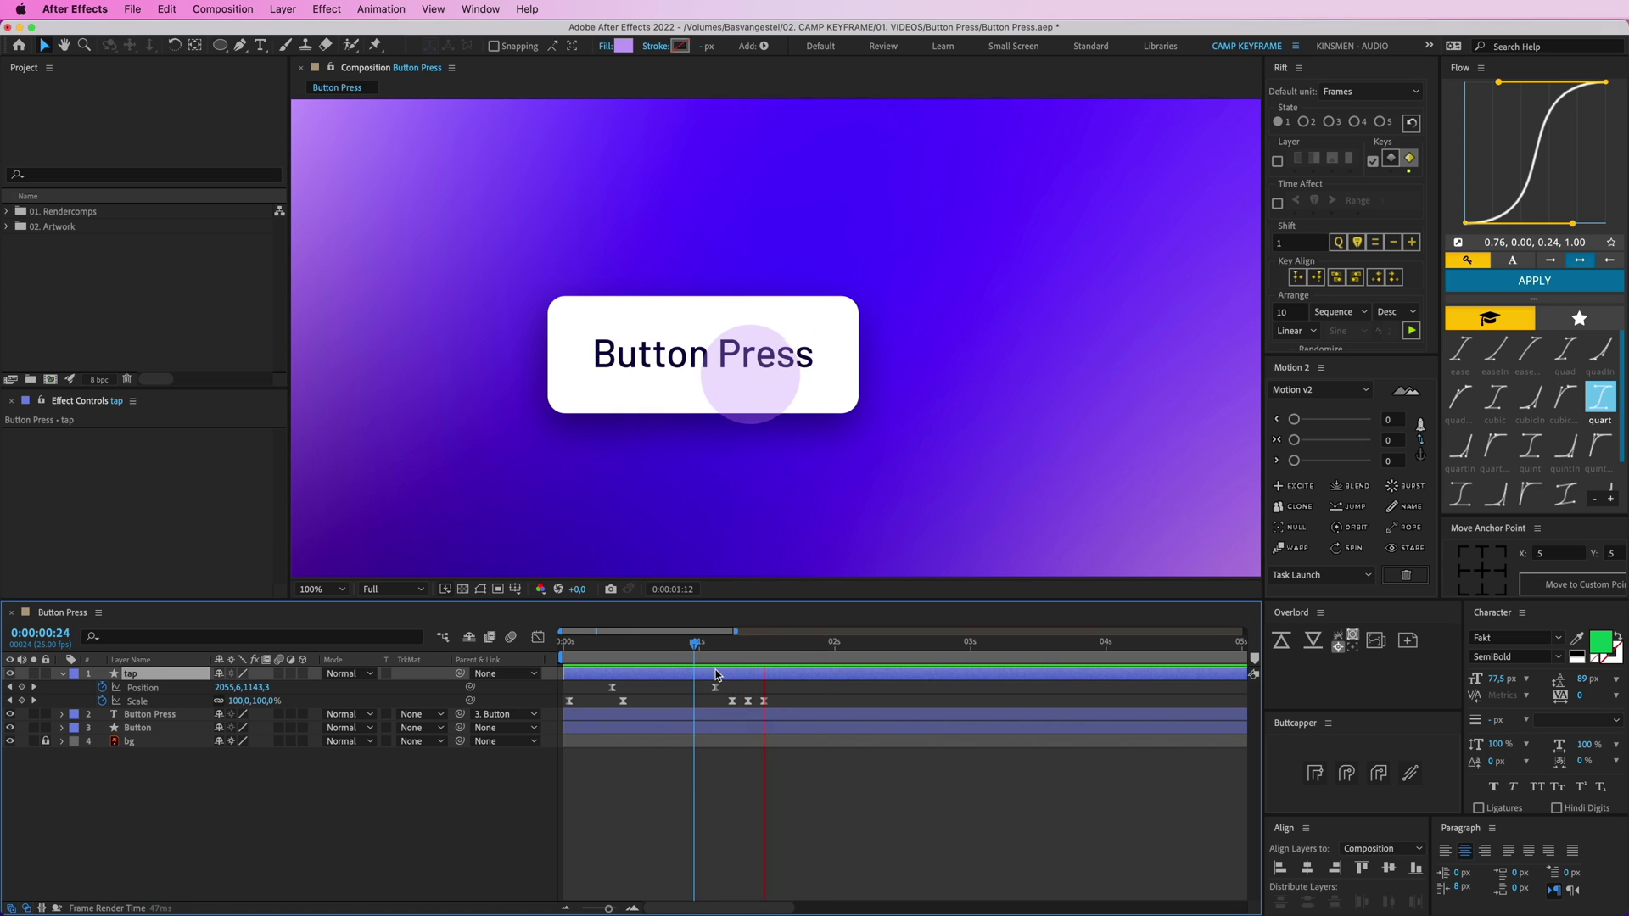
Keyframe the tap layer's opacity from 31% at 0:00:01:22 to 1% at 0:00:02:07 and trim the layer's end there
{"action": "key", "text": "space"}
{"action": "key", "text": "t"}
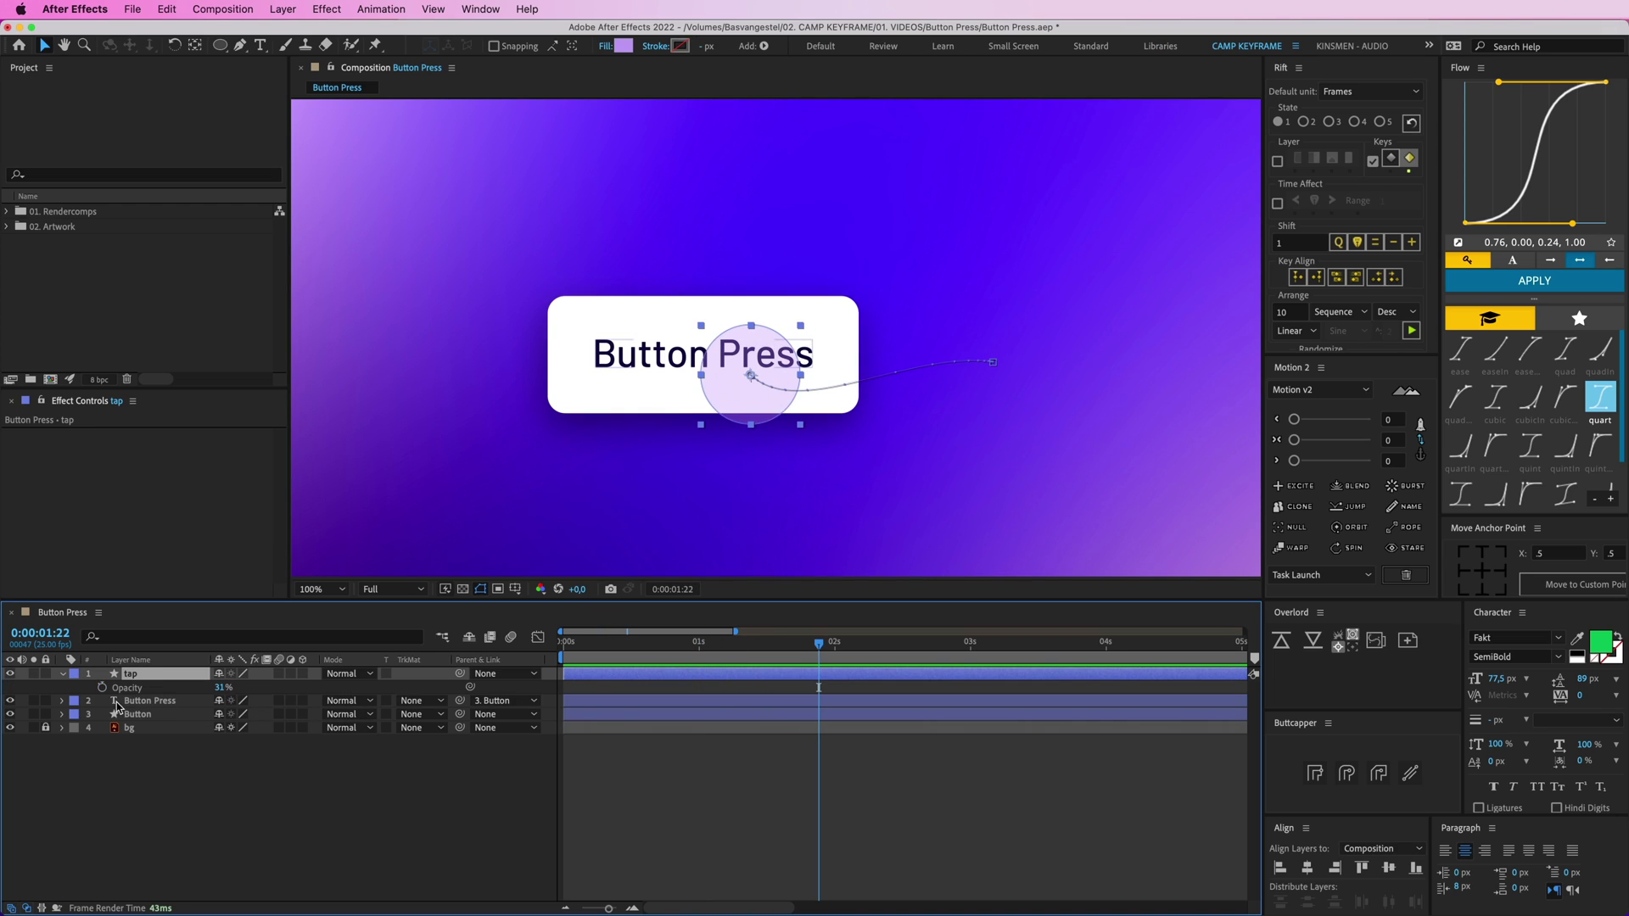
{"action": "key", "text": "alt+shift+t"}
{"action": "key", "text": "shift+Page_Down"}
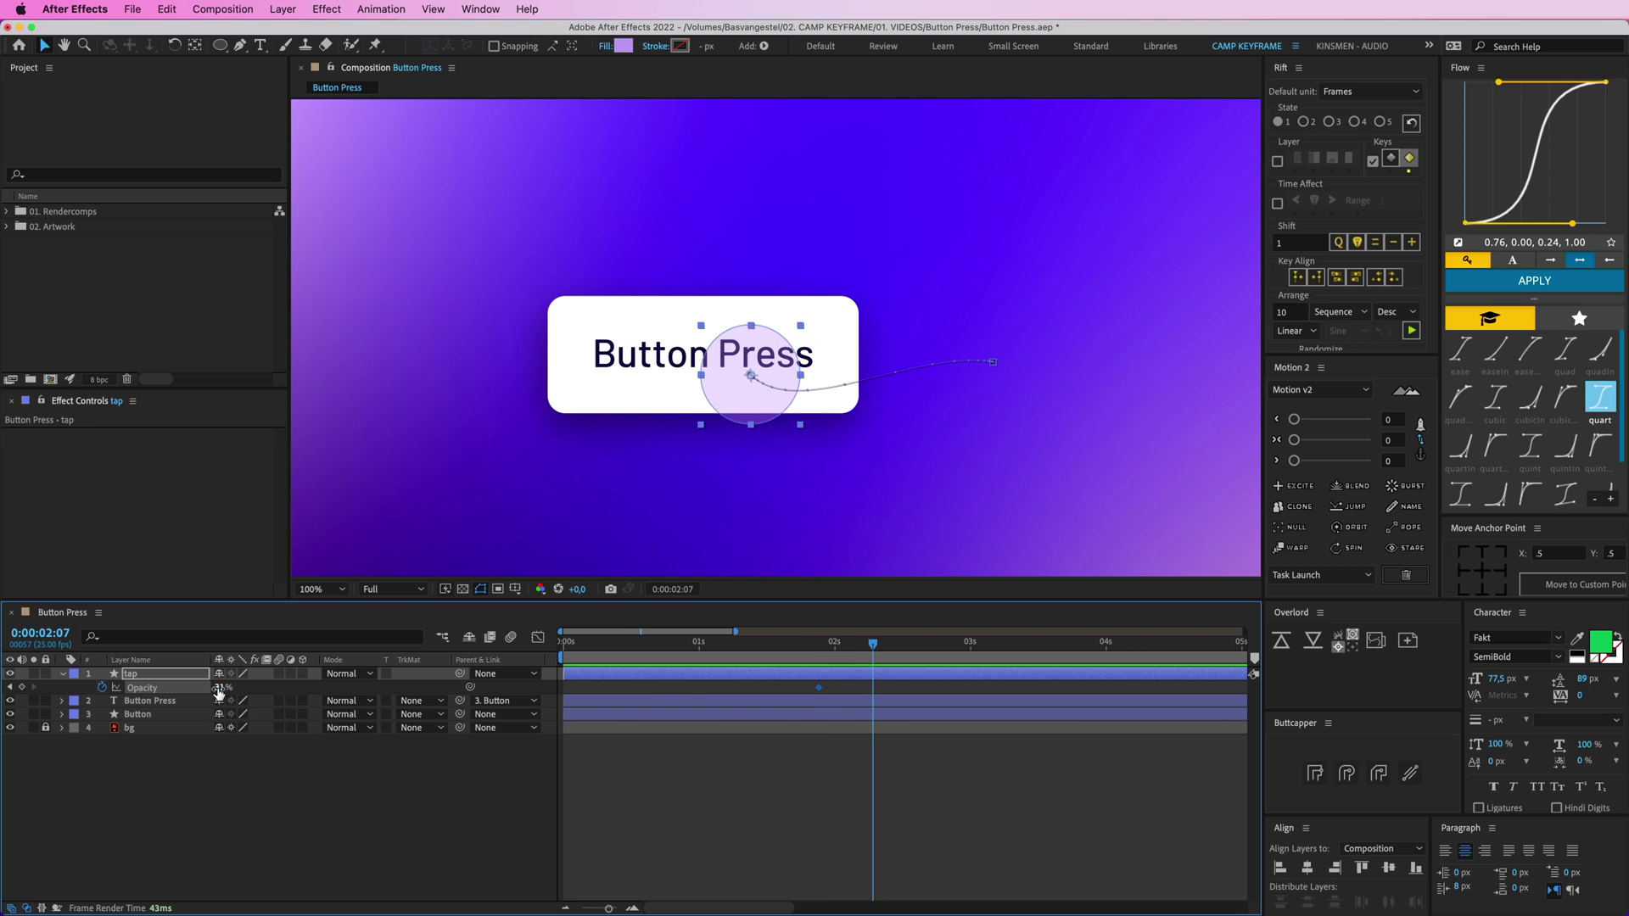
{"action": "left_click_drag", "start_coordinate": [221, 688], "coordinate": [140, 692]}
{"action": "key", "text": "alt+]"}
{"action": "left_click", "coordinate": [824, 760]}
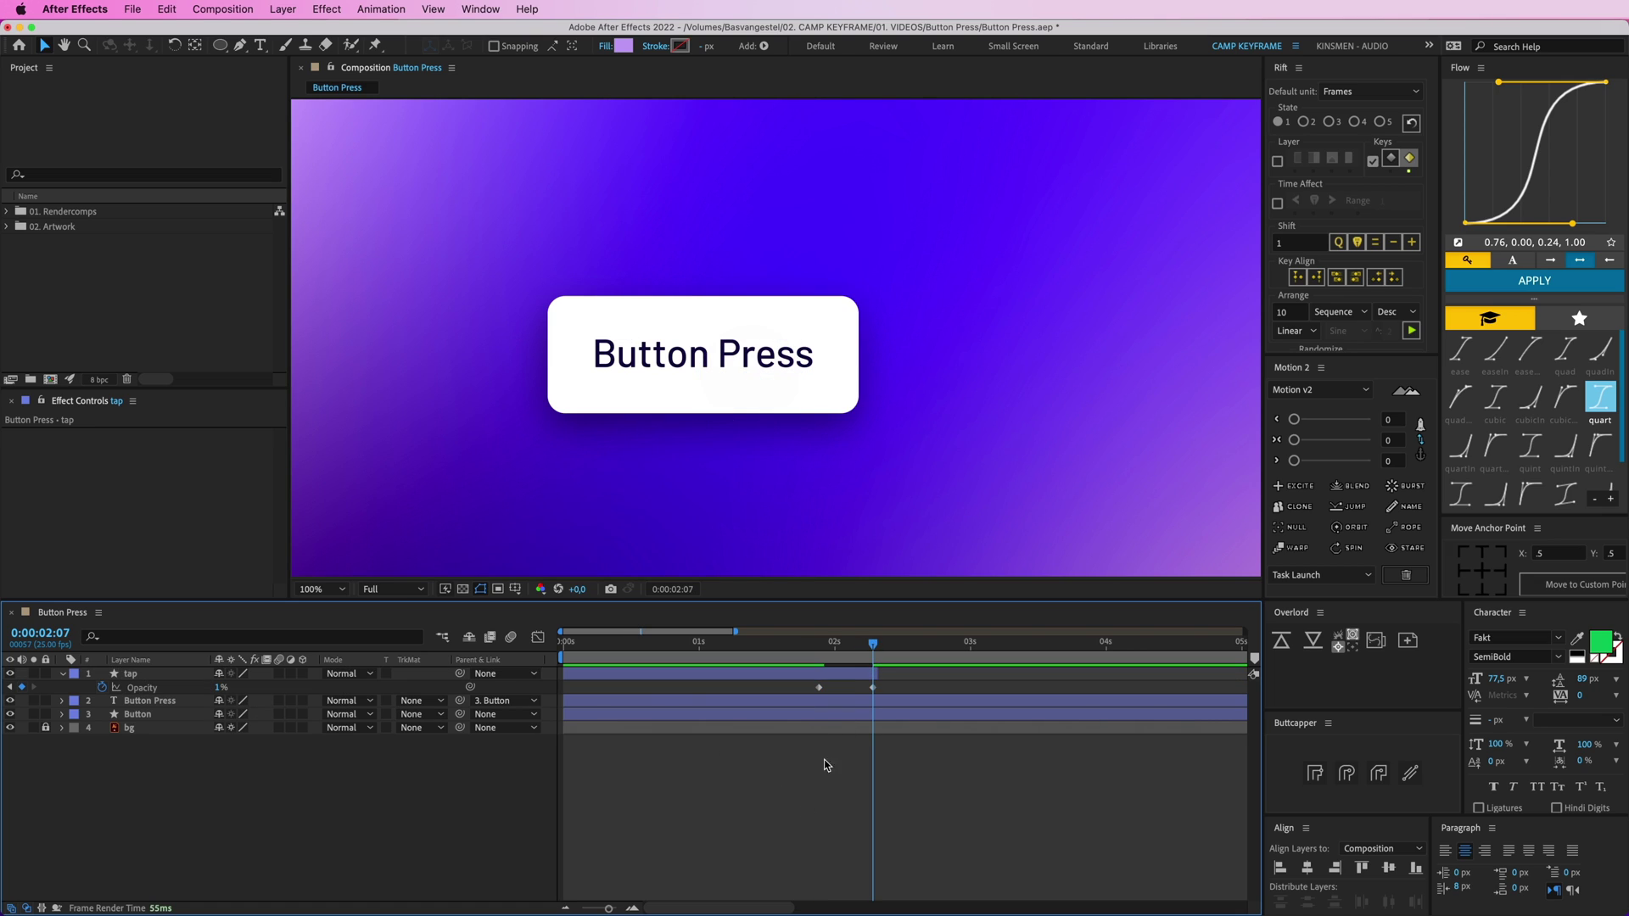
Move the last opacity keyframe earlier to about 0:00:02:05 and shorten the tap layer to end just after it
{"action": "left_click_drag", "start_coordinate": [825, 649], "coordinate": [795, 650]}
{"action": "key", "text": "space"}
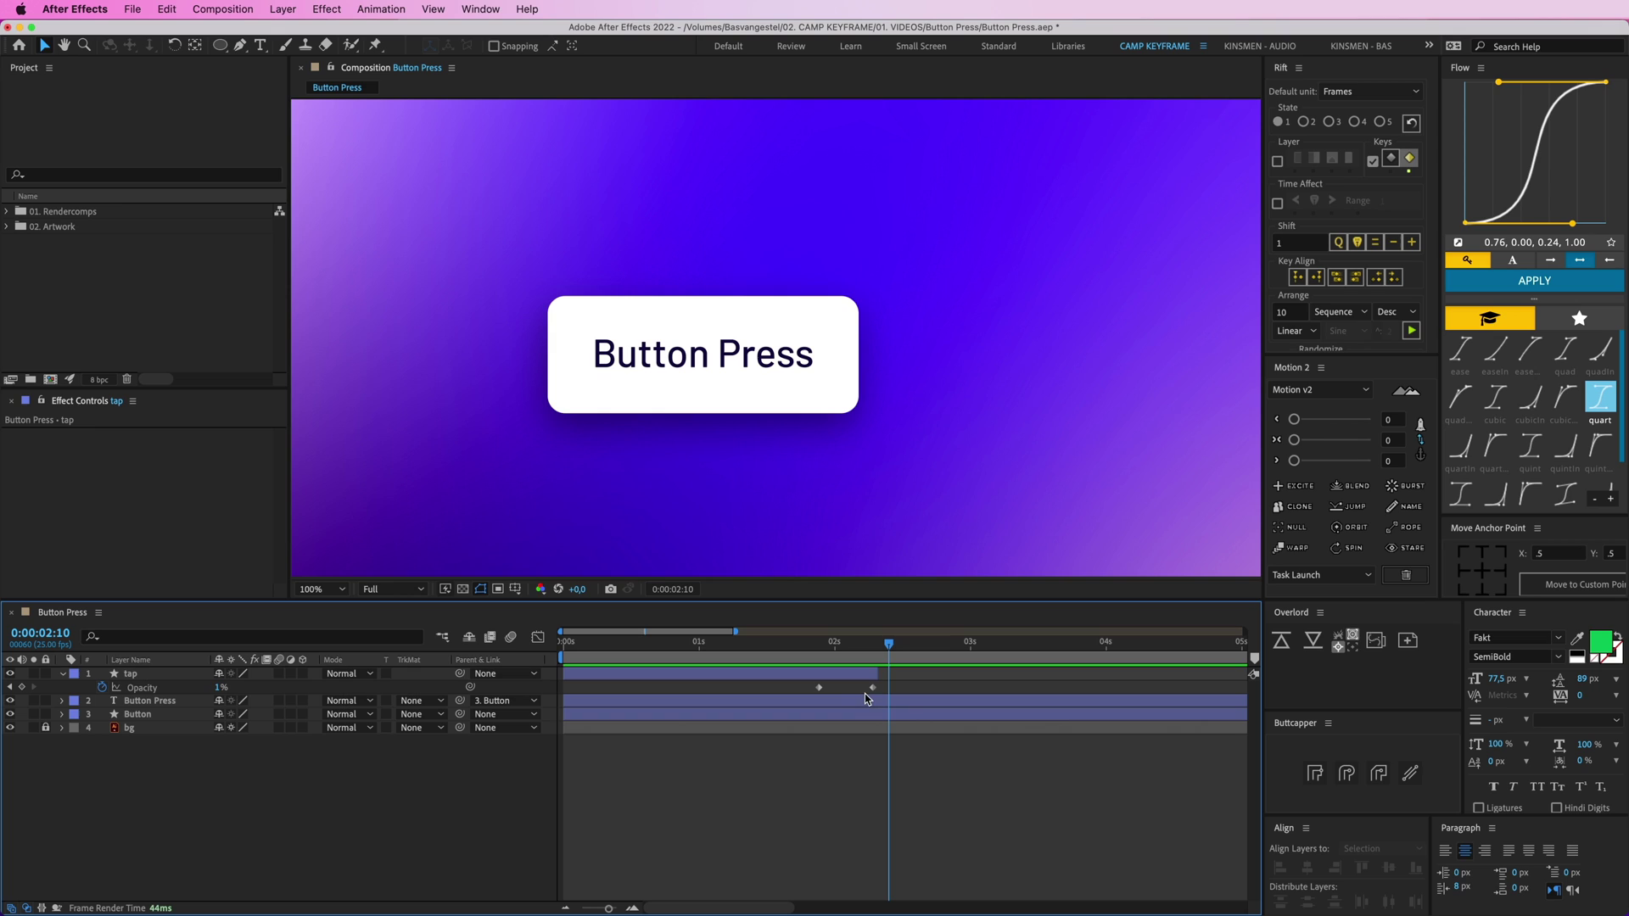
{"action": "left_click_drag", "start_coordinate": [872, 688], "coordinate": [732, 648]}
{"action": "left_click", "coordinate": [877, 675]}
Reveal the tap layer's keyframes and shift the whole layer two frames later so its press starts at 0:00:01:08
{"action": "key", "text": "u"}
{"action": "key", "text": "space"}
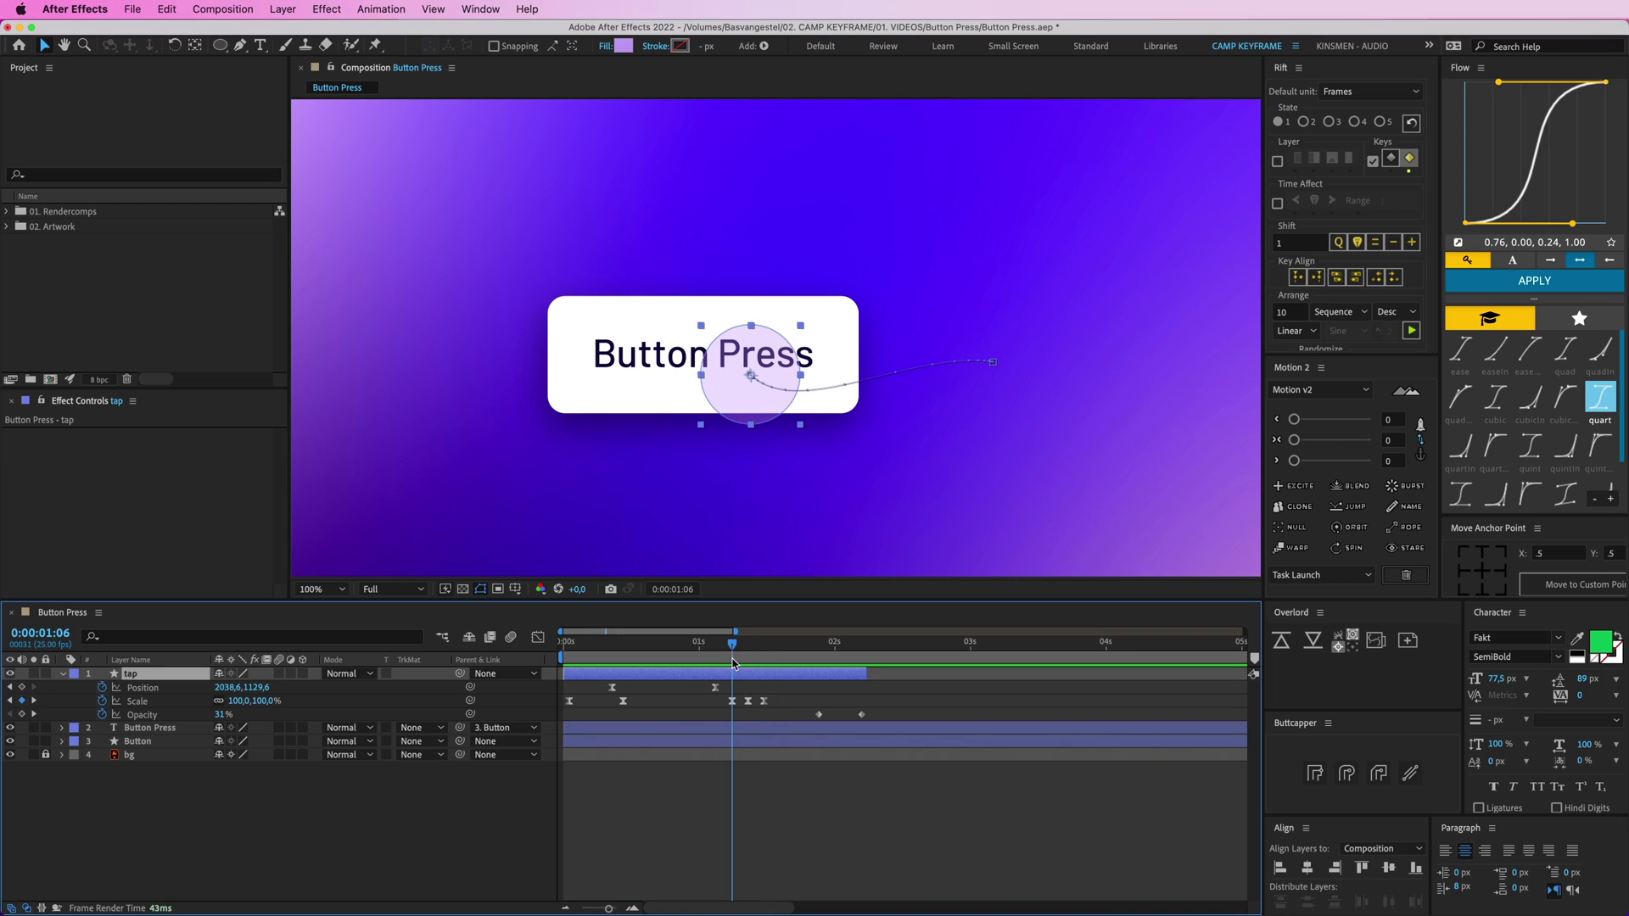
{"action": "left_click_drag", "start_coordinate": [782, 698], "coordinate": [732, 711]}
{"action": "left_click", "coordinate": [736, 720]}
{"action": "left_click", "coordinate": [747, 730]}
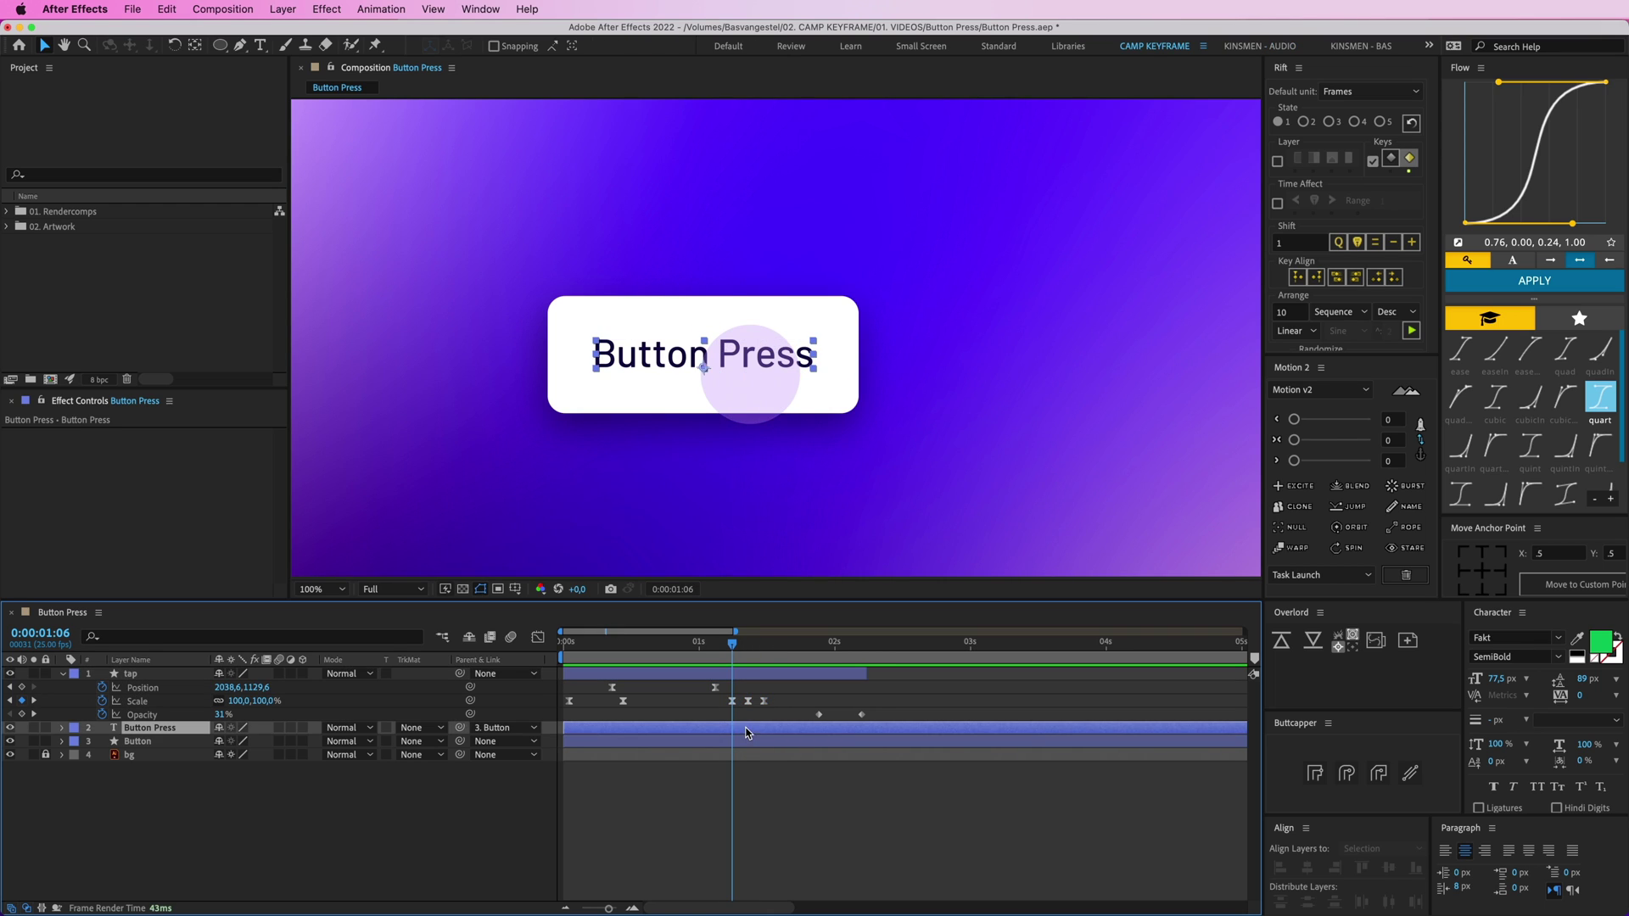
{"action": "left_click", "coordinate": [598, 312]}
{"action": "left_click", "coordinate": [690, 793]}
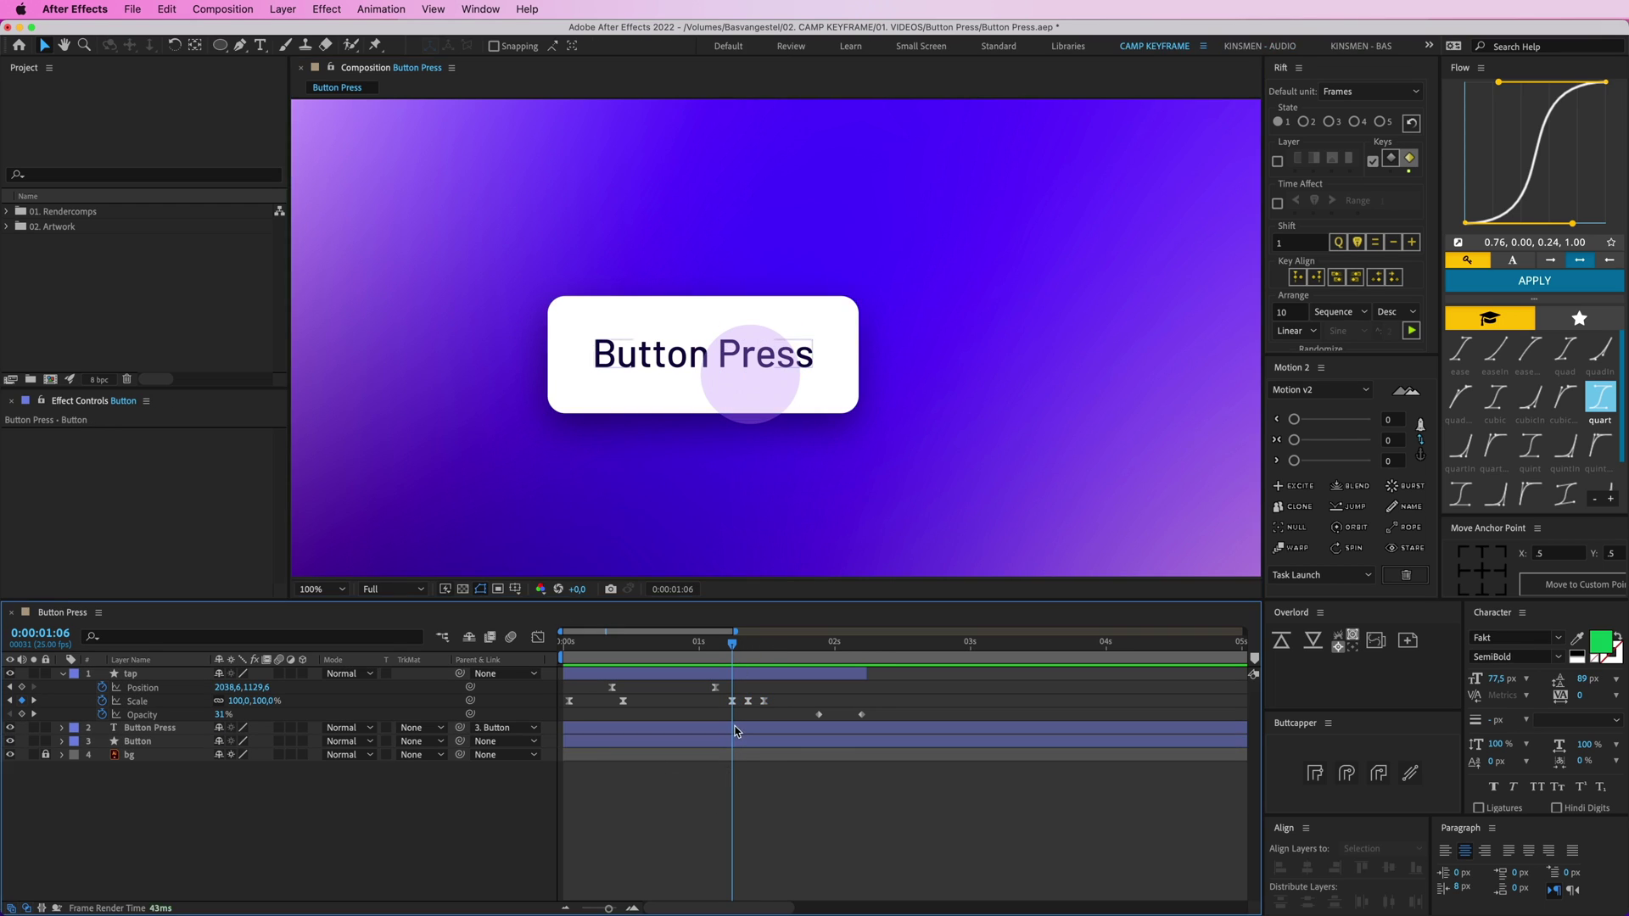
{"action": "left_click", "coordinate": [737, 730]}
{"action": "mouse_move", "coordinate": [749, 675]}
{"action": "left_mouse_down"}
{"action": "mouse_move", "coordinate": [770, 682]}
{"action": "mouse_move", "coordinate": [728, 643]}
{"action": "mouse_move", "coordinate": [742, 643]}
{"action": "left_mouse_up"}
{"action": "left_click", "coordinate": [813, 702]}
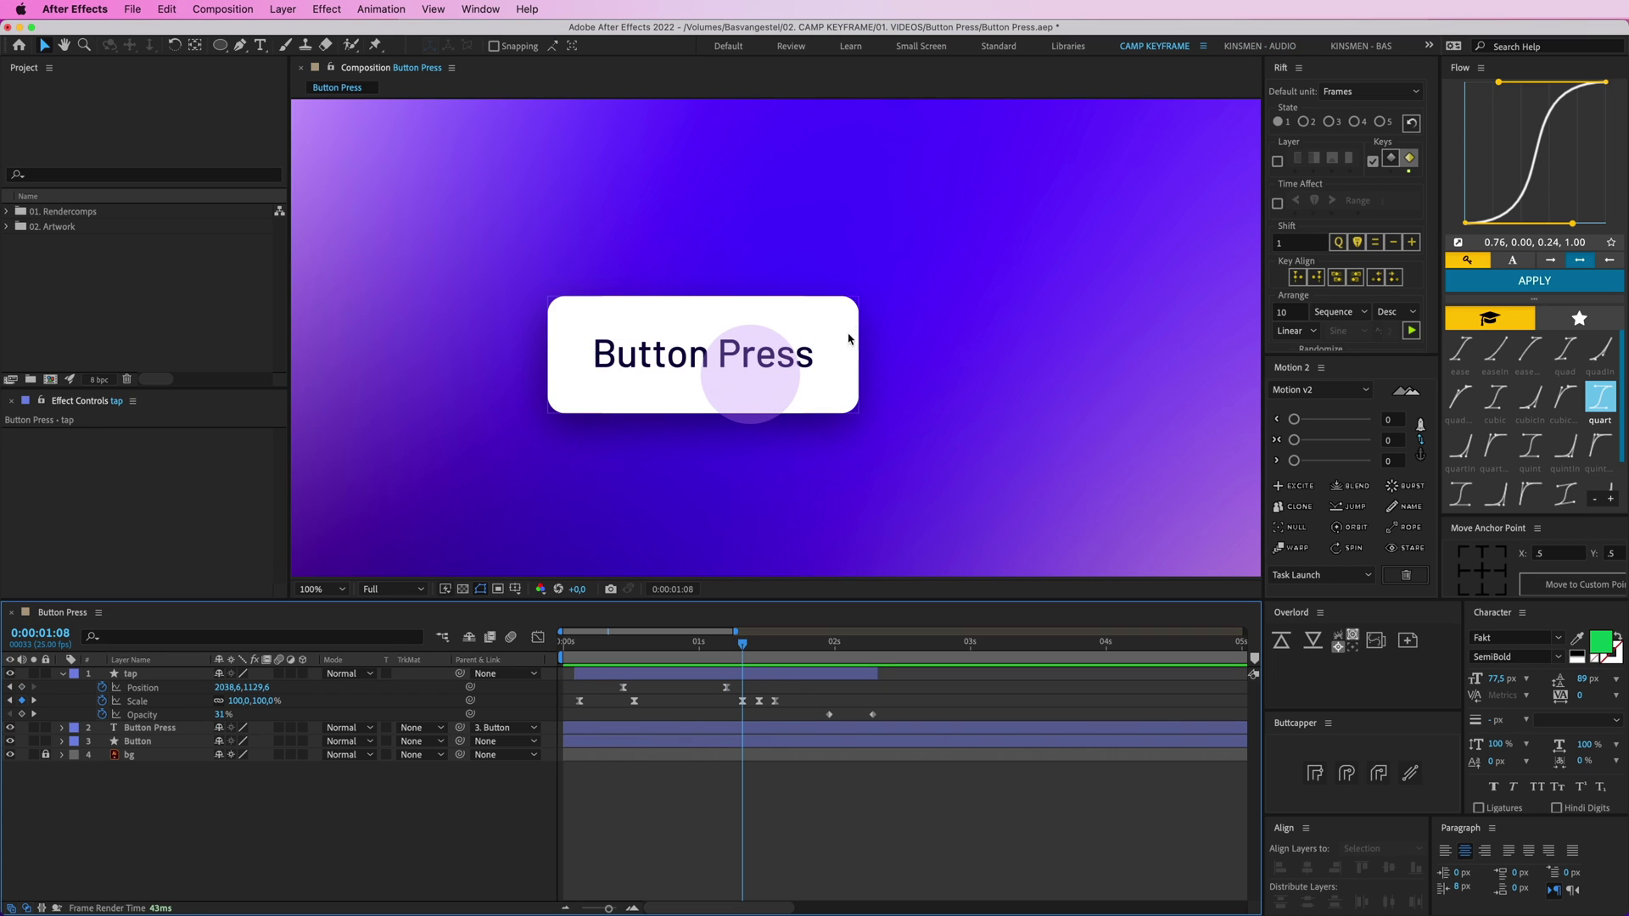
Keyframe the Button layer's scale at 100% at 0:00:01:08 and copy that keyframe to 0:00:01:14
{"action": "left_click", "coordinate": [671, 318]}
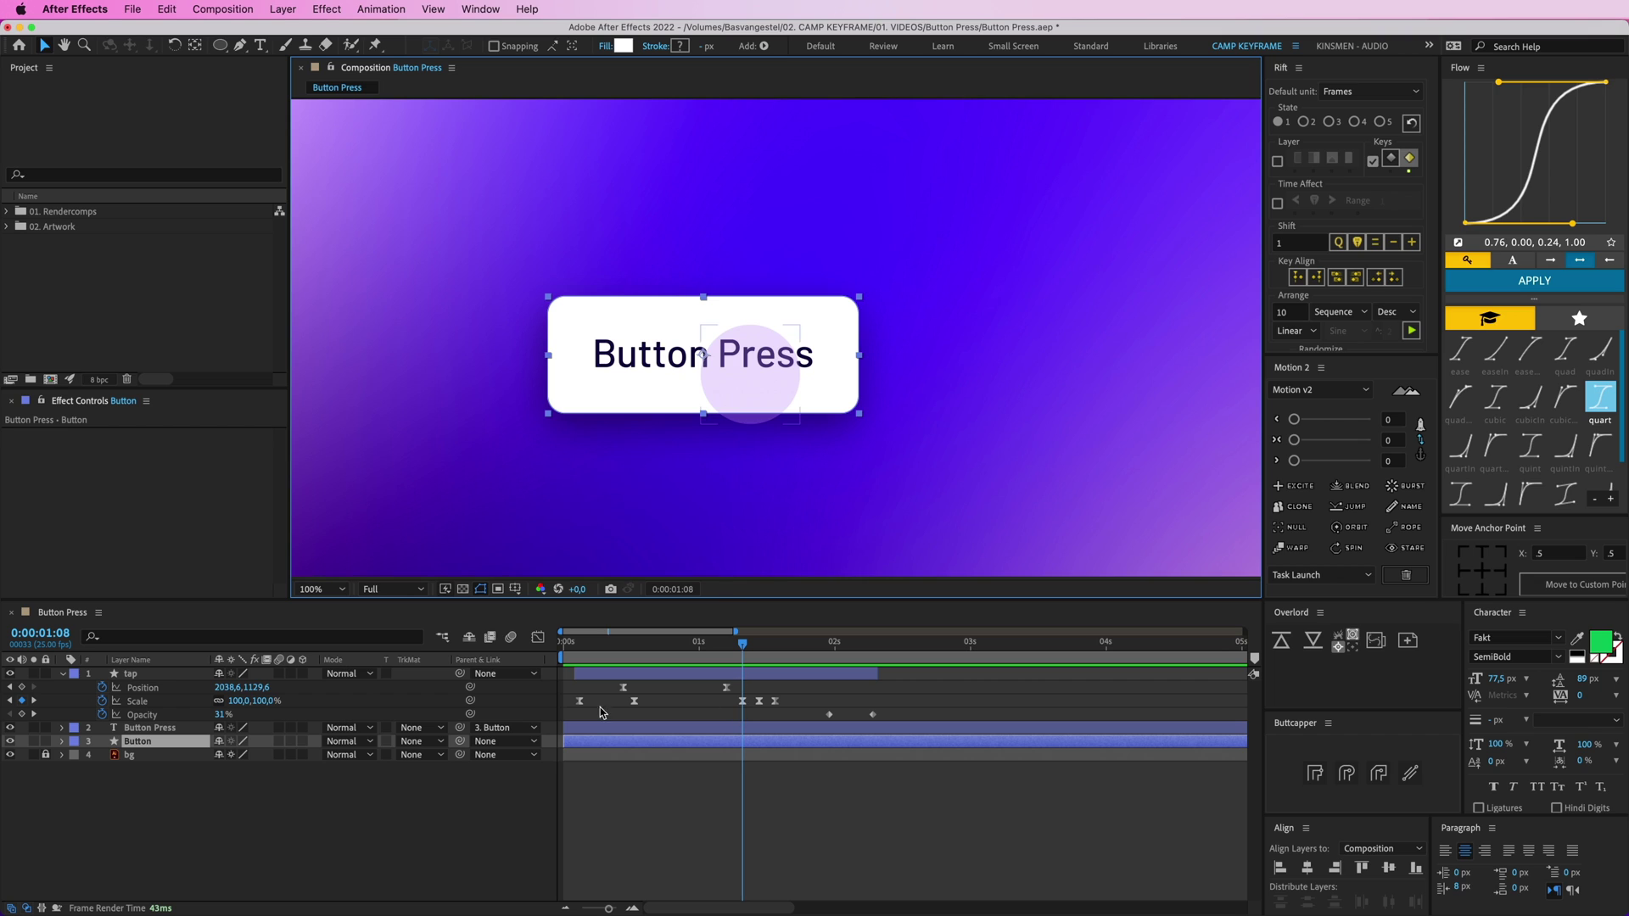
{"action": "key", "text": "s"}
{"action": "left_click", "coordinate": [102, 755]}
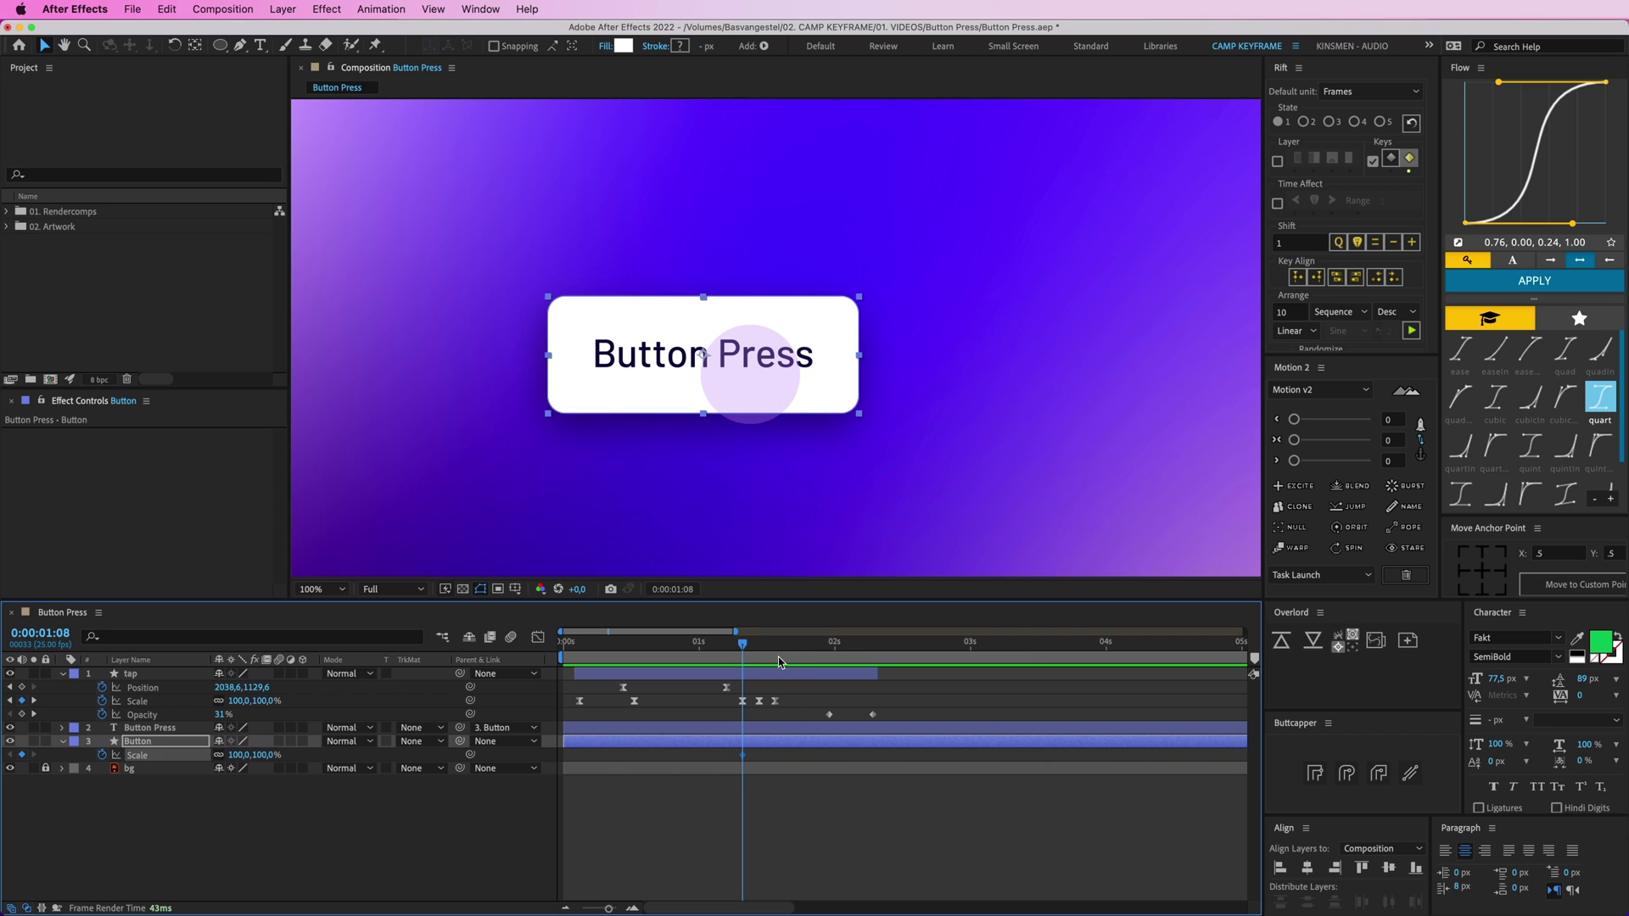
{"action": "left_click_drag", "start_coordinate": [770, 645], "coordinate": [774, 645]}
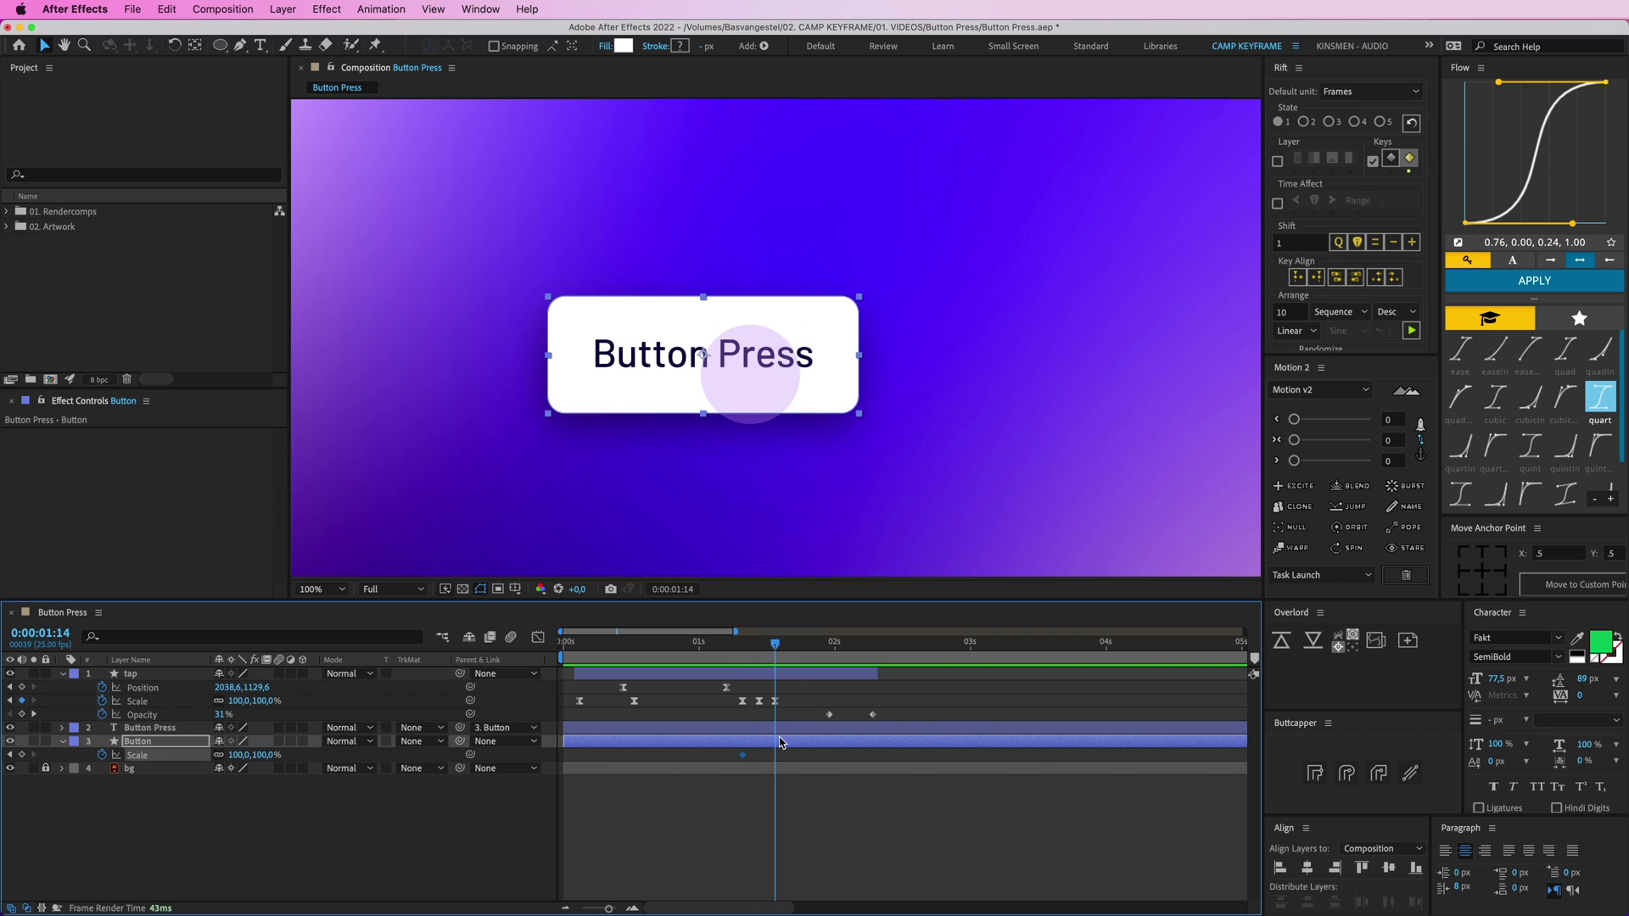
{"action": "key", "text": "super+v"}
Scale the Button layer down to 85% at 0:00:01:11 for the pressed state
{"action": "left_click", "coordinate": [760, 646]}
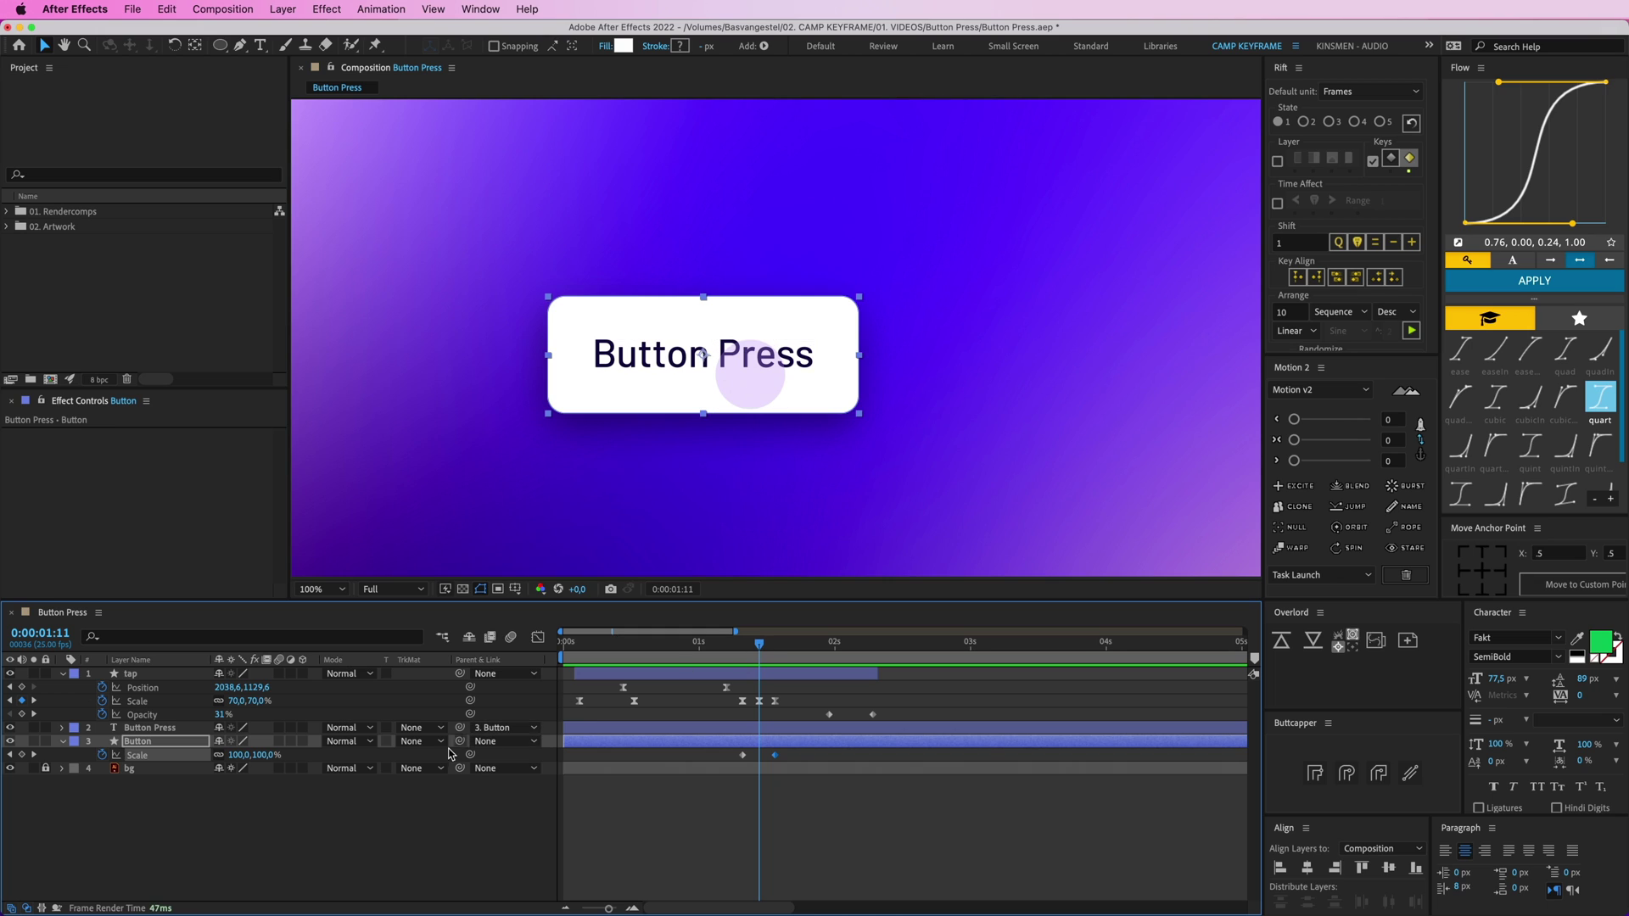
{"action": "left_click_drag", "start_coordinate": [268, 755], "coordinate": [258, 756]}
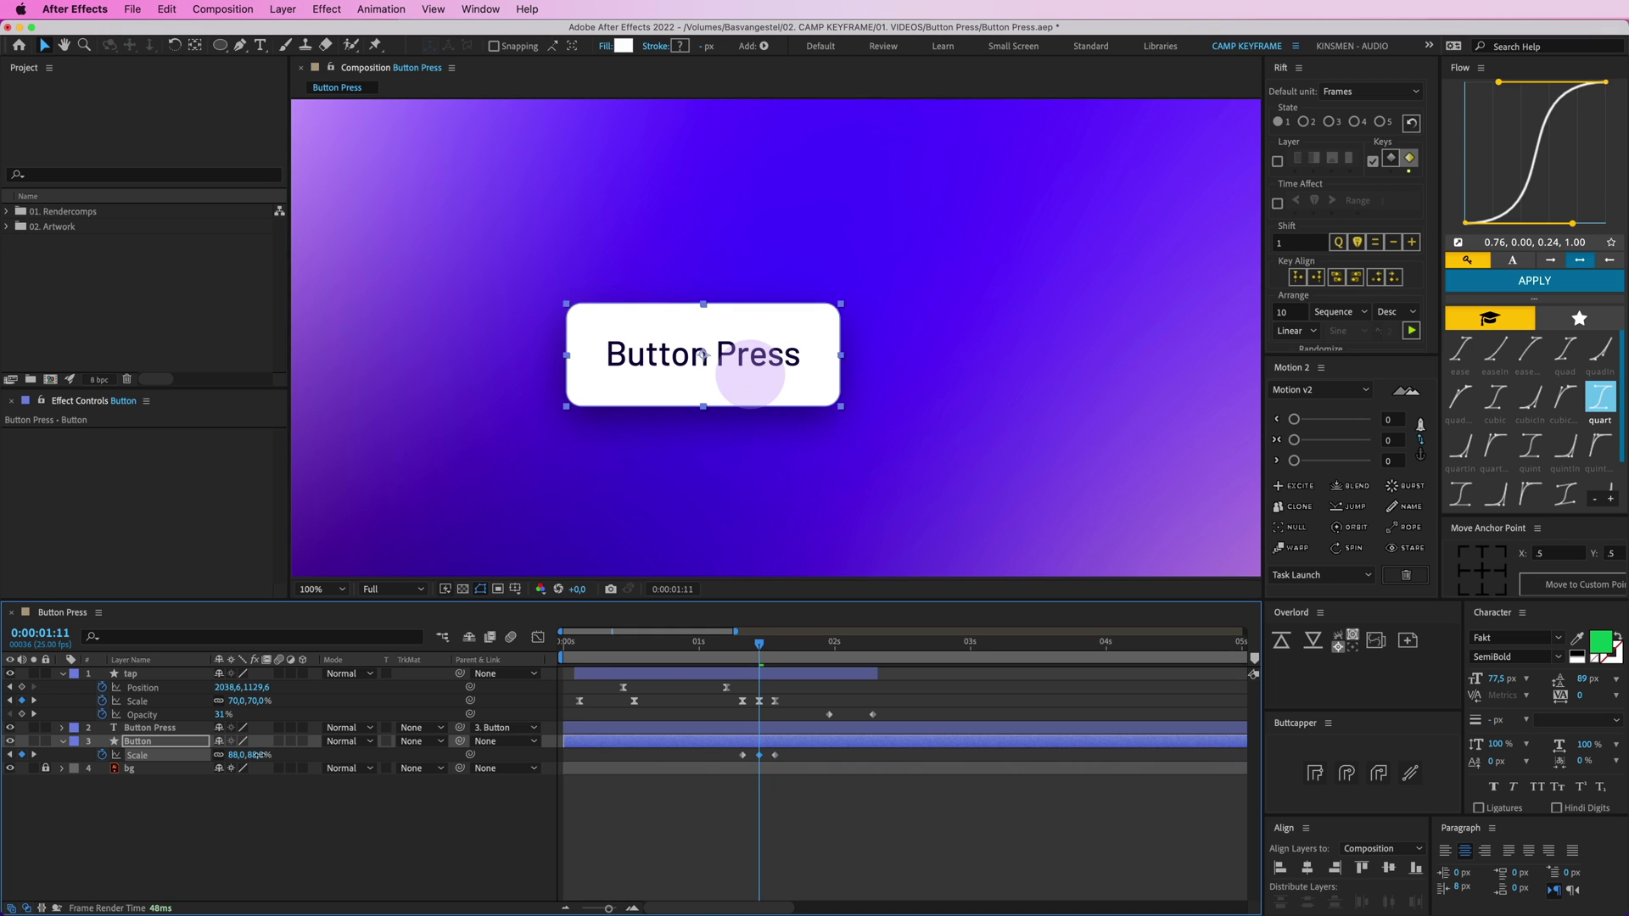
{"action": "left_click", "coordinate": [258, 756]}
{"action": "type", "text": "85"}
{"action": "key", "text": "Return"}
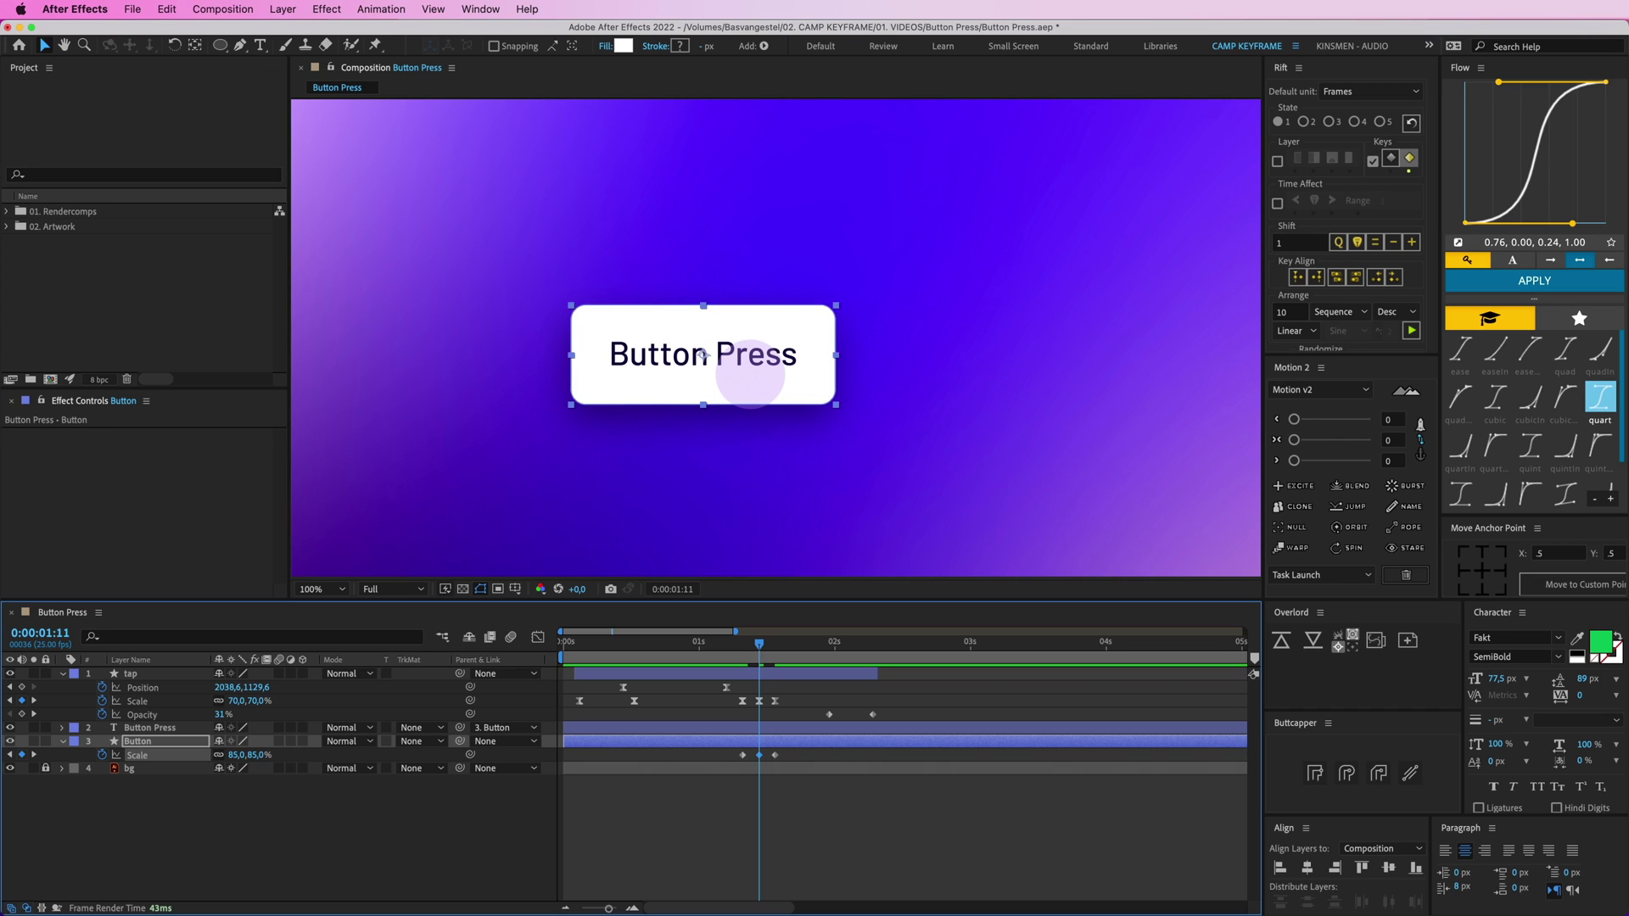
Apply the 0.76, 0.00, 0.24, 1.00 easing curve to the Button layer's three scale keyframes and preview the press
{"action": "left_click", "coordinate": [806, 874]}
{"action": "left_click_drag", "start_coordinate": [738, 760], "coordinate": [857, 773]}
{"action": "left_click", "coordinate": [852, 791]}
{"action": "mouse_move", "coordinate": [759, 645]}
{"action": "left_mouse_down"}
{"action": "mouse_move", "coordinate": [693, 652]}
{"action": "mouse_move", "coordinate": [813, 652]}
{"action": "mouse_move", "coordinate": [761, 655]}
{"action": "left_mouse_up"}
{"action": "key", "text": "space"}
{"action": "key", "text": "space"}
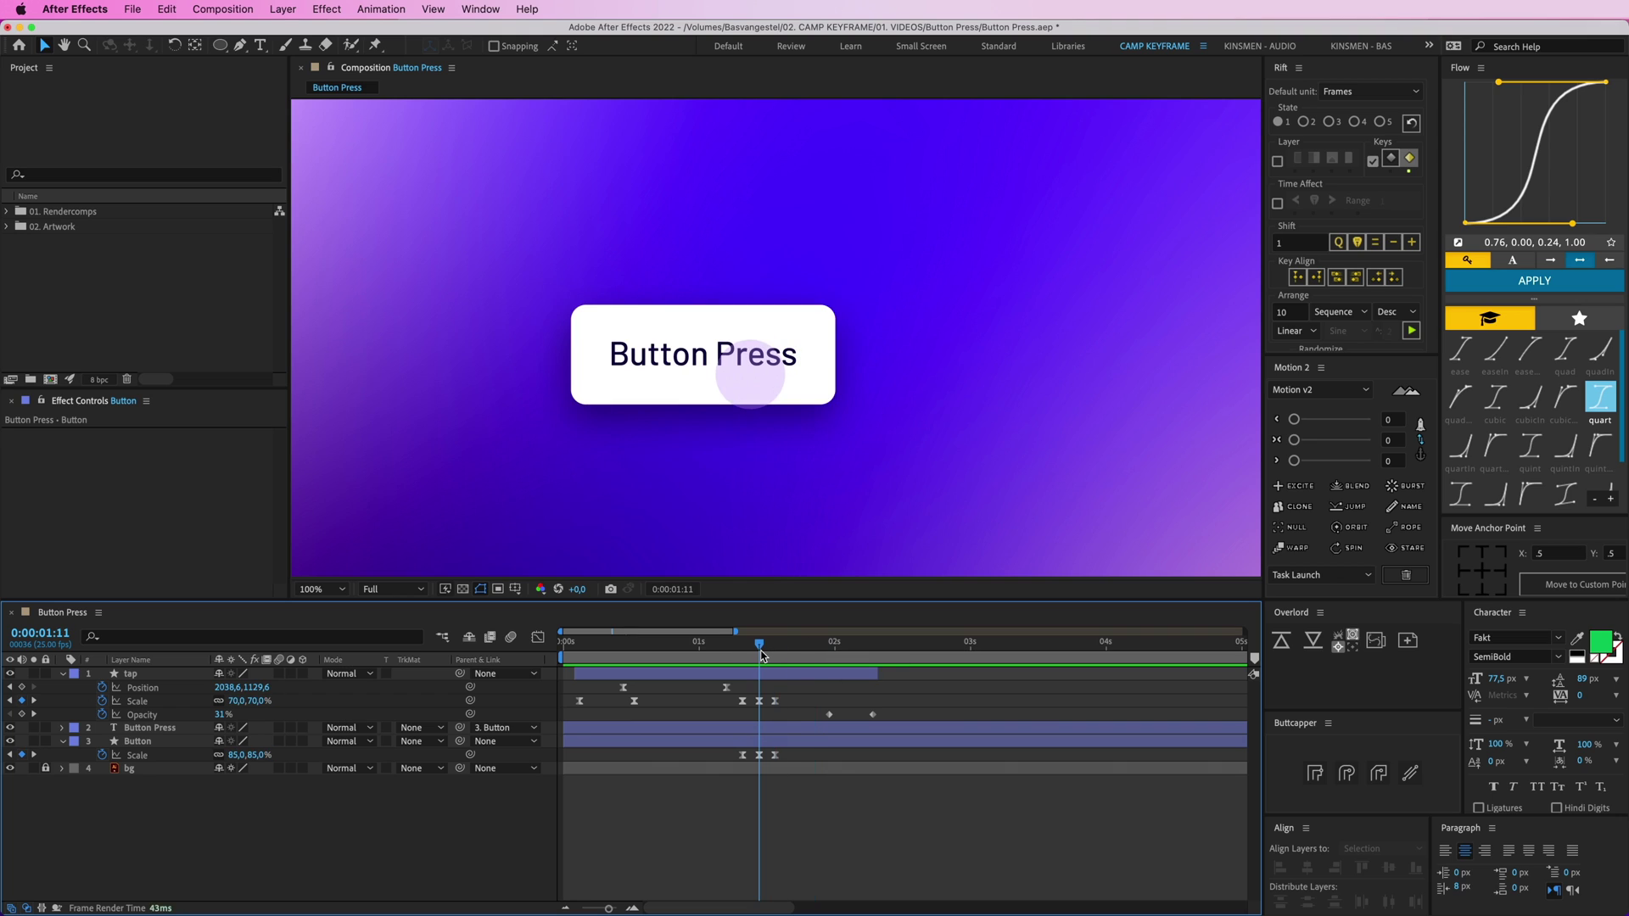
Set the Button layer's pressed scale to 90% at 0:00:01:11 and play the press back
{"action": "left_click", "coordinate": [254, 754]}
{"action": "type", "text": "90"}
{"action": "key", "text": "Return"}
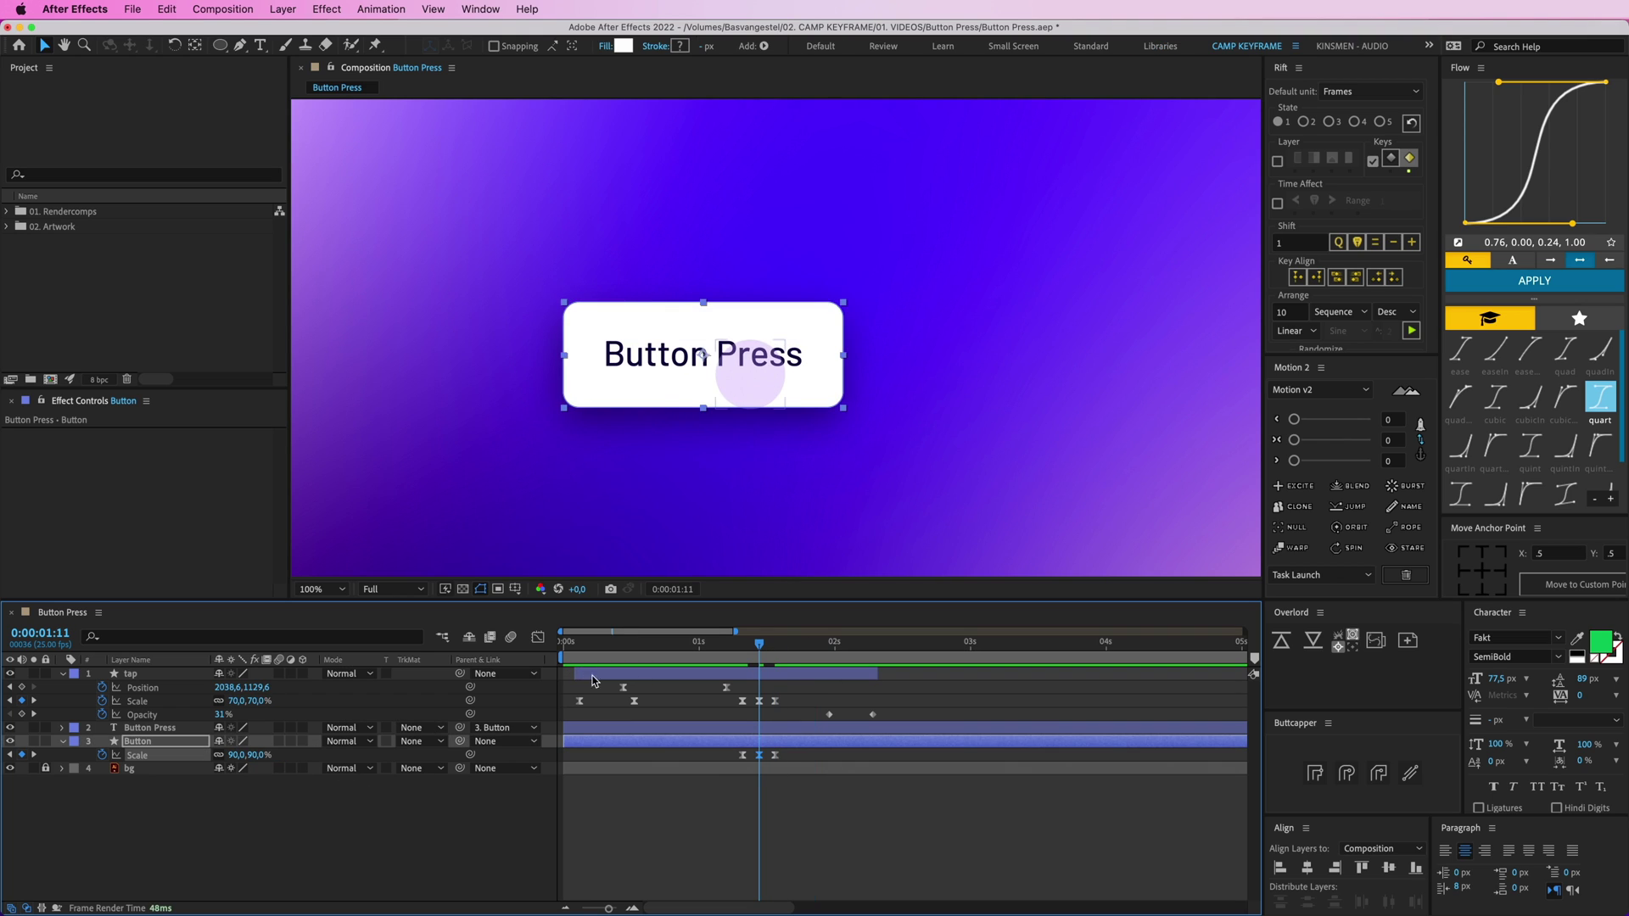
{"action": "left_click_drag", "start_coordinate": [762, 648], "coordinate": [716, 647]}
{"action": "key", "text": "comma"}
{"action": "key", "text": "comma"}
{"action": "key", "text": "space"}
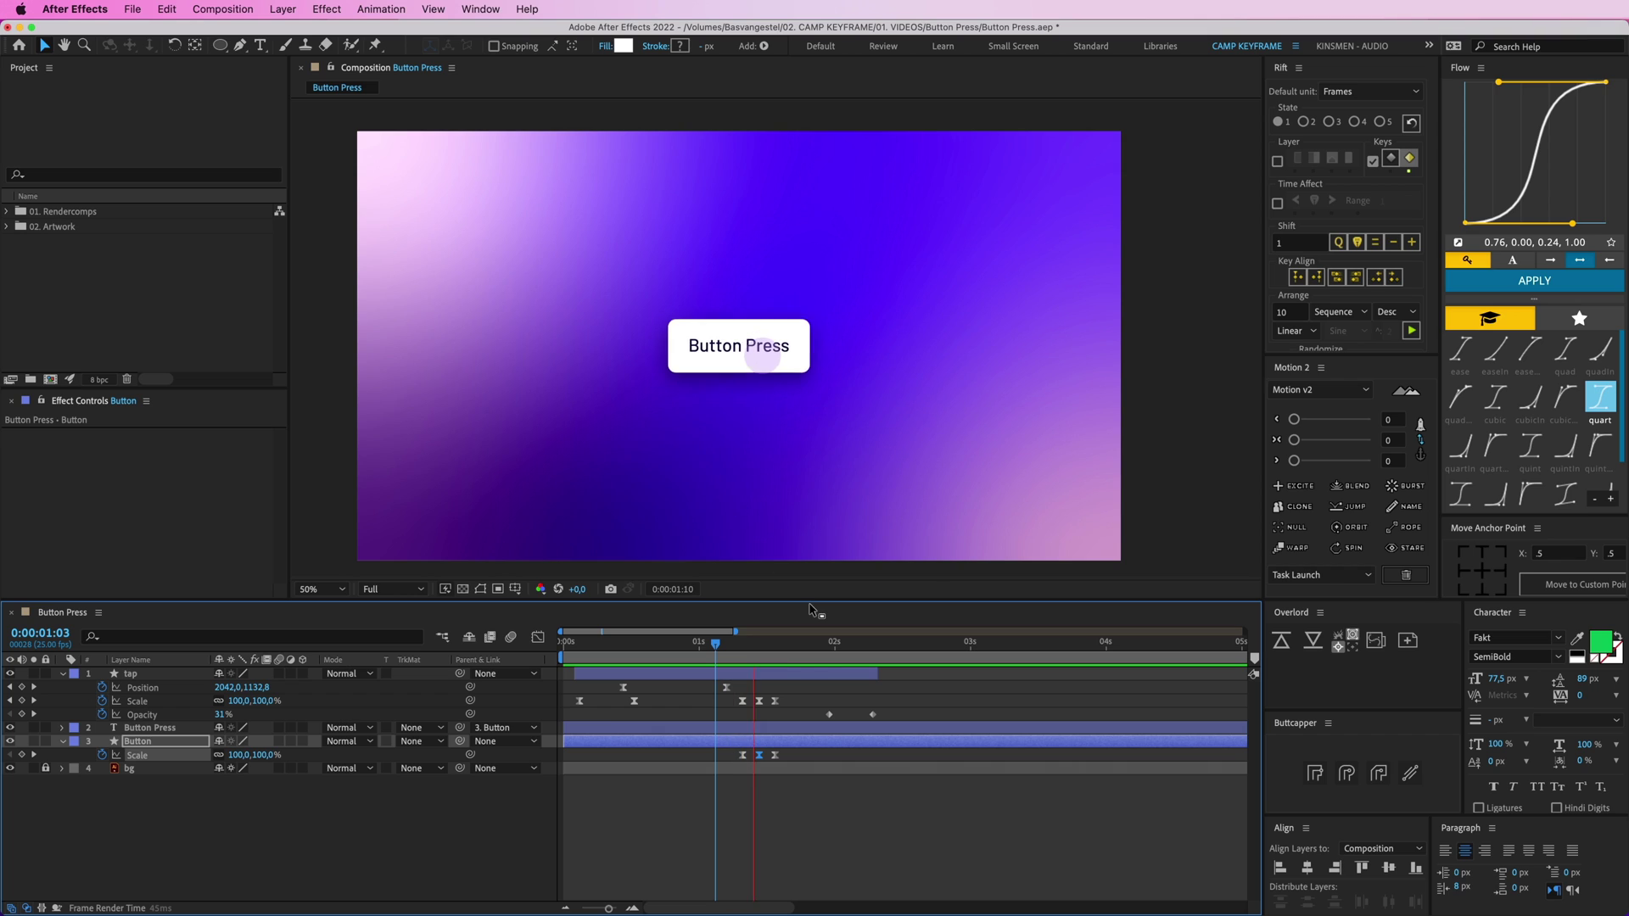
Move the last scale keyframes of the tap and Button layers together to 0:00:01:16 and play the animation from the start
{"action": "left_click_drag", "start_coordinate": [794, 684], "coordinate": [788, 760]}
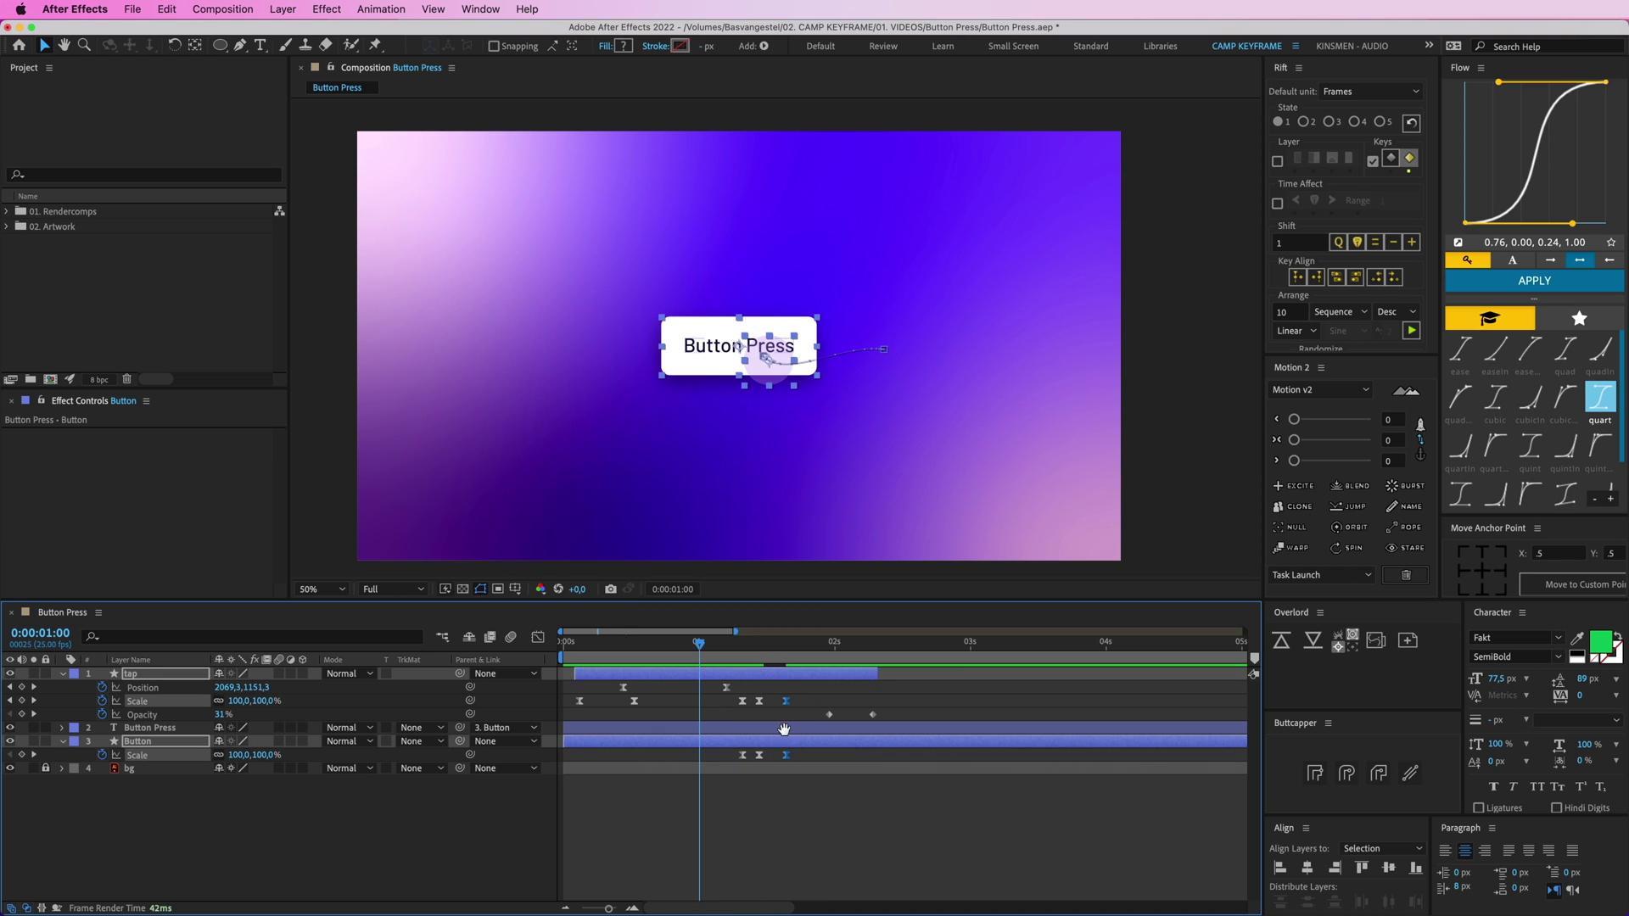
{"action": "key", "text": "space"}
{"action": "left_click_drag", "start_coordinate": [762, 651], "coordinate": [566, 678]}
{"action": "key", "text": "space"}
{"action": "key", "text": "space"}
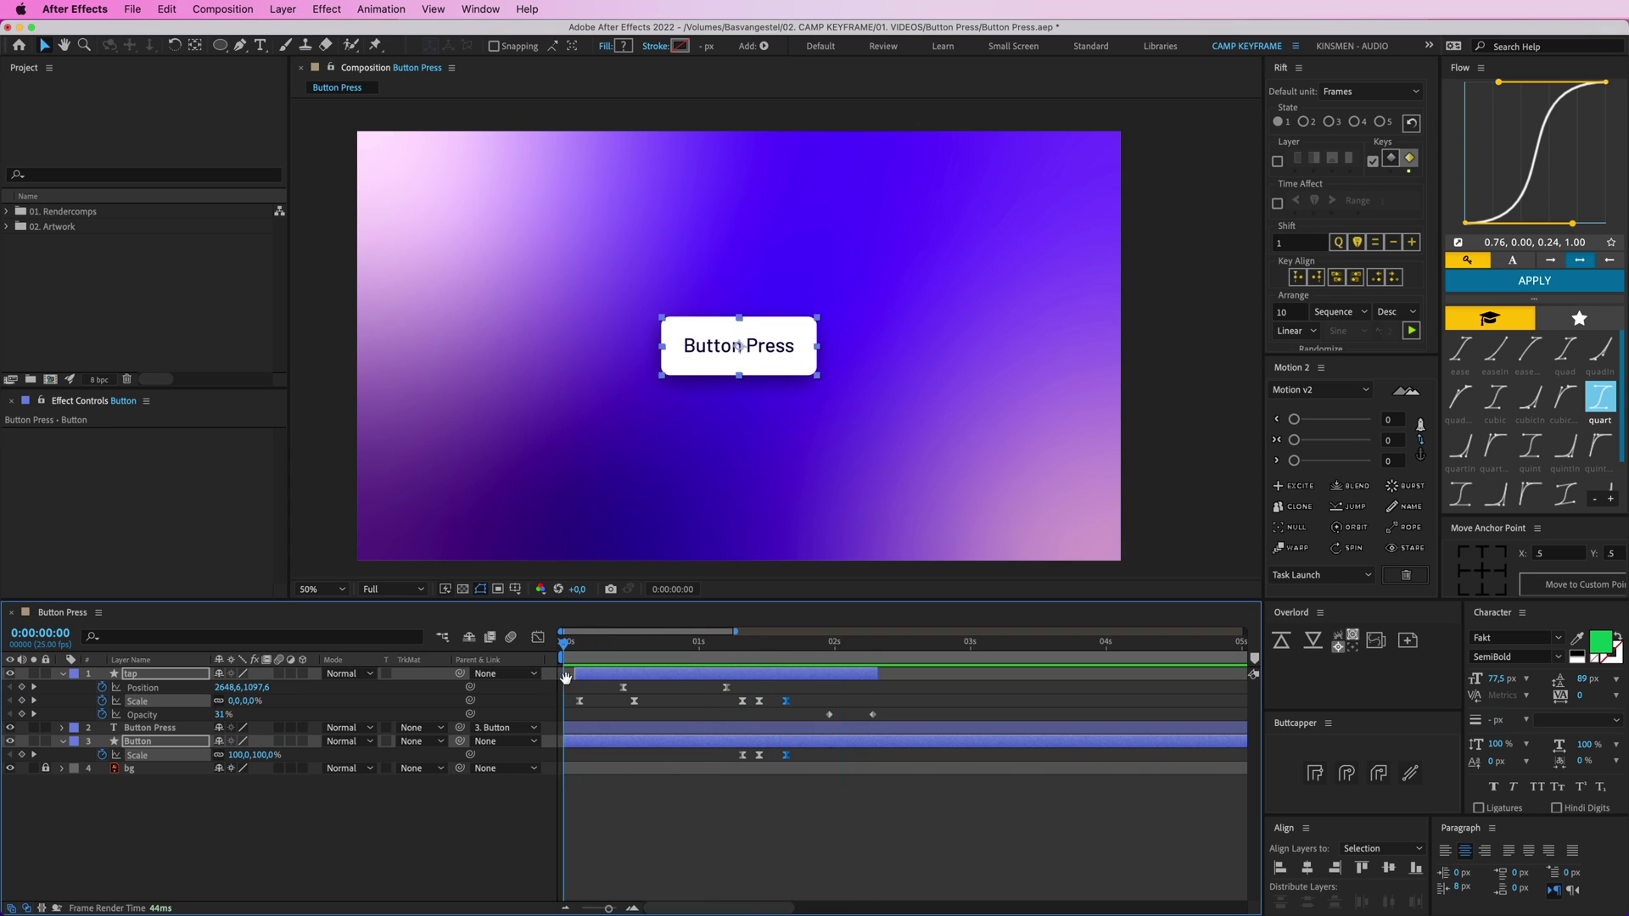
{"action": "key", "text": "space"}
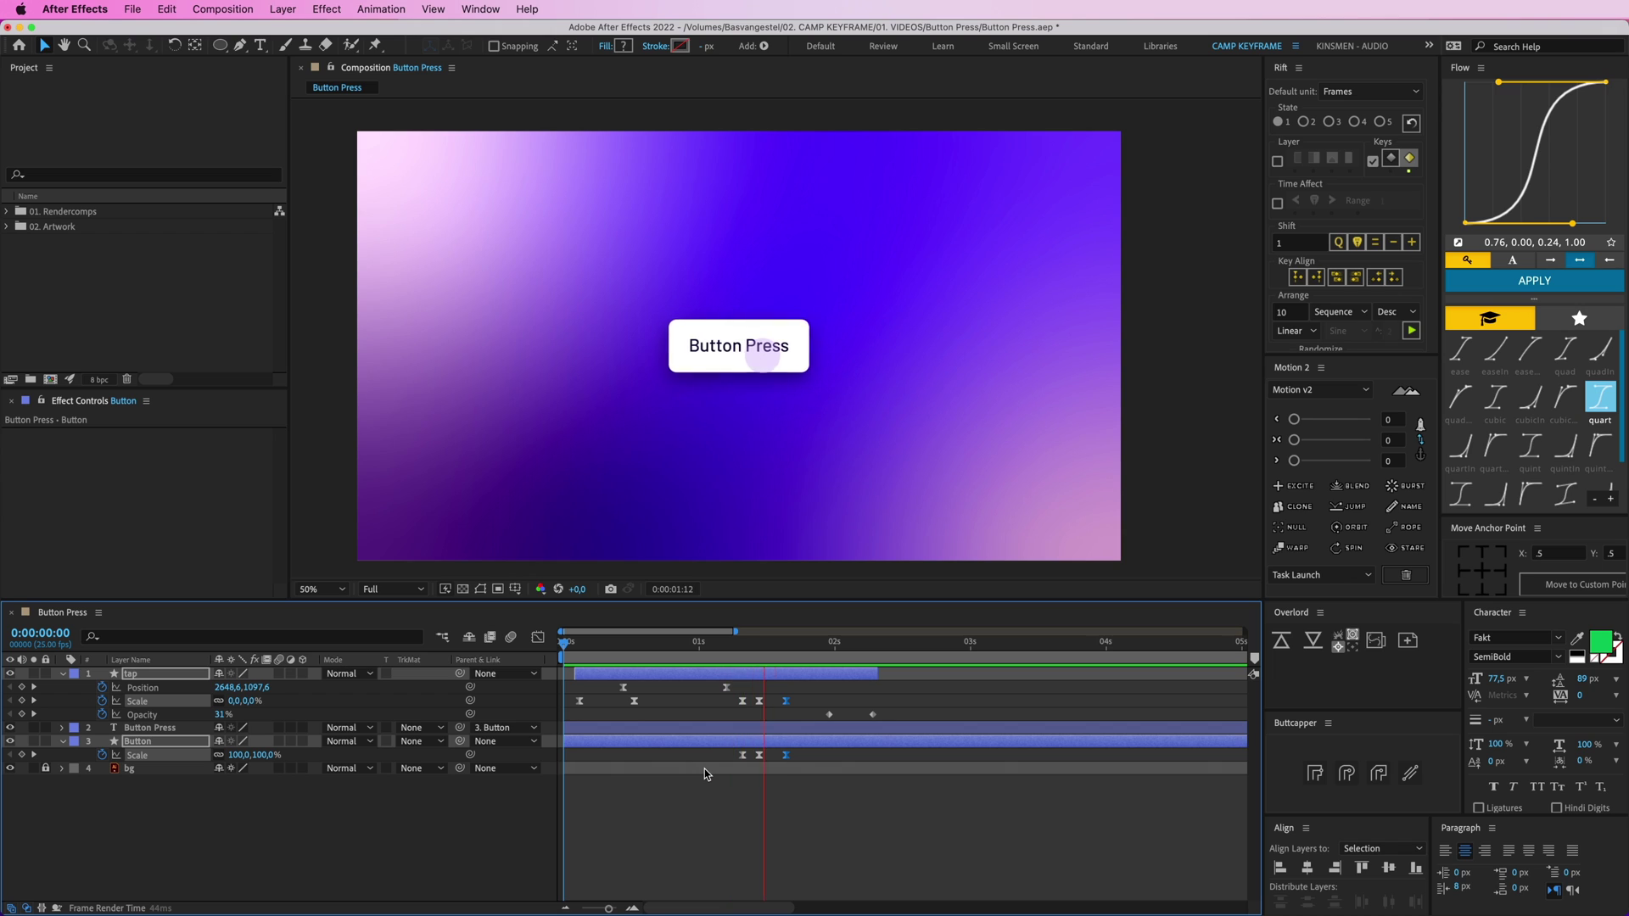
{"action": "key", "text": "space"}
{"action": "left_click_drag", "start_coordinate": [772, 647], "coordinate": [761, 652]}
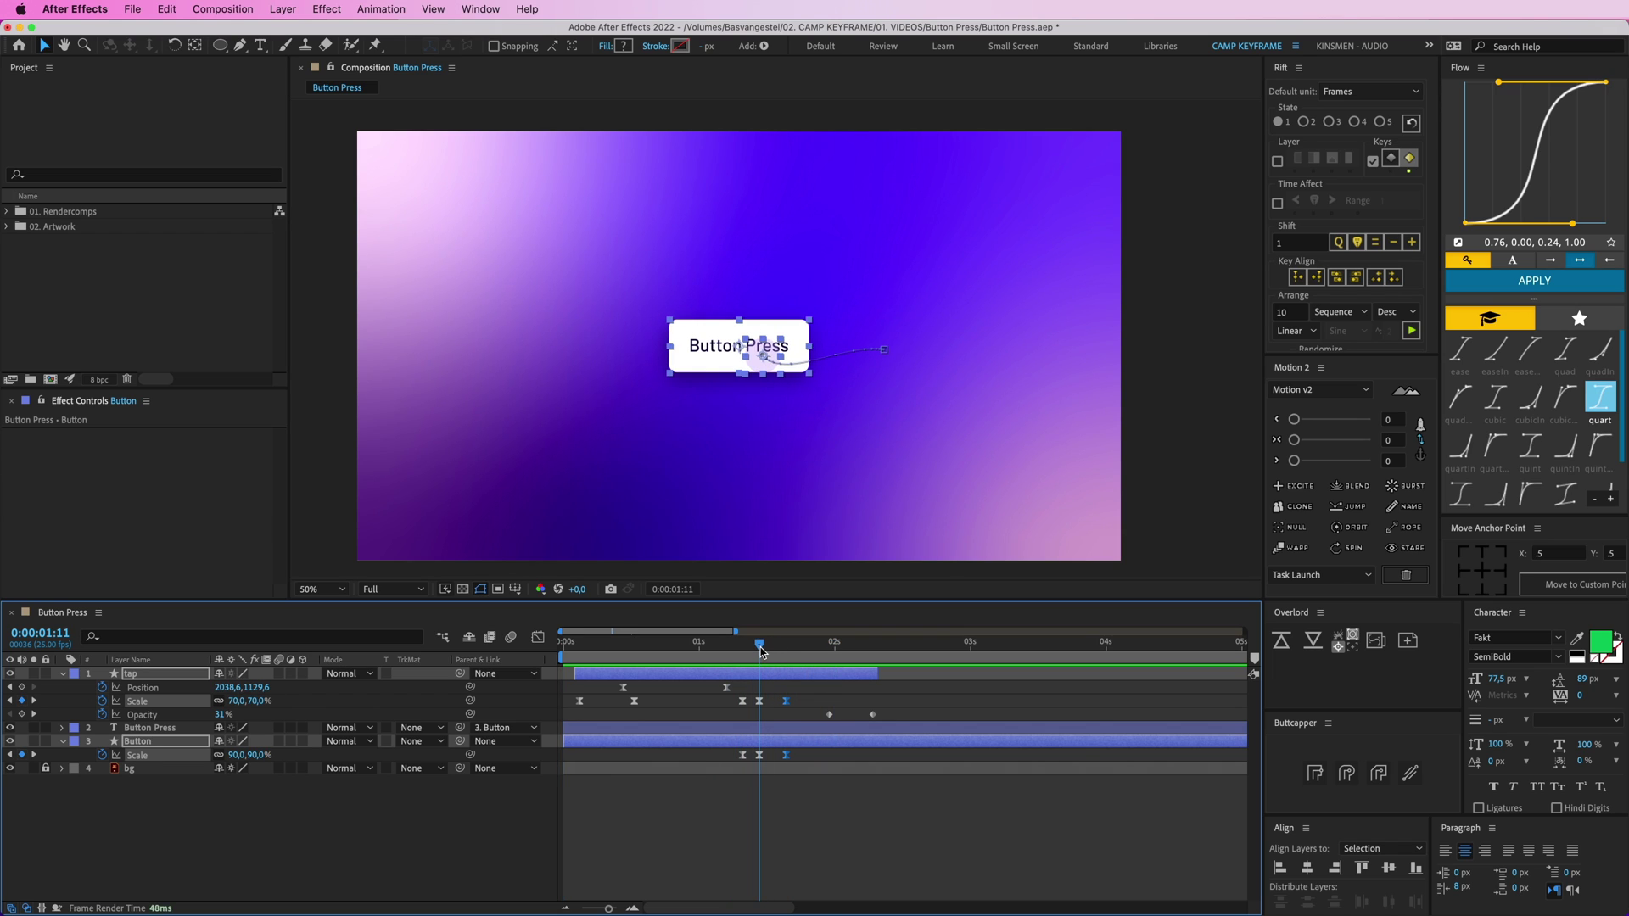
Expand the Button layer's drop shadow style and add starting keyframes for its opacity and size at 0:00:01:08
{"action": "left_click", "coordinate": [745, 795]}
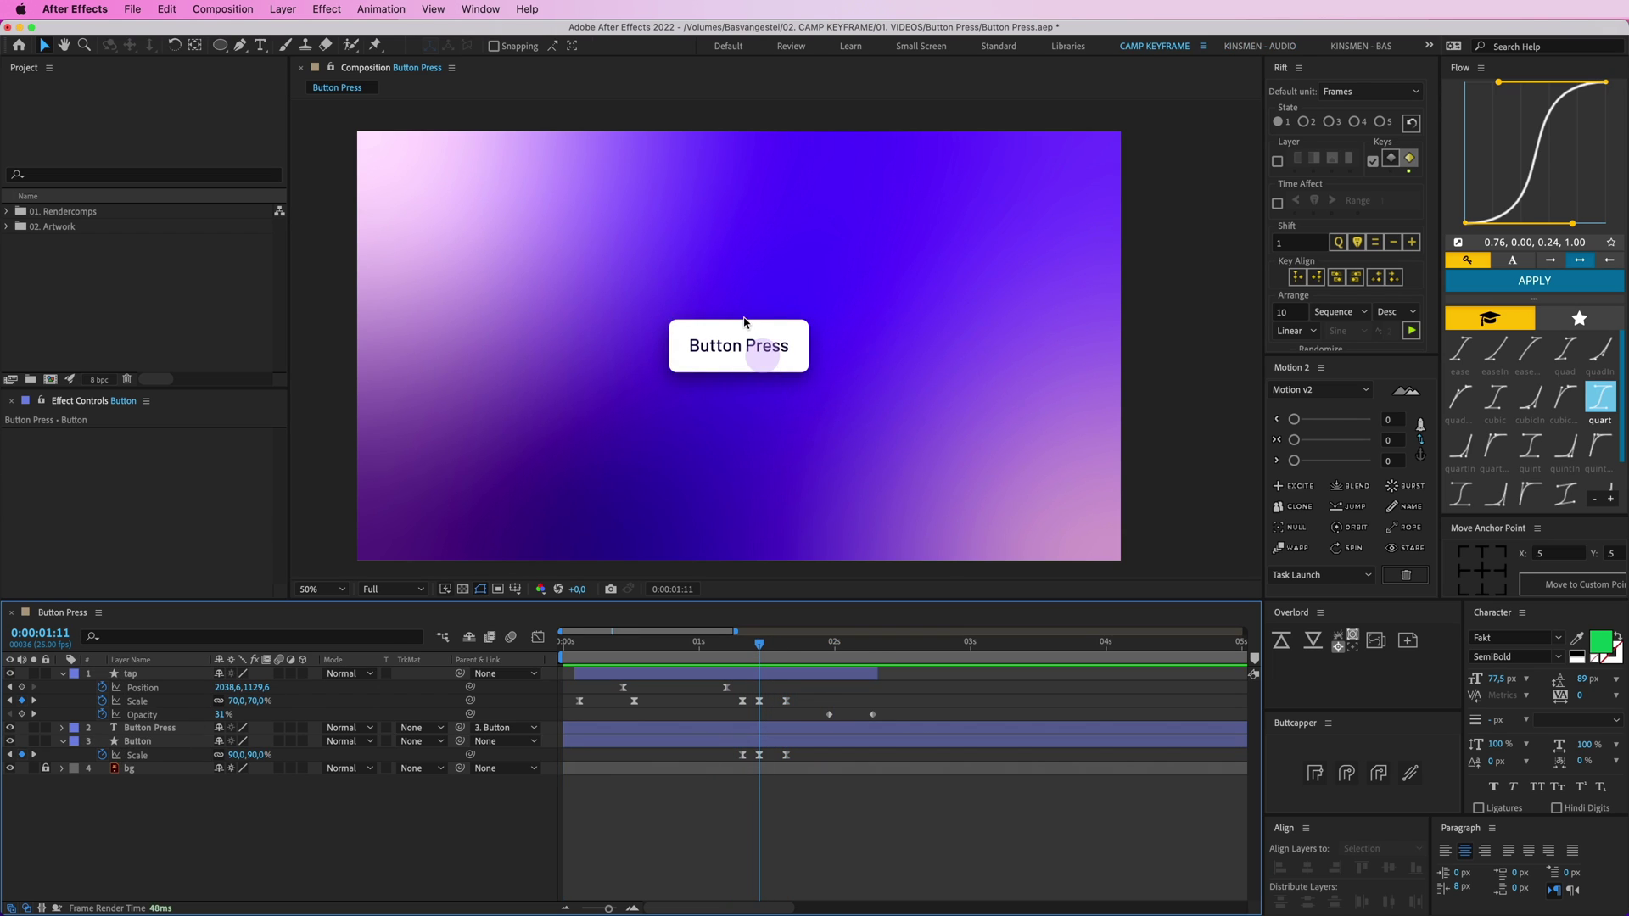
{"action": "key", "text": "period"}
{"action": "left_click", "coordinate": [689, 386]}
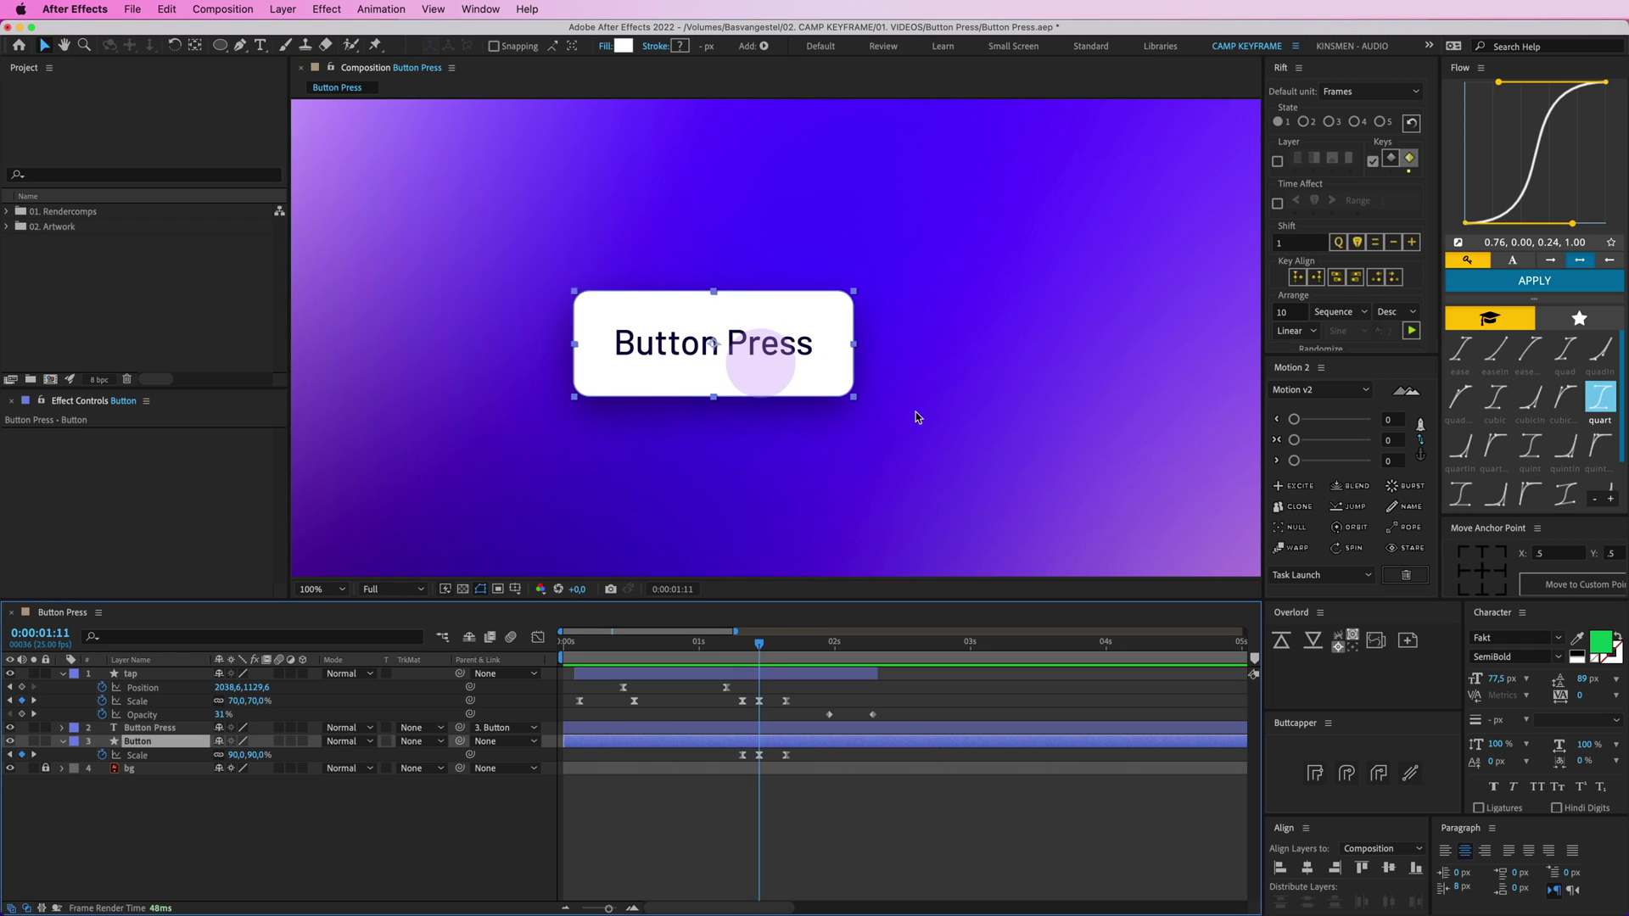
{"action": "left_click", "coordinate": [61, 741]}
{"action": "left_click", "coordinate": [61, 742]}
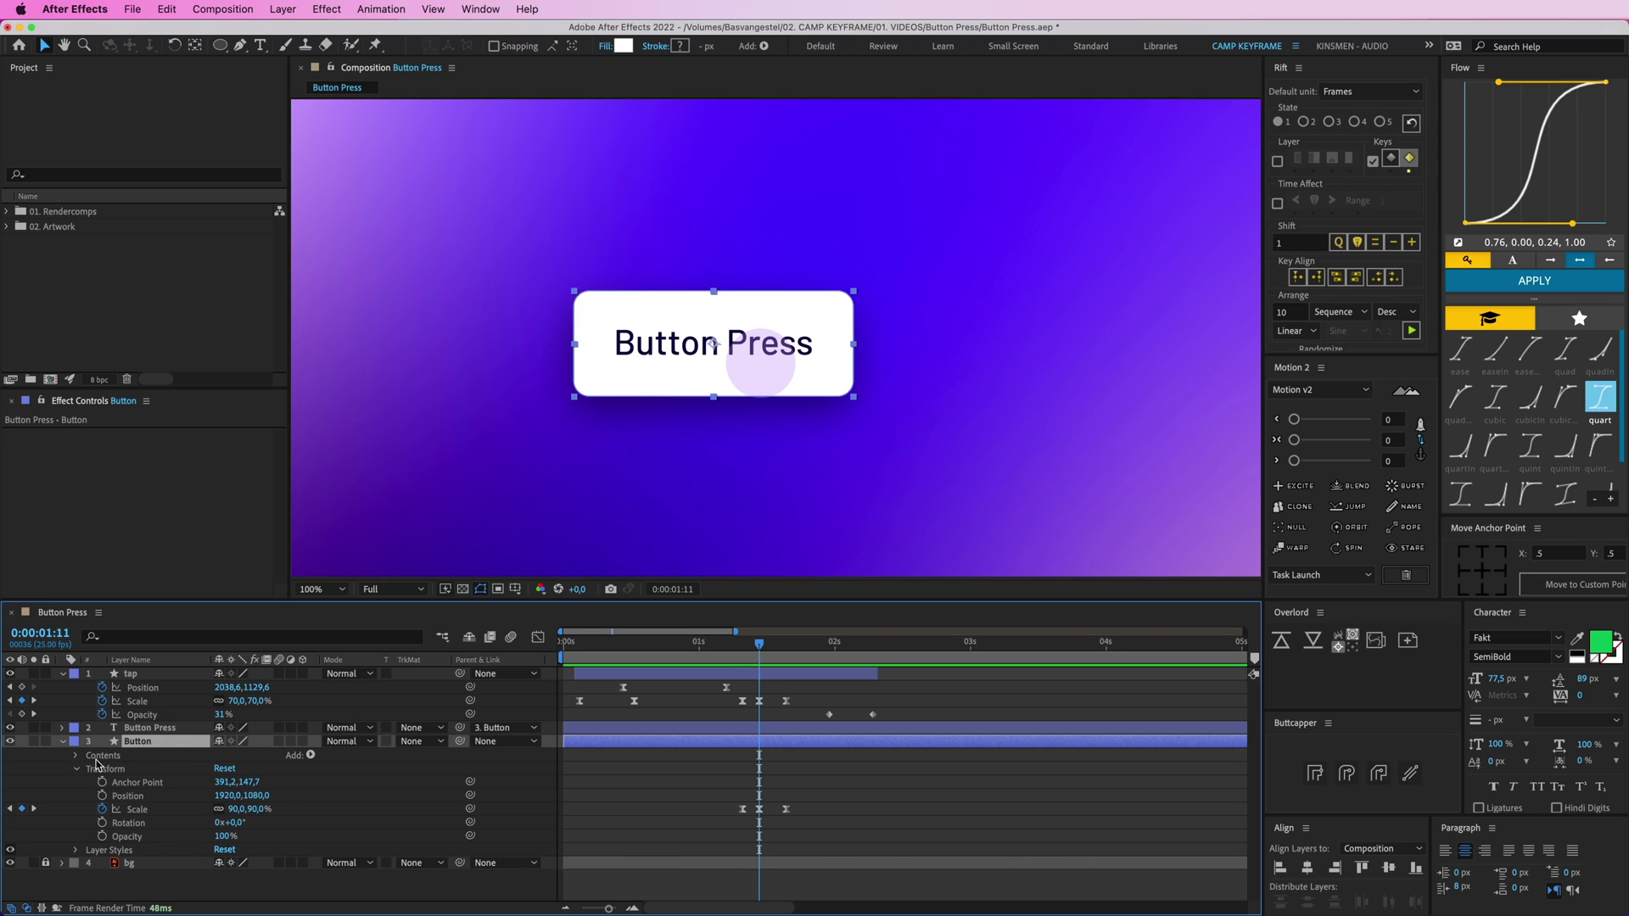
{"action": "left_click", "coordinate": [77, 850]}
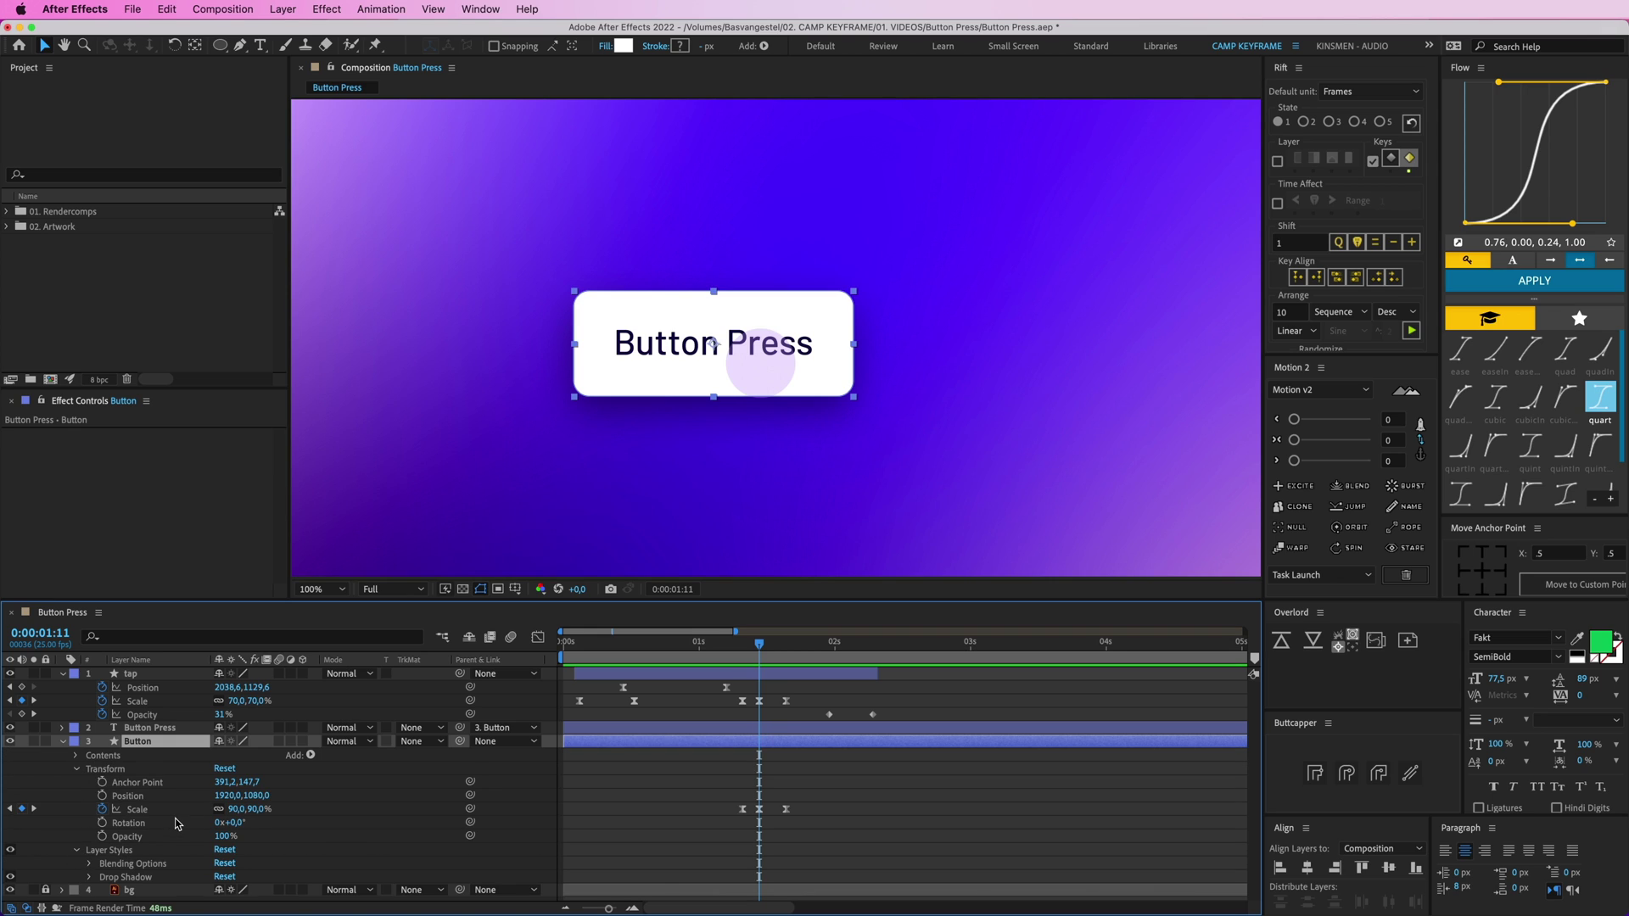
{"action": "left_click", "coordinate": [90, 878]}
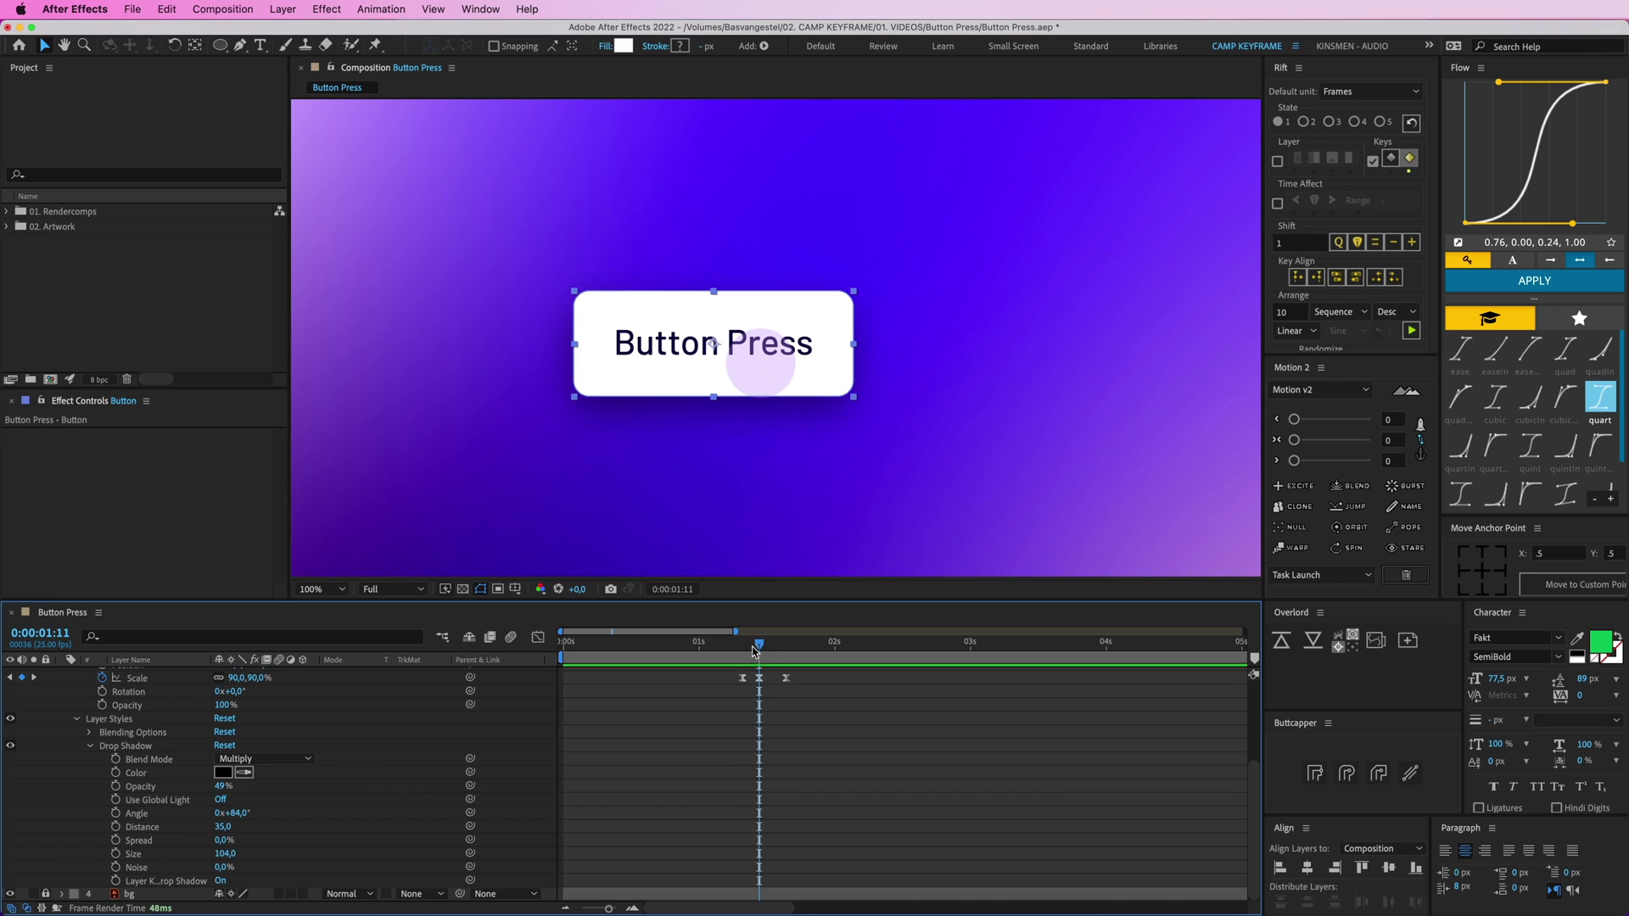
{"action": "left_click_drag", "start_coordinate": [755, 651], "coordinate": [743, 651]}
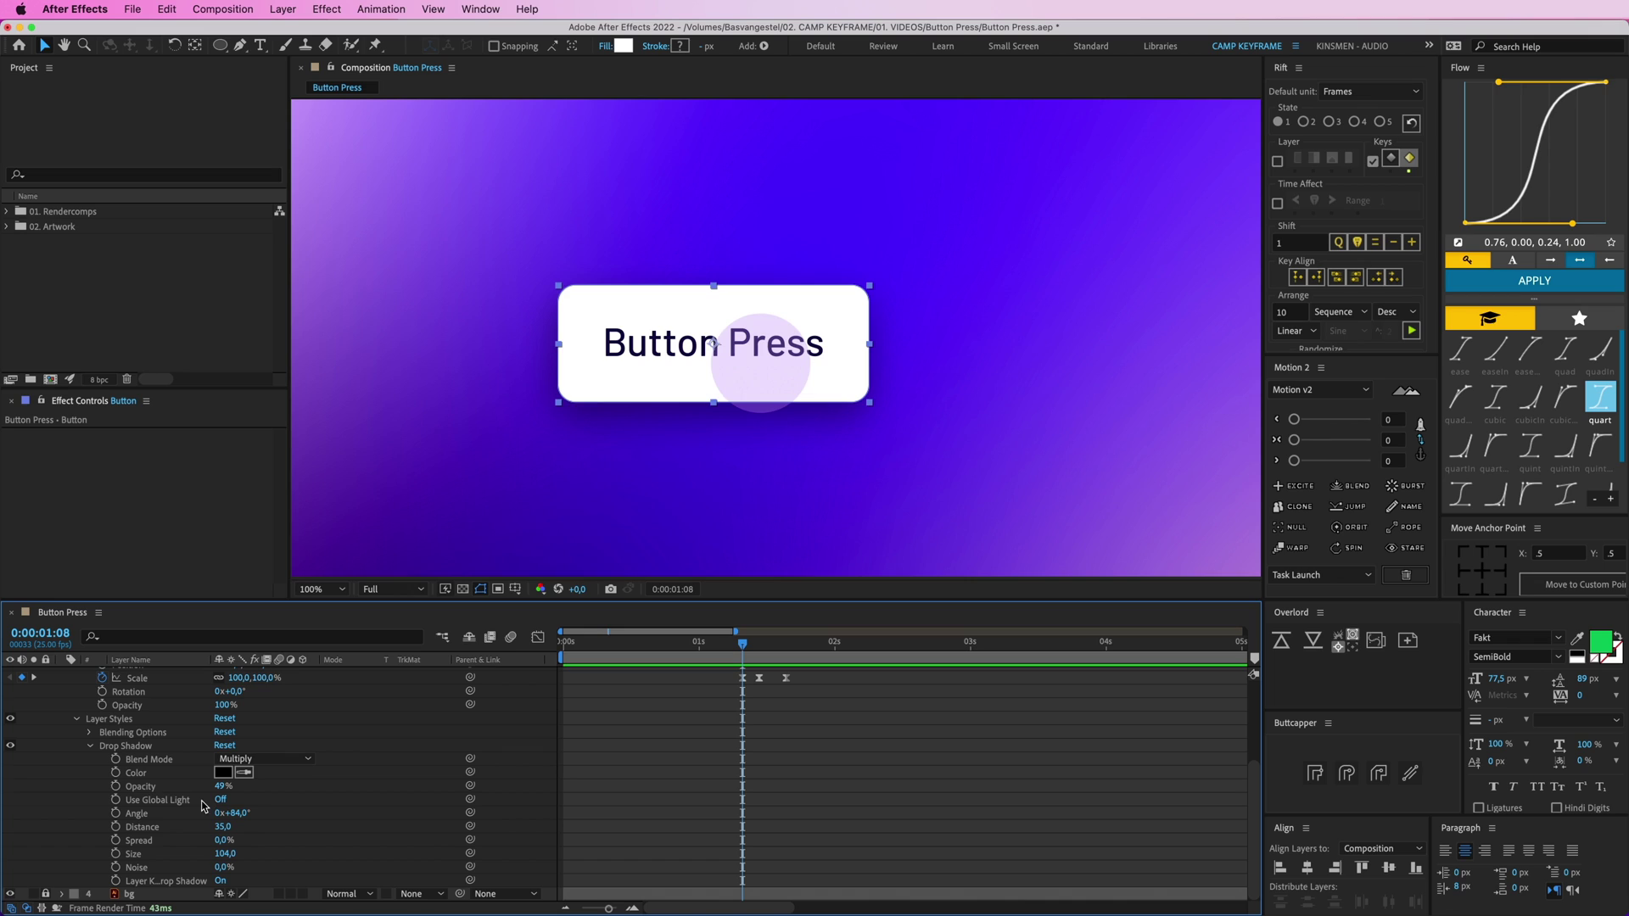
{"action": "left_click", "coordinate": [115, 855]}
{"action": "left_click", "coordinate": [115, 786]}
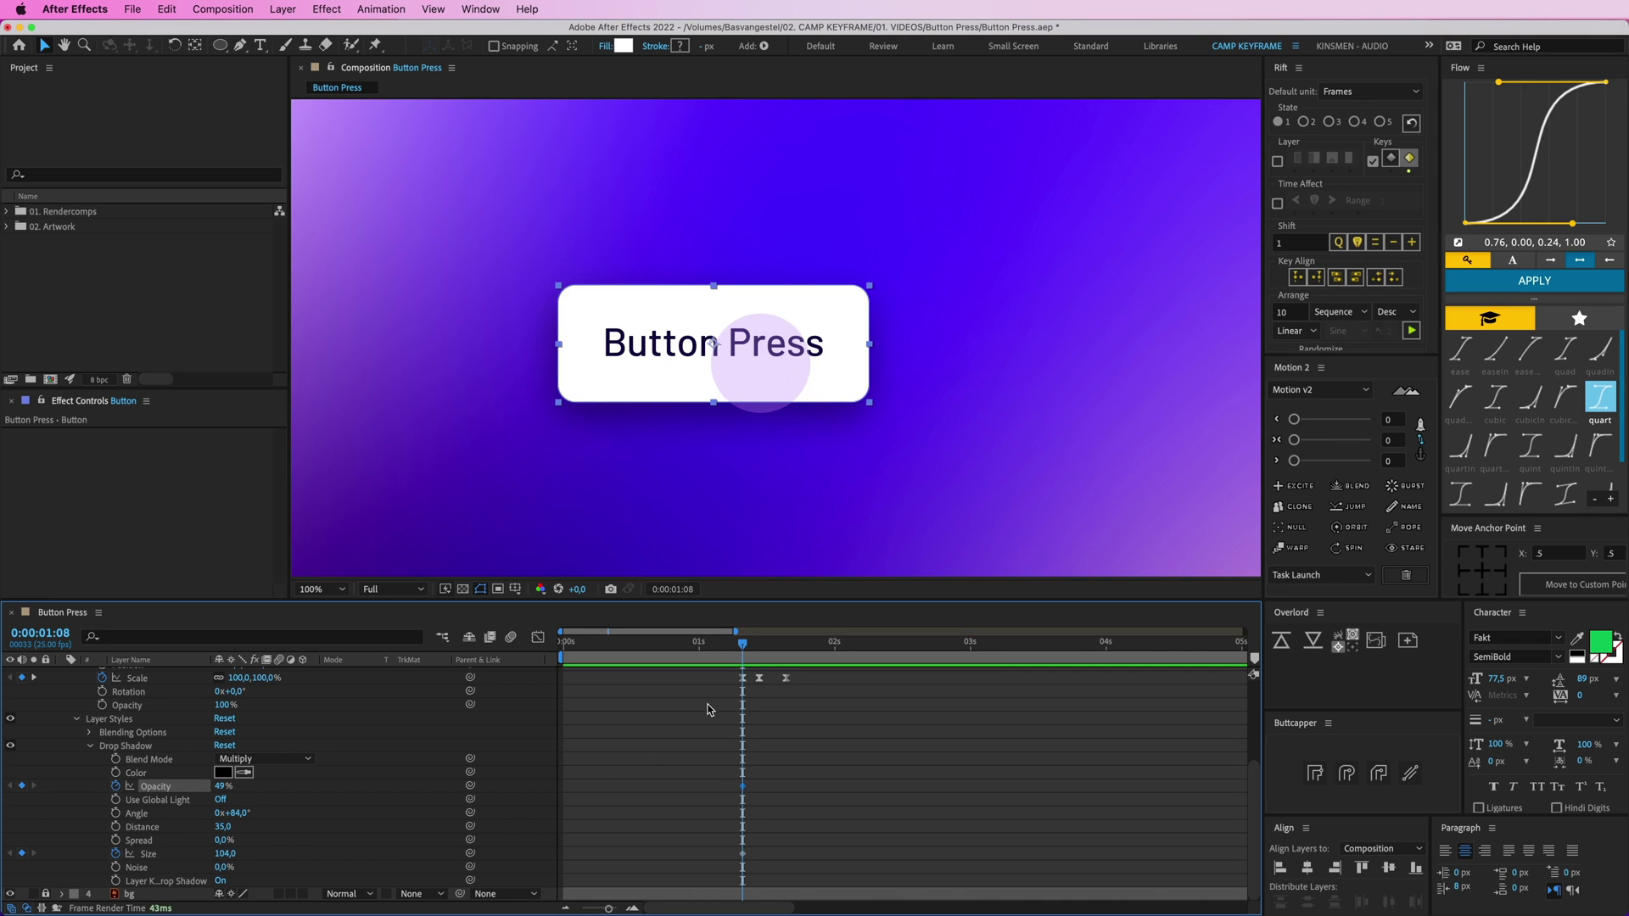
Copy the drop shadow's opacity and size keyframes to 0:00:01:16
{"action": "left_click", "coordinate": [775, 721]}
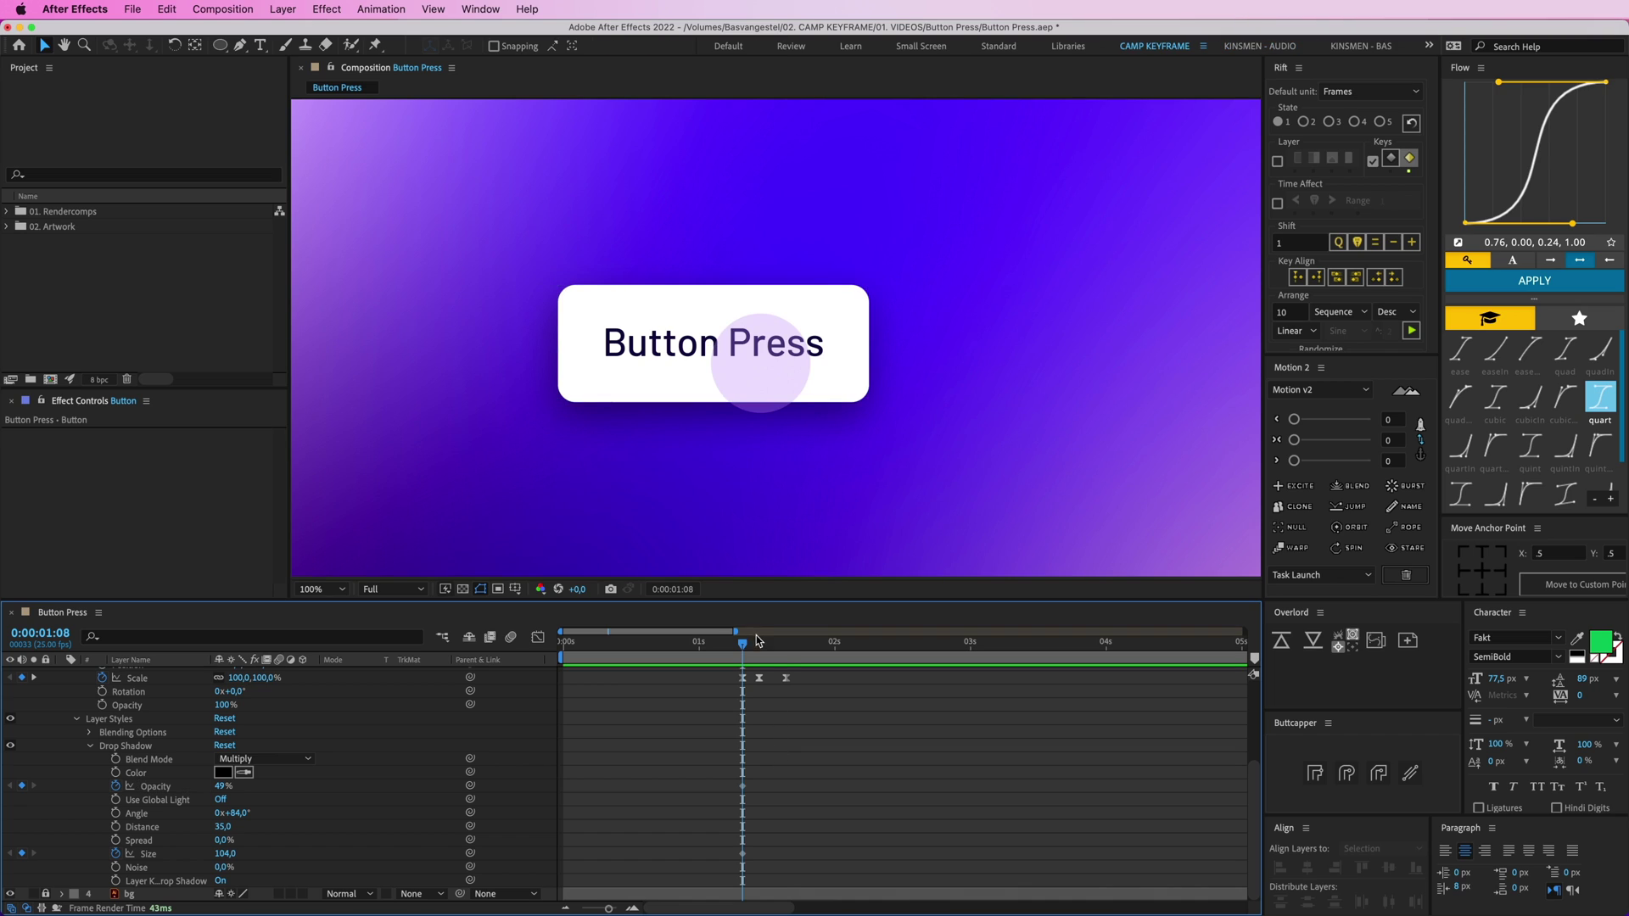
{"action": "left_click", "coordinate": [785, 646]}
{"action": "left_click_drag", "start_coordinate": [751, 780], "coordinate": [724, 865]}
{"action": "key", "text": "super+c"}
{"action": "key", "text": "super+v"}
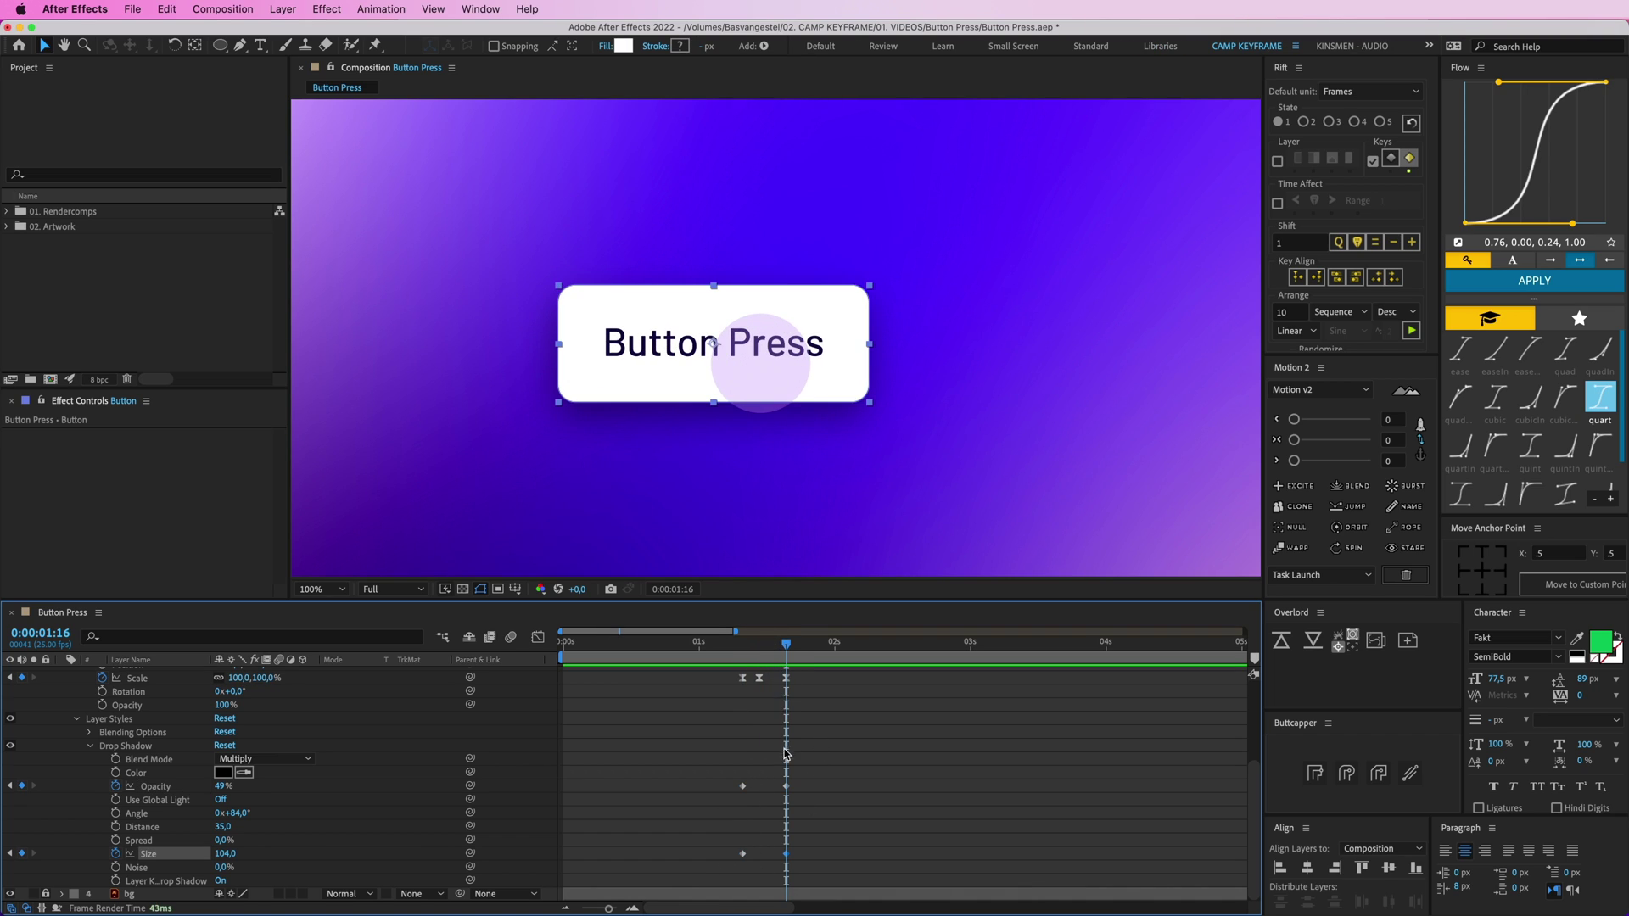
At 0:00:01:11, set the Button layer's drop shadow size to 42 and its opacity to 58%
{"action": "left_click", "coordinate": [760, 647]}
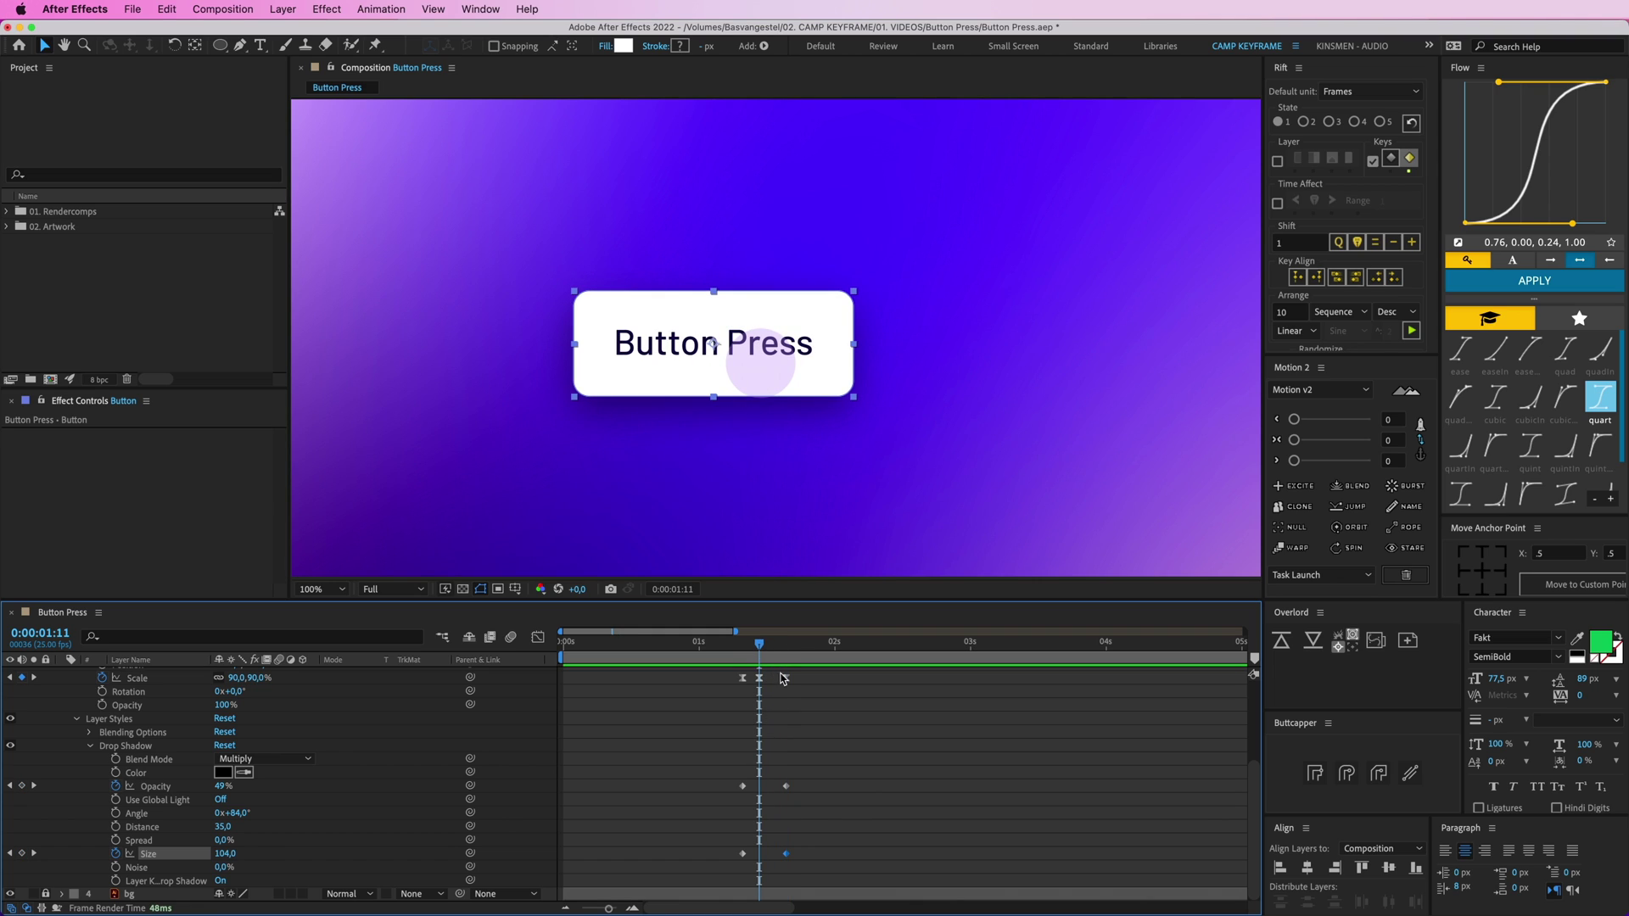
{"action": "left_click", "coordinate": [722, 758]}
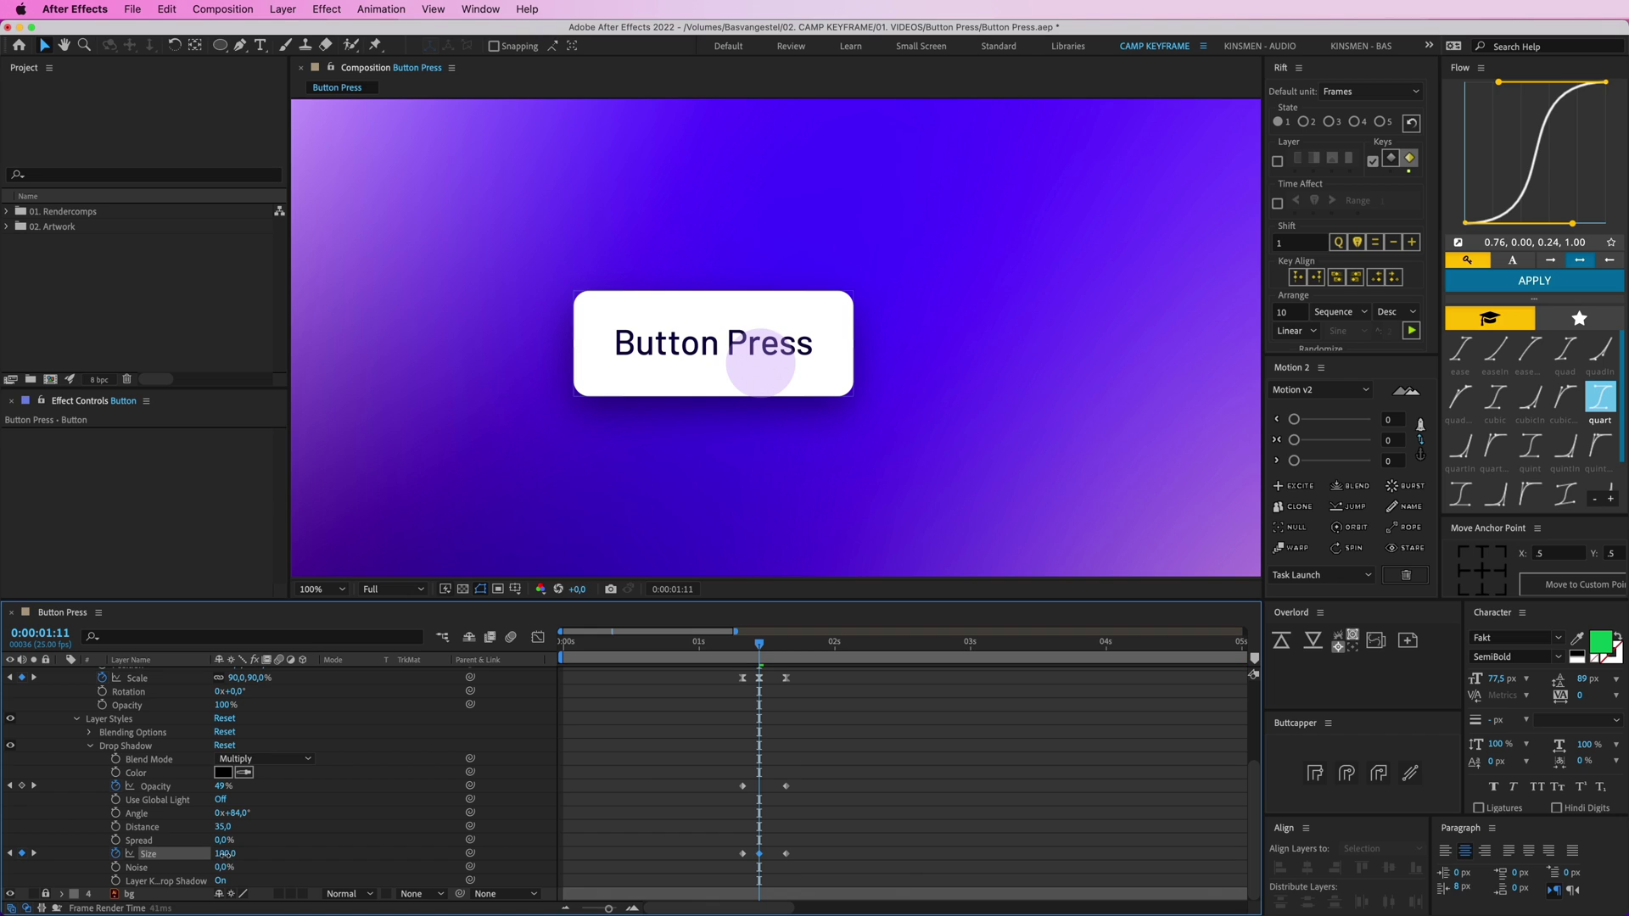
{"action": "left_click_drag", "start_coordinate": [226, 855], "coordinate": [217, 853]}
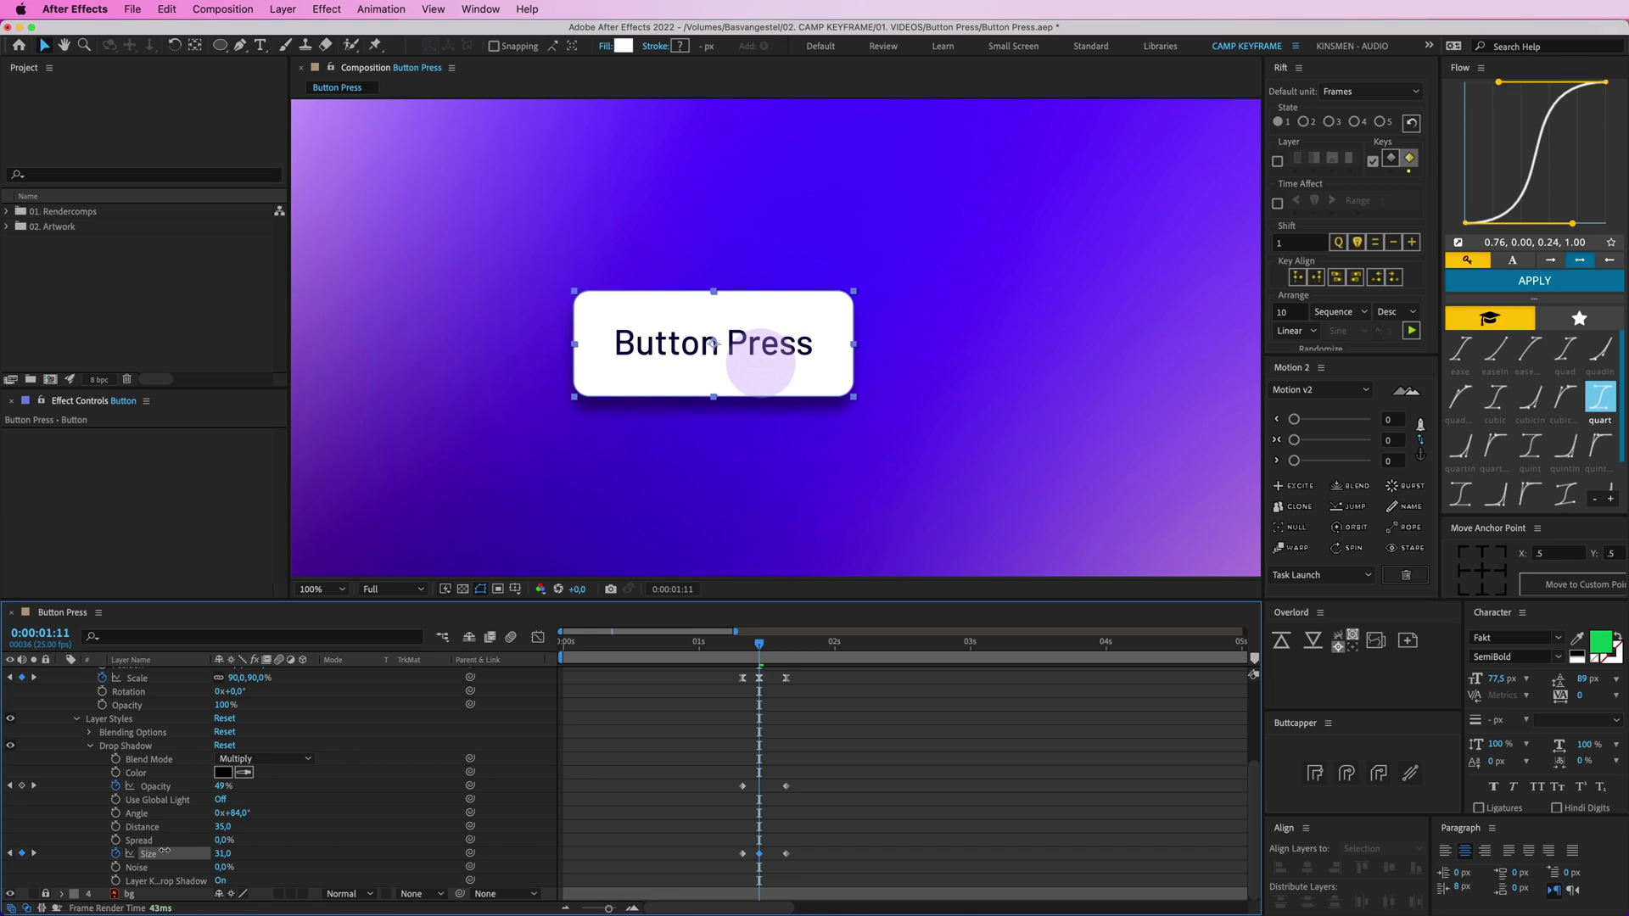
{"action": "left_click_drag", "start_coordinate": [164, 851], "coordinate": [161, 851]}
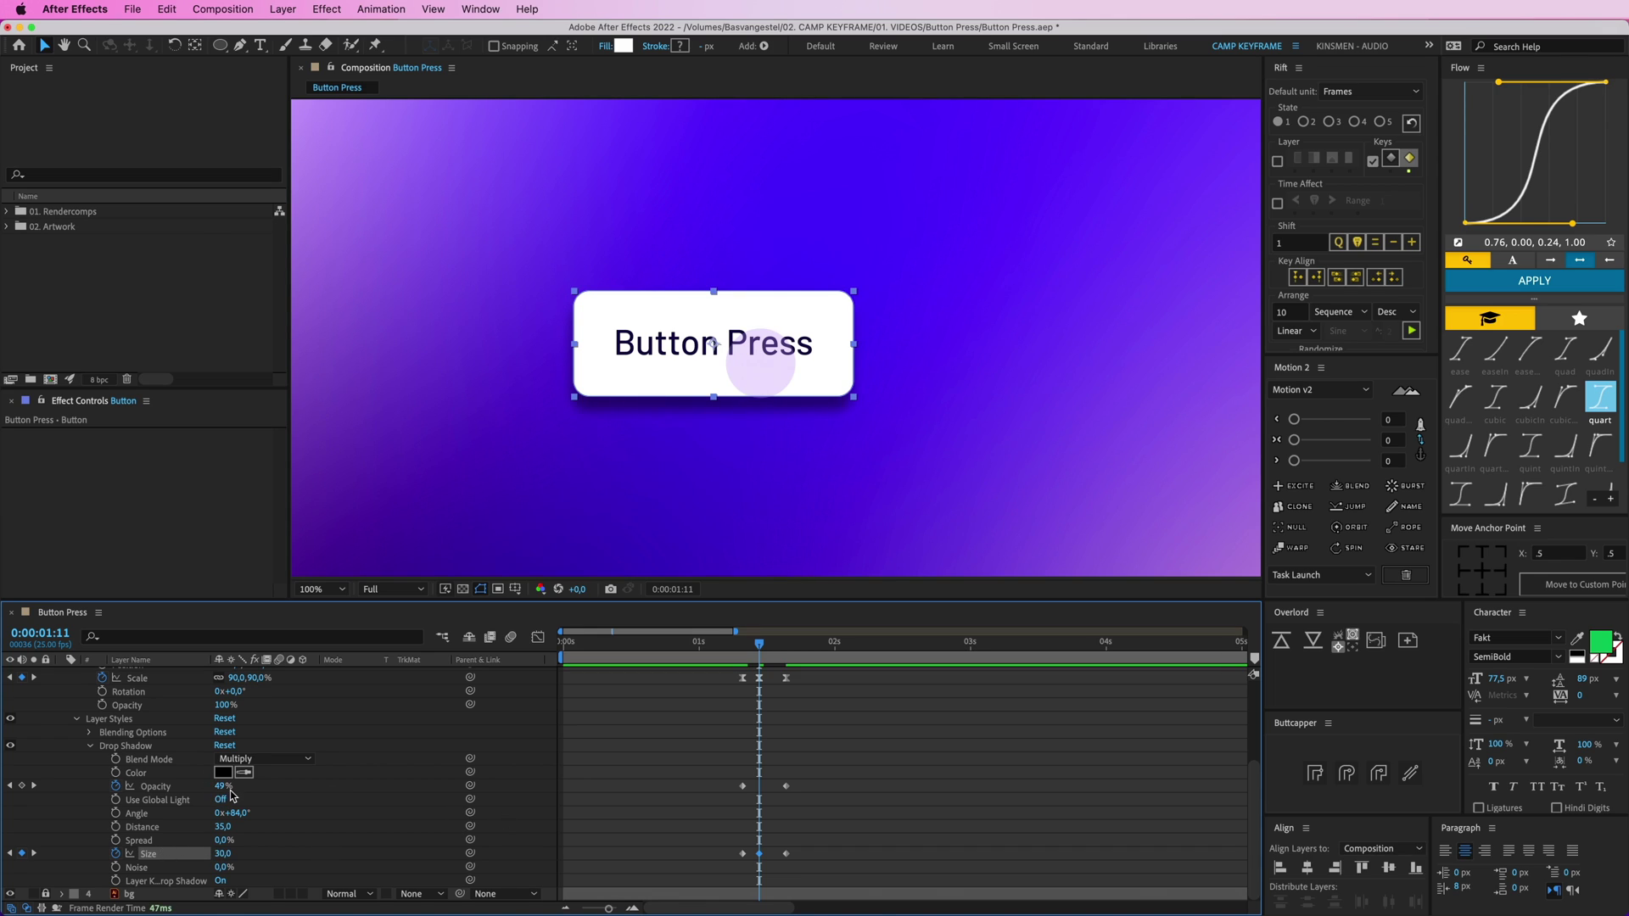
{"action": "left_click_drag", "start_coordinate": [221, 787], "coordinate": [226, 788]}
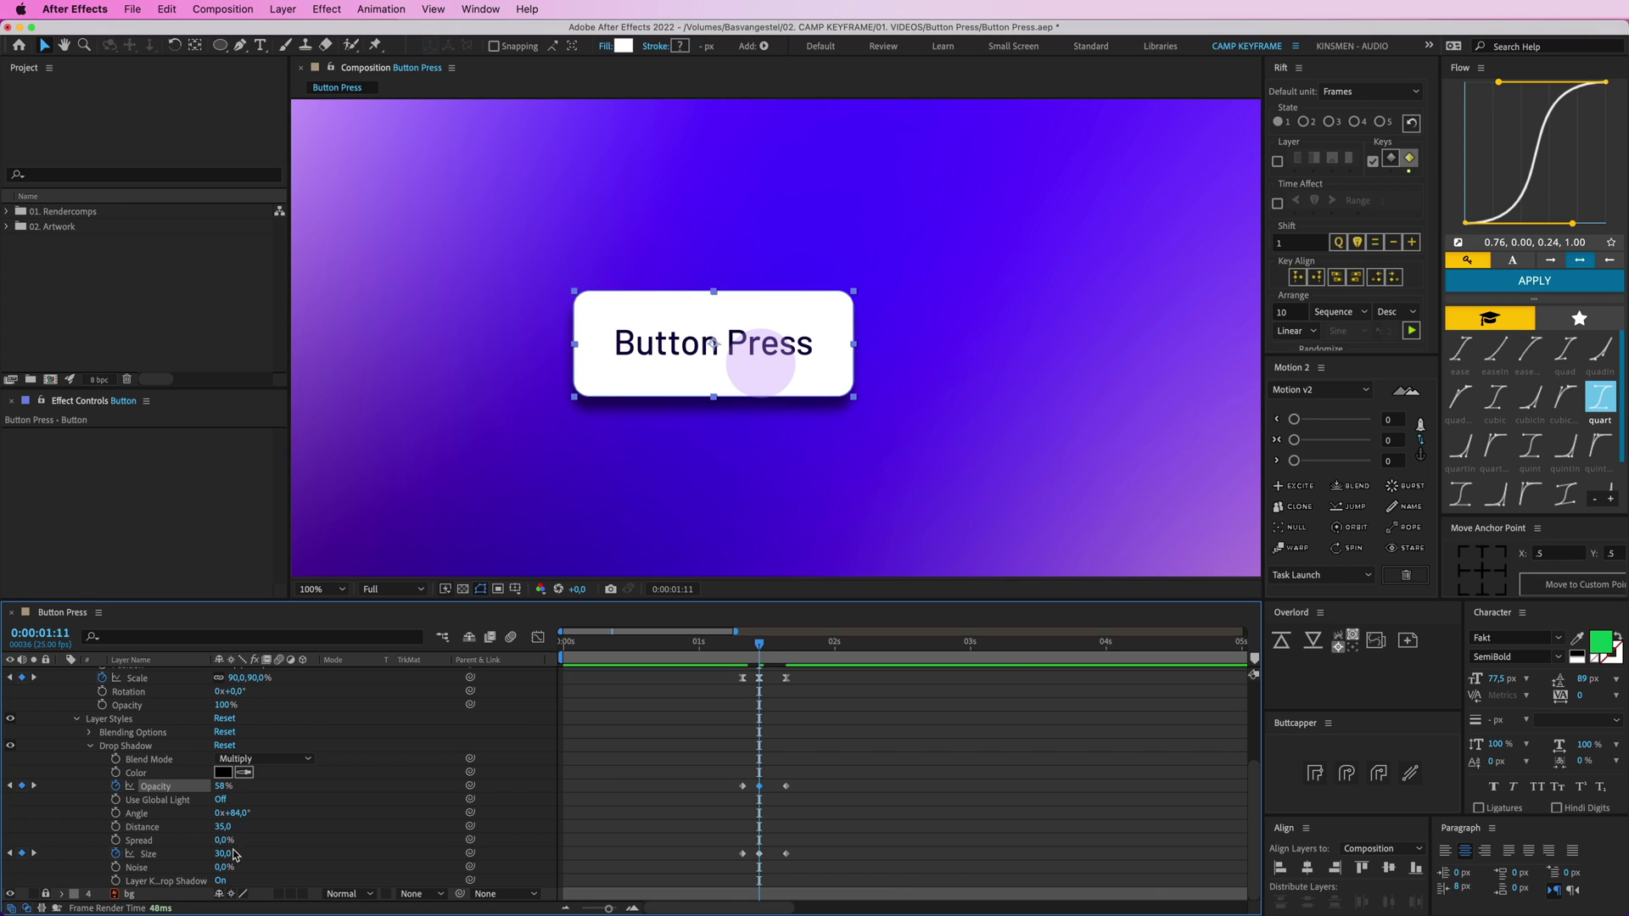
{"action": "left_click_drag", "start_coordinate": [224, 855], "coordinate": [230, 854]}
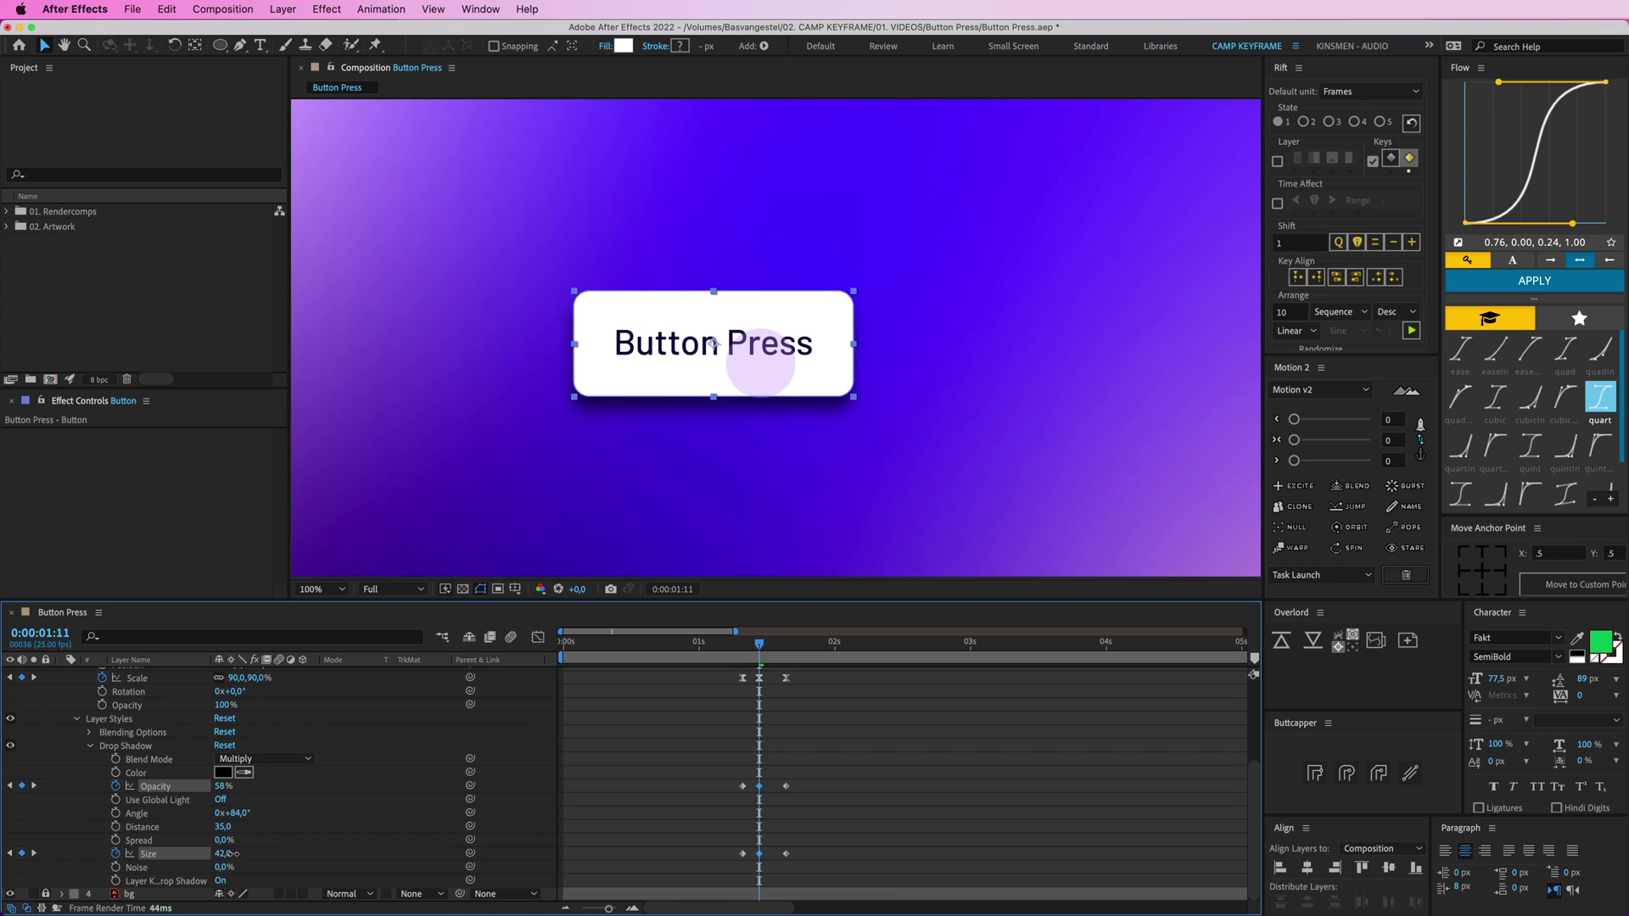
{"action": "left_click", "coordinate": [367, 808]}
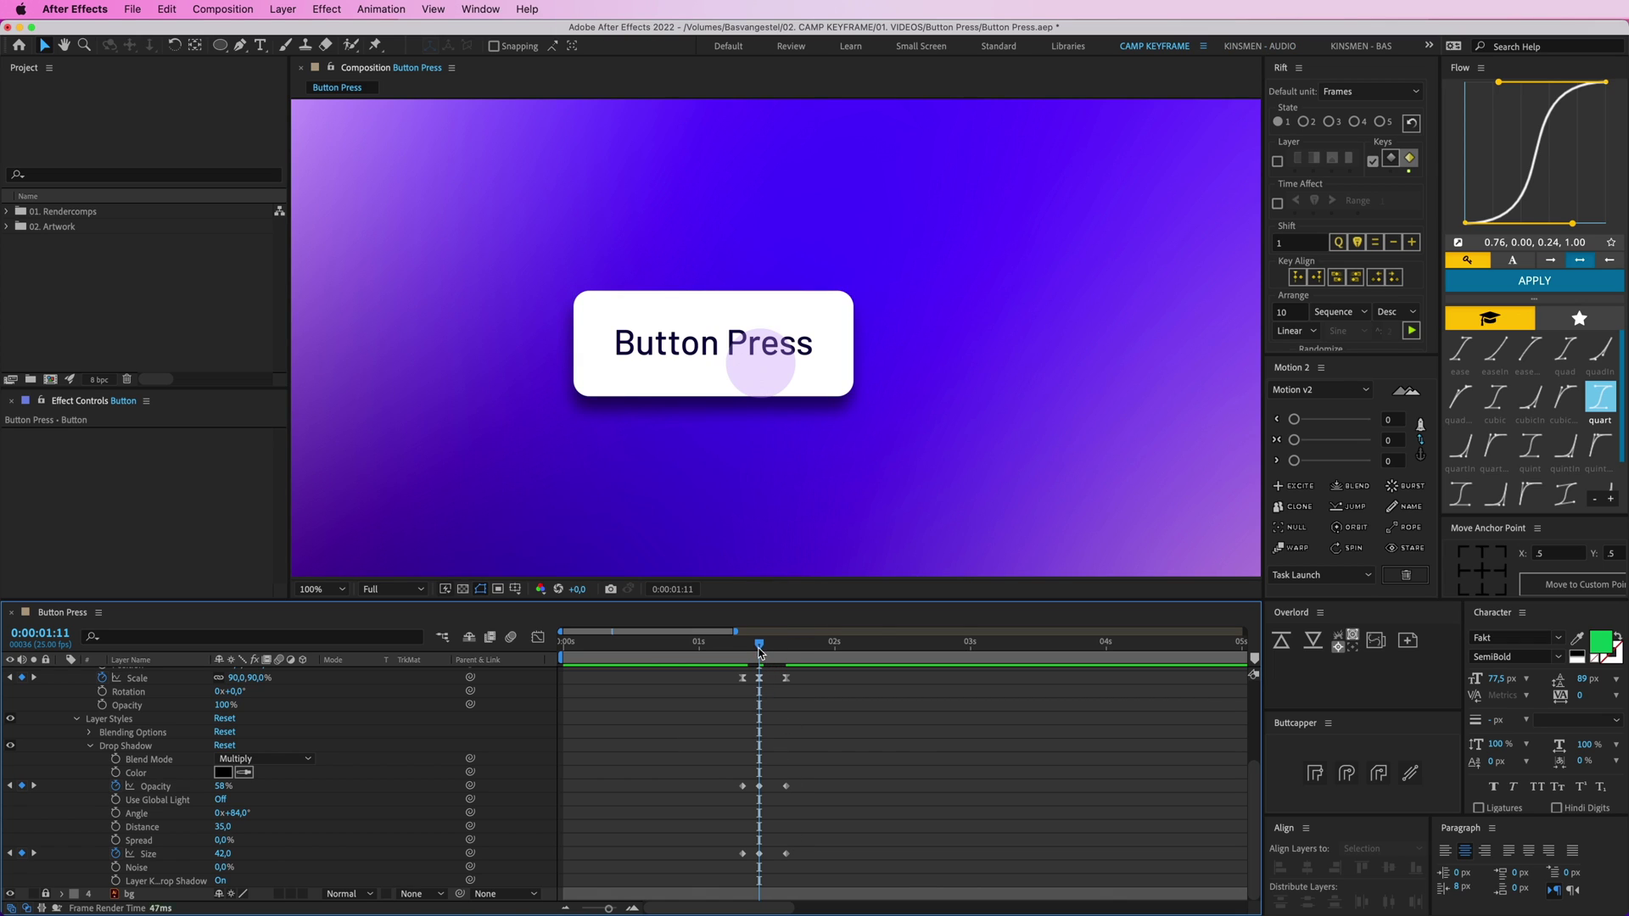
Apply the 0.76, 0.00, 0.24, 1.00 easing curve to all drop shadow opacity and size keyframes and preview the press
{"action": "mouse_move", "coordinate": [760, 652]}
{"action": "left_mouse_down"}
{"action": "mouse_move", "coordinate": [746, 652]}
{"action": "mouse_move", "coordinate": [770, 651]}
{"action": "left_mouse_up"}
{"action": "left_click_drag", "start_coordinate": [818, 765], "coordinate": [708, 886]}
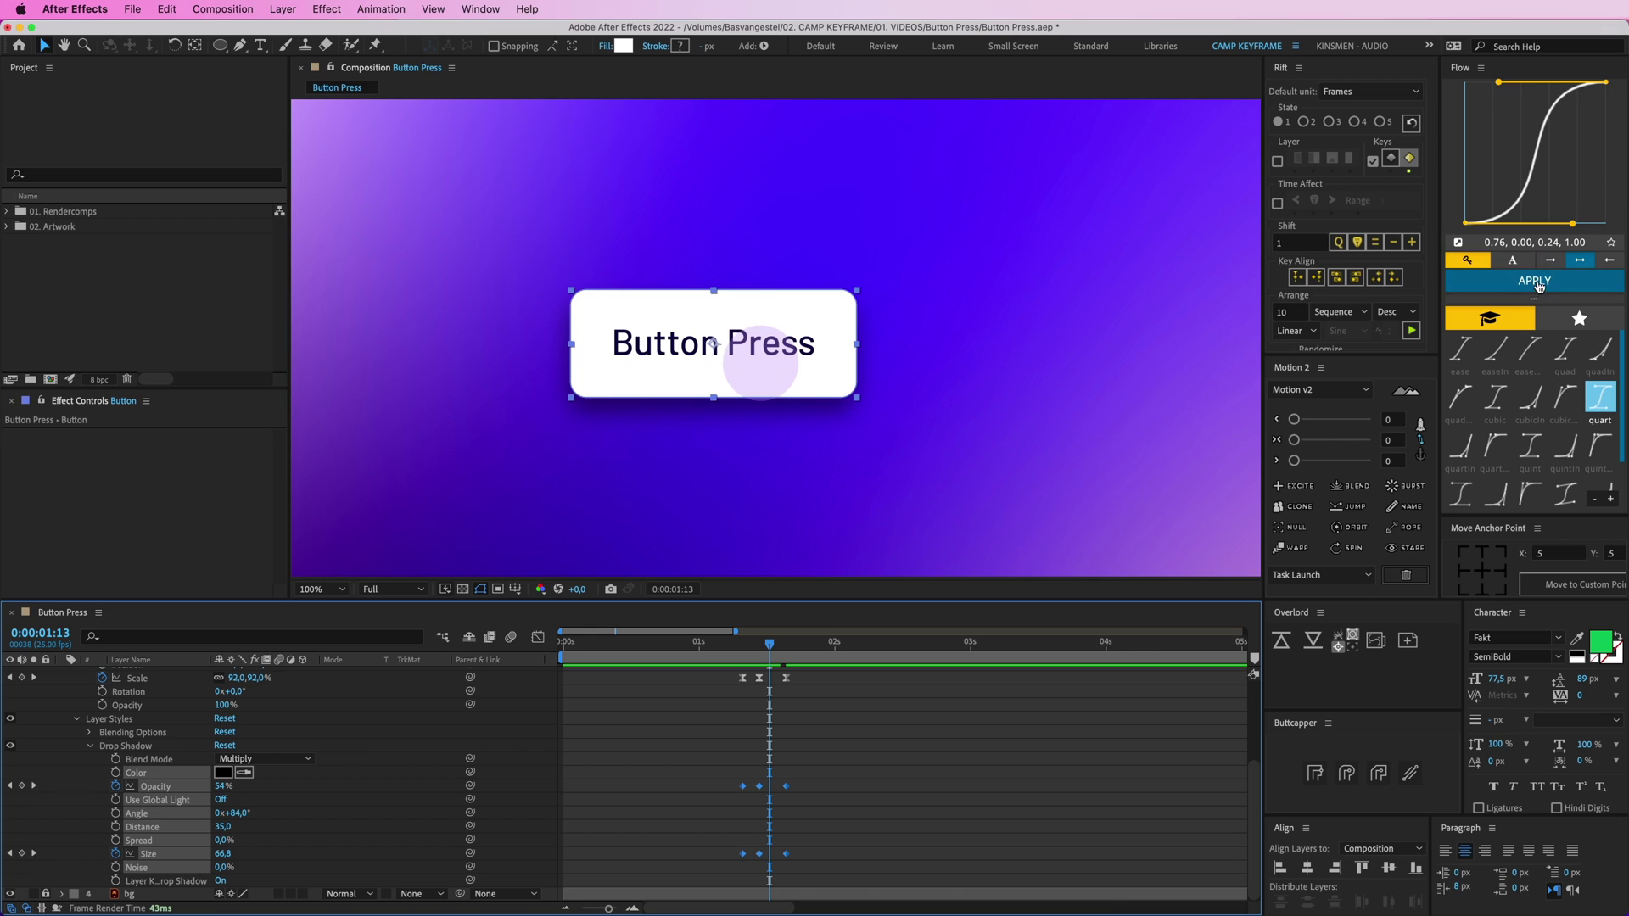
{"action": "left_click", "coordinate": [1540, 287]}
{"action": "left_click", "coordinate": [848, 781]}
{"action": "left_click_drag", "start_coordinate": [746, 651], "coordinate": [683, 647]}
{"action": "key", "text": "space"}
{"action": "key", "text": "space"}
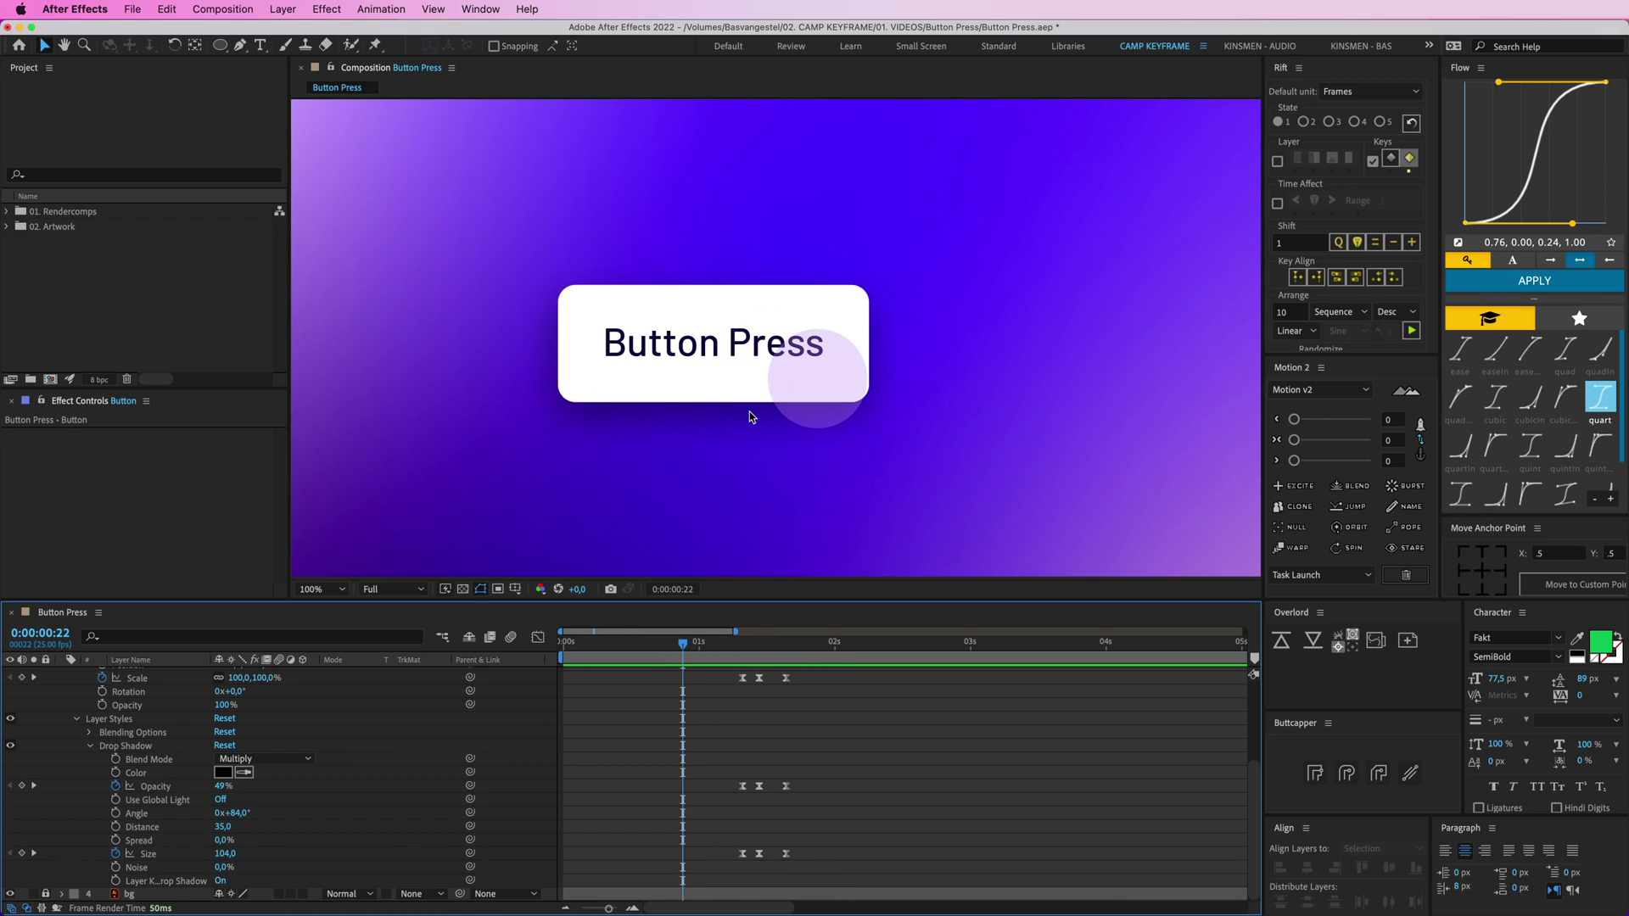
Preview the button press animation from different times and collapse the Button layer's properties
{"action": "key", "text": "comma"}
{"action": "key", "text": "space"}
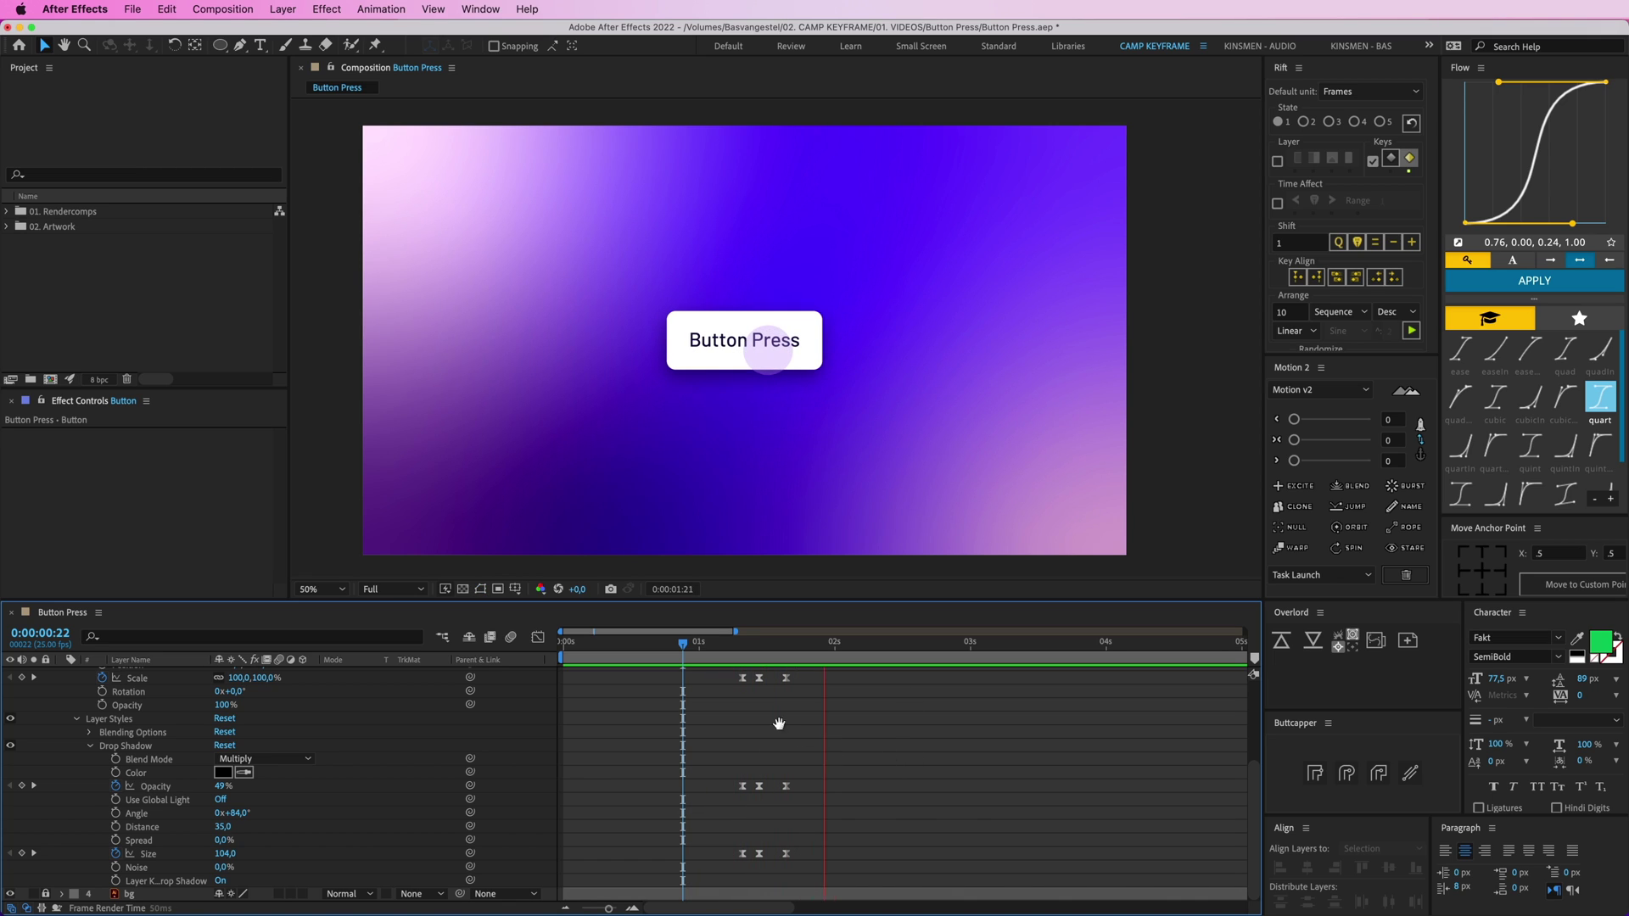
{"action": "left_click_drag", "start_coordinate": [772, 643], "coordinate": [618, 661]}
{"action": "key", "text": "space"}
{"action": "key", "text": "space"}
{"action": "key", "text": "space"}
{"action": "key", "text": "space"}
{"action": "key", "text": "u"}
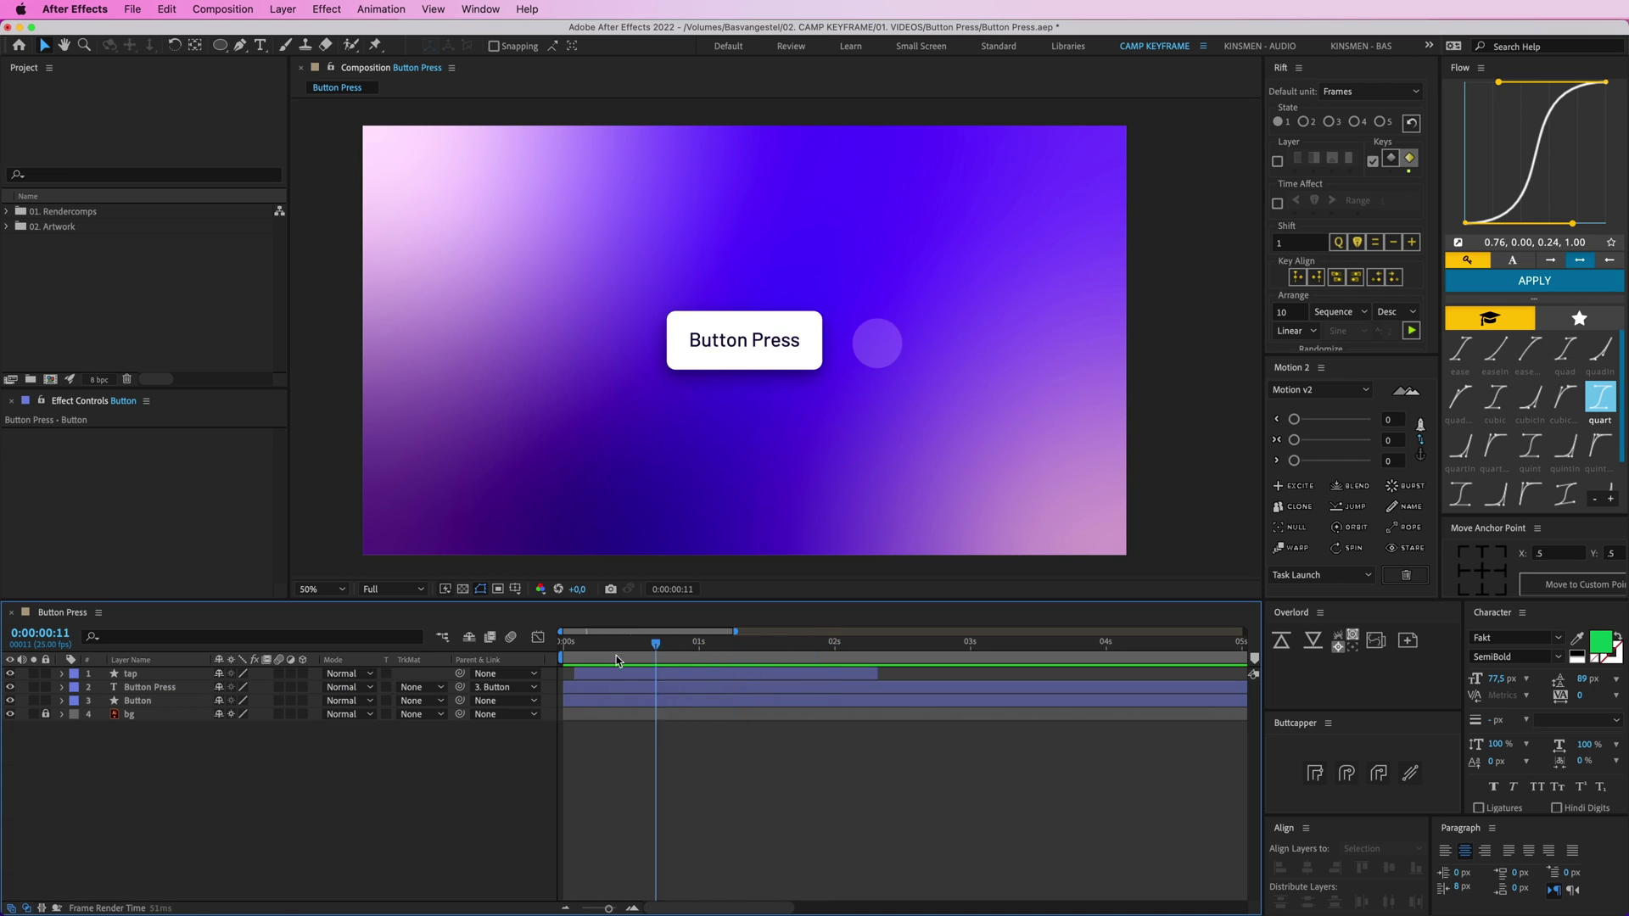
{"action": "key", "text": "Home"}
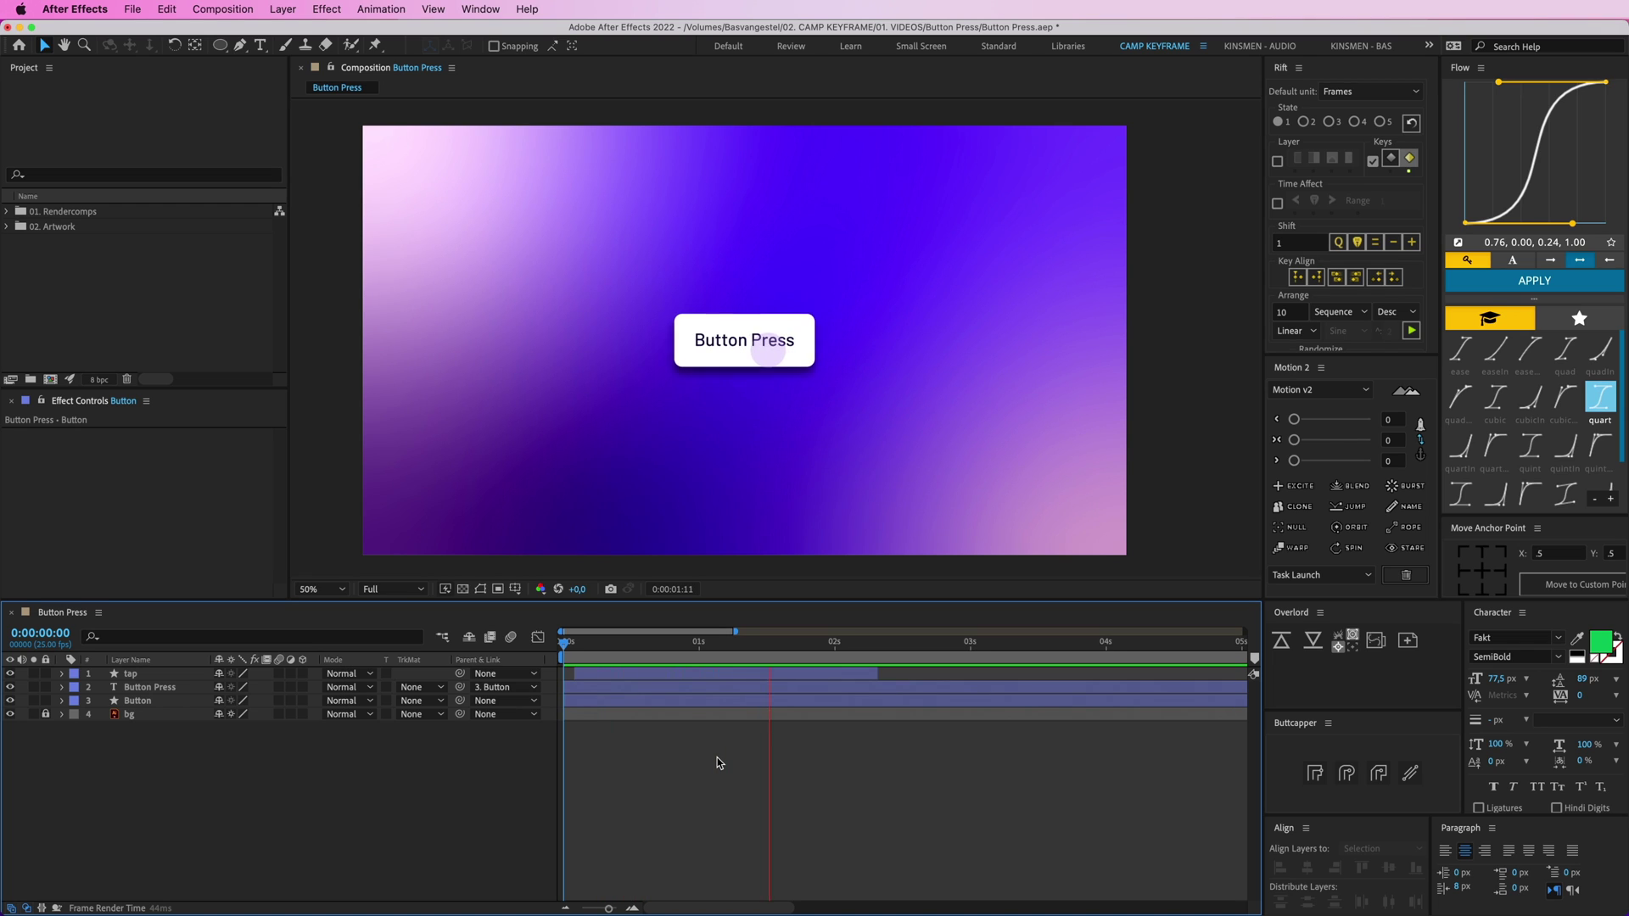
End the work area at the end of the tap layer and go to 0:00:01:15
{"action": "key", "text": "space"}
{"action": "key", "text": "n"}
{"action": "left_click_drag", "start_coordinate": [851, 650], "coordinate": [780, 658]}
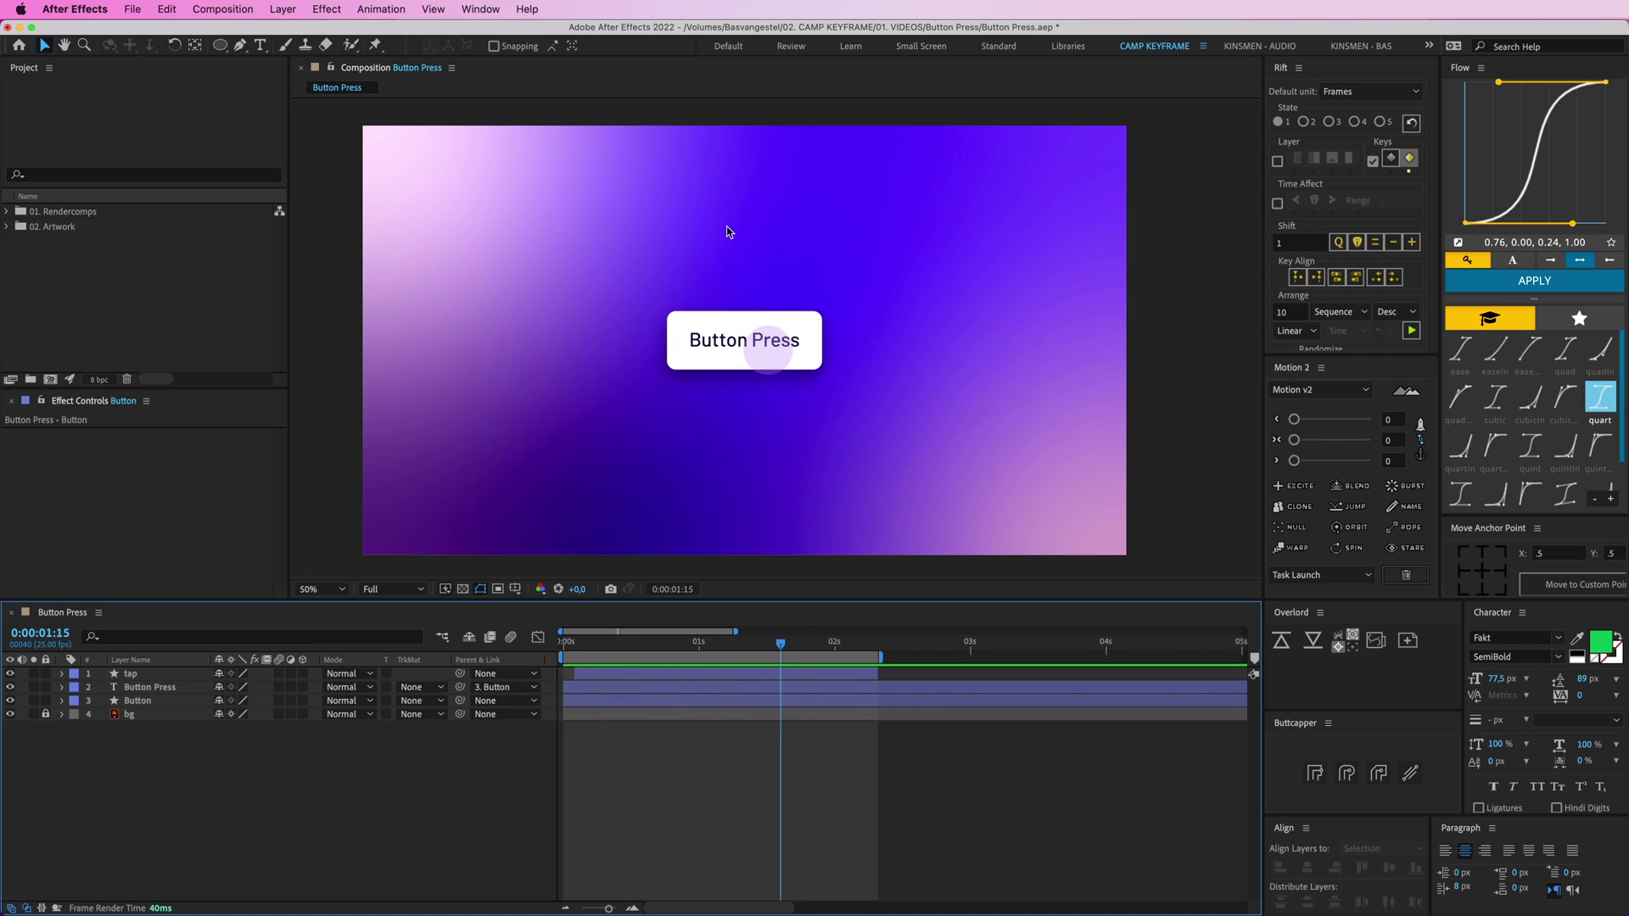
Activate the Pen tool and set its shape fill to none
{"action": "key", "text": "."}
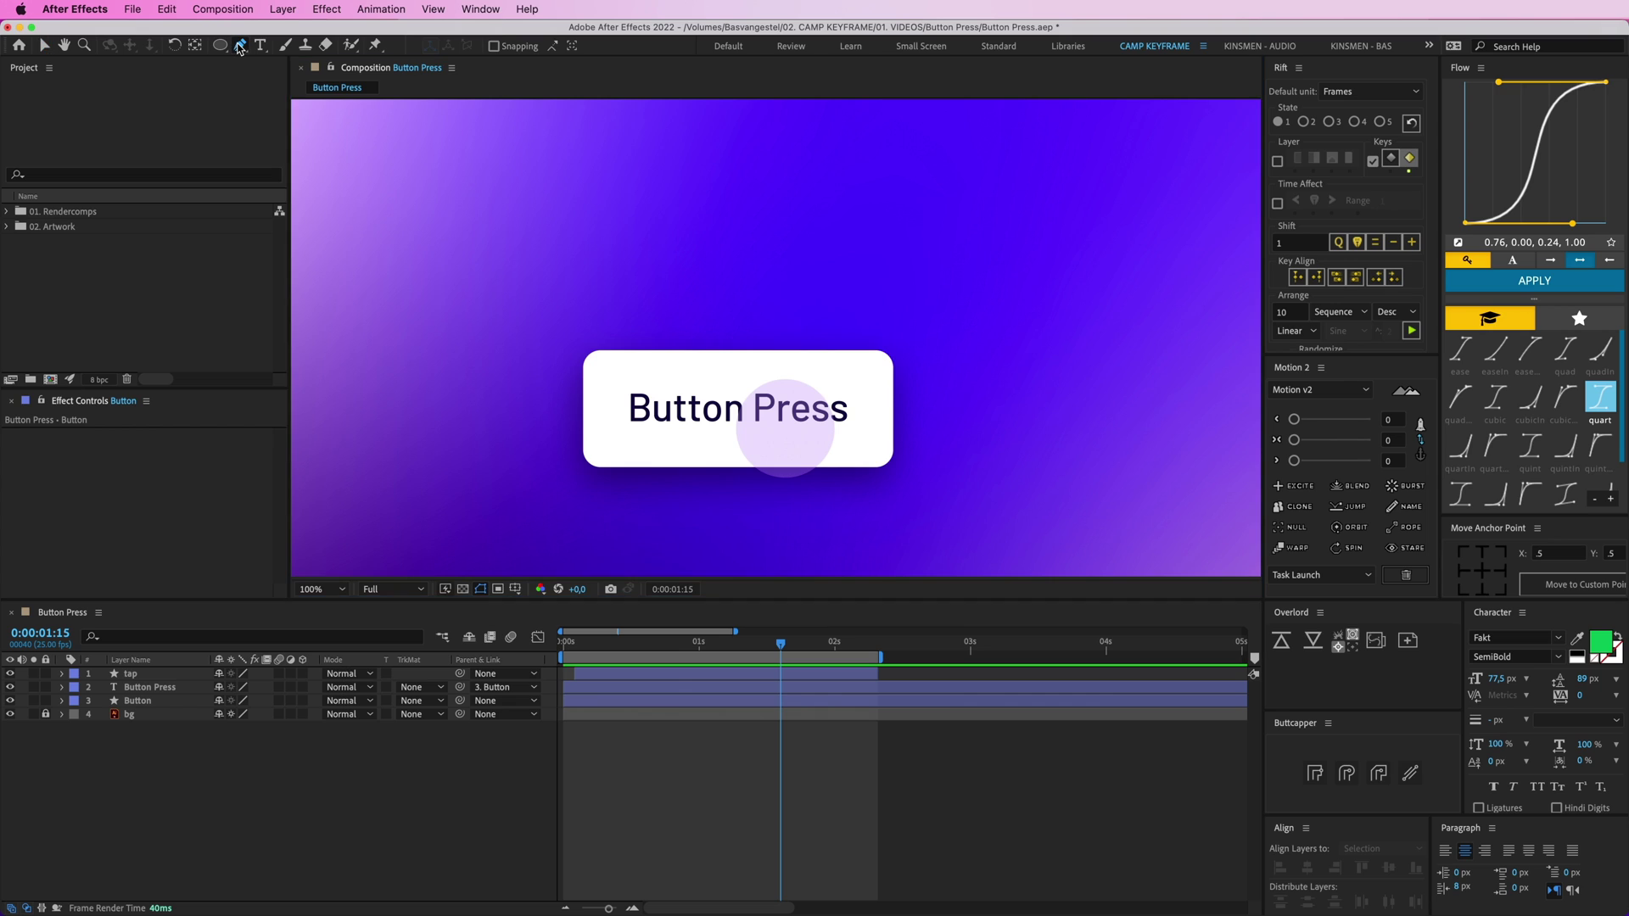
{"action": "left_click", "coordinate": [241, 45]}
{"action": "left_click", "coordinate": [476, 47]}
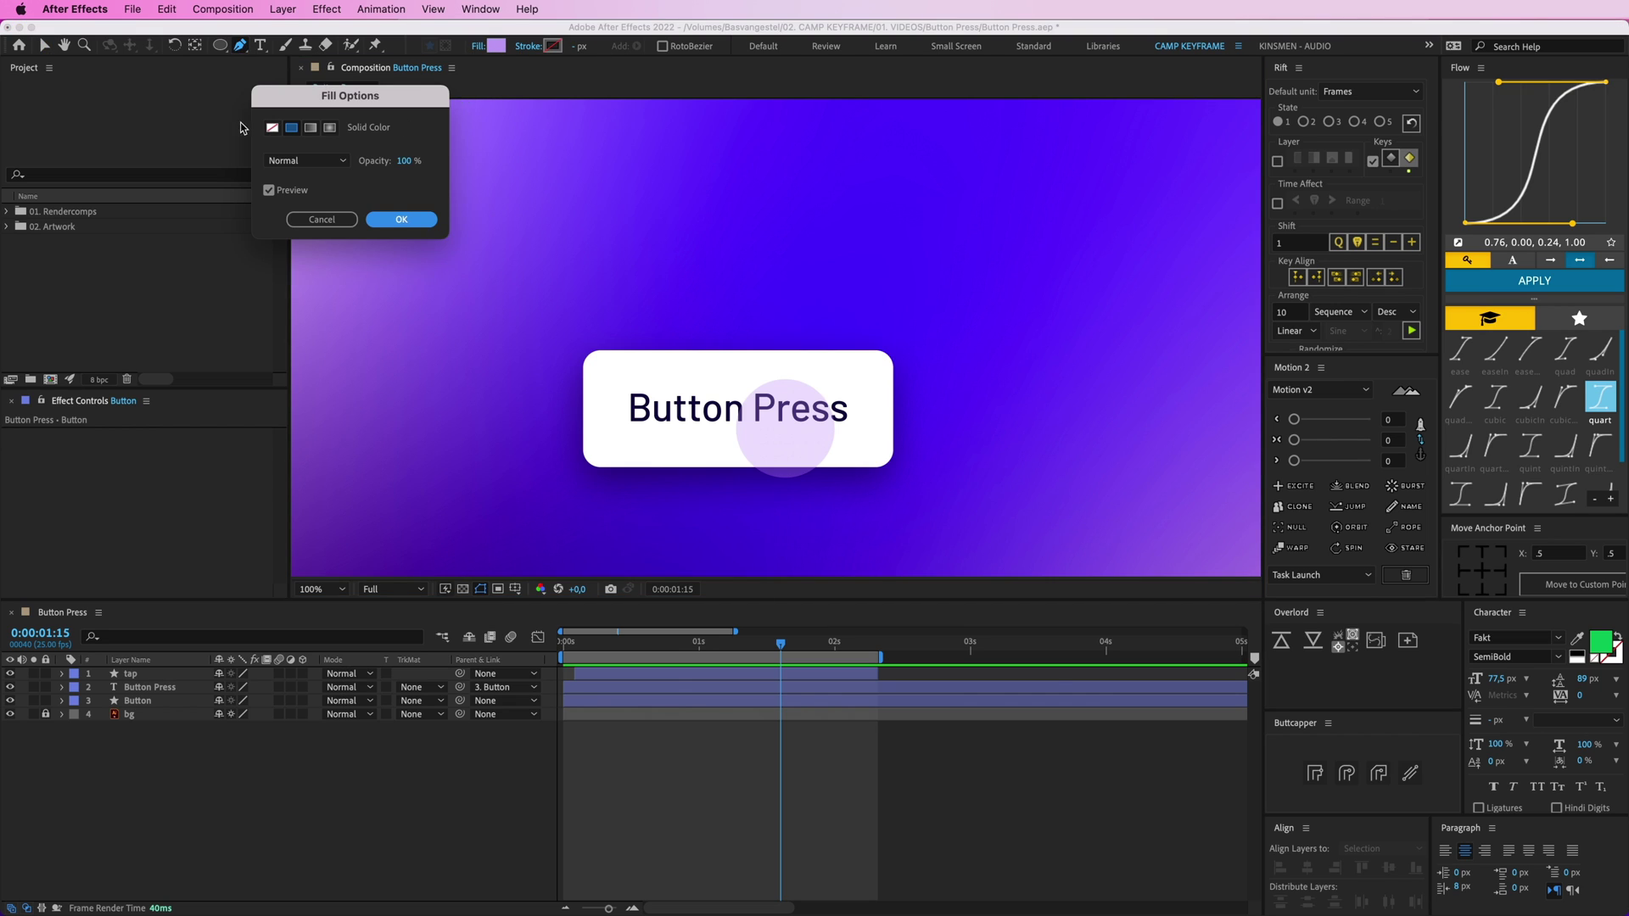
{"action": "left_click", "coordinate": [268, 129]}
{"action": "left_click", "coordinate": [402, 219]}
Set the Pen tool's stroke to white (FFFFFF) with a width of 5 px
{"action": "left_click", "coordinate": [556, 48]}
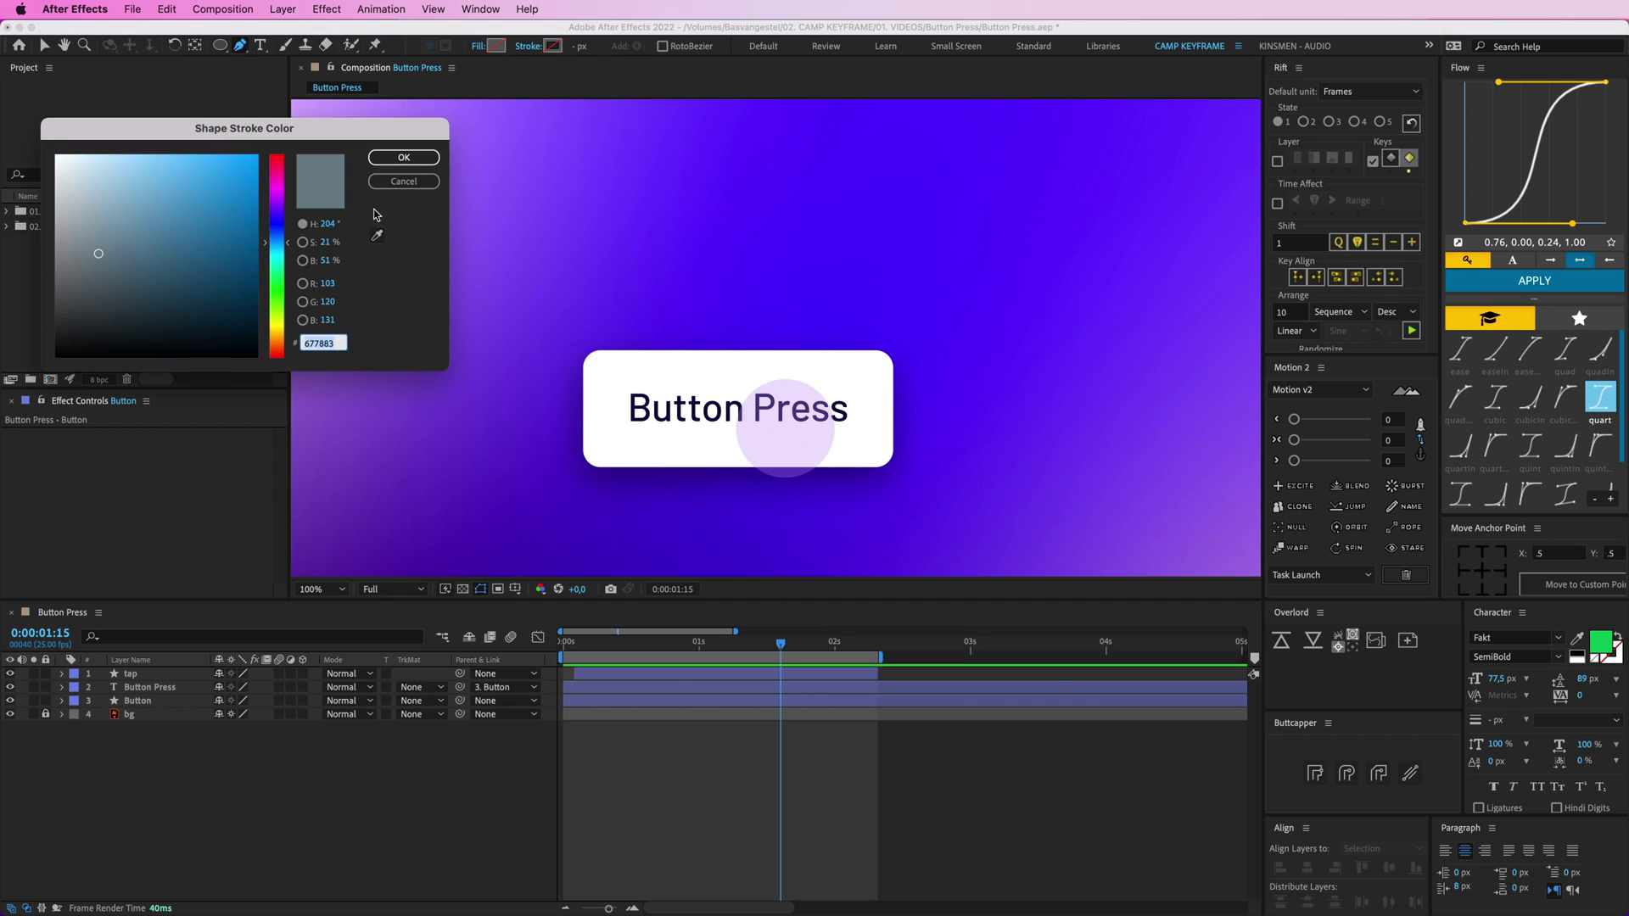
{"action": "left_click_drag", "start_coordinate": [127, 194], "coordinate": [2, 102]}
{"action": "left_click", "coordinate": [406, 156]}
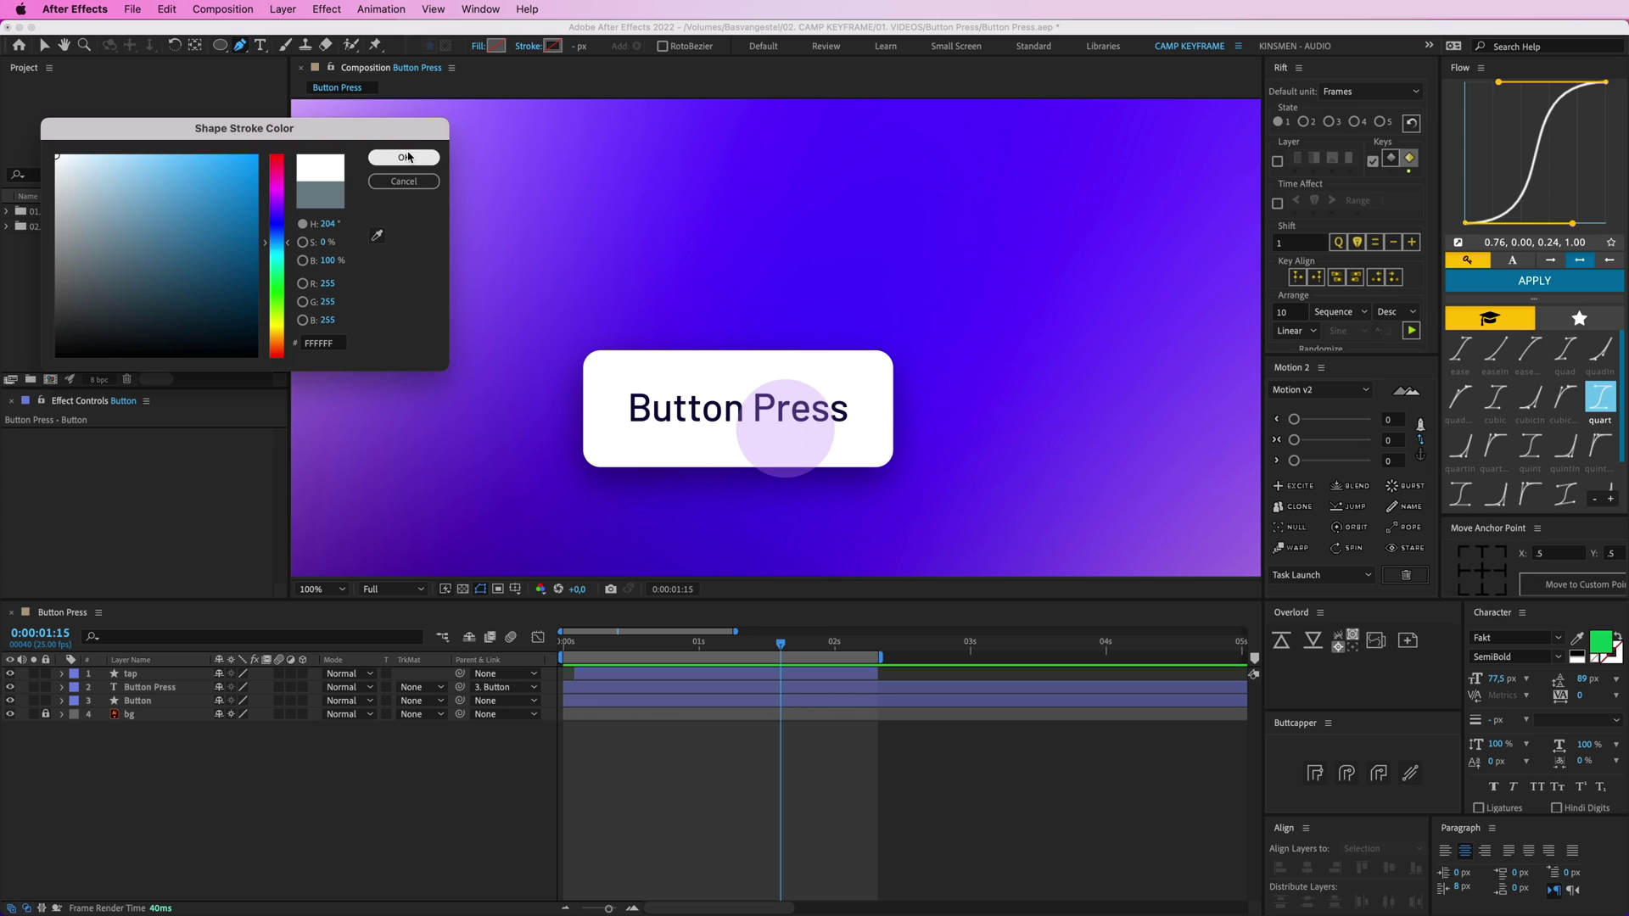
{"action": "left_click", "coordinate": [577, 47]}
{"action": "type", "text": "5"}
{"action": "key", "text": "Return"}
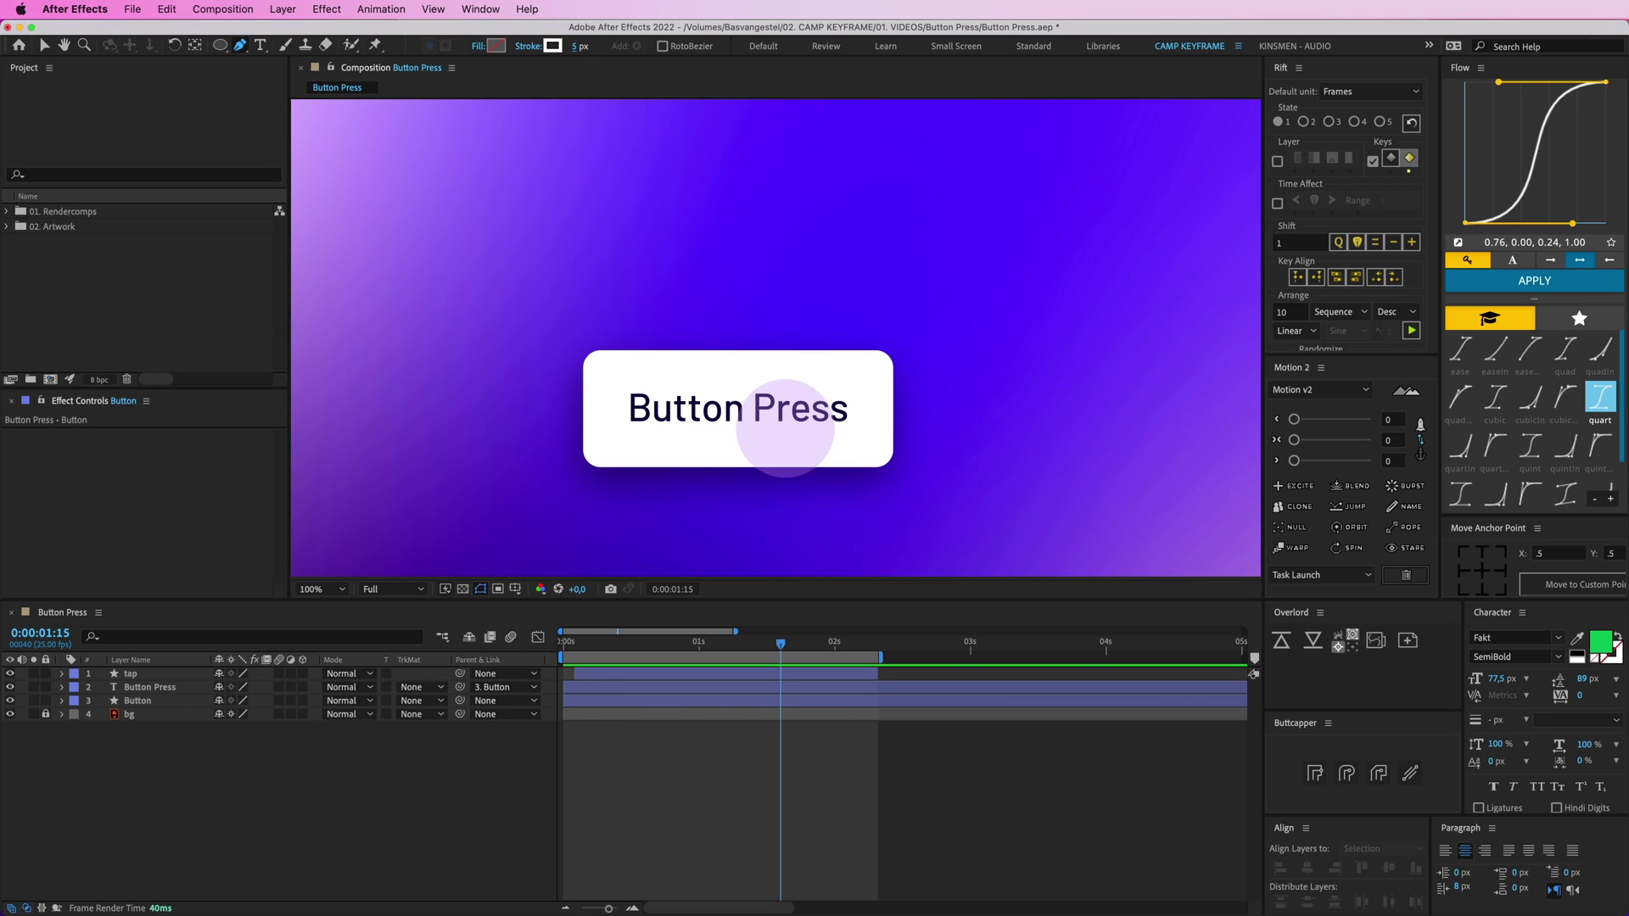
Draw a short vertical line above the middle of the button and set its stroke width to 8 px
{"action": "left_click", "coordinate": [736, 289]}
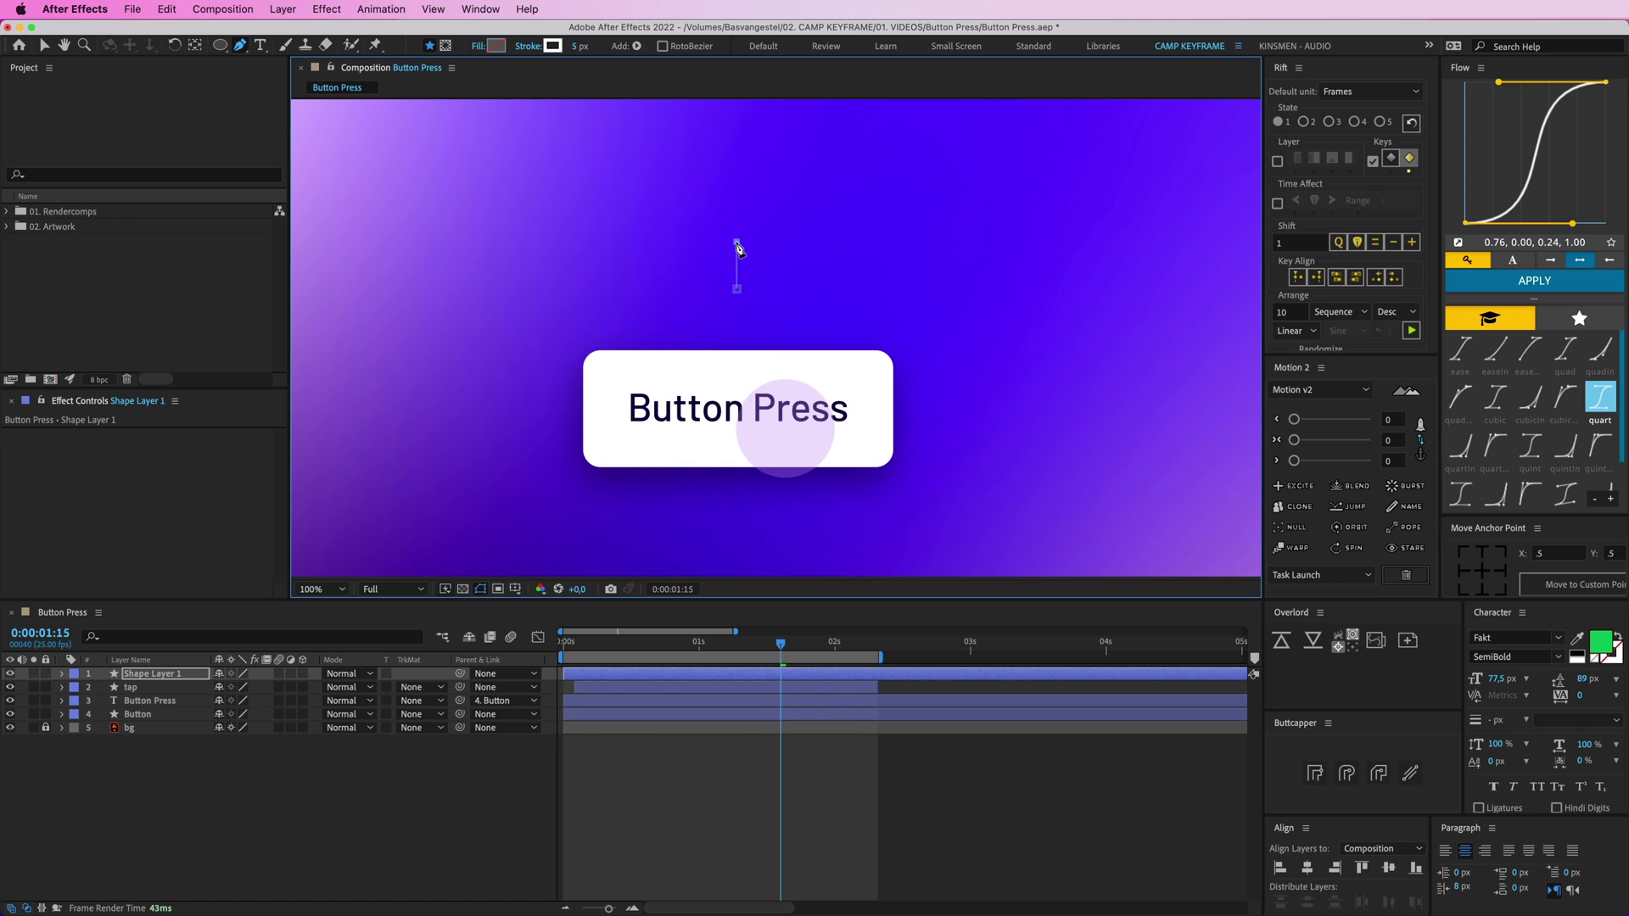
{"action": "left_click", "coordinate": [815, 768]}
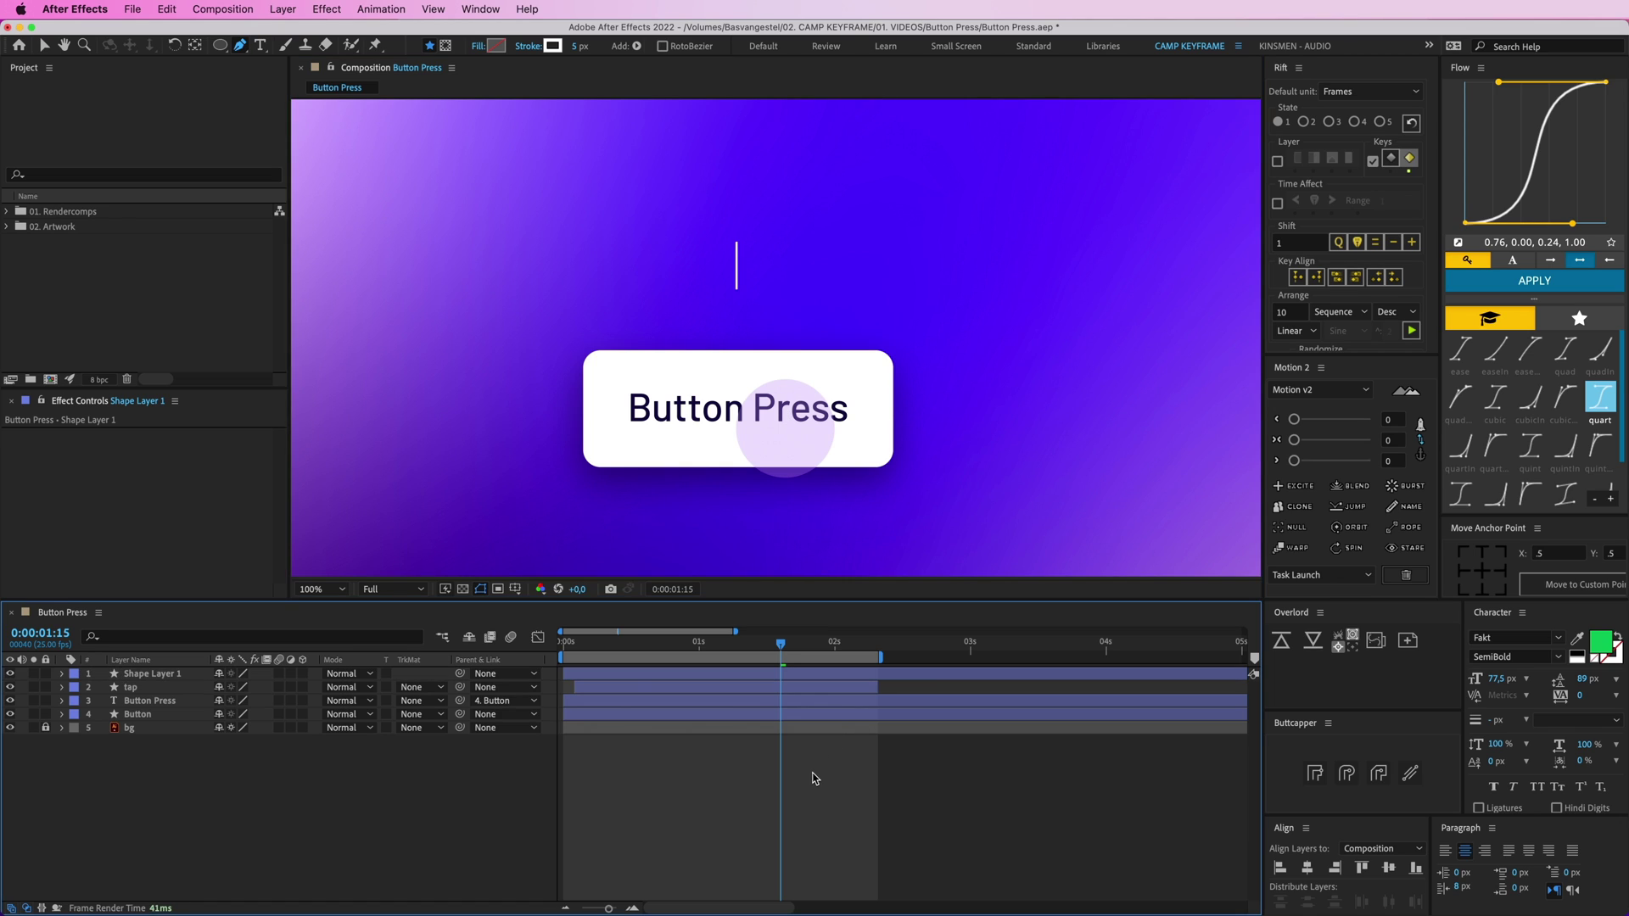
{"action": "key", "text": "v"}
{"action": "left_click", "coordinate": [774, 676]}
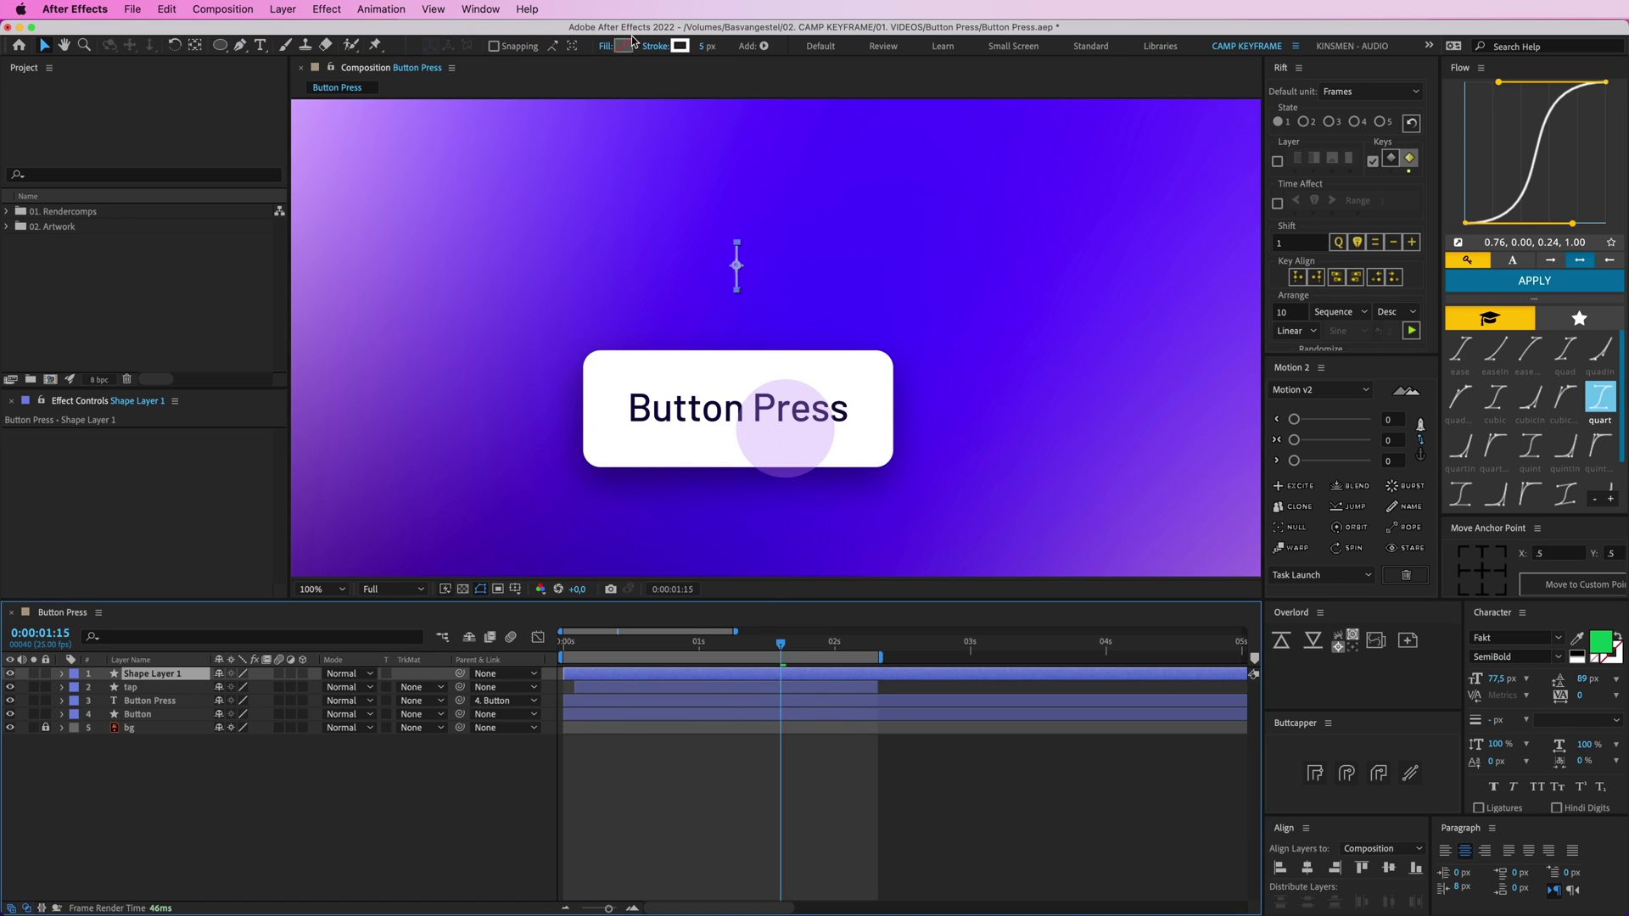
{"action": "left_click_drag", "start_coordinate": [706, 46], "coordinate": [718, 45]}
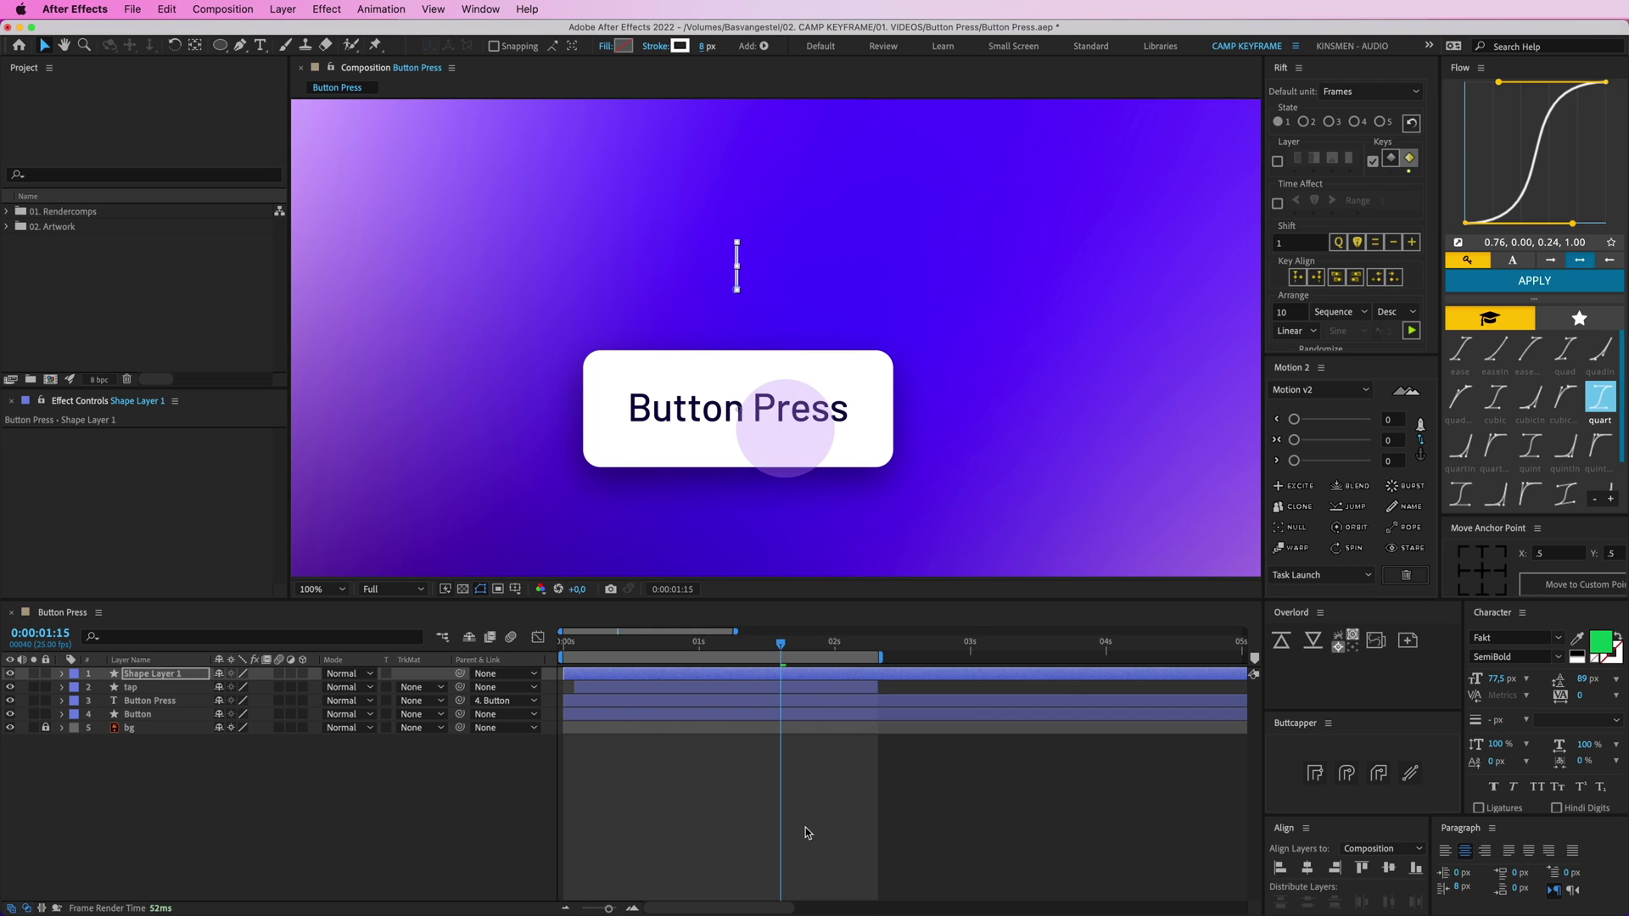
{"action": "left_click", "coordinate": [808, 833]}
Move the line's anchor point straight down to just below its lower end
{"action": "left_click", "coordinate": [738, 266]}
{"action": "key", "text": "period"}
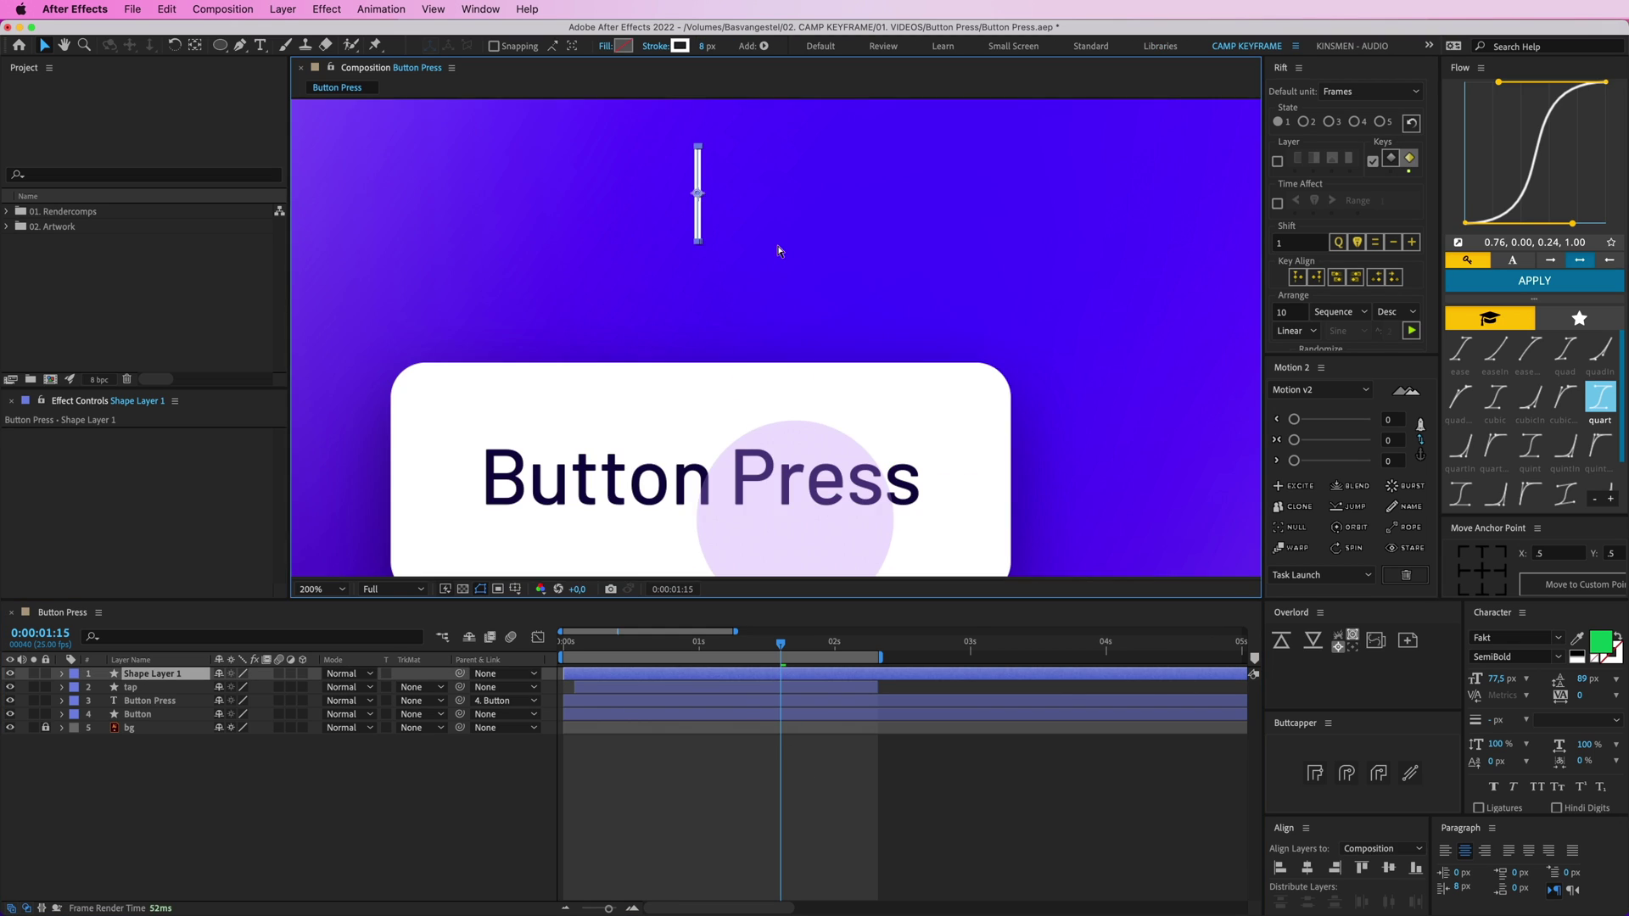
{"action": "left_click_drag", "start_coordinate": [778, 249], "coordinate": [796, 373]}
{"action": "left_click", "coordinate": [196, 44]}
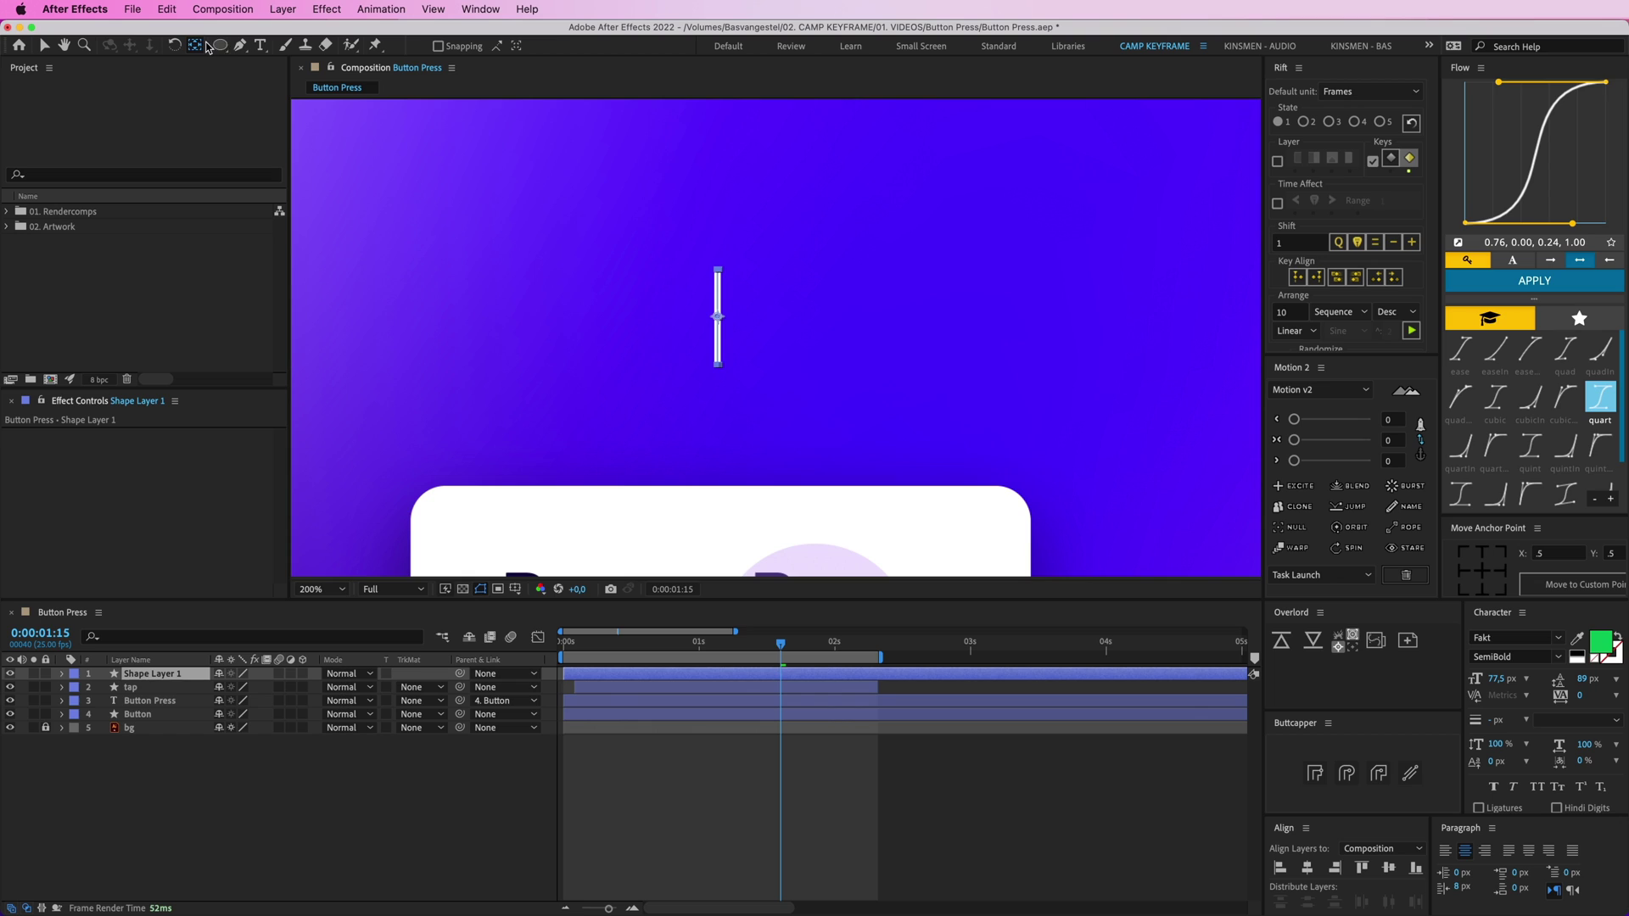
{"action": "left_click_drag", "start_coordinate": [718, 317], "coordinate": [720, 396]}
{"action": "key", "text": "v"}
Rename the line's shape layer to stripe
{"action": "left_click", "coordinate": [626, 822]}
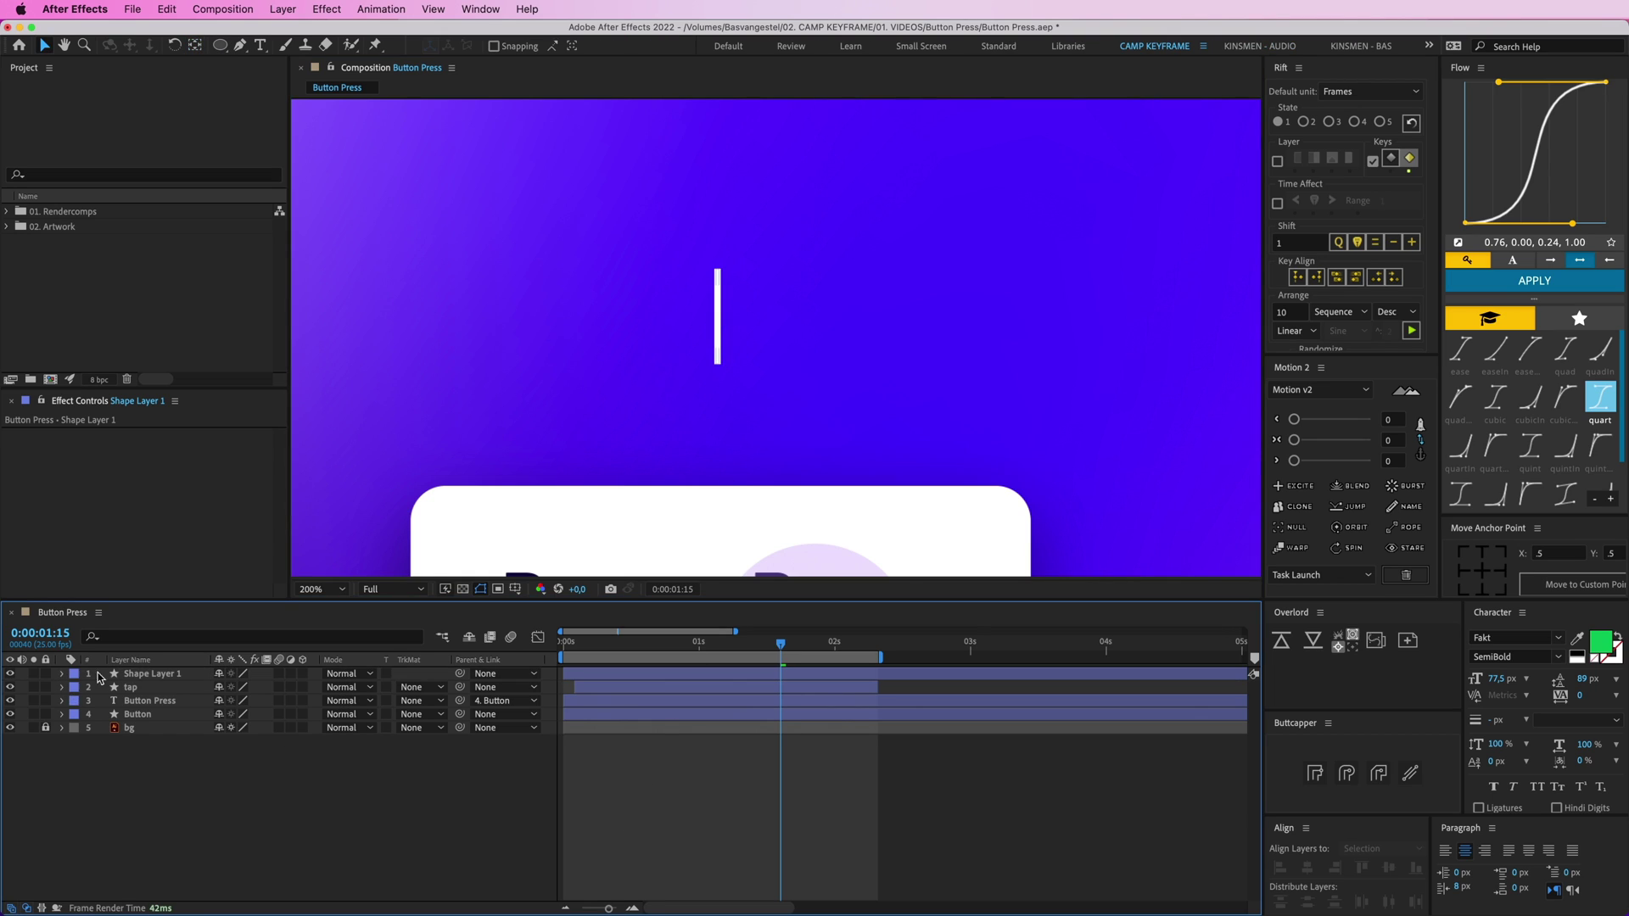
{"action": "left_click", "coordinate": [138, 676]}
{"action": "type", "text": "stripe"}
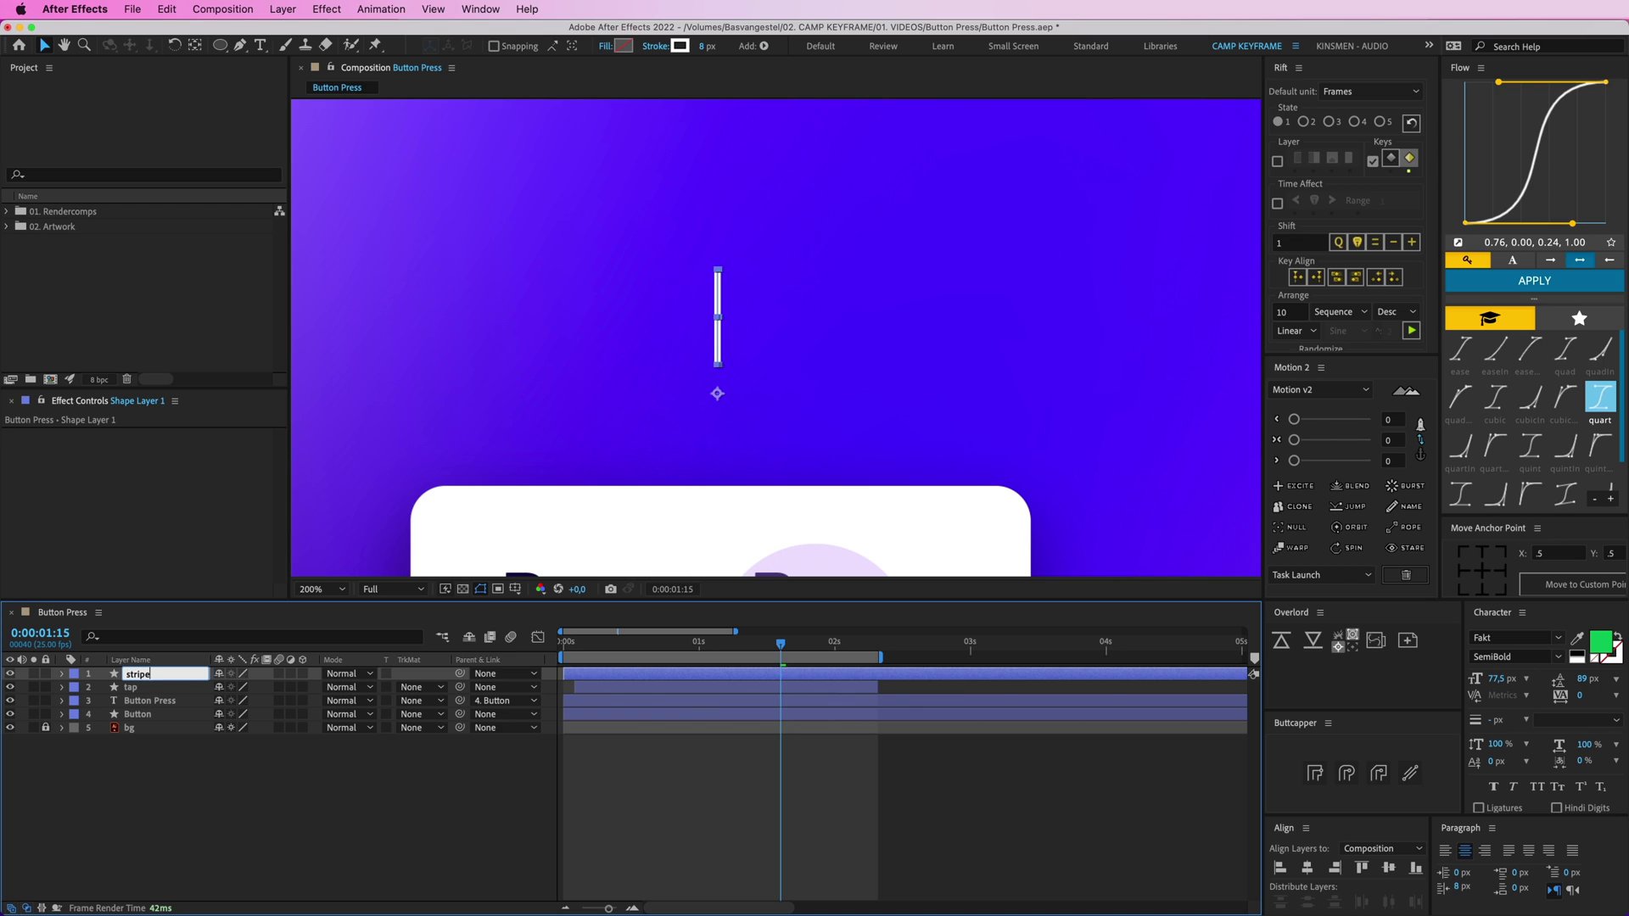
{"action": "key", "text": "Return"}
Add a Trim Paths operator to the stripe layer and expand its settings
{"action": "left_click", "coordinate": [62, 674]}
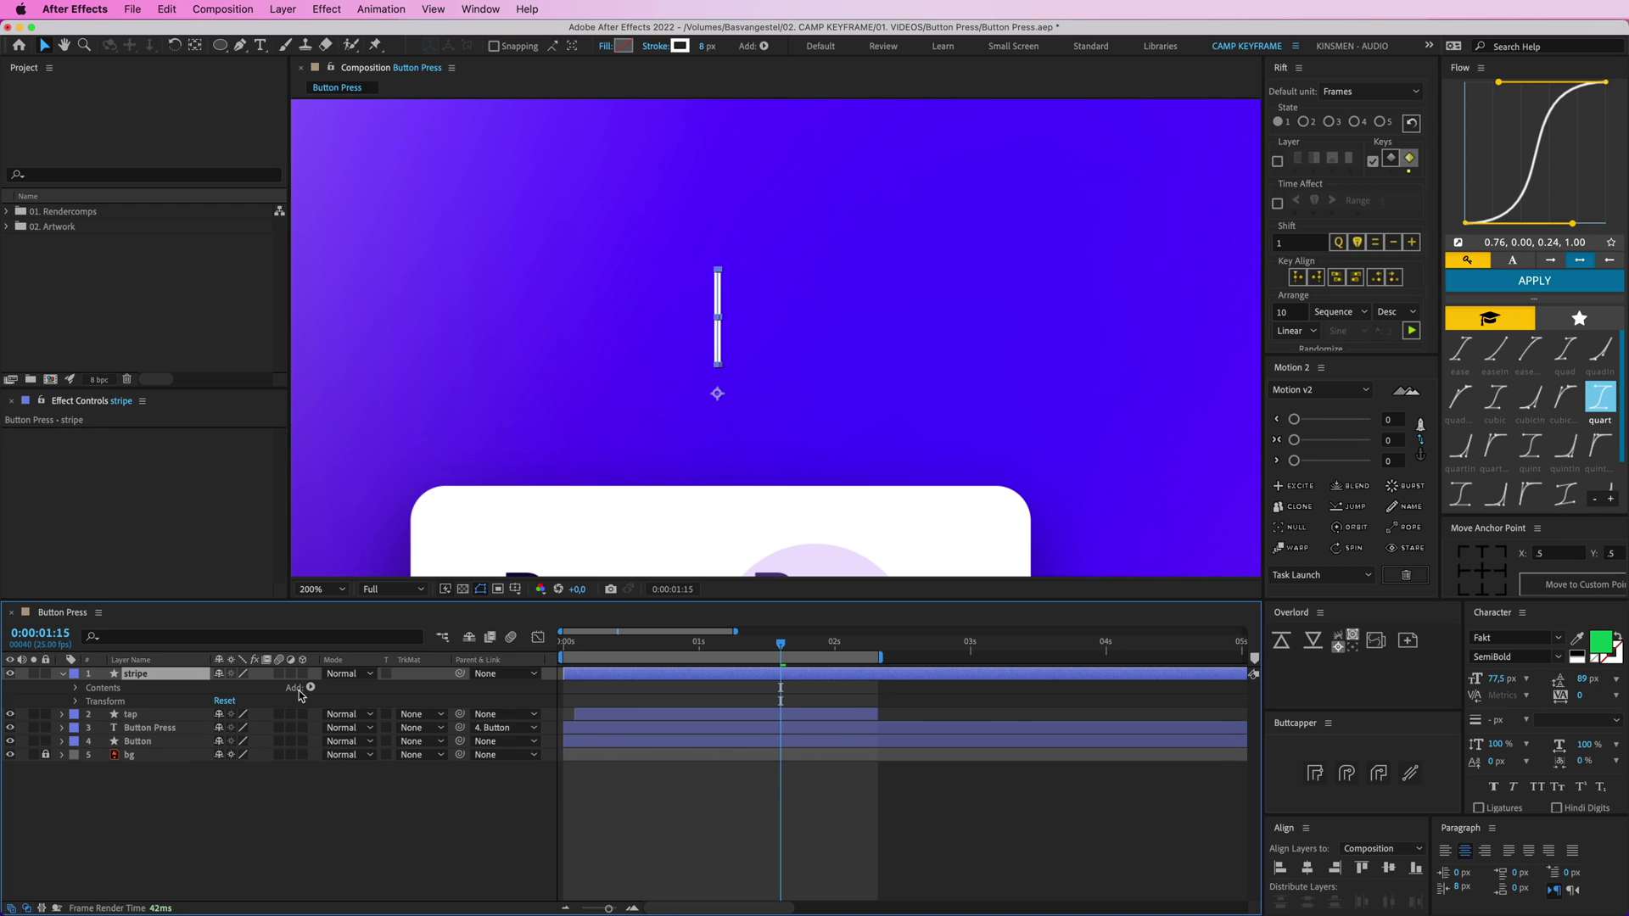
{"action": "left_click", "coordinate": [302, 688]}
{"action": "left_click", "coordinate": [343, 830]}
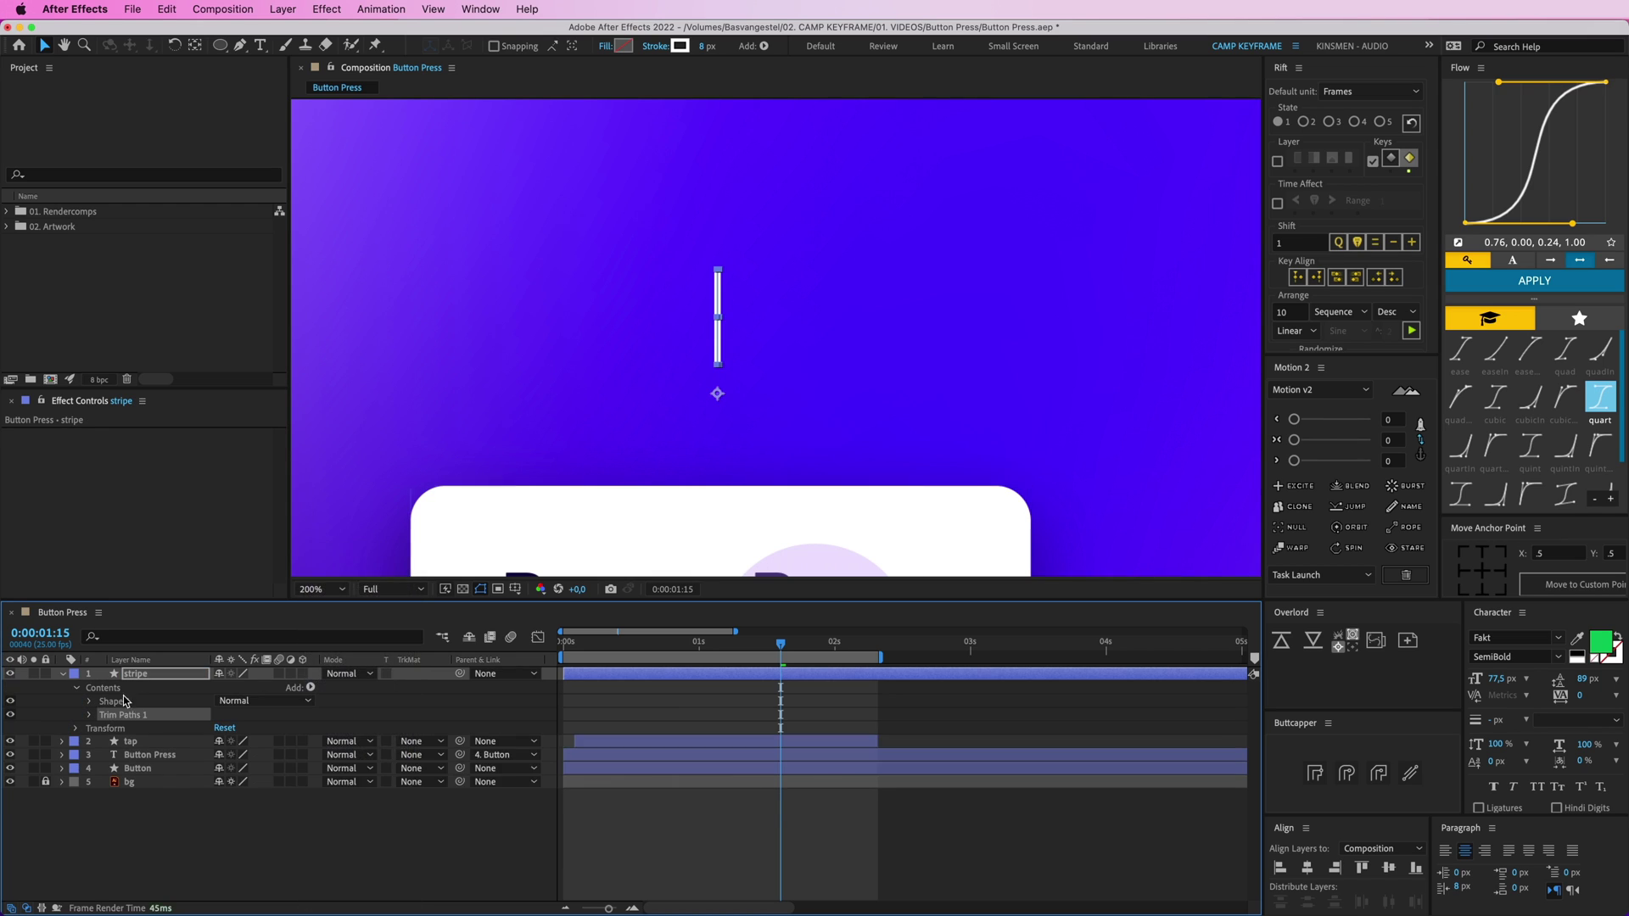
{"action": "left_click", "coordinate": [90, 716]}
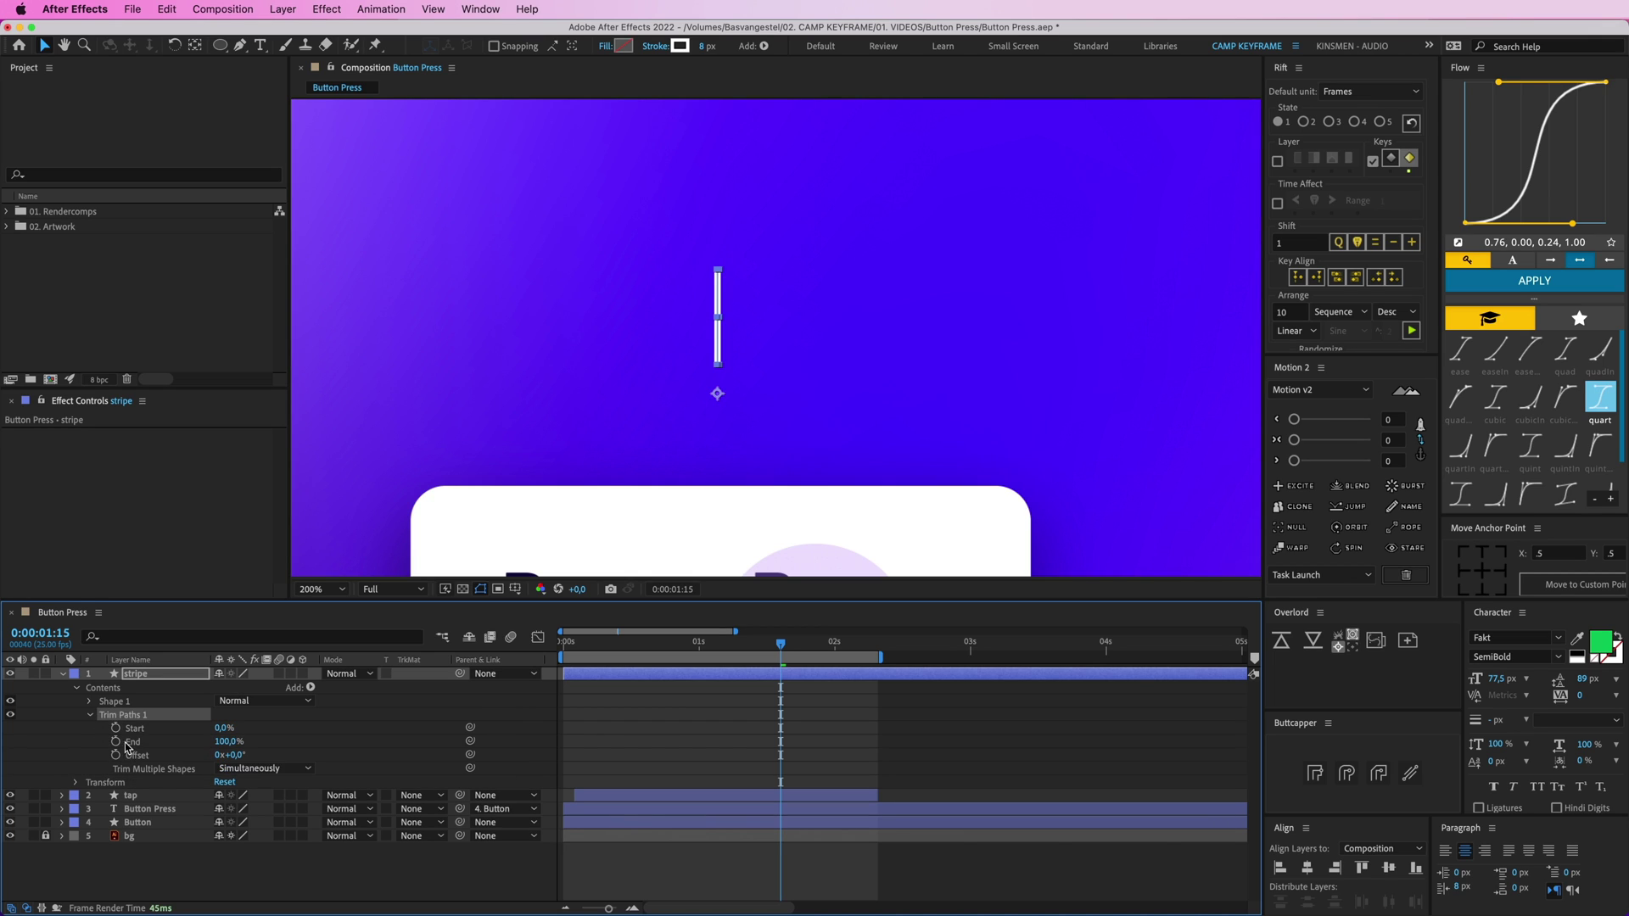
Animate the Trim Paths End from 0% at 0:00:01:15 to 100% at about 0:00:02:00 and preview it
{"action": "left_click", "coordinate": [116, 742]}
{"action": "left_click_drag", "start_coordinate": [785, 744], "coordinate": [835, 744]}
{"action": "left_click_drag", "start_coordinate": [223, 742], "coordinate": [123, 741]}
{"action": "left_click", "coordinate": [833, 767]}
{"action": "key", "text": "space"}
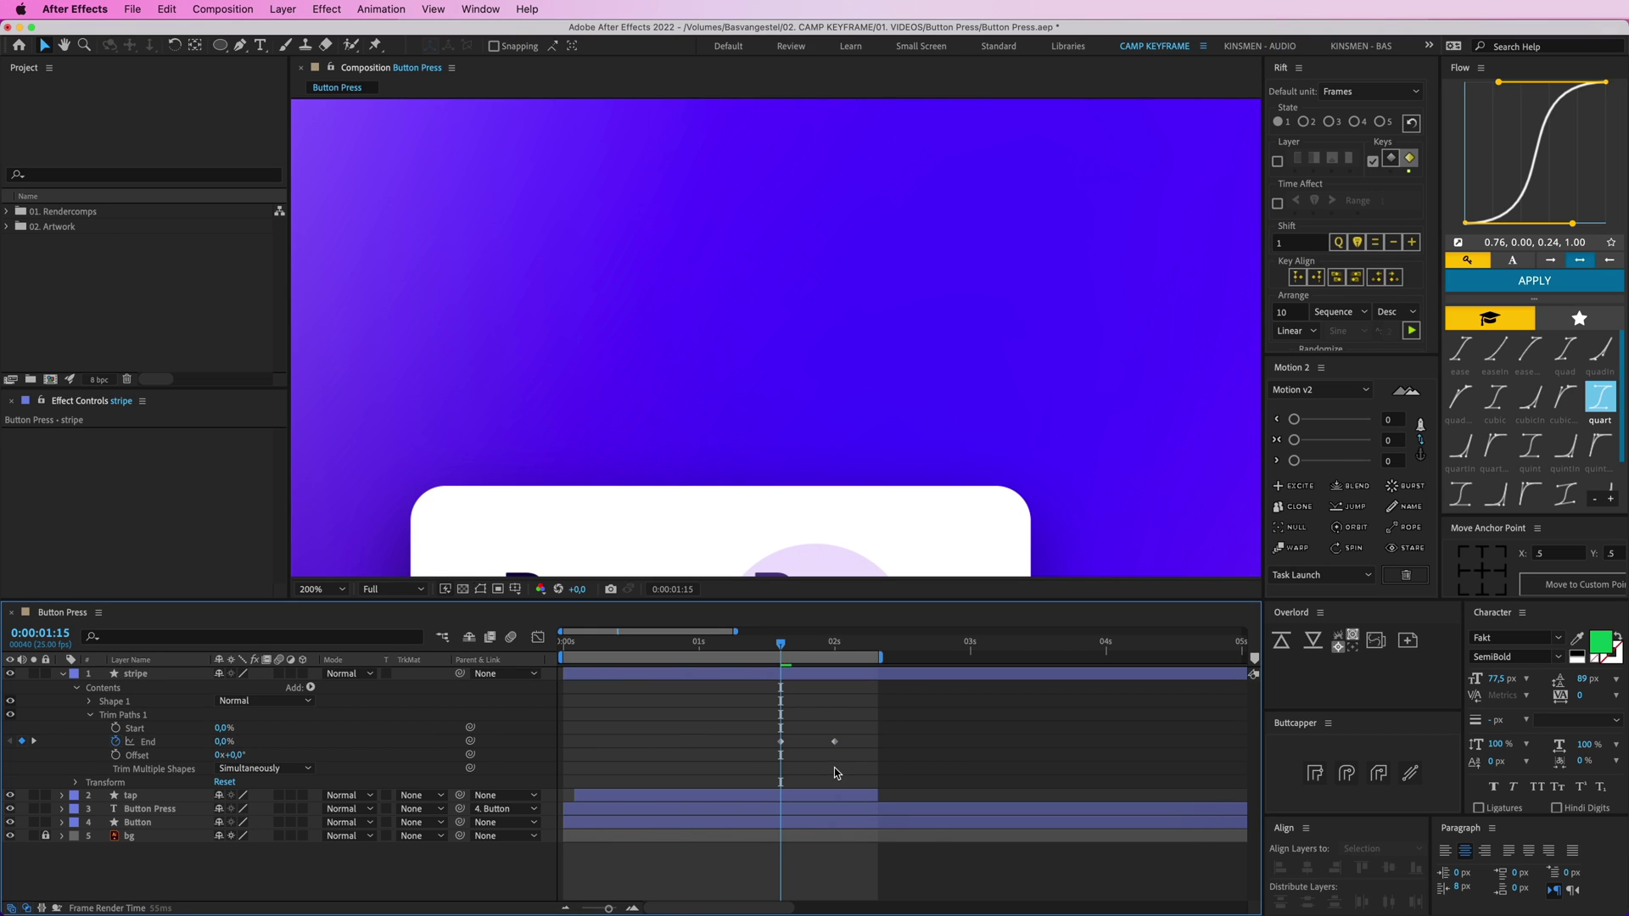
{"action": "key", "text": "space"}
Animate the Trim Paths Start from 0% at 0:00:01:17 to 100% at 0:00:02:03
{"action": "left_click", "coordinate": [803, 649]}
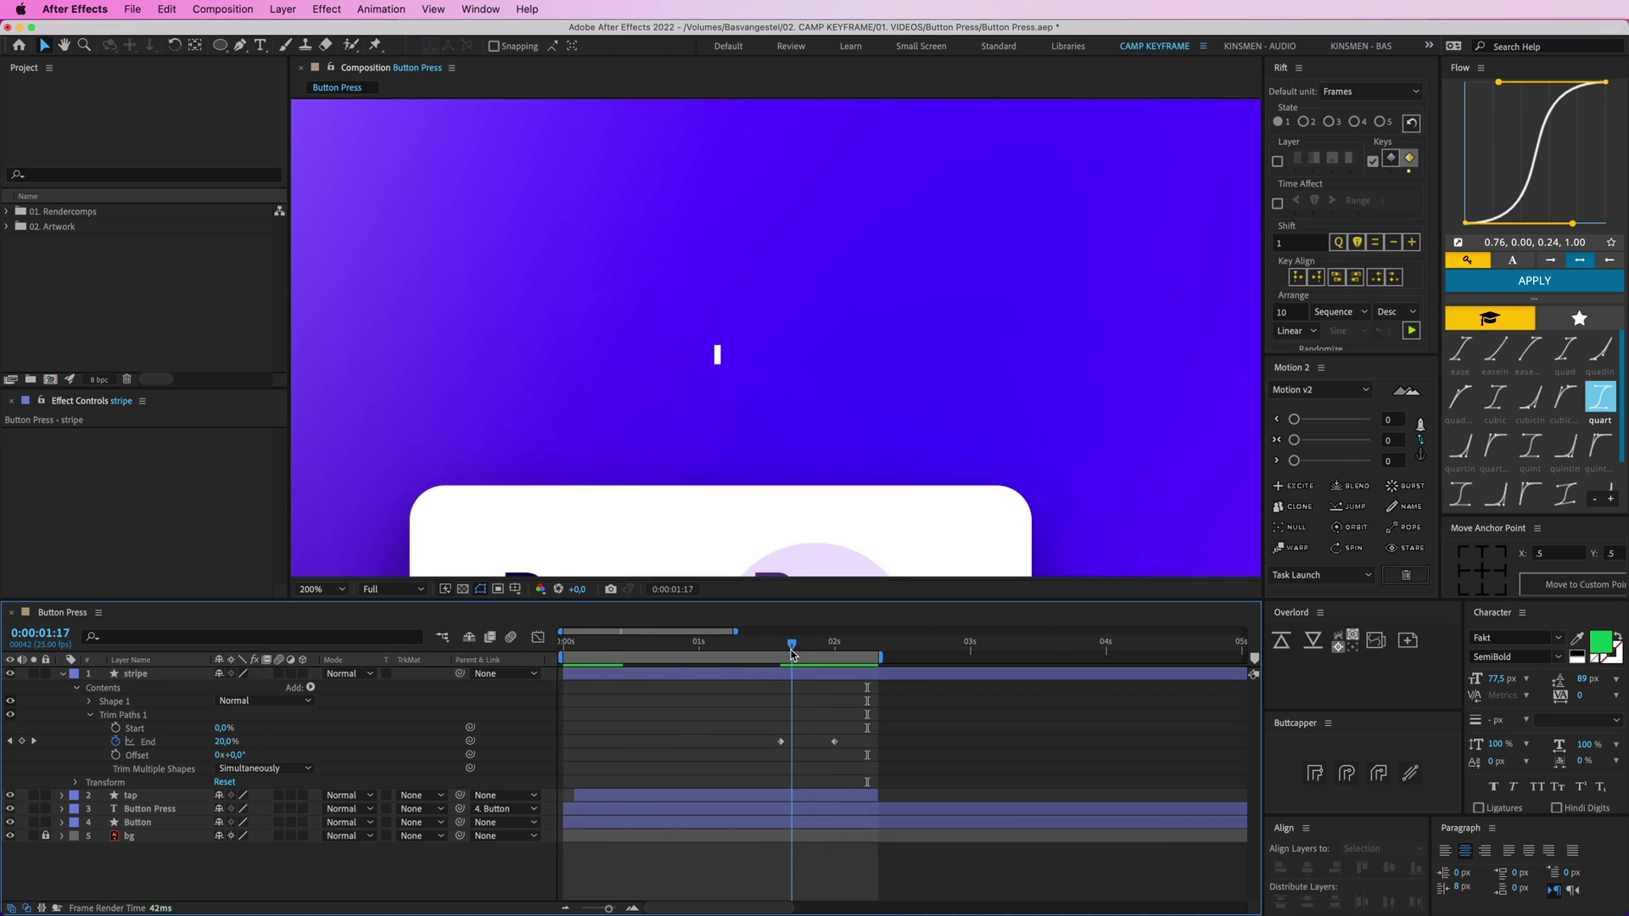
{"action": "left_click", "coordinate": [116, 729]}
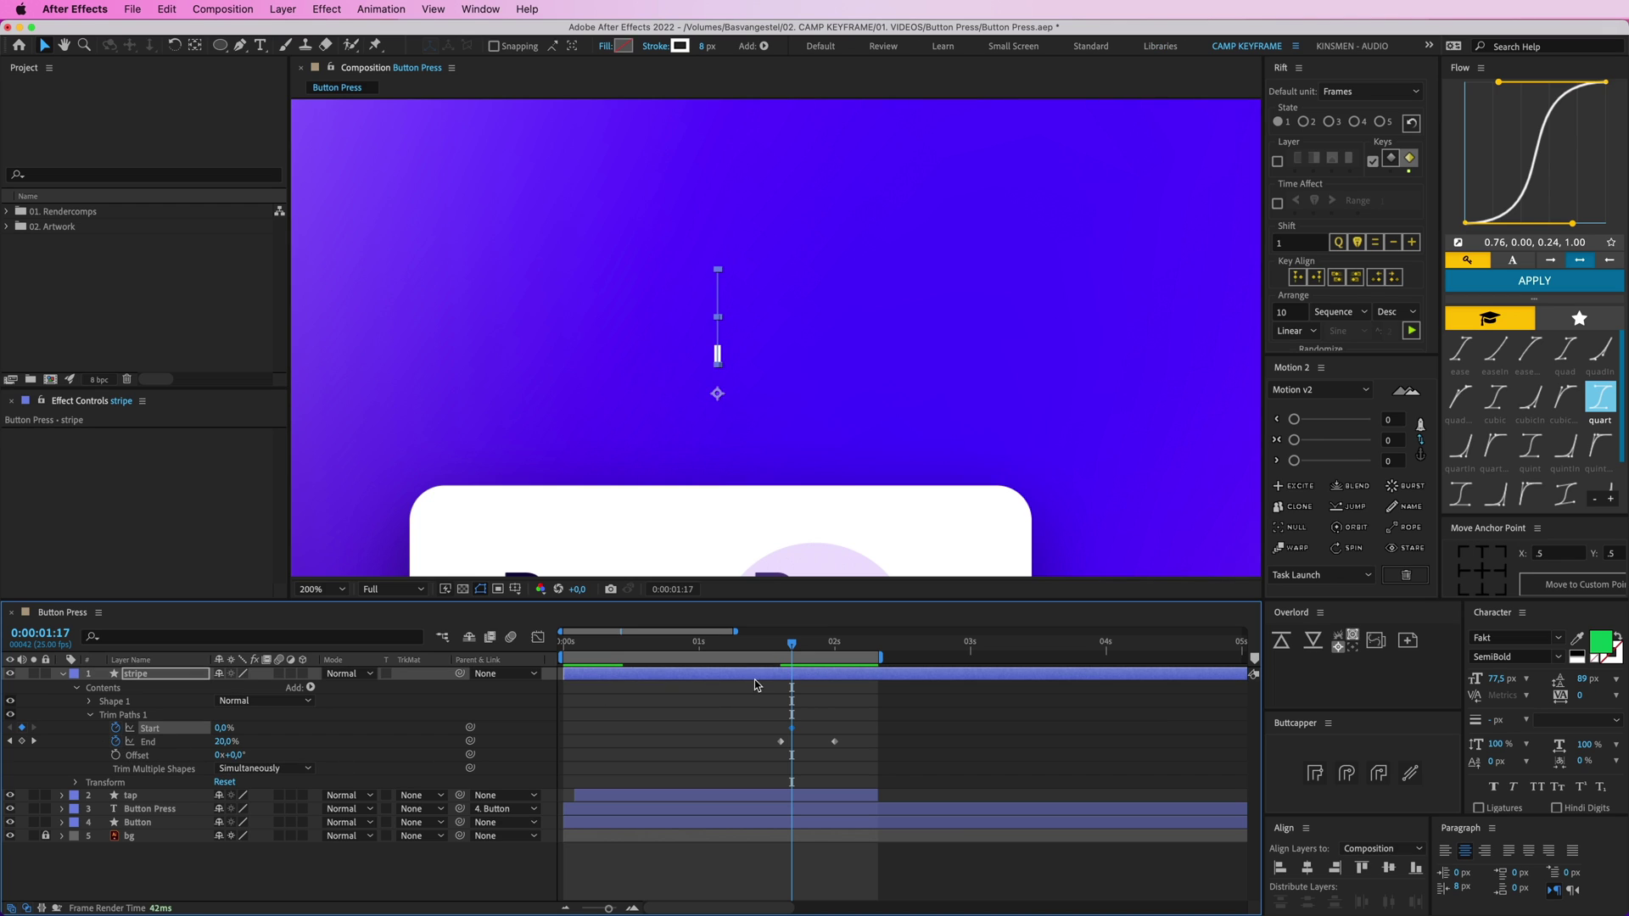
{"action": "left_click", "coordinate": [852, 646]}
{"action": "left_click_drag", "start_coordinate": [224, 731], "coordinate": [391, 725]}
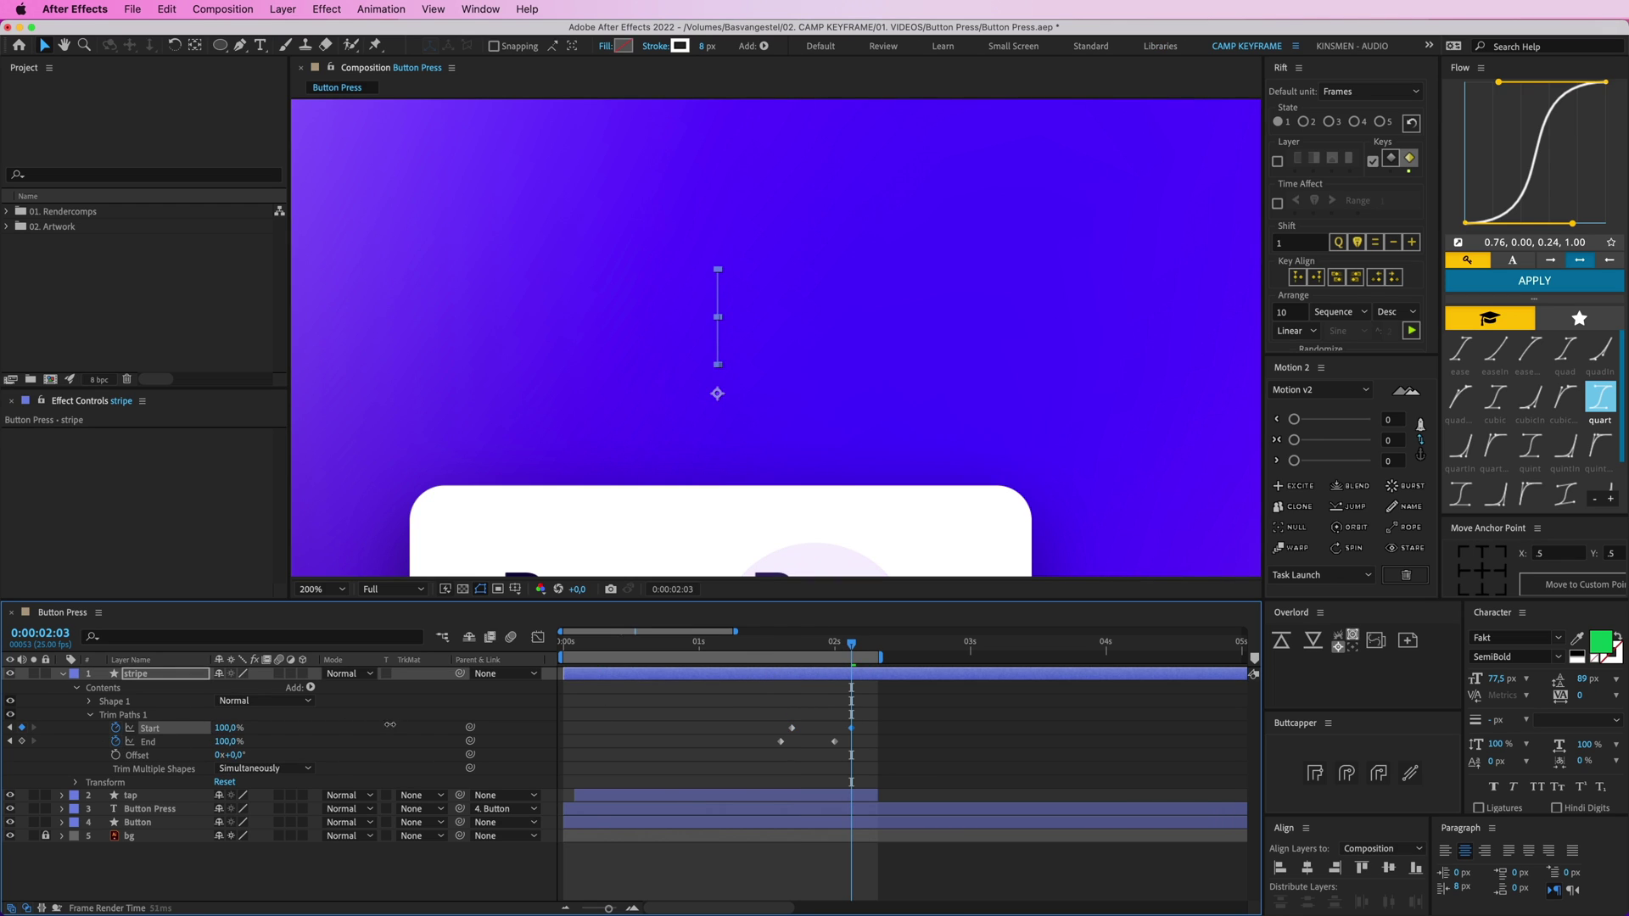
Move the first Start keyframe one frame later and apply the 0.76, 0.00, 0.24, 1.00 easing curve to all Start and End keyframes
{"action": "left_click_drag", "start_coordinate": [848, 644], "coordinate": [776, 649]}
{"action": "key", "text": "space"}
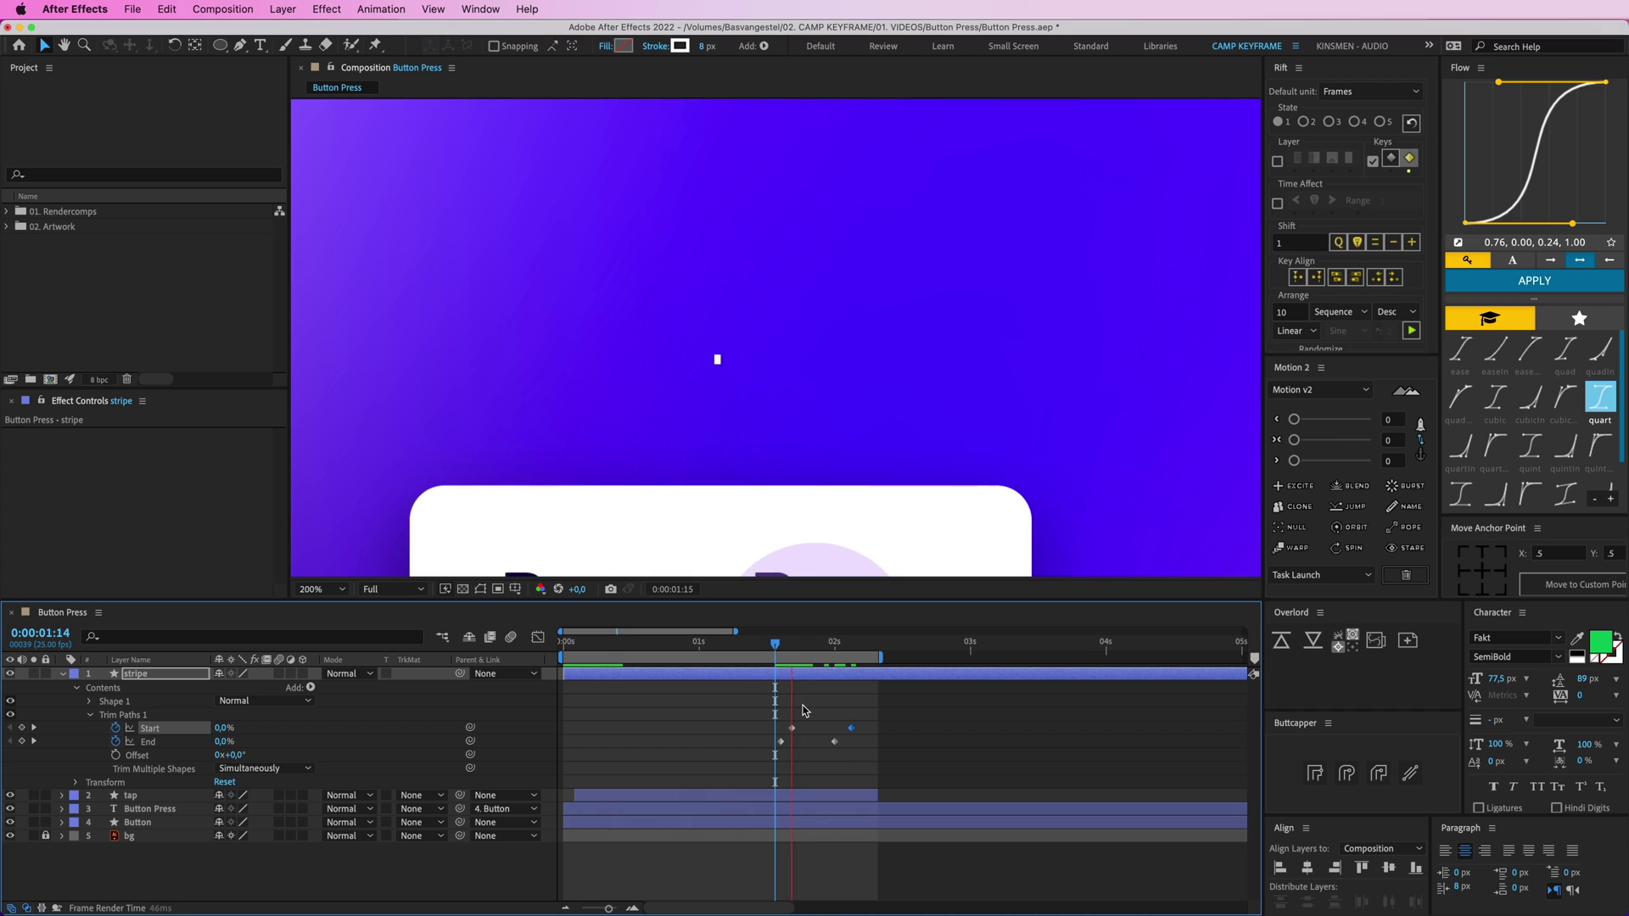
{"action": "key", "text": "space"}
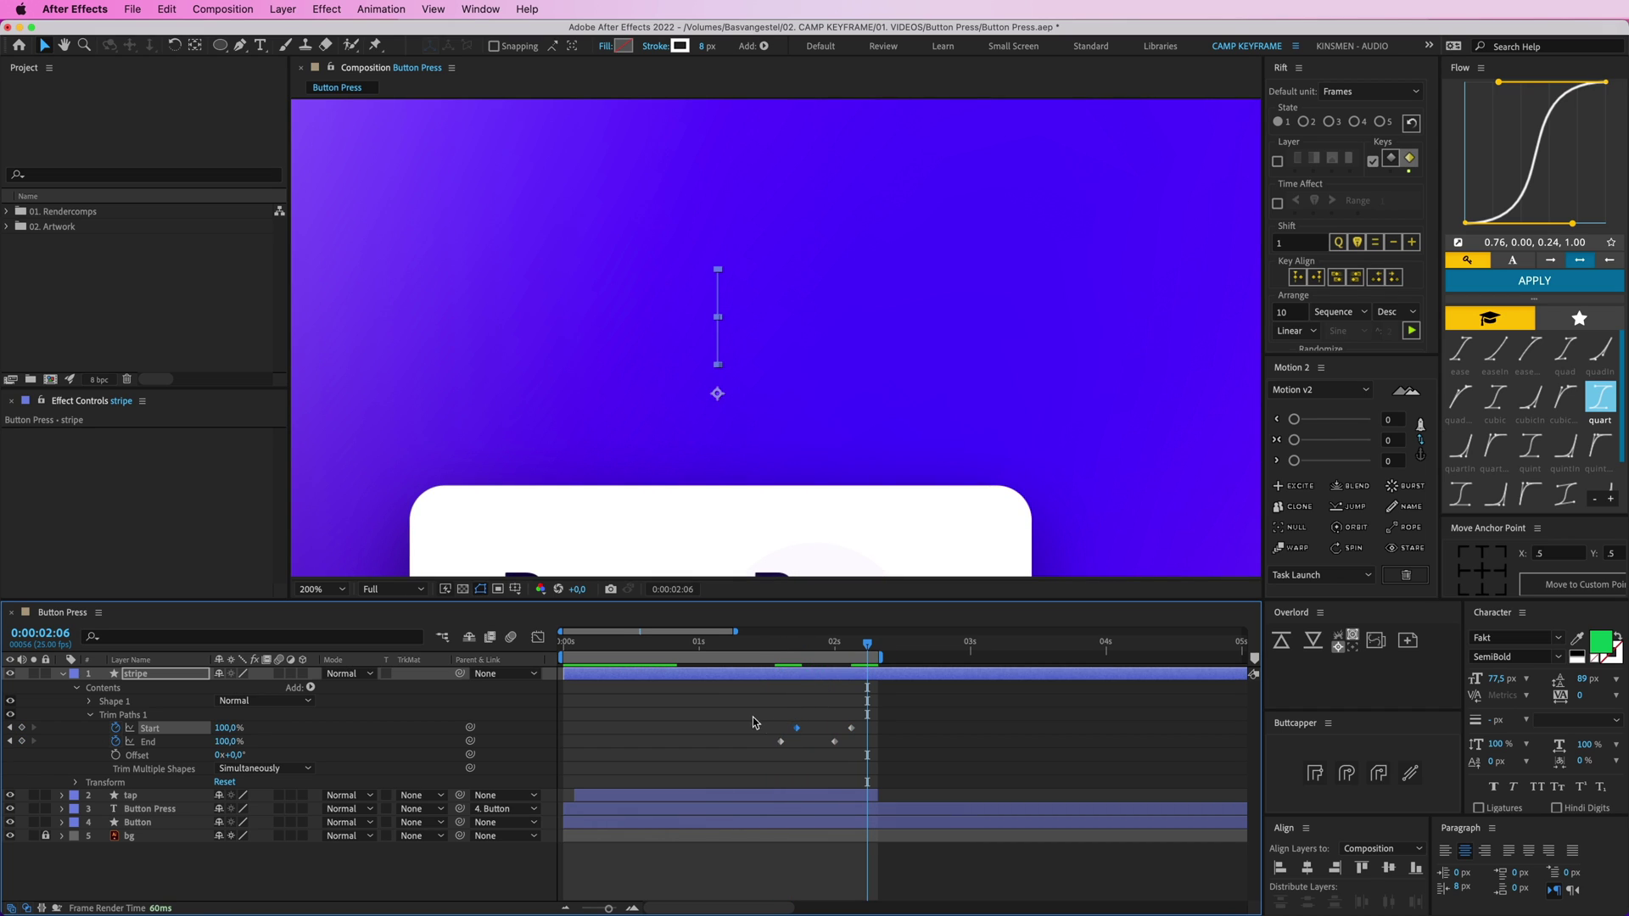
{"action": "left_click_drag", "start_coordinate": [755, 722], "coordinate": [874, 749]}
{"action": "left_click", "coordinate": [1534, 280]}
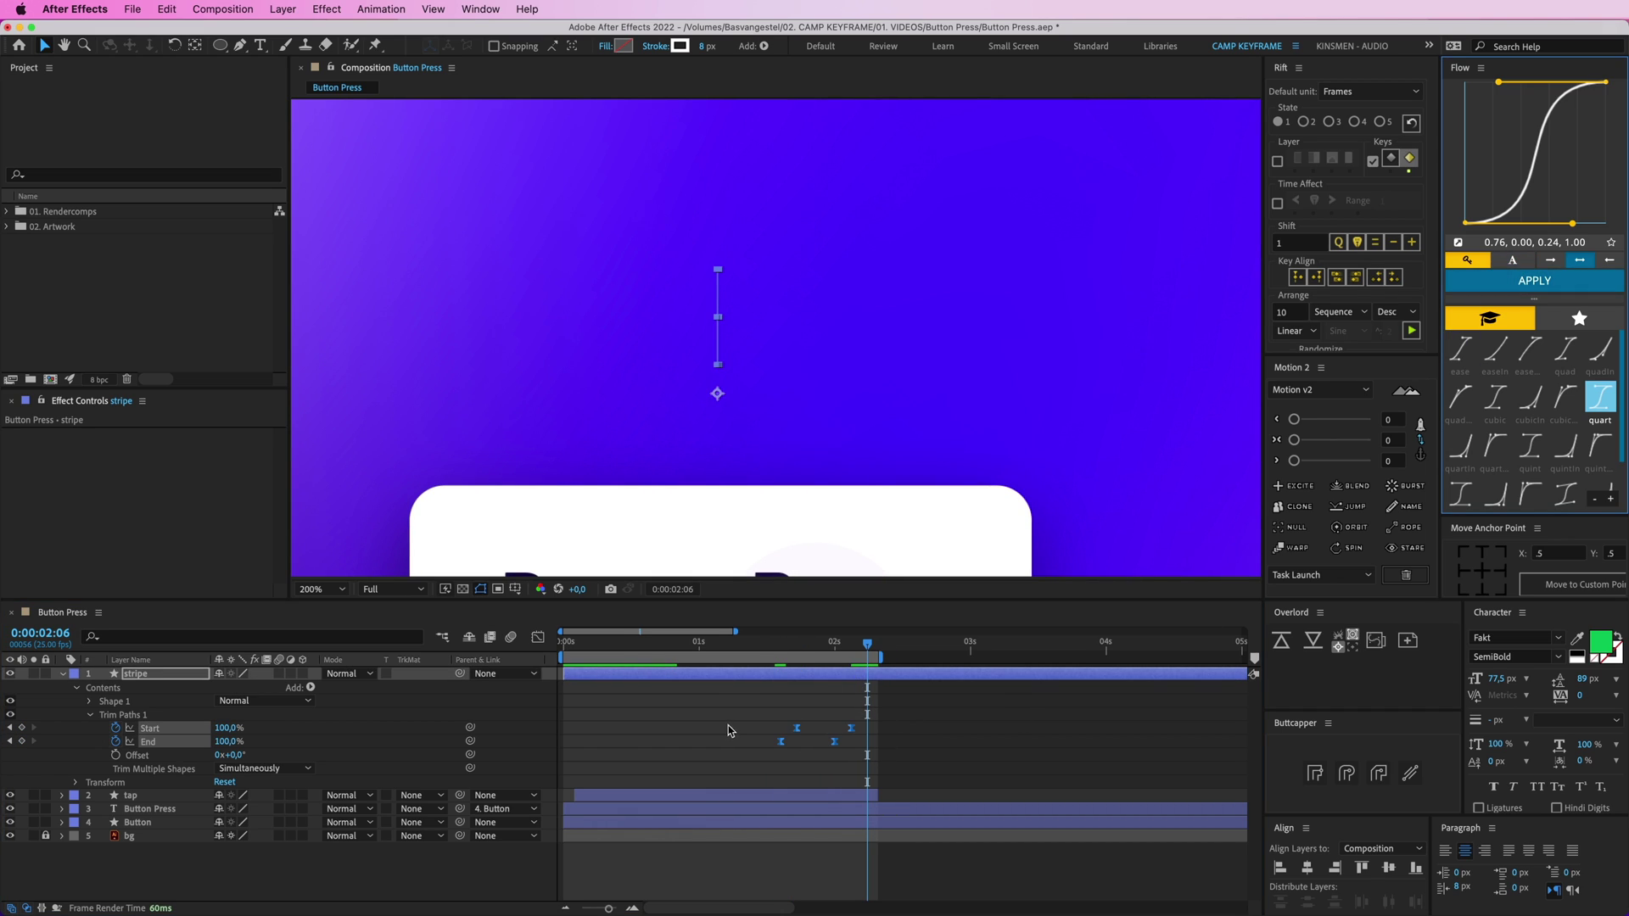
Inspect the speed graph of the stripe's trim keyframes and preview the eased stripe animation
{"action": "key", "text": "shift+F3"}
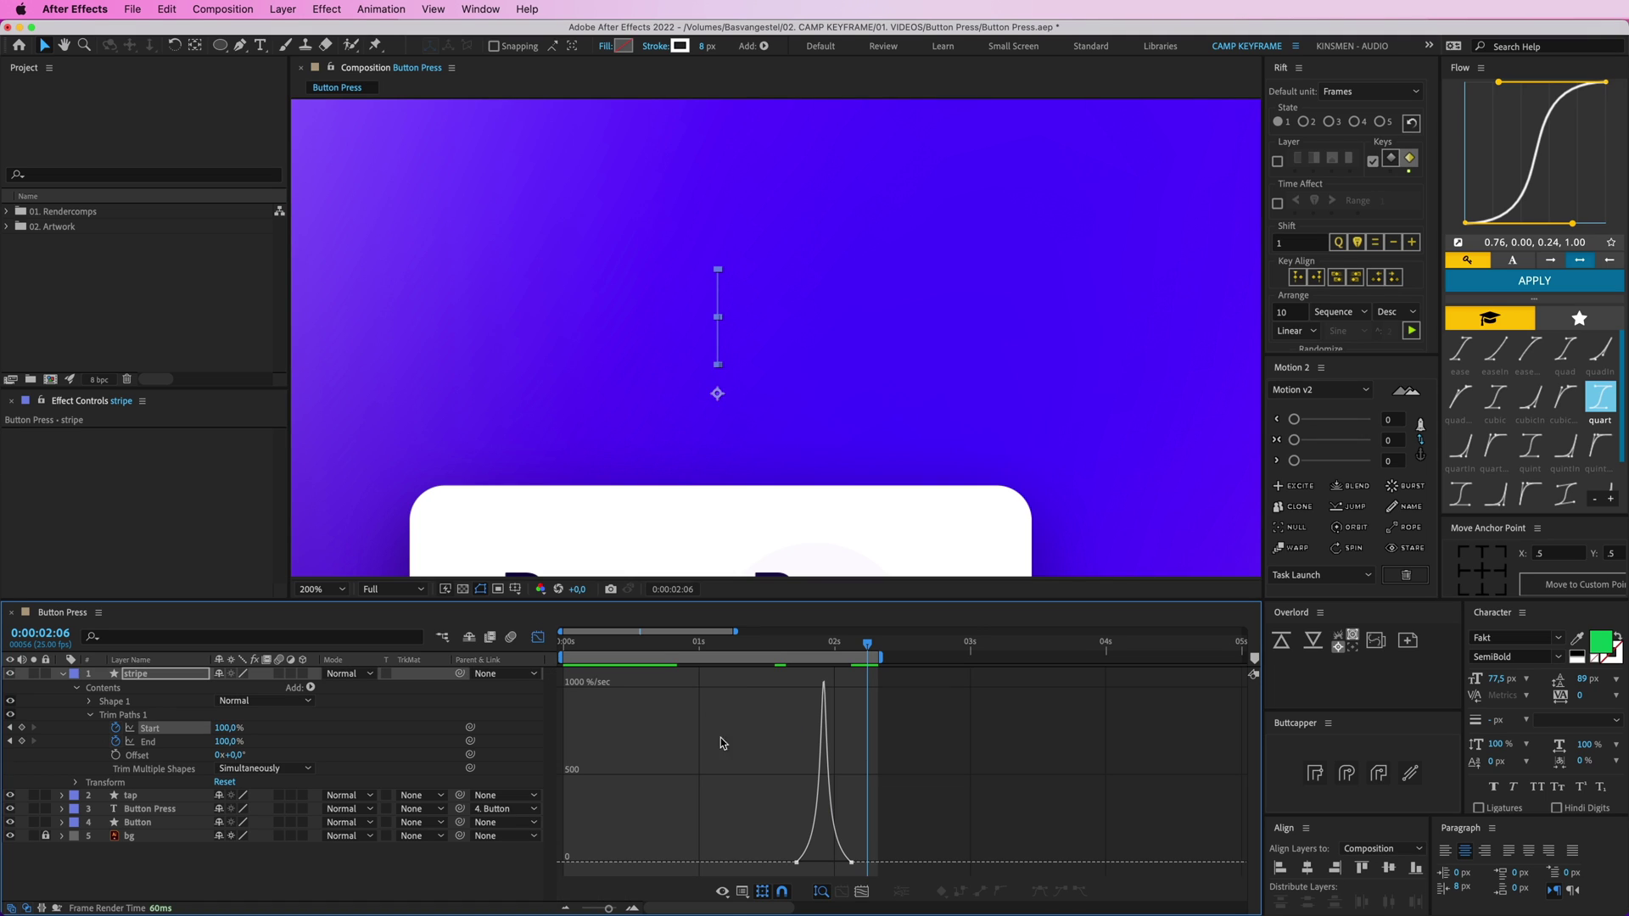
{"action": "mouse_move", "coordinate": [791, 863]}
{"action": "mouse_move", "coordinate": [839, 646]}
{"action": "left_mouse_down"}
{"action": "mouse_move", "coordinate": [769, 647]}
{"action": "mouse_move", "coordinate": [809, 647]}
{"action": "left_mouse_up"}
{"action": "left_click", "coordinate": [538, 637]}
{"action": "key", "text": "space"}
{"action": "left_click", "coordinate": [807, 686]}
Set the line cap of the stripe's stroke to Round Cap
{"action": "left_click", "coordinate": [820, 677]}
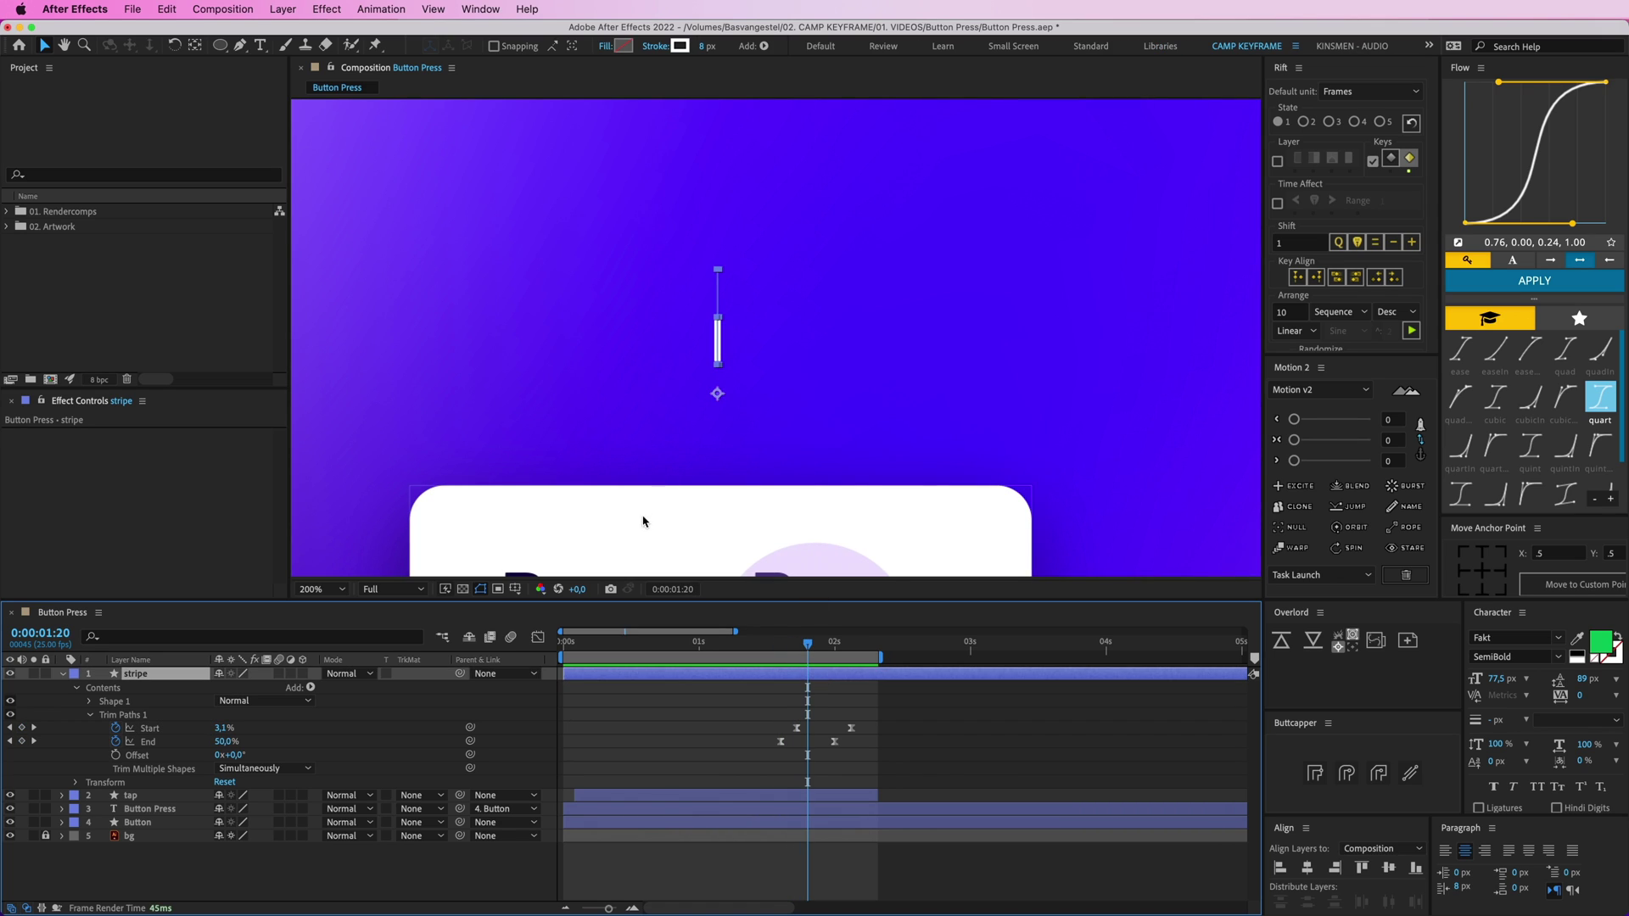
{"action": "left_click", "coordinate": [90, 703]}
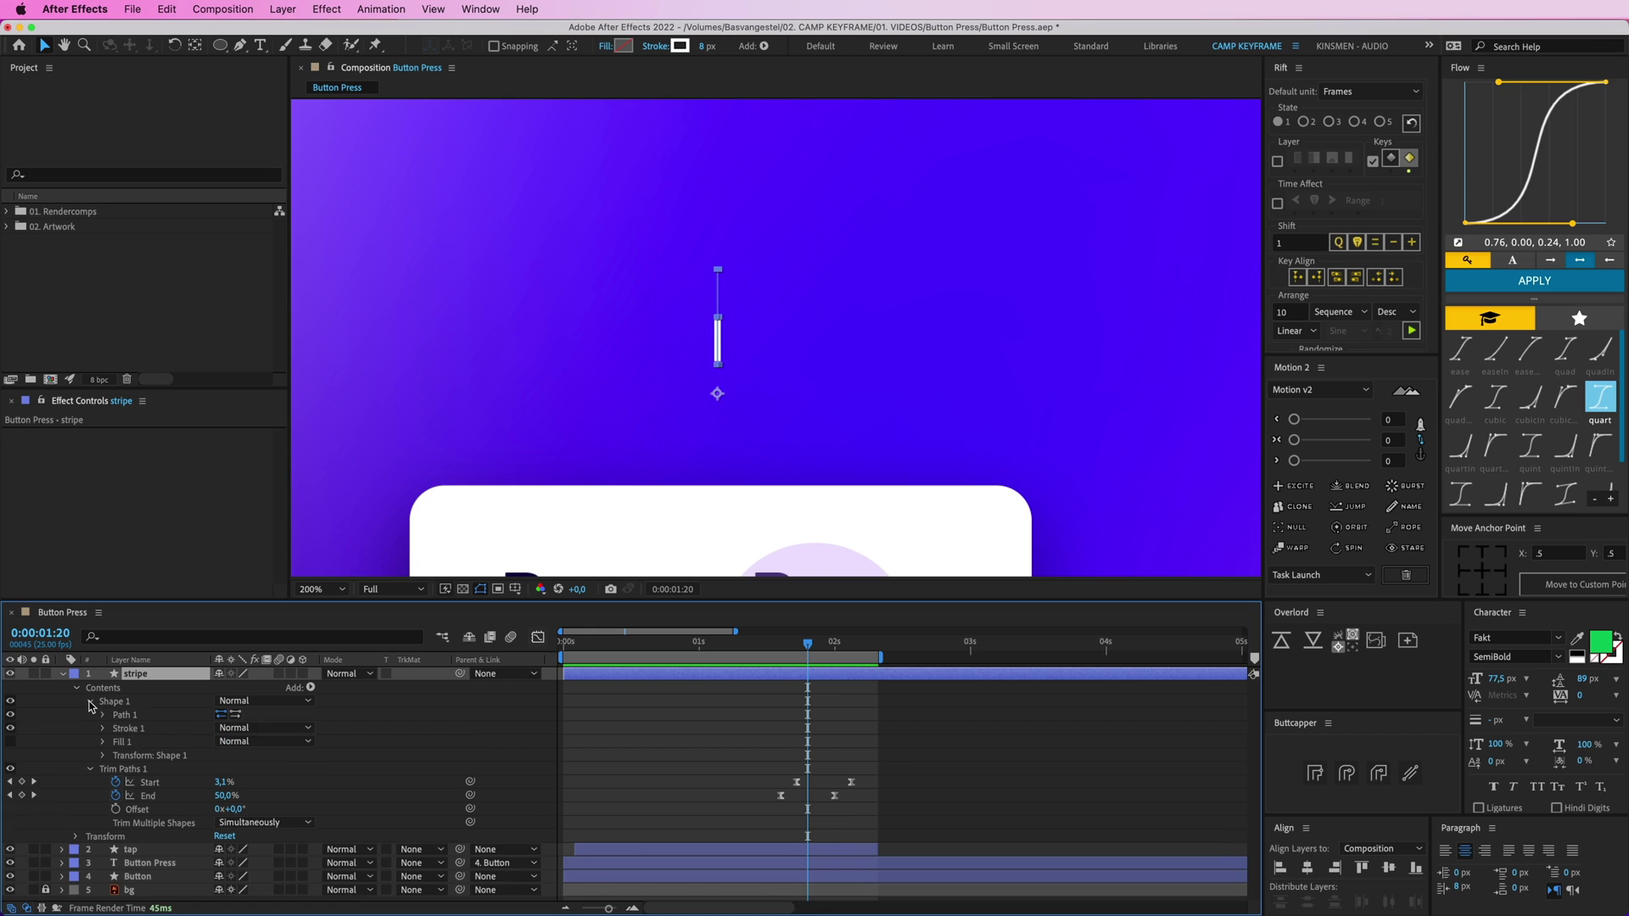
{"action": "left_click", "coordinate": [103, 728]}
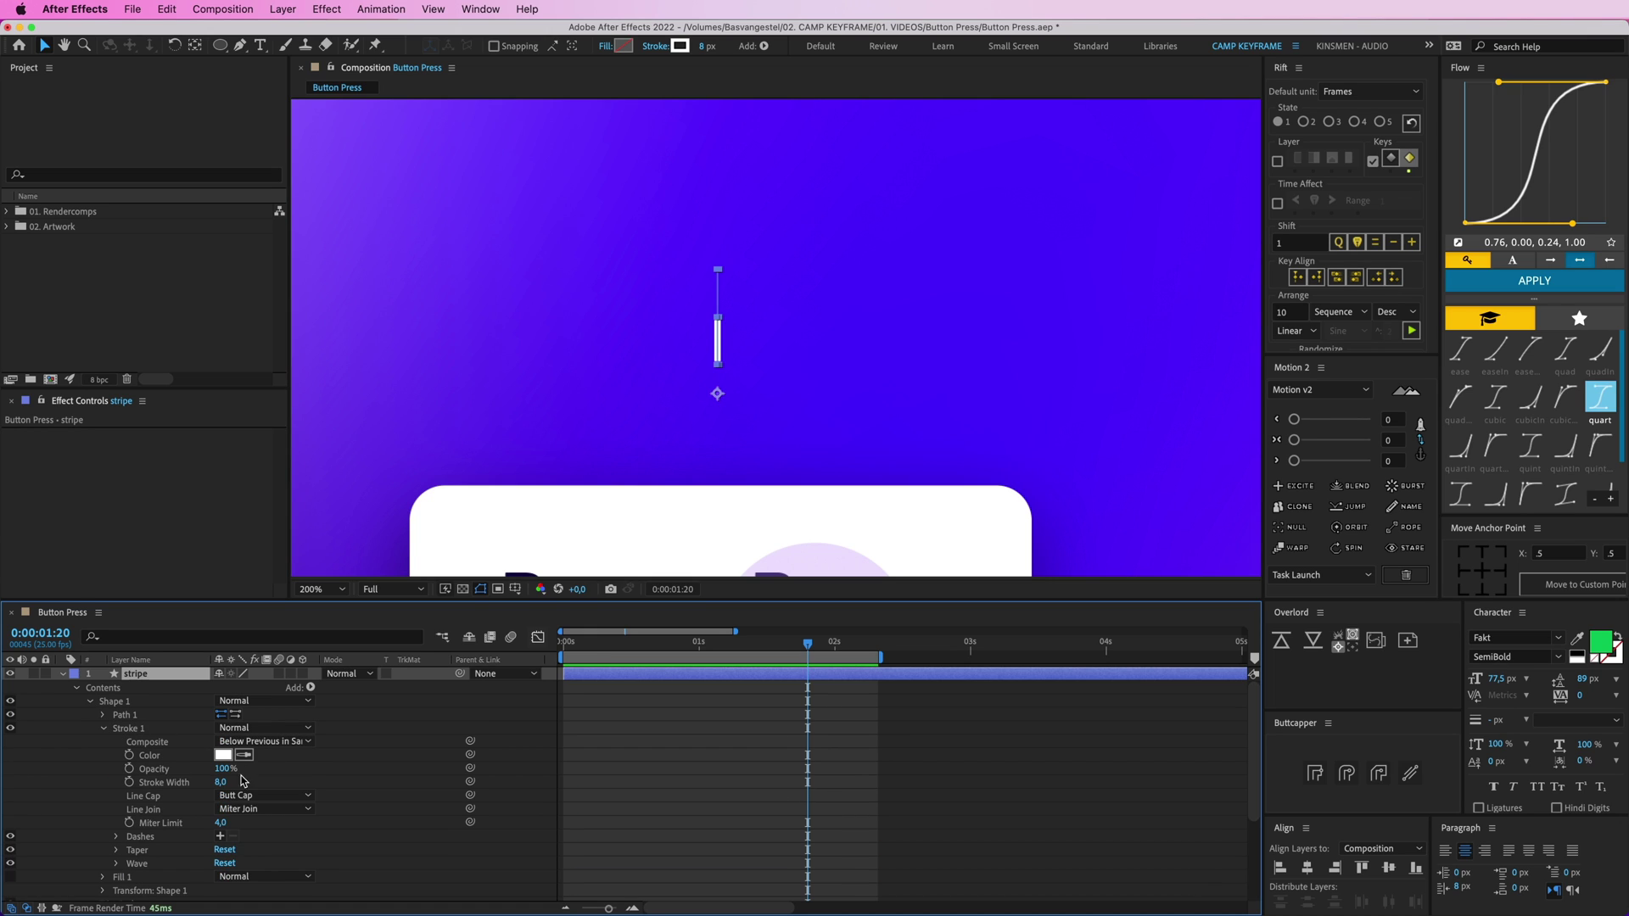
{"action": "left_click", "coordinate": [245, 797]}
{"action": "left_click", "coordinate": [265, 831]}
Show only the stripe layer's keyframed properties and preview the stripe with its rounded ends
{"action": "left_click", "coordinate": [796, 650]}
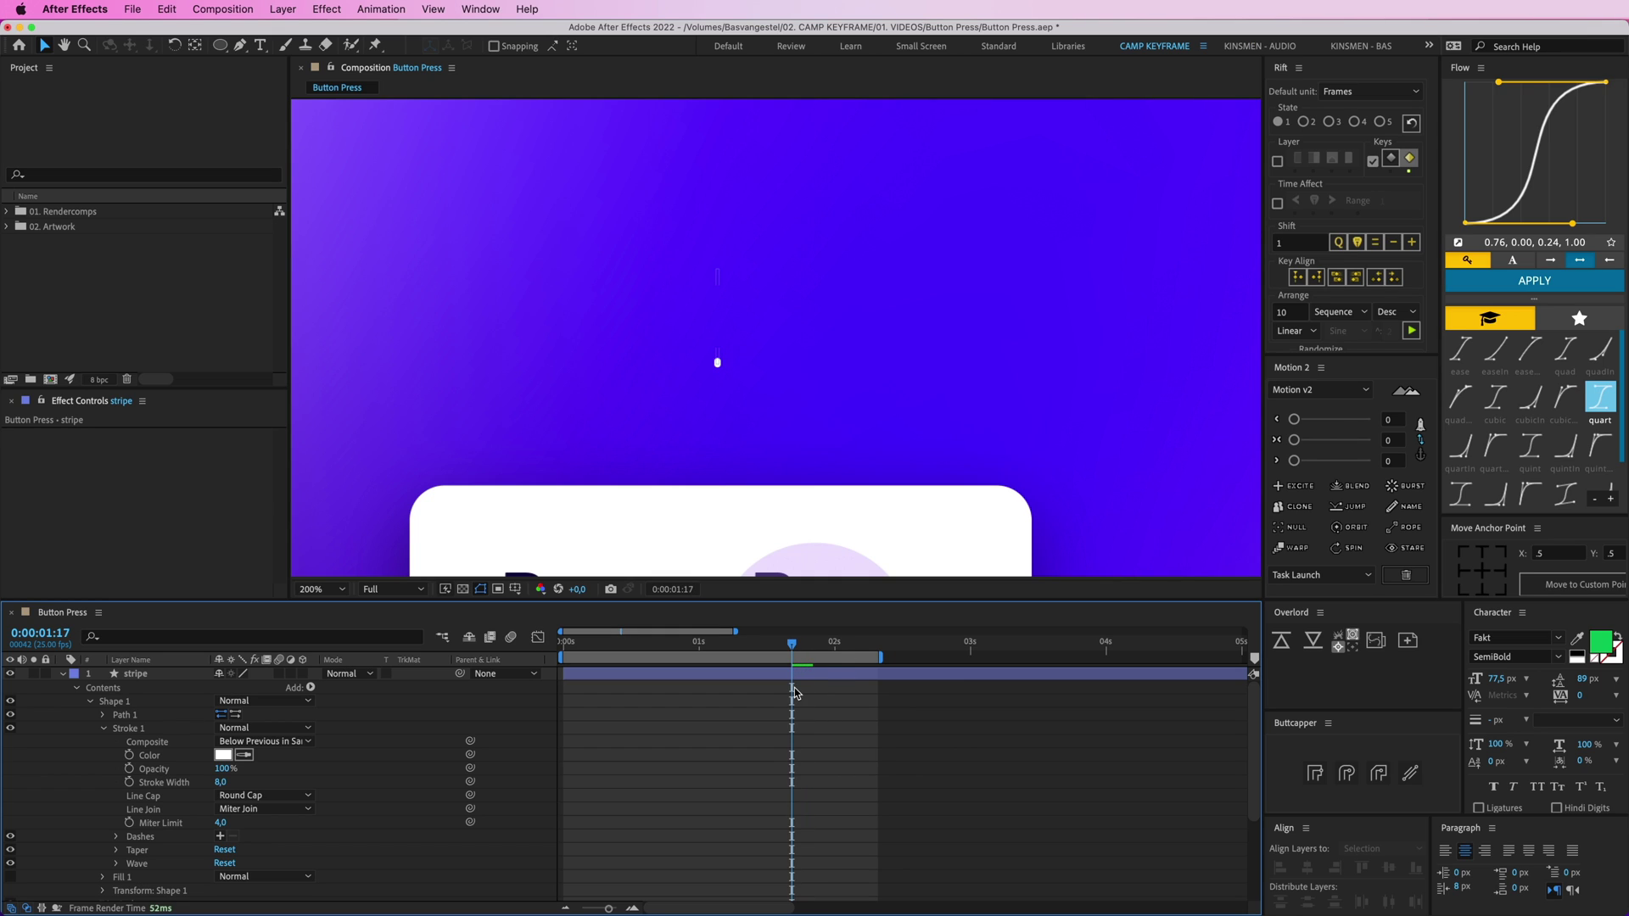
{"action": "left_click", "coordinate": [795, 691]}
{"action": "key", "text": "u"}
{"action": "mouse_move", "coordinate": [793, 646]}
{"action": "left_mouse_down"}
{"action": "mouse_move", "coordinate": [770, 645]}
{"action": "mouse_move", "coordinate": [785, 642]}
{"action": "left_mouse_up"}
{"action": "key", "text": "space"}
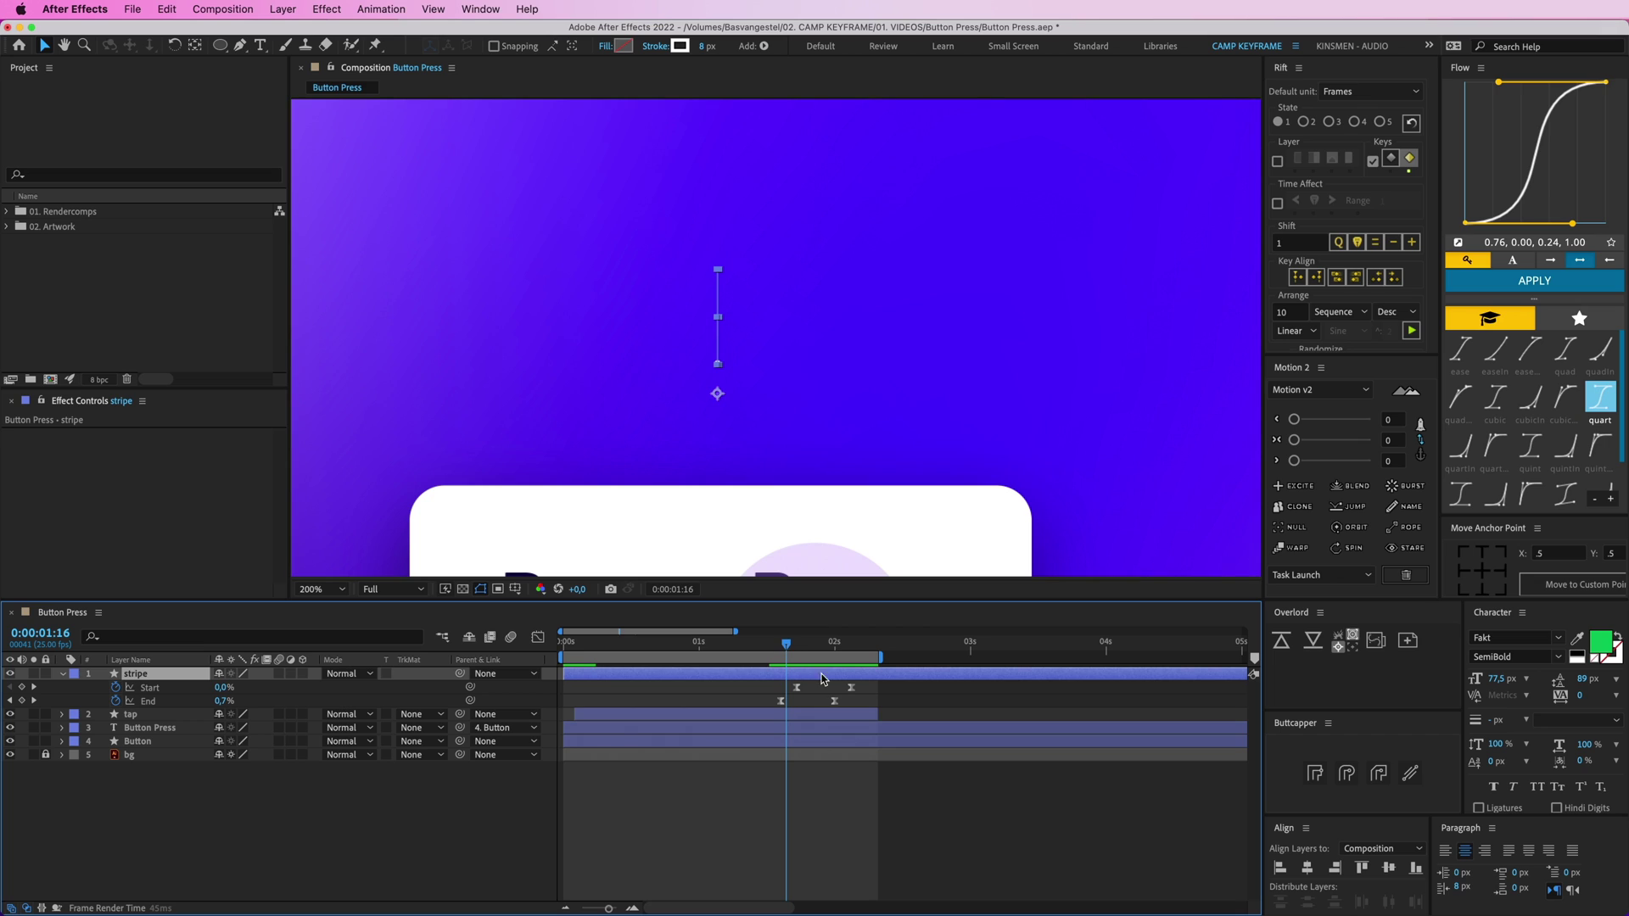
Move the stripe's last Start and End keyframes about four frames earlier and preview the faster motion
{"action": "left_click_drag", "start_coordinate": [867, 684], "coordinate": [813, 702]}
{"action": "left_click_drag", "start_coordinate": [786, 646], "coordinate": [758, 648]}
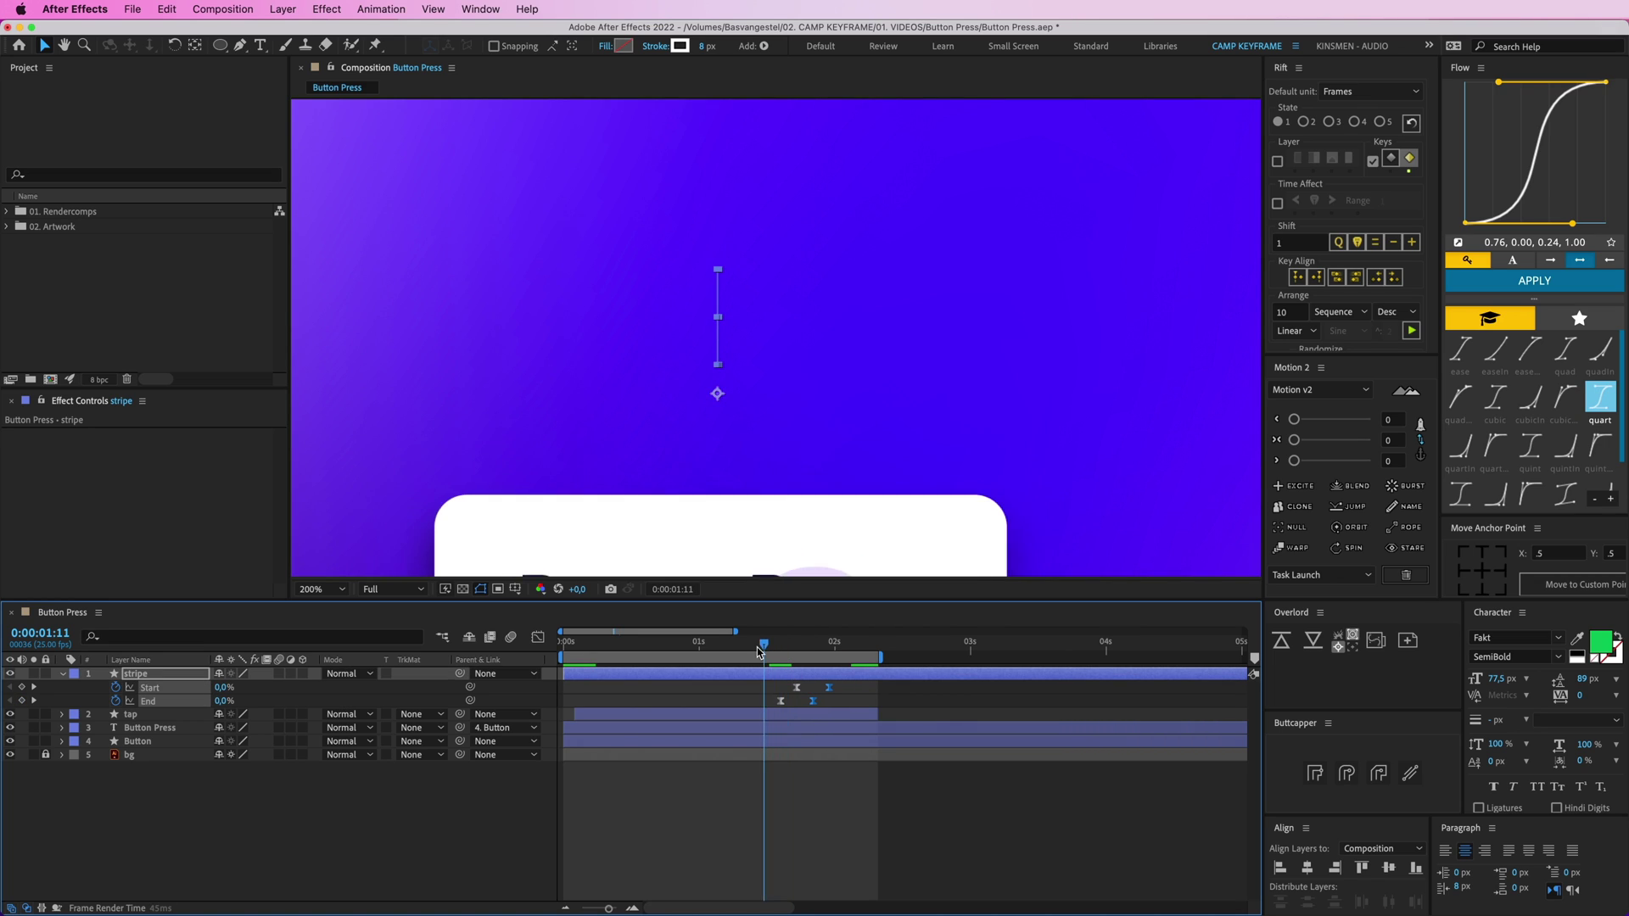
{"action": "key", "text": "space"}
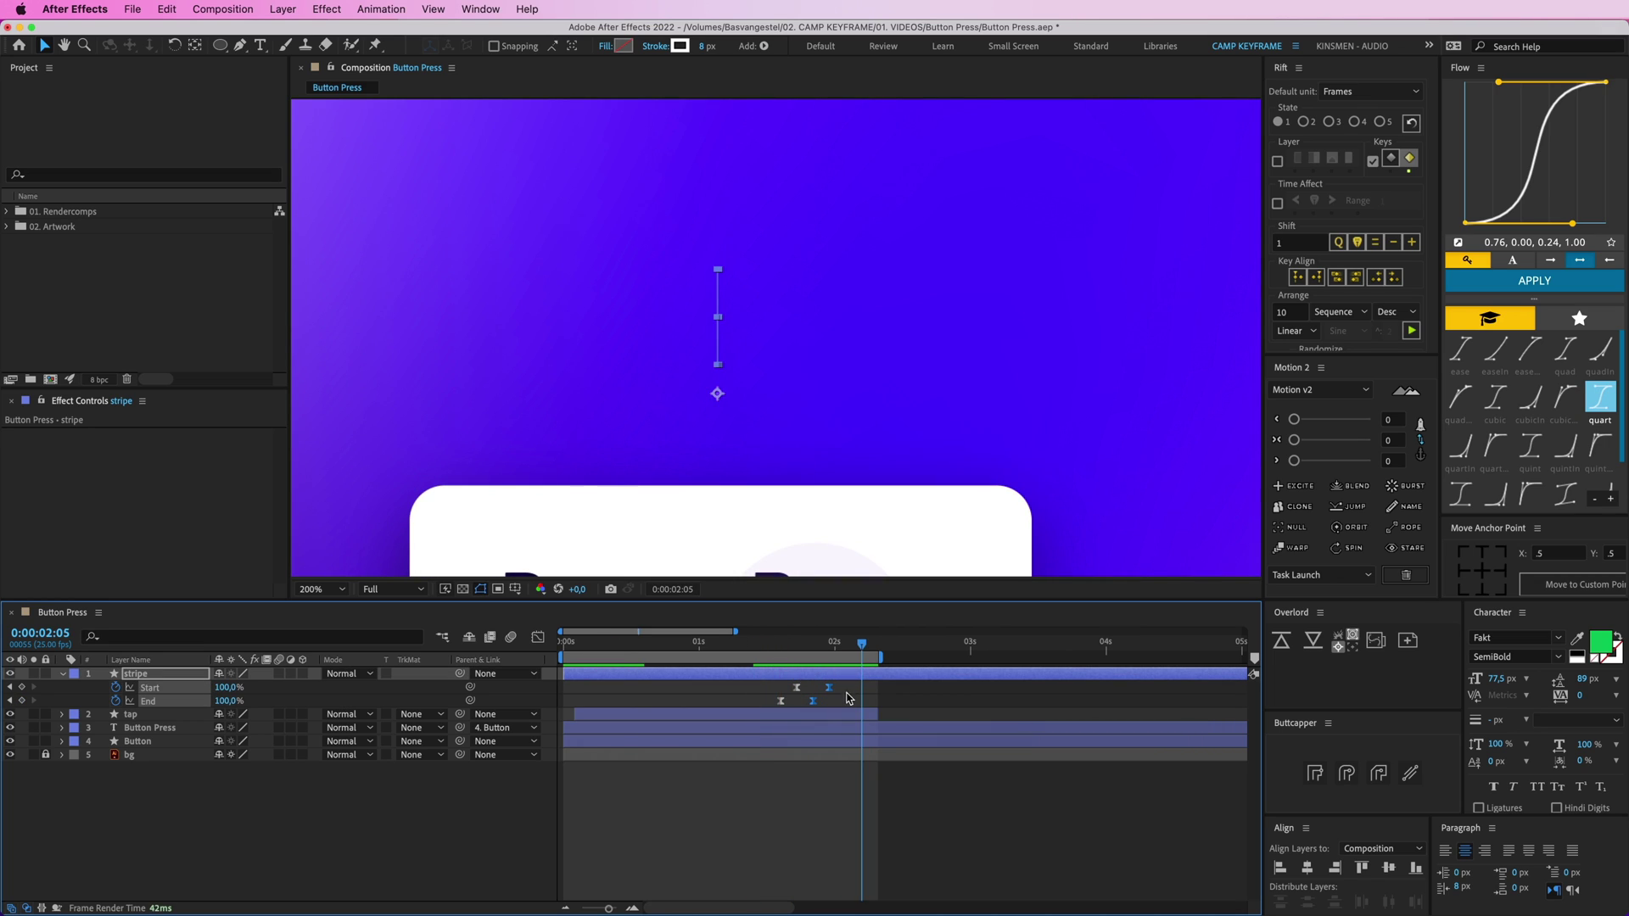
Move the stripe's last Start keyframe about one frame earlier and preview the motion from about 0:00:01:16
{"action": "left_click", "coordinate": [849, 697]}
{"action": "left_click_drag", "start_coordinate": [830, 689], "coordinate": [787, 648]}
{"action": "key", "text": "space"}
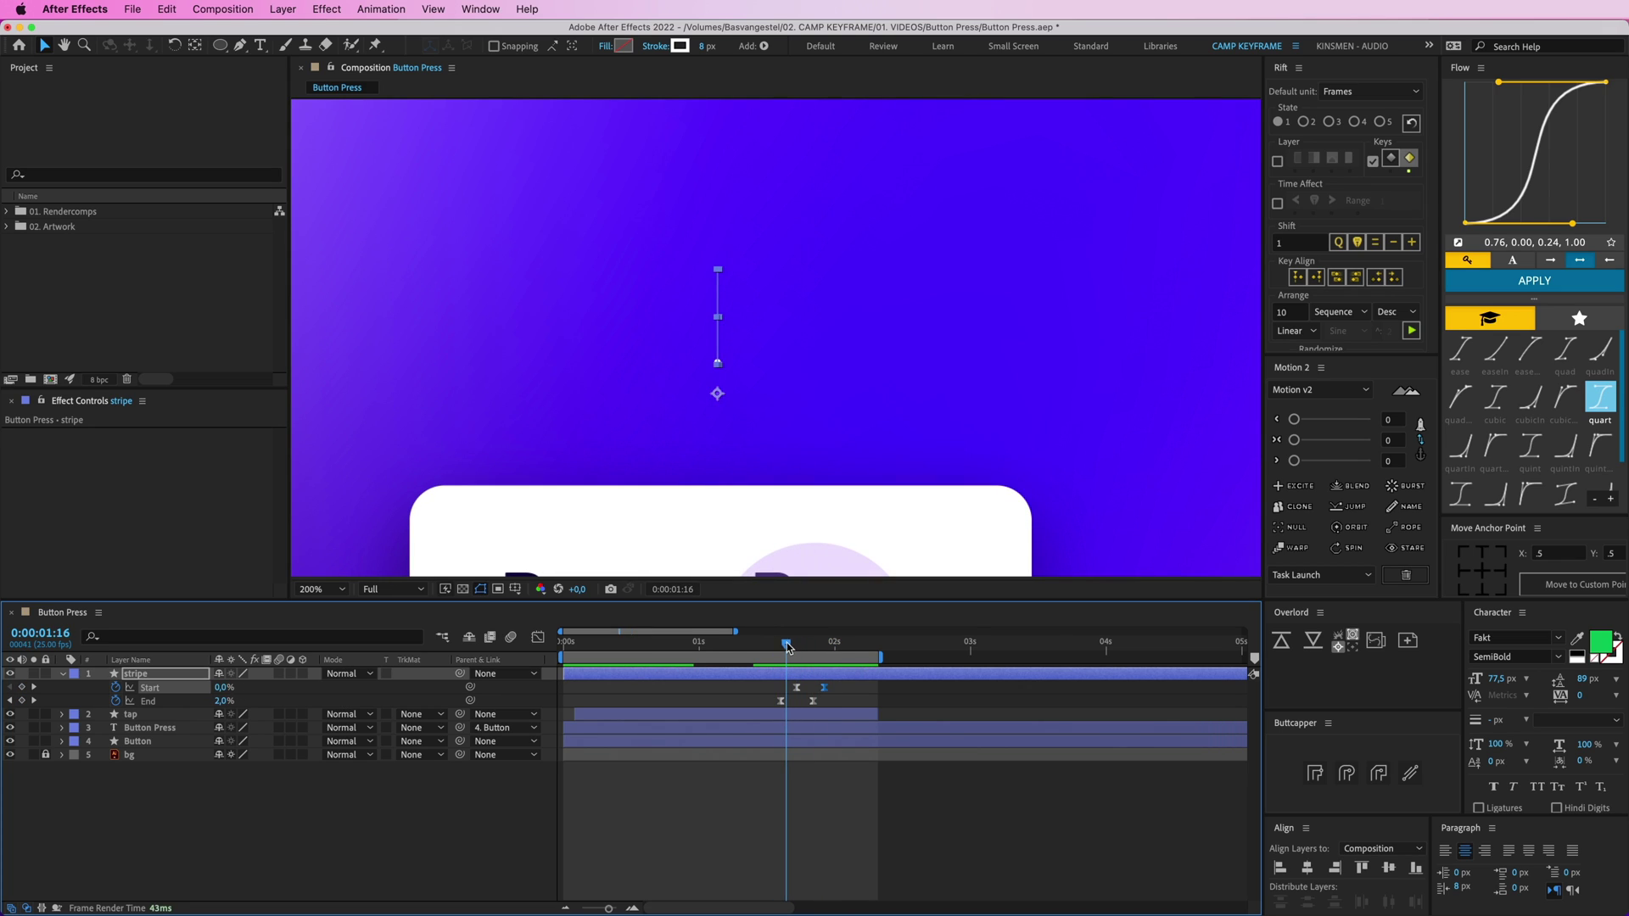
Trim the stripe layer to just its visible animation, starting at about 0:00:01:16, and preview it
{"action": "left_click_drag", "start_coordinate": [567, 676], "coordinate": [776, 650]}
{"action": "key", "text": "alt+]"}
{"action": "key", "text": "space"}
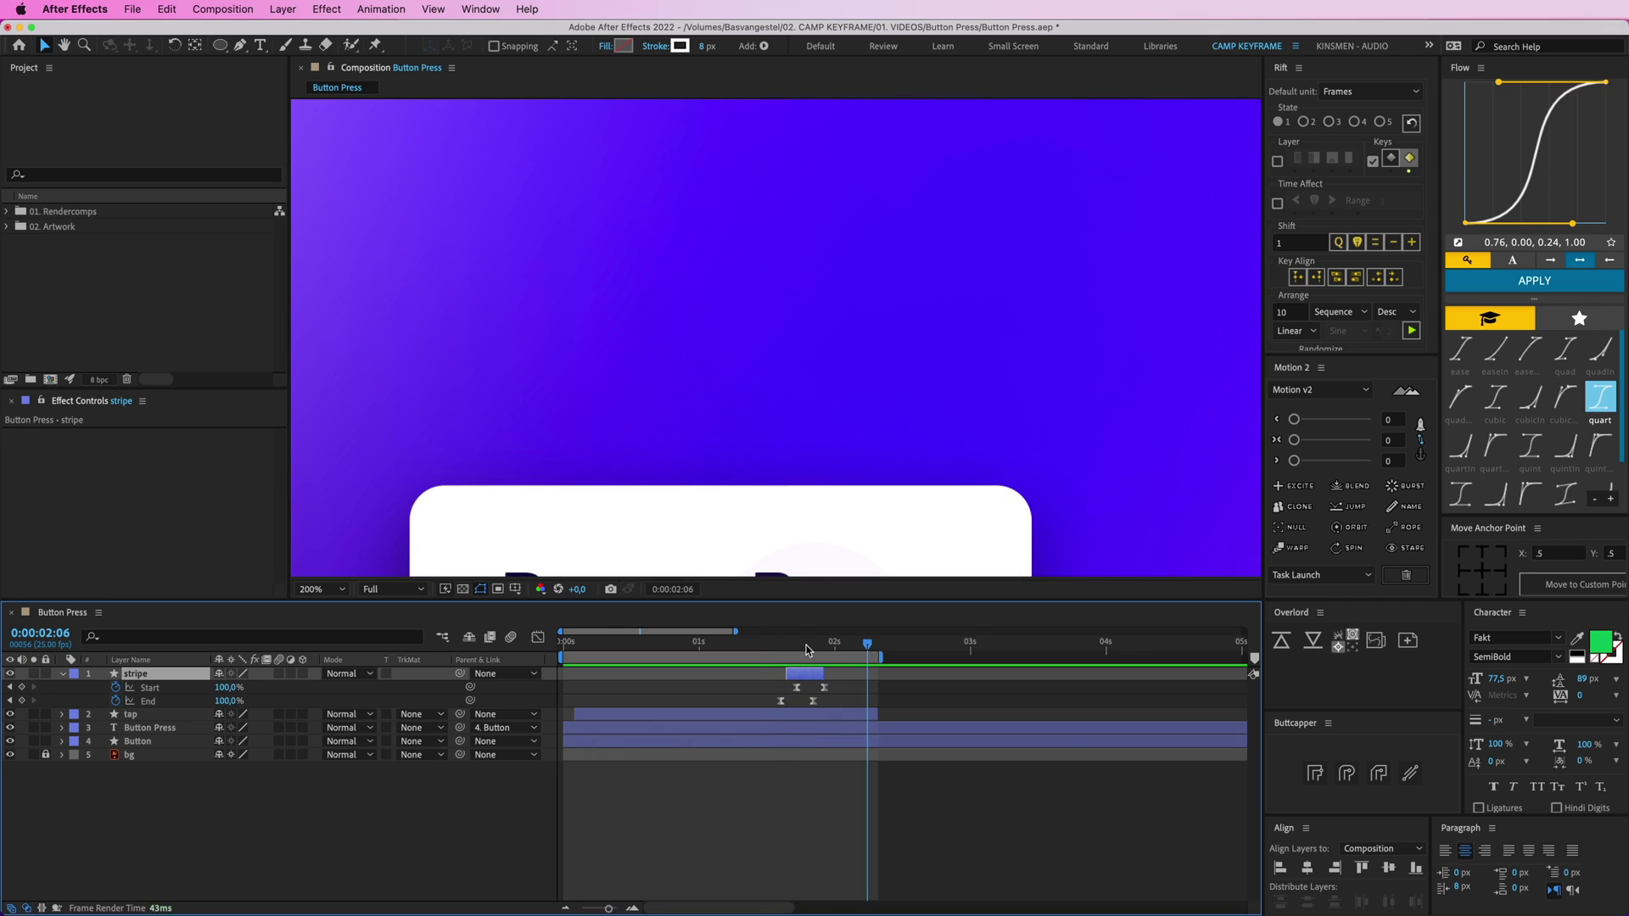
Move the stripe's Start keyframes and last End keyframe one or two frames earlier and preview the tighter motion
{"action": "left_click_drag", "start_coordinate": [824, 689], "coordinate": [798, 648]}
{"action": "key", "text": "space"}
{"action": "left_click", "coordinate": [847, 689]}
Duplicate the stripe layer and rotate the copy counterclockwise about 31° around its anchor point
{"action": "left_click", "coordinate": [795, 674]}
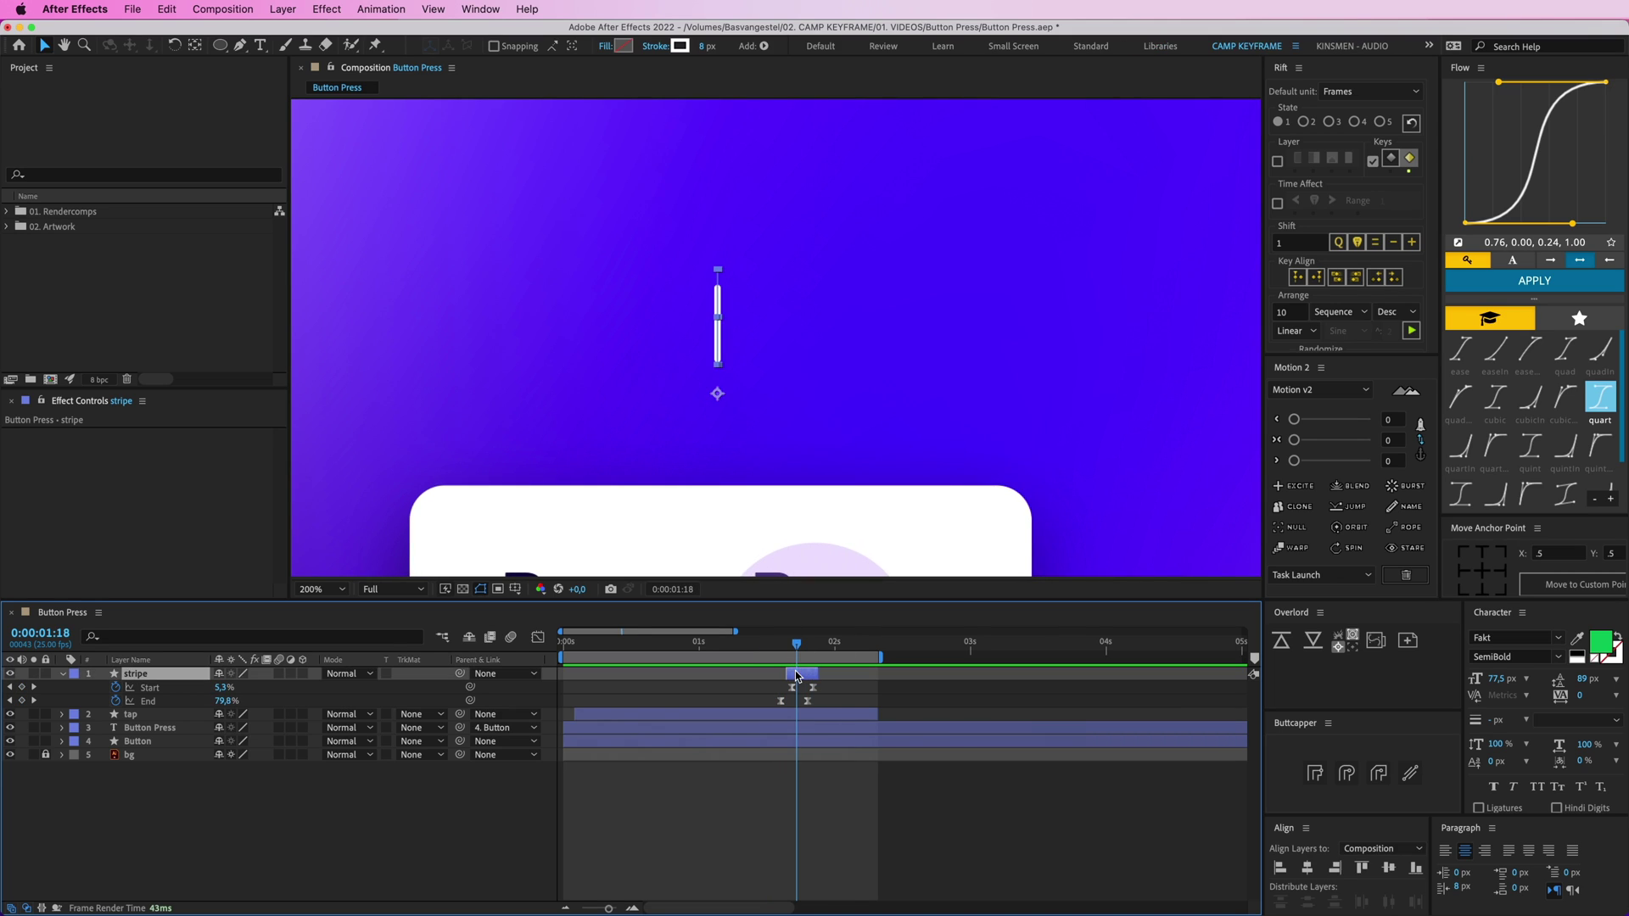
{"action": "key", "text": "super+d"}
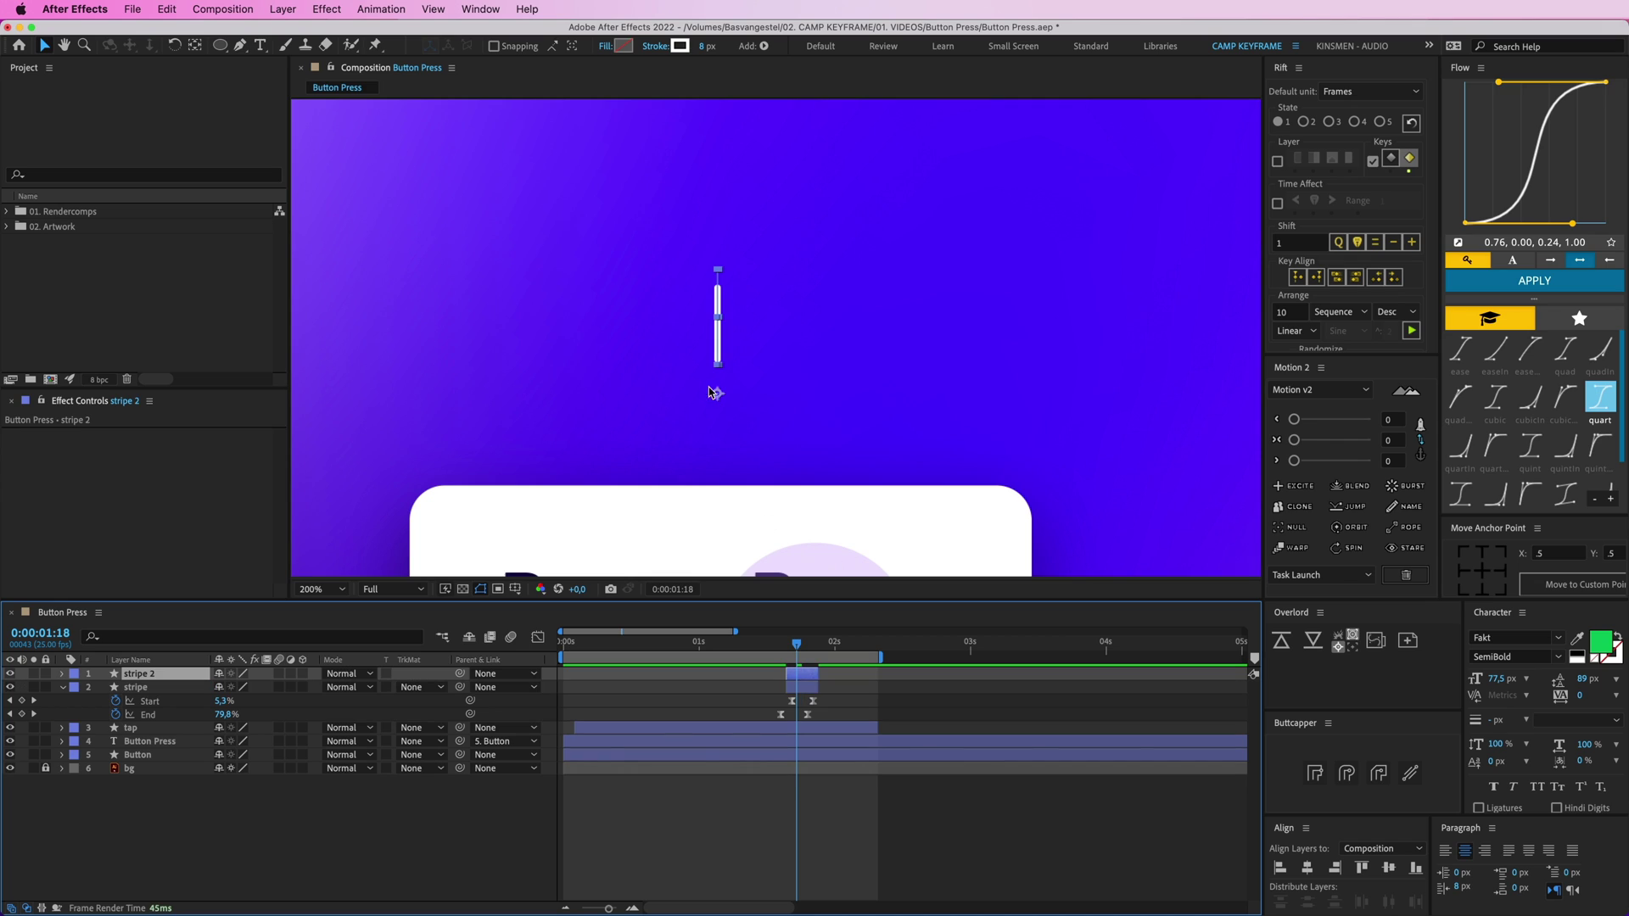
{"action": "key", "text": "r"}
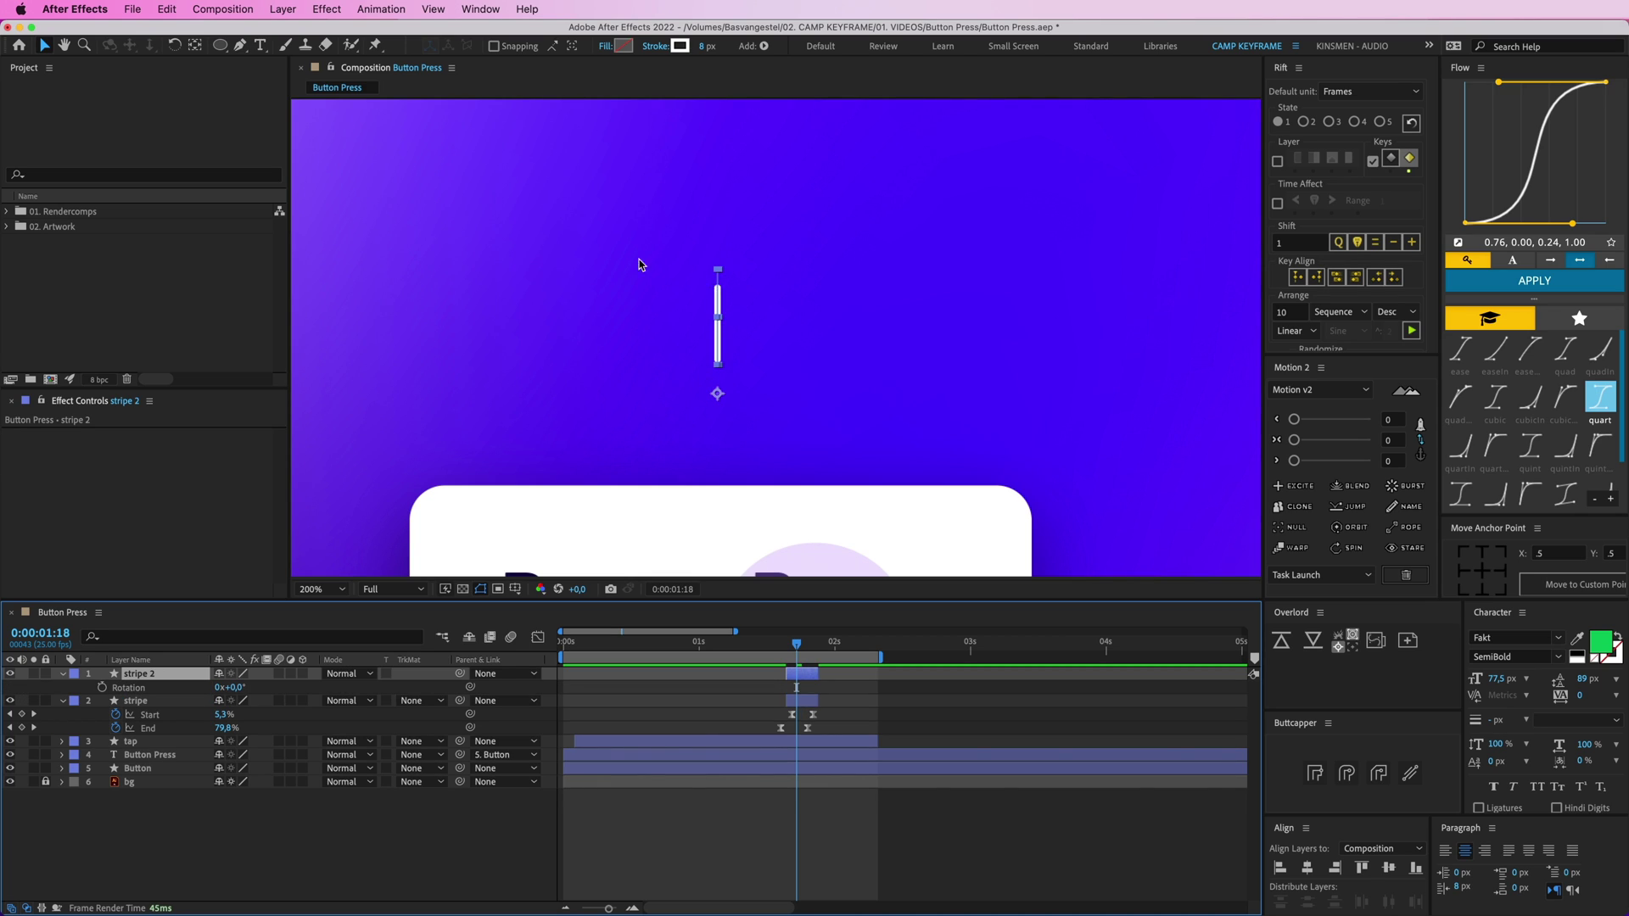
{"action": "key", "text": "w"}
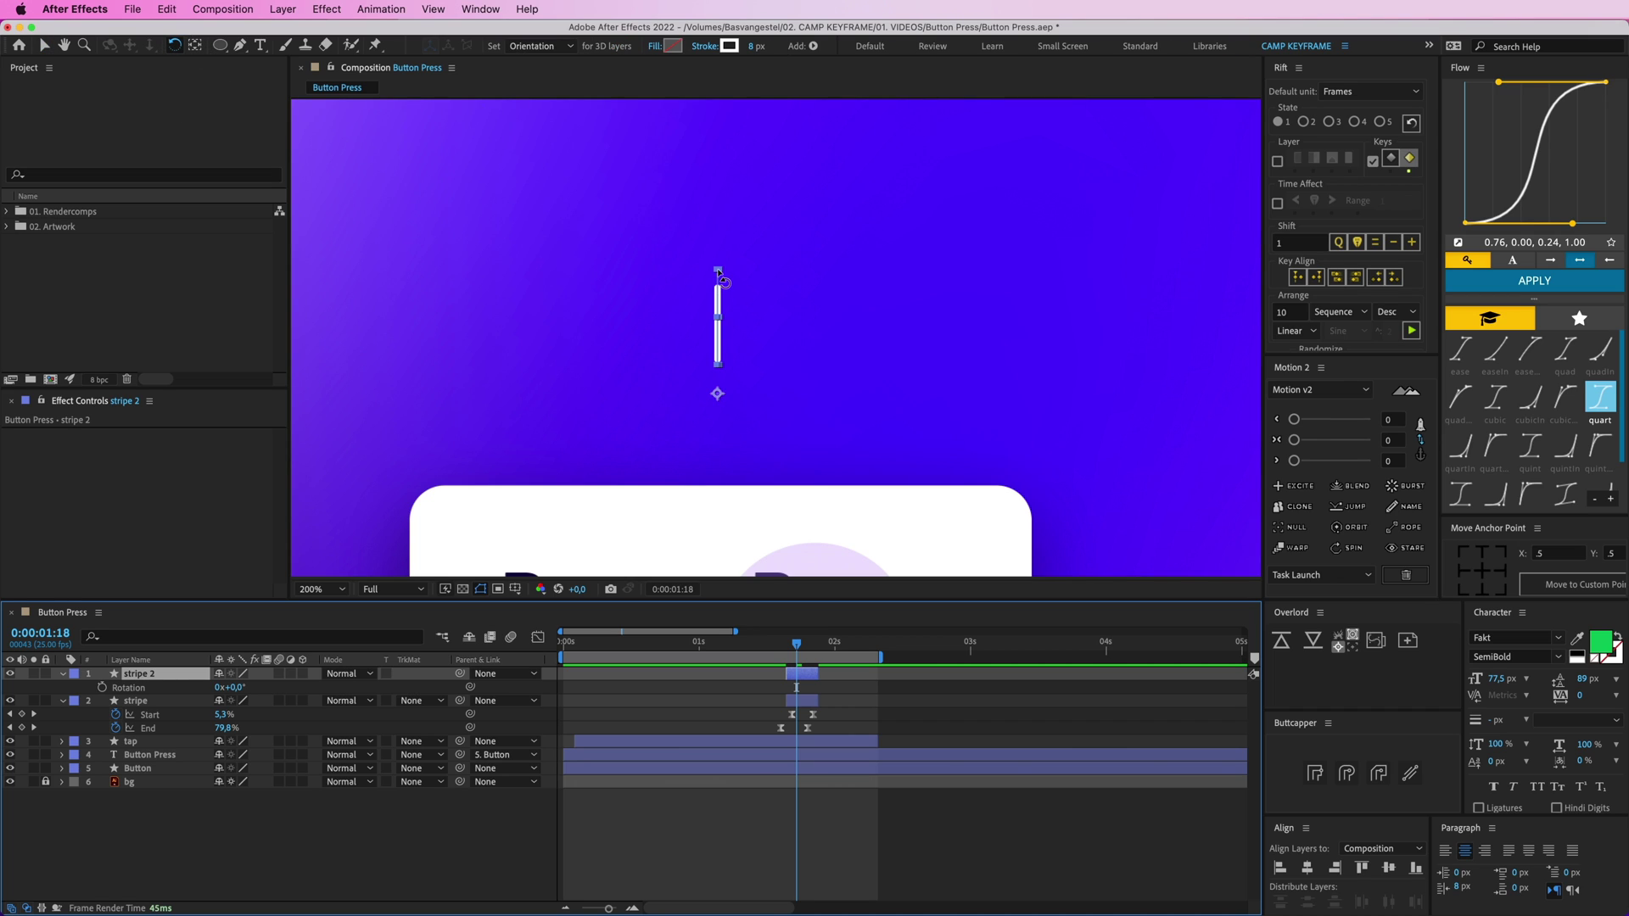
{"action": "left_click_drag", "start_coordinate": [724, 281], "coordinate": [651, 280]}
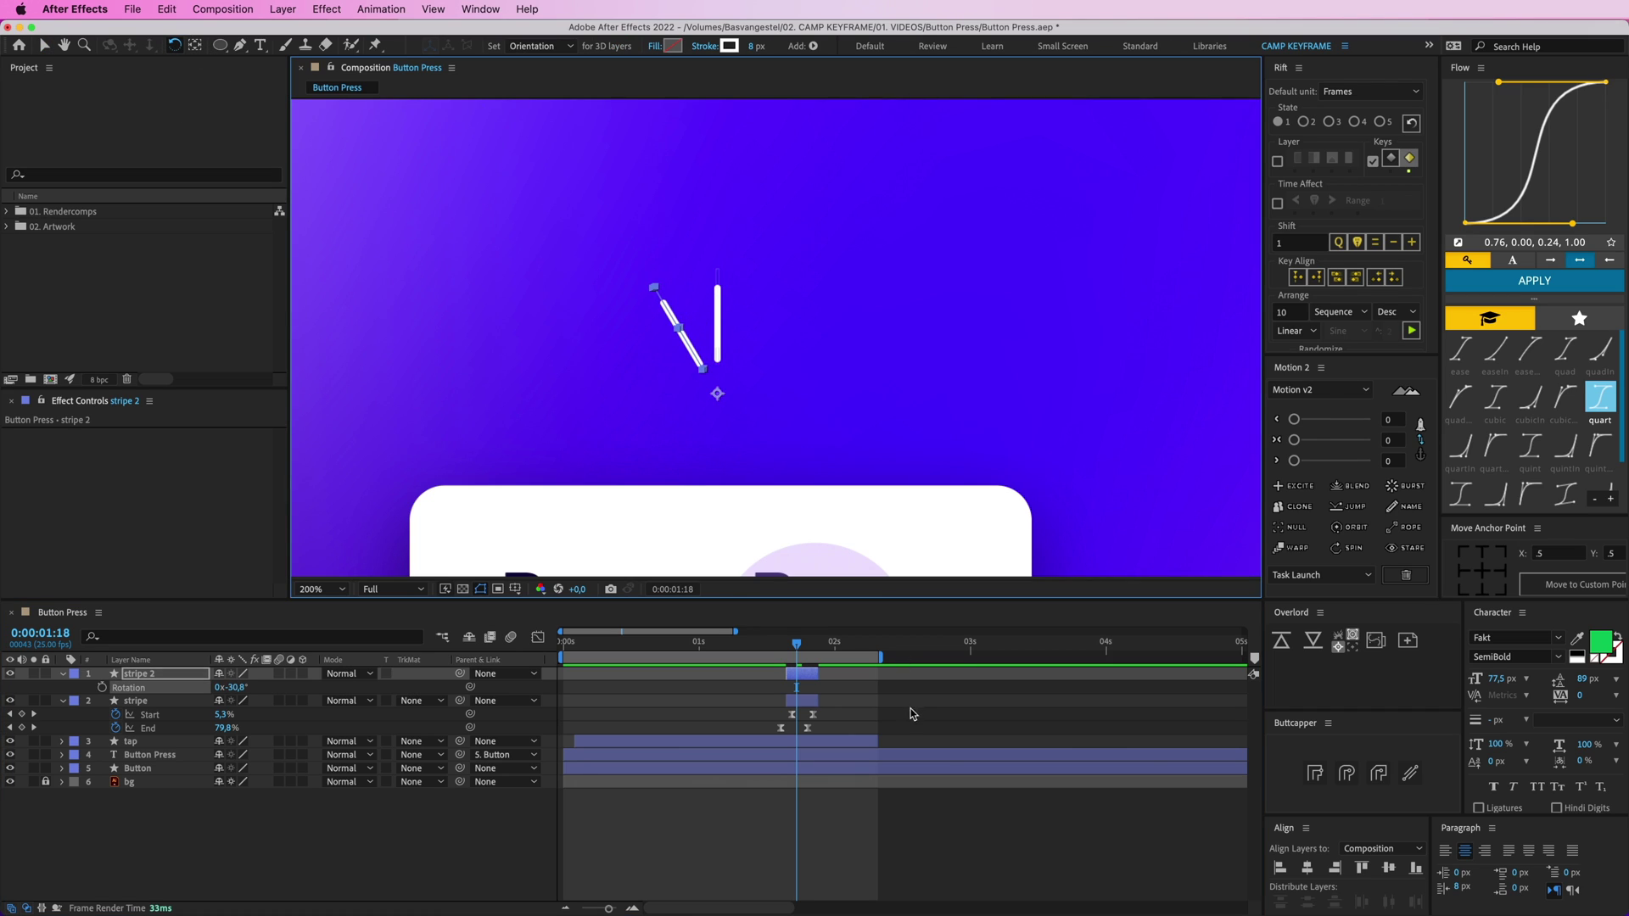
Duplicate the upright stripe again and rotate this copy clockwise to mirror the first tilted stripe
{"action": "left_click", "coordinate": [807, 705]}
{"action": "key", "text": "super+d"}
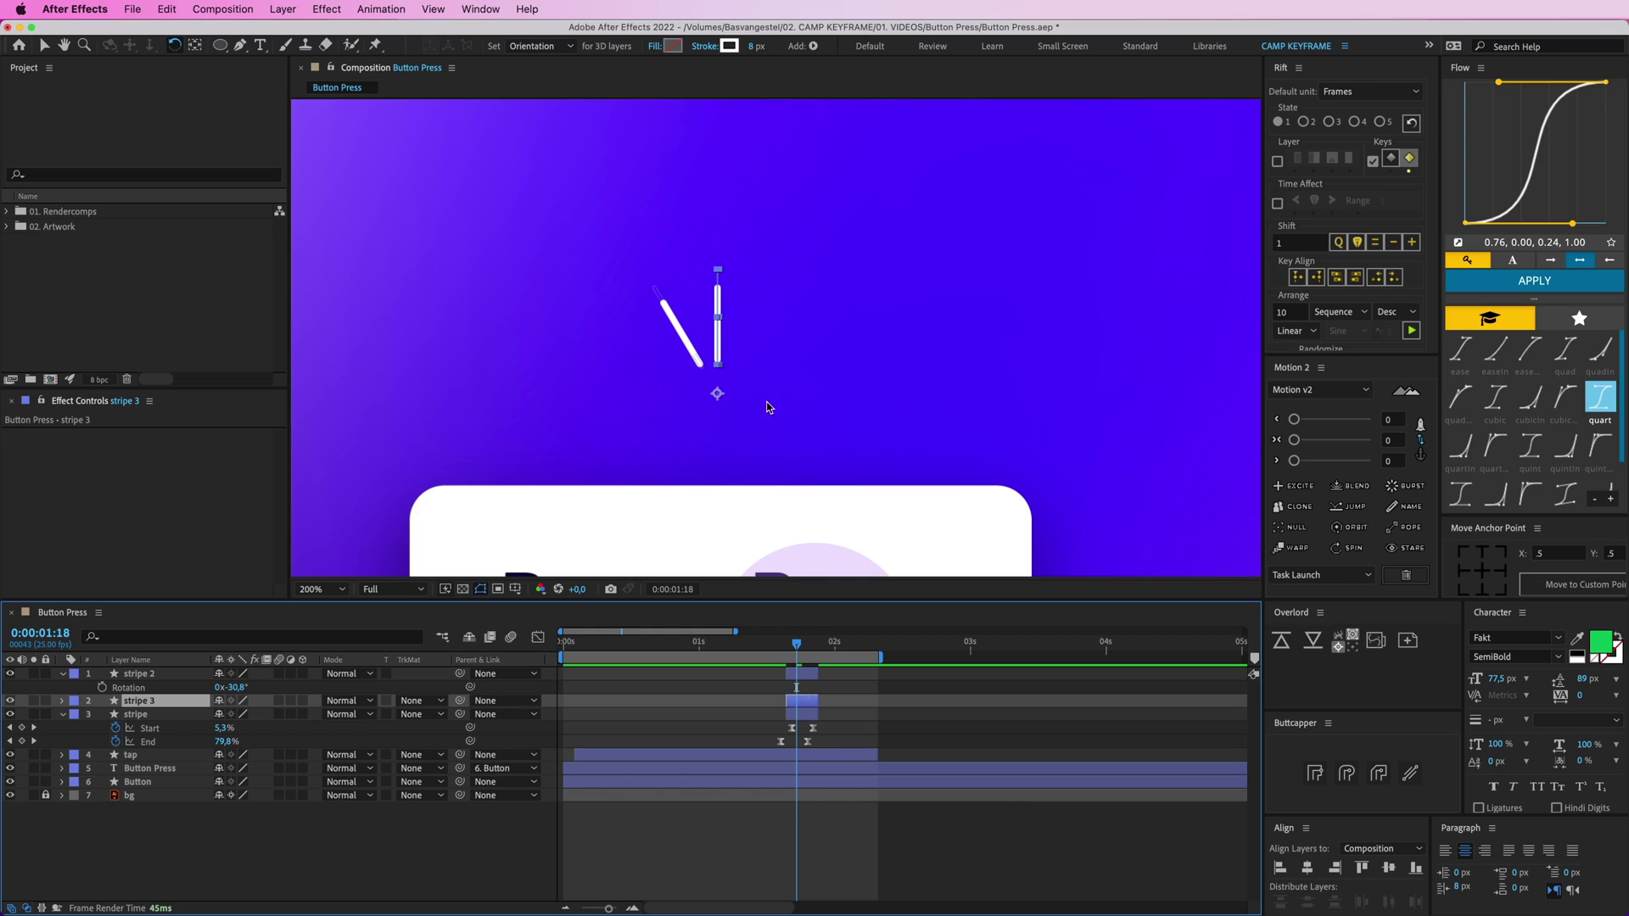
{"action": "left_click_drag", "start_coordinate": [717, 280], "coordinate": [779, 287]}
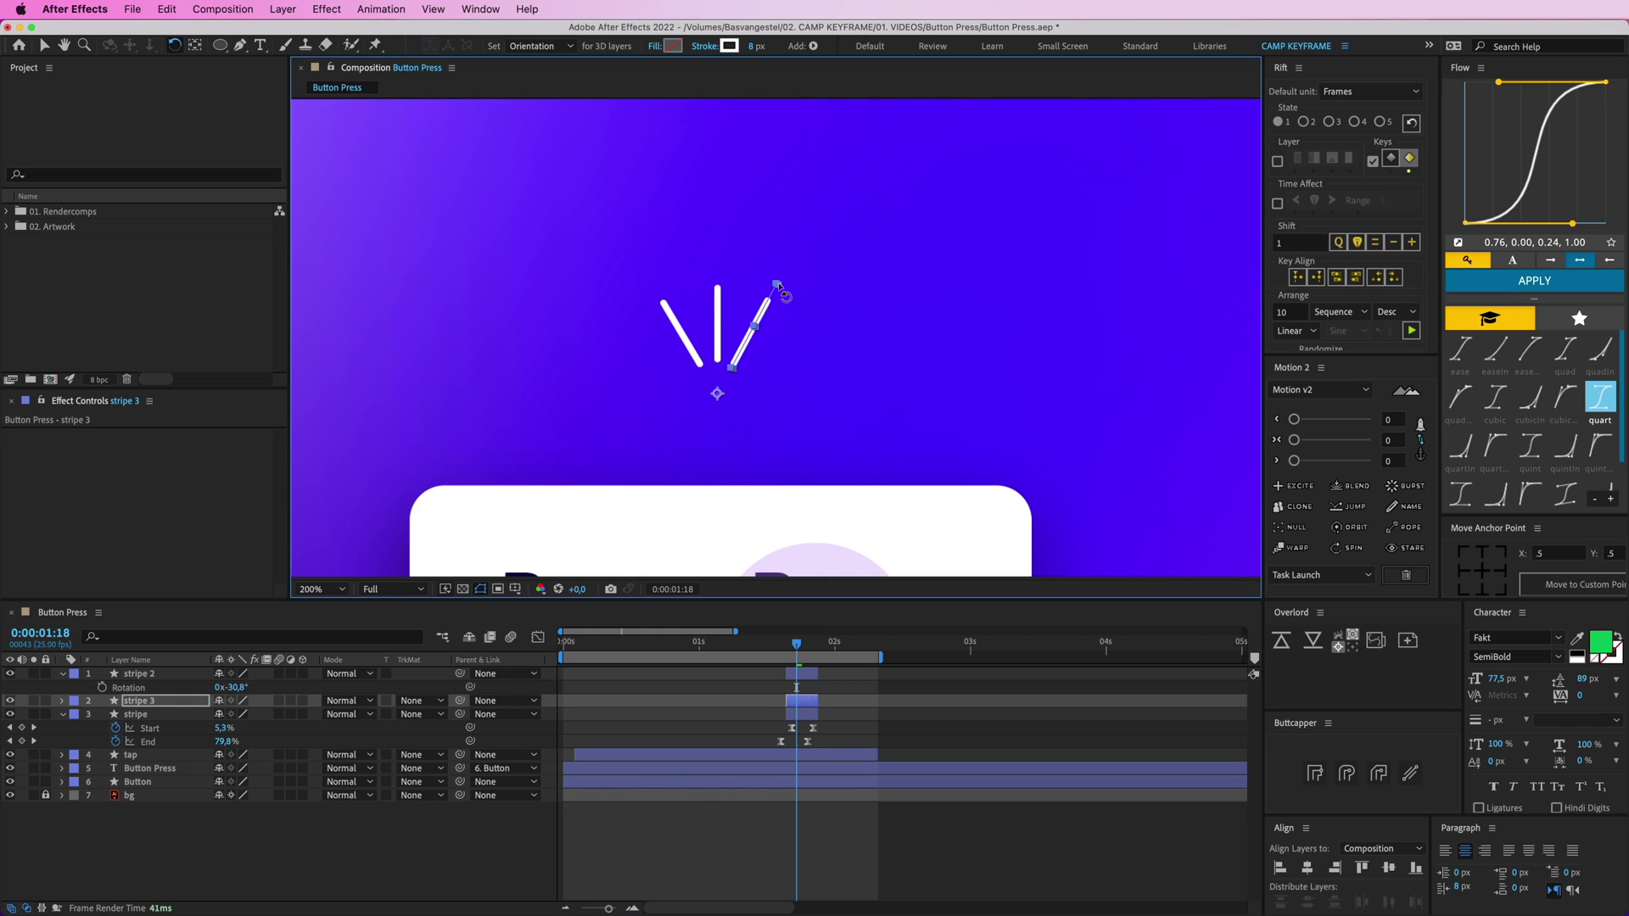
{"action": "left_click", "coordinate": [973, 752]}
Pre-compose the three stripe layers into a composition named stripes
{"action": "left_click", "coordinate": [809, 716]}
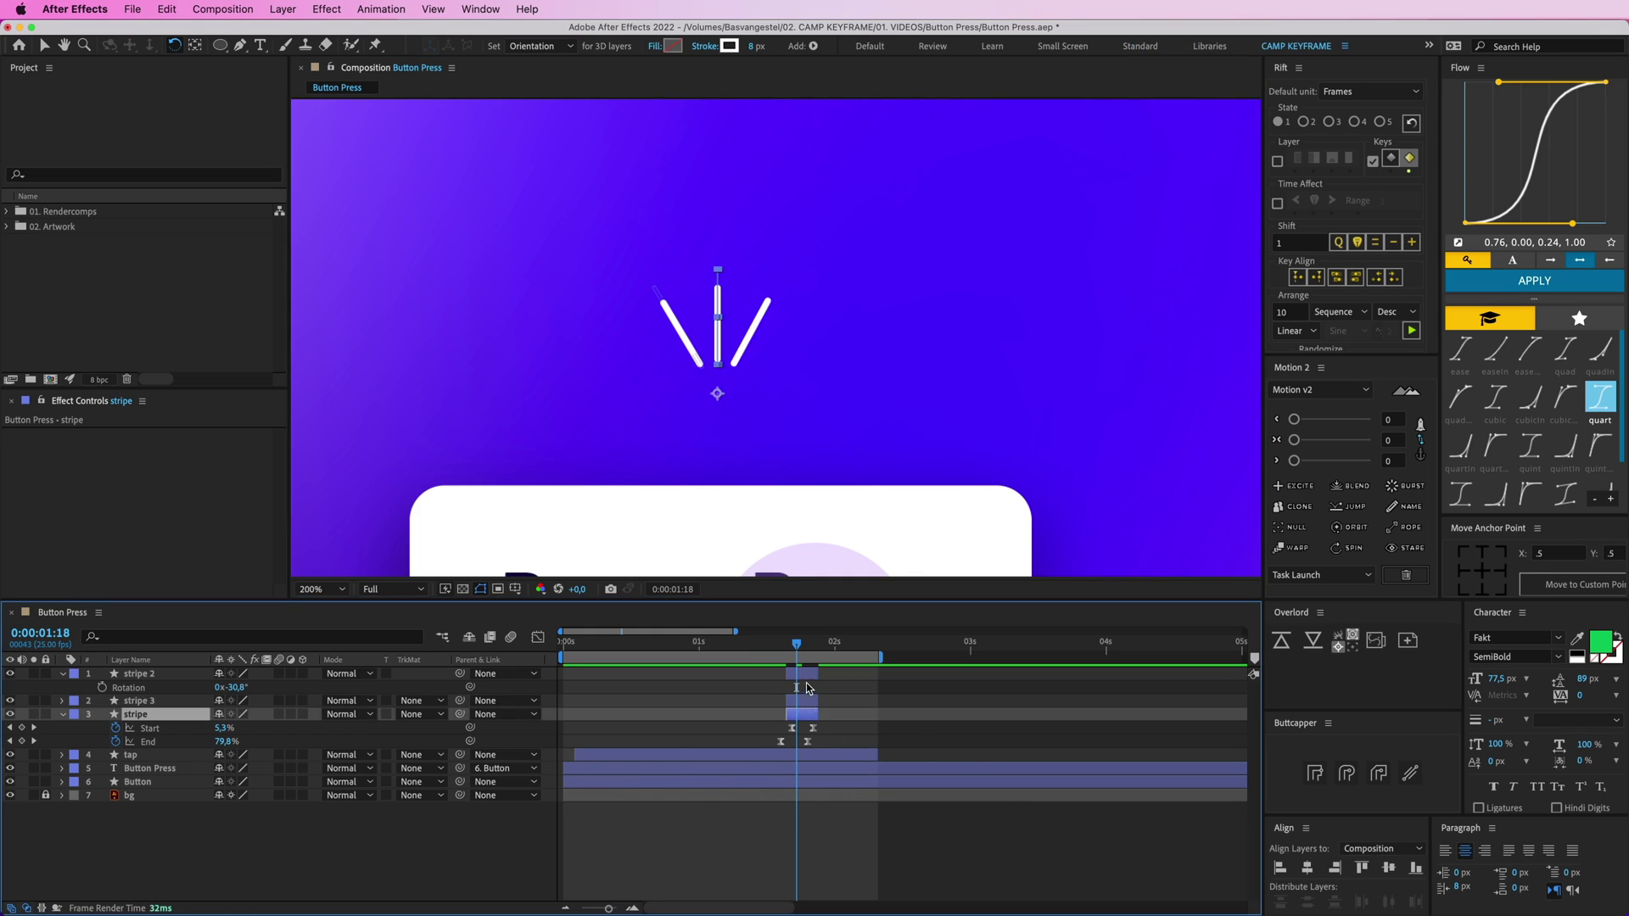
{"action": "left_click", "coordinate": [805, 678], "text": "shift"}
{"action": "key", "text": "u"}
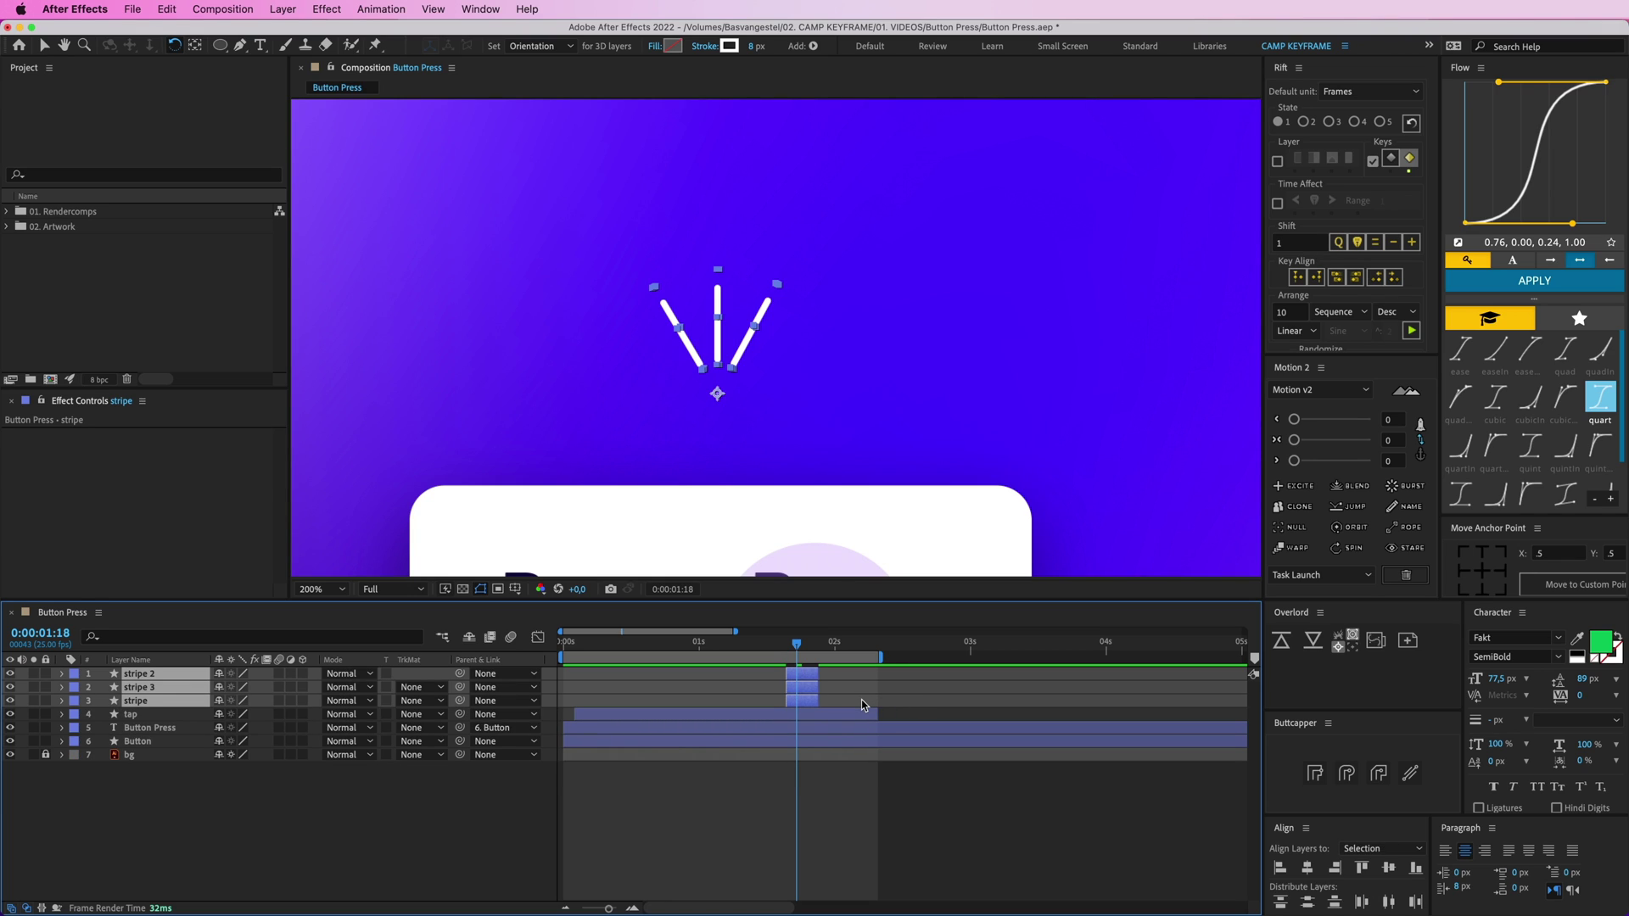
{"action": "key", "text": "super+shift+c"}
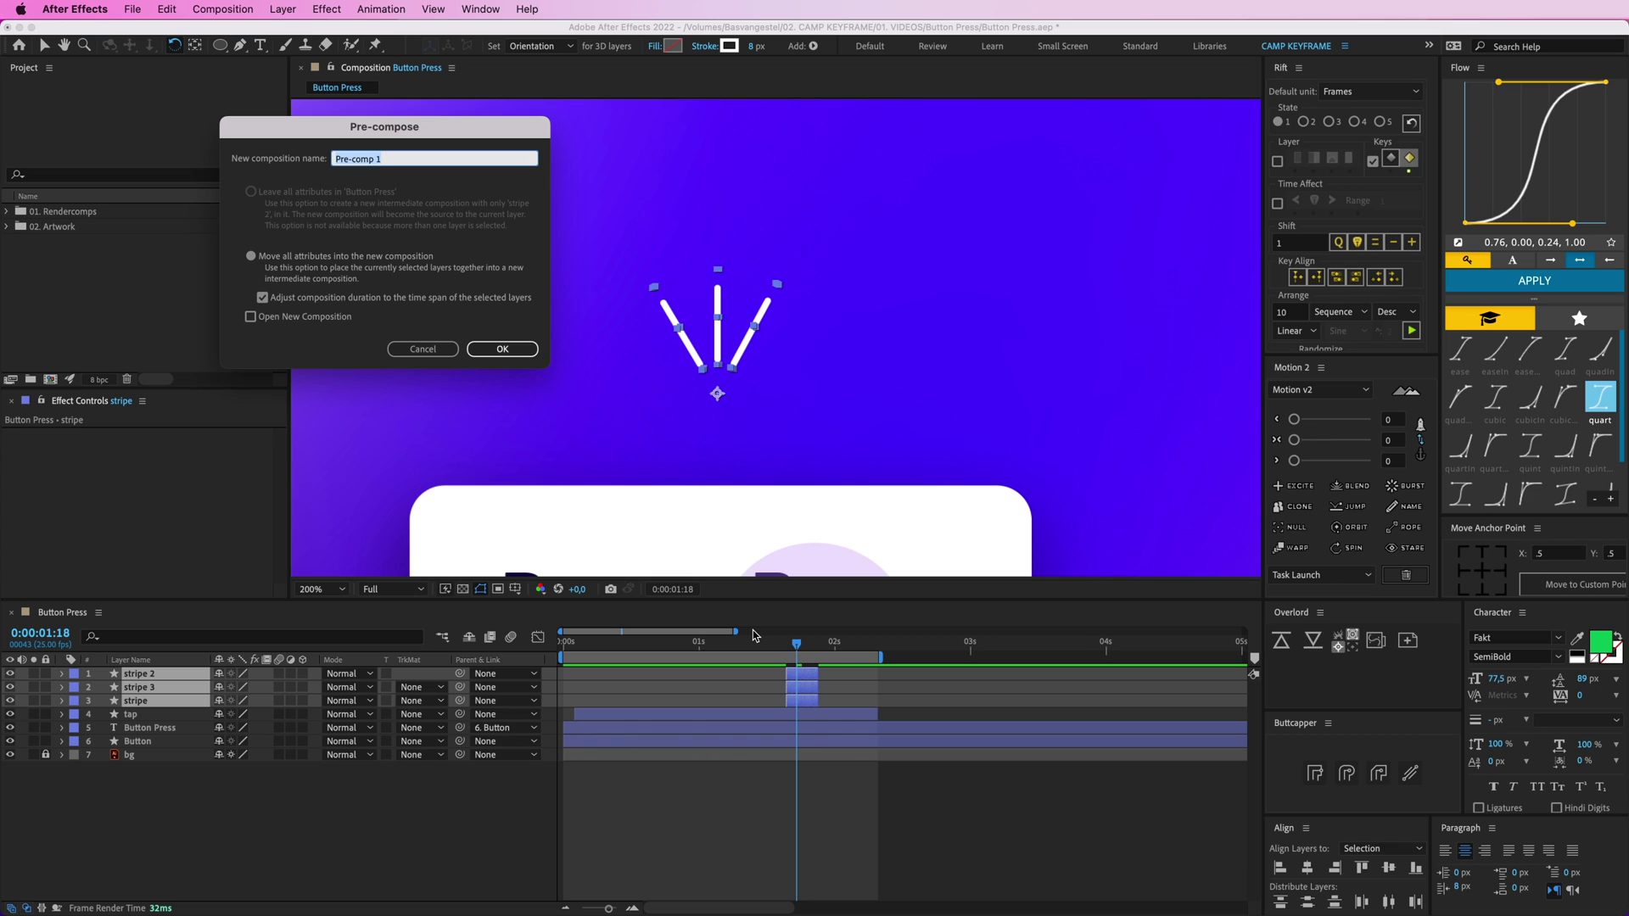
{"action": "type", "text": "stripes"}
{"action": "key", "text": "Return"}
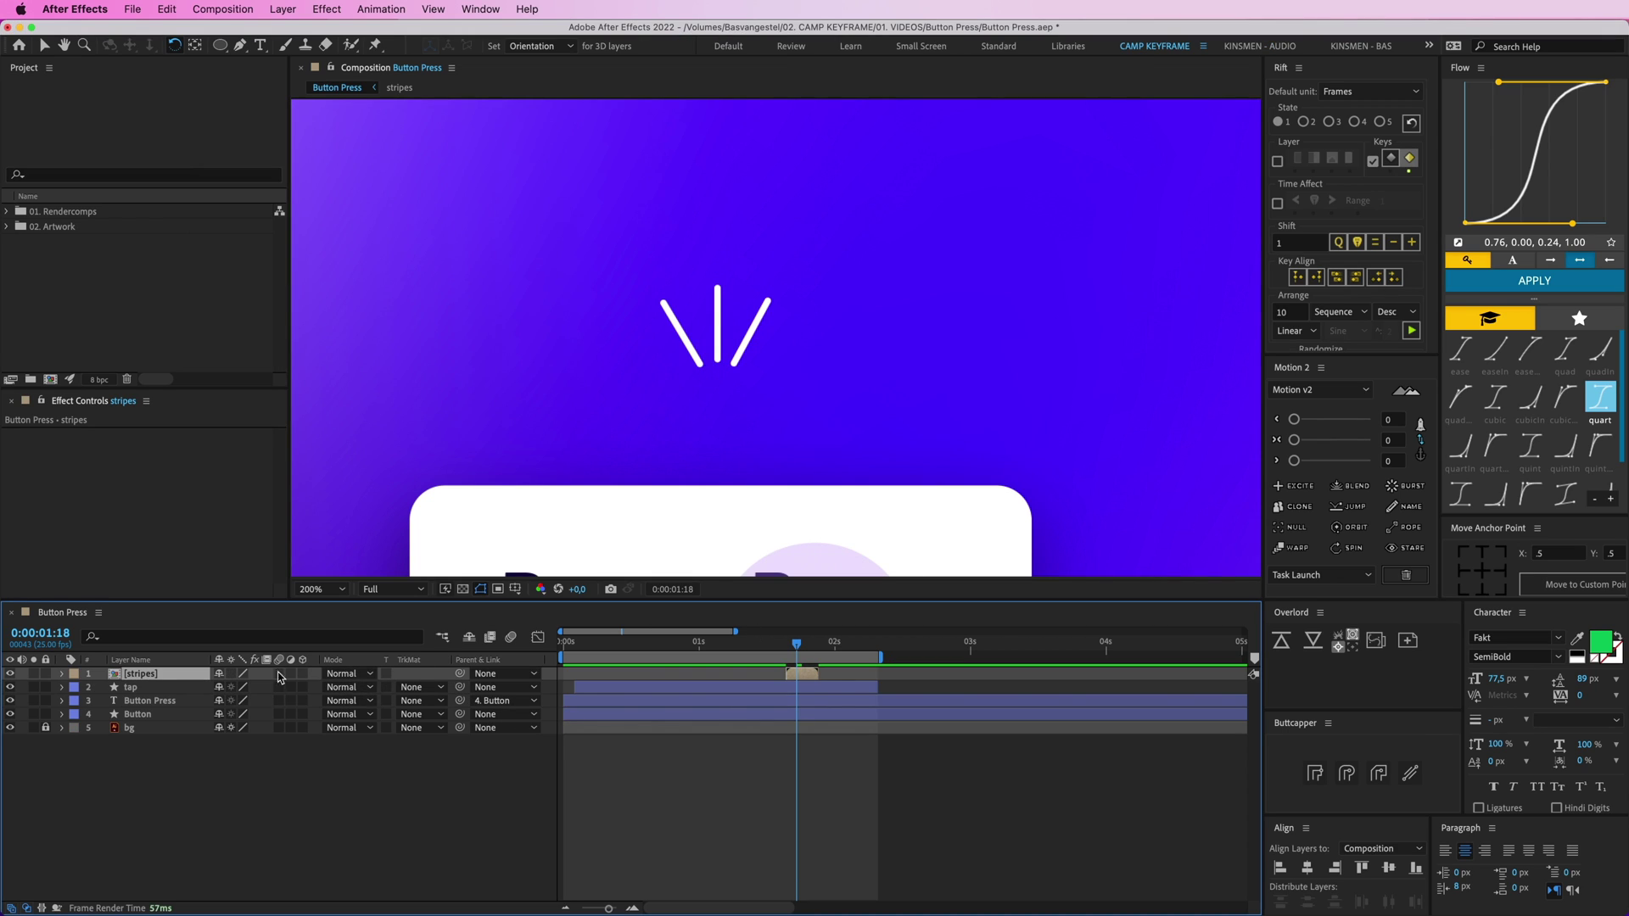
Move and rotate the stripes pre-comp so it fans outward from the button's upper-left corner
{"action": "key", "text": "v"}
{"action": "left_click_drag", "start_coordinate": [711, 361], "coordinate": [581, 319]}
{"action": "key", "text": "comma"}
{"action": "key", "text": "w"}
{"action": "left_click_drag", "start_coordinate": [734, 274], "coordinate": [645, 290]}
{"action": "key", "text": "v"}
{"action": "left_click_drag", "start_coordinate": [644, 290], "coordinate": [654, 303]}
{"action": "key", "text": "w"}
{"action": "left_click_drag", "start_coordinate": [655, 302], "coordinate": [633, 306]}
{"action": "key", "text": "v"}
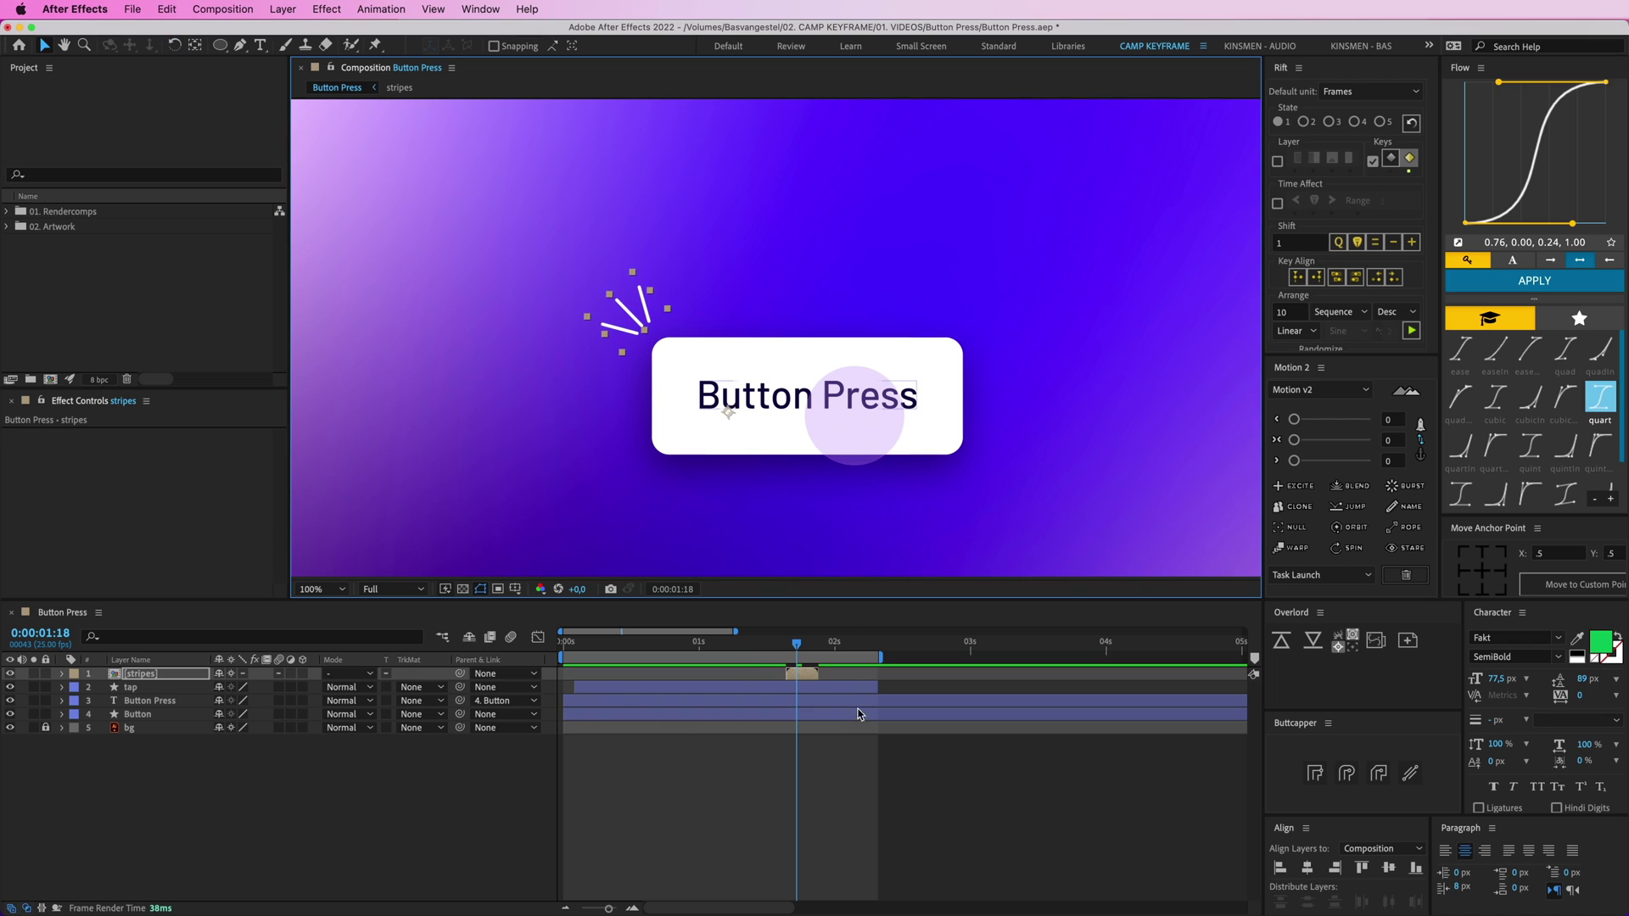
{"action": "left_click", "coordinate": [858, 759]}
Reveal the tap layer's keyframed properties and go to its scale keyframes around the press moment
{"action": "key", "text": "comma"}
{"action": "left_click_drag", "start_coordinate": [787, 653], "coordinate": [745, 654]}
{"action": "left_click", "coordinate": [741, 704]}
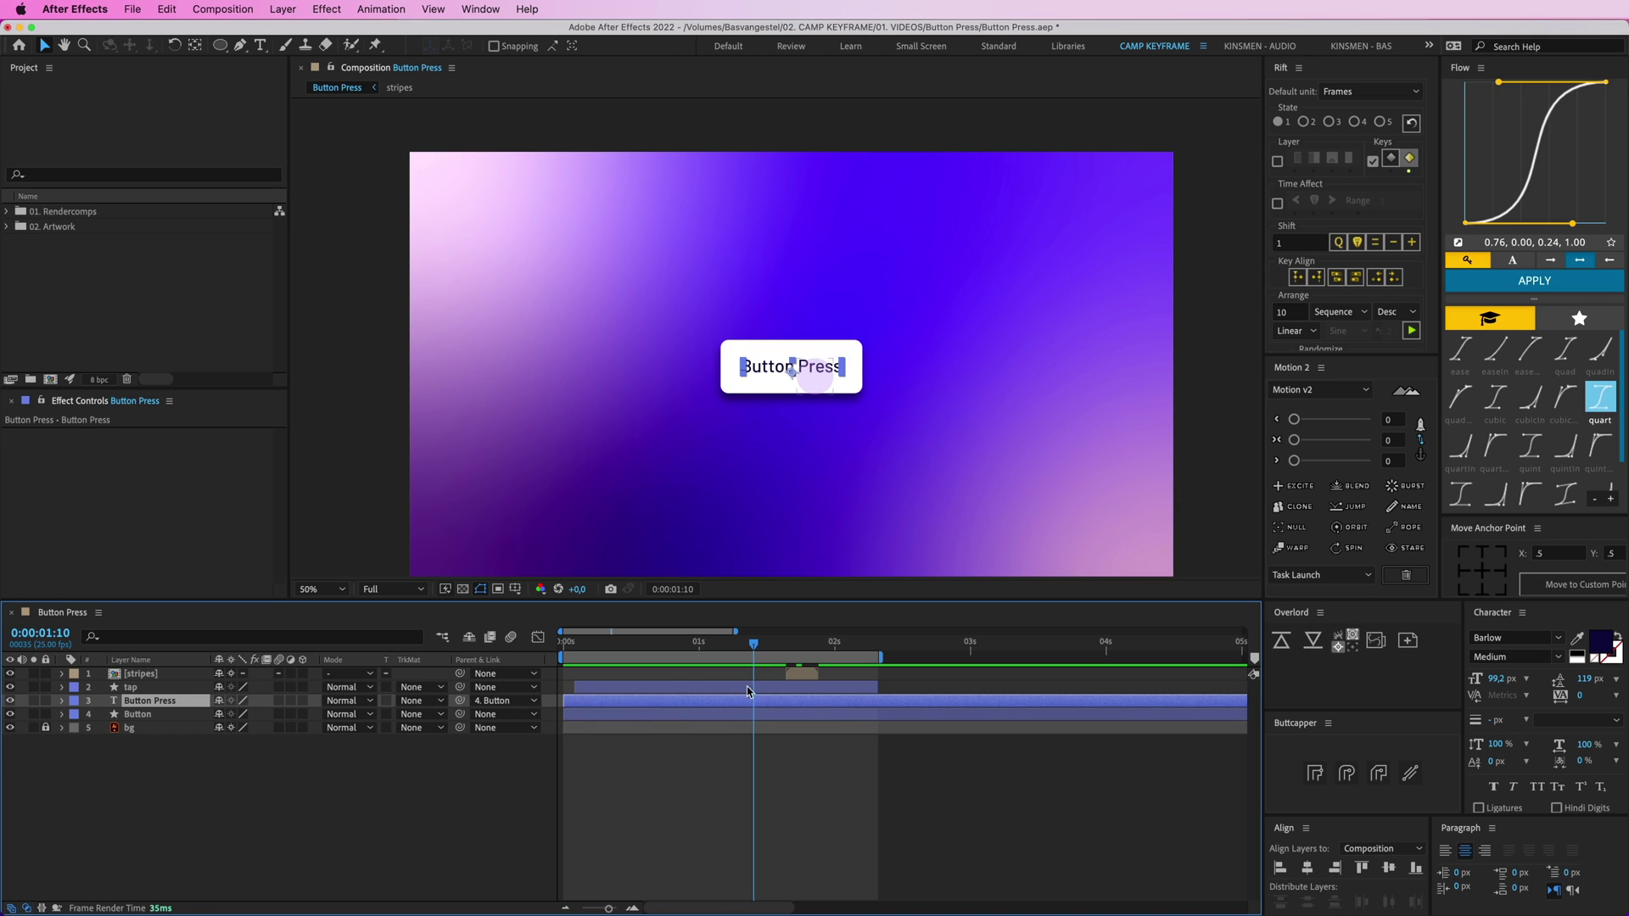
{"action": "left_click", "coordinate": [749, 687]}
{"action": "key", "text": "u"}
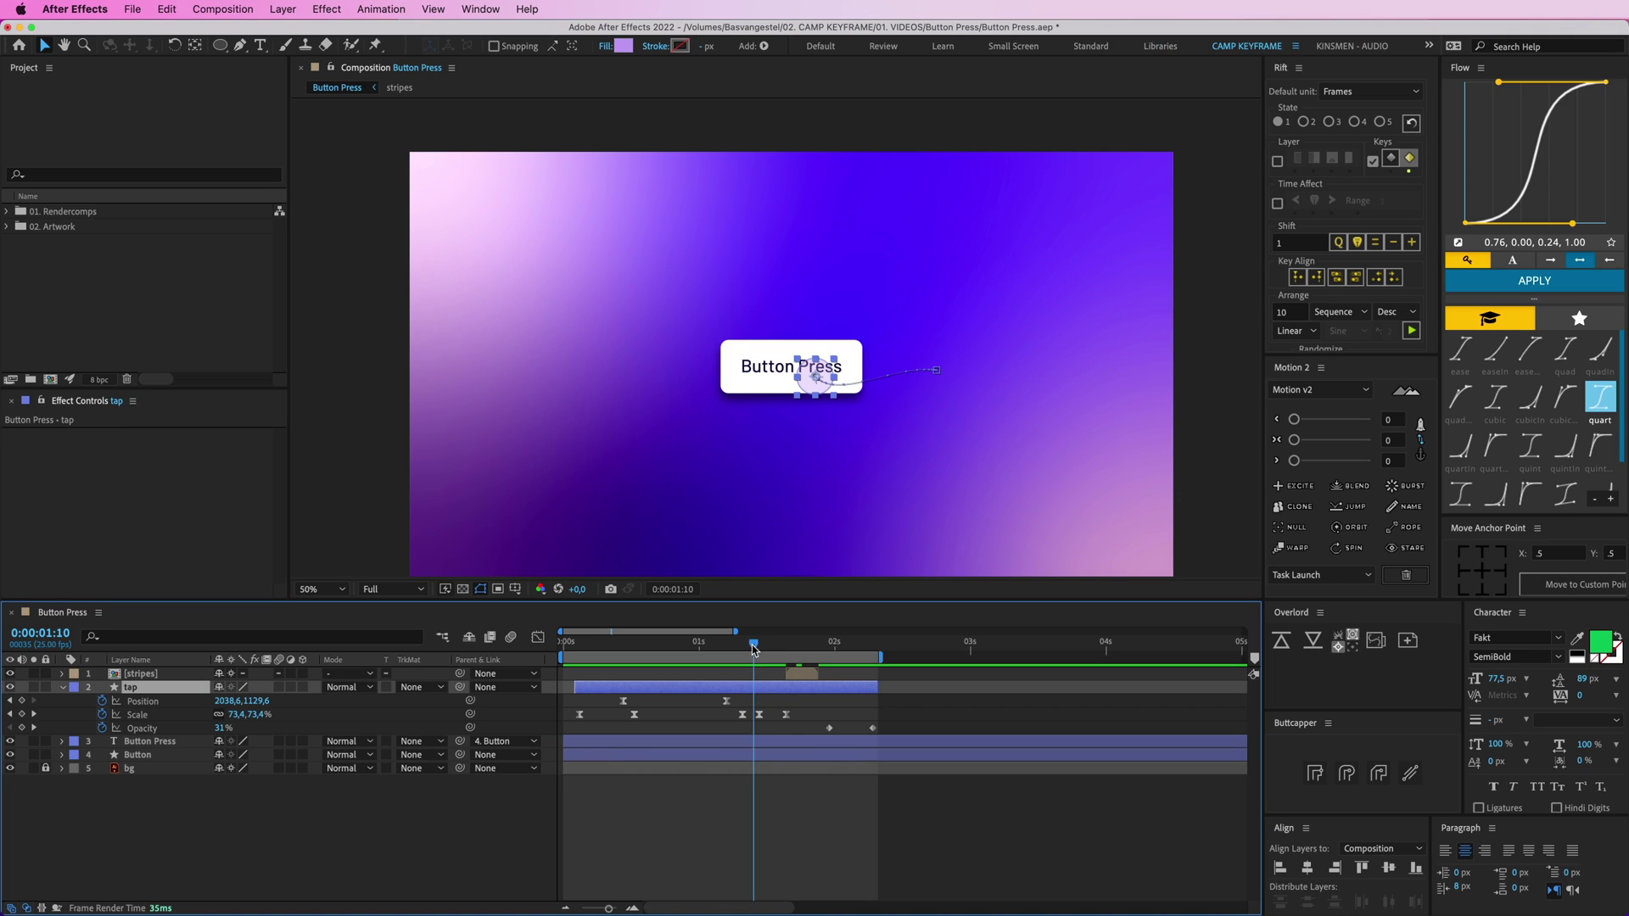
{"action": "left_click_drag", "start_coordinate": [751, 645], "coordinate": [741, 646]}
Shift the stripes layer earlier to start at about 0:00:01:10, matching the button press, and preview the animation
{"action": "left_click_drag", "start_coordinate": [745, 716], "coordinate": [711, 651]}
{"action": "key", "text": "super+z"}
{"action": "left_click", "coordinate": [727, 645]}
{"action": "key", "text": "space"}
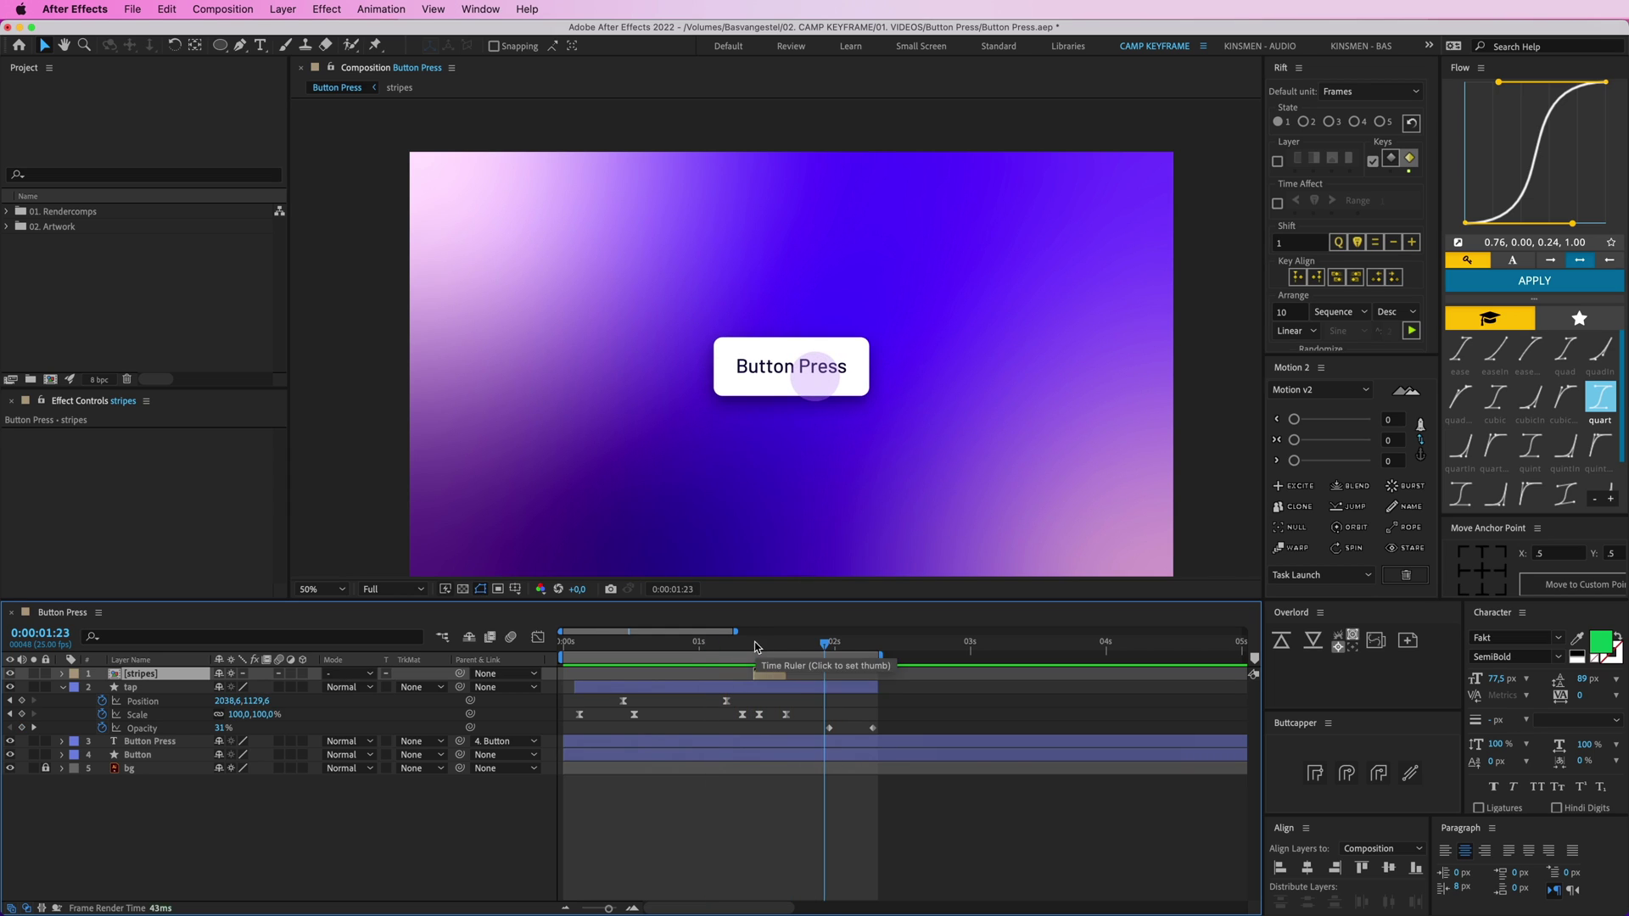
{"action": "left_click", "coordinate": [688, 644]}
{"action": "key", "text": "space"}
{"action": "left_click", "coordinate": [925, 720]}
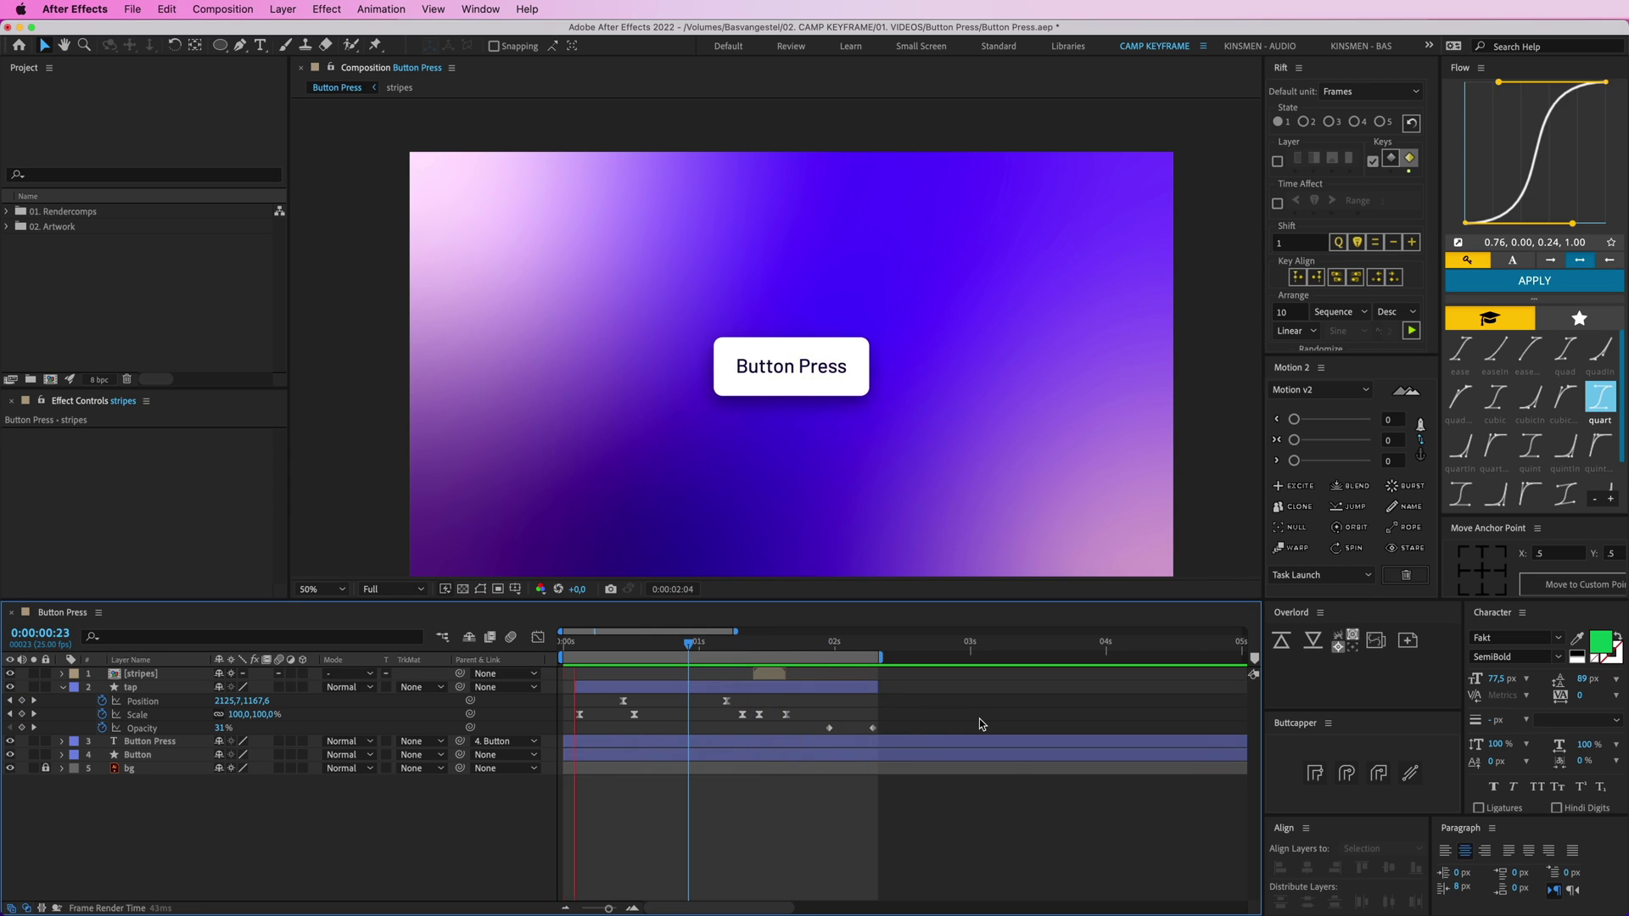